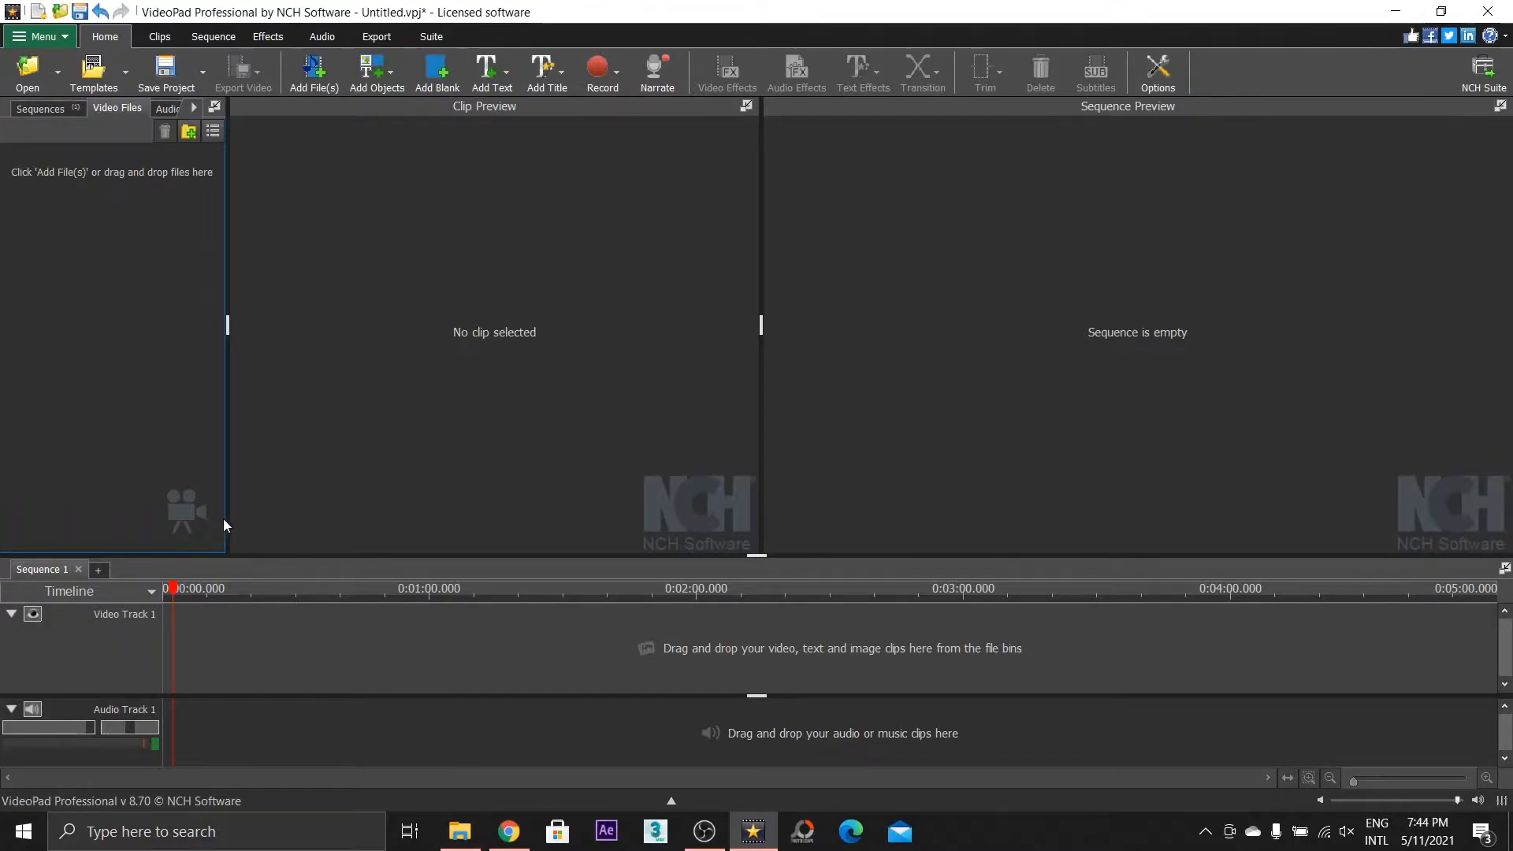
Widen the file bin and clip preview panes in the workspace
left_click_drag(226, 518, 288, 519)
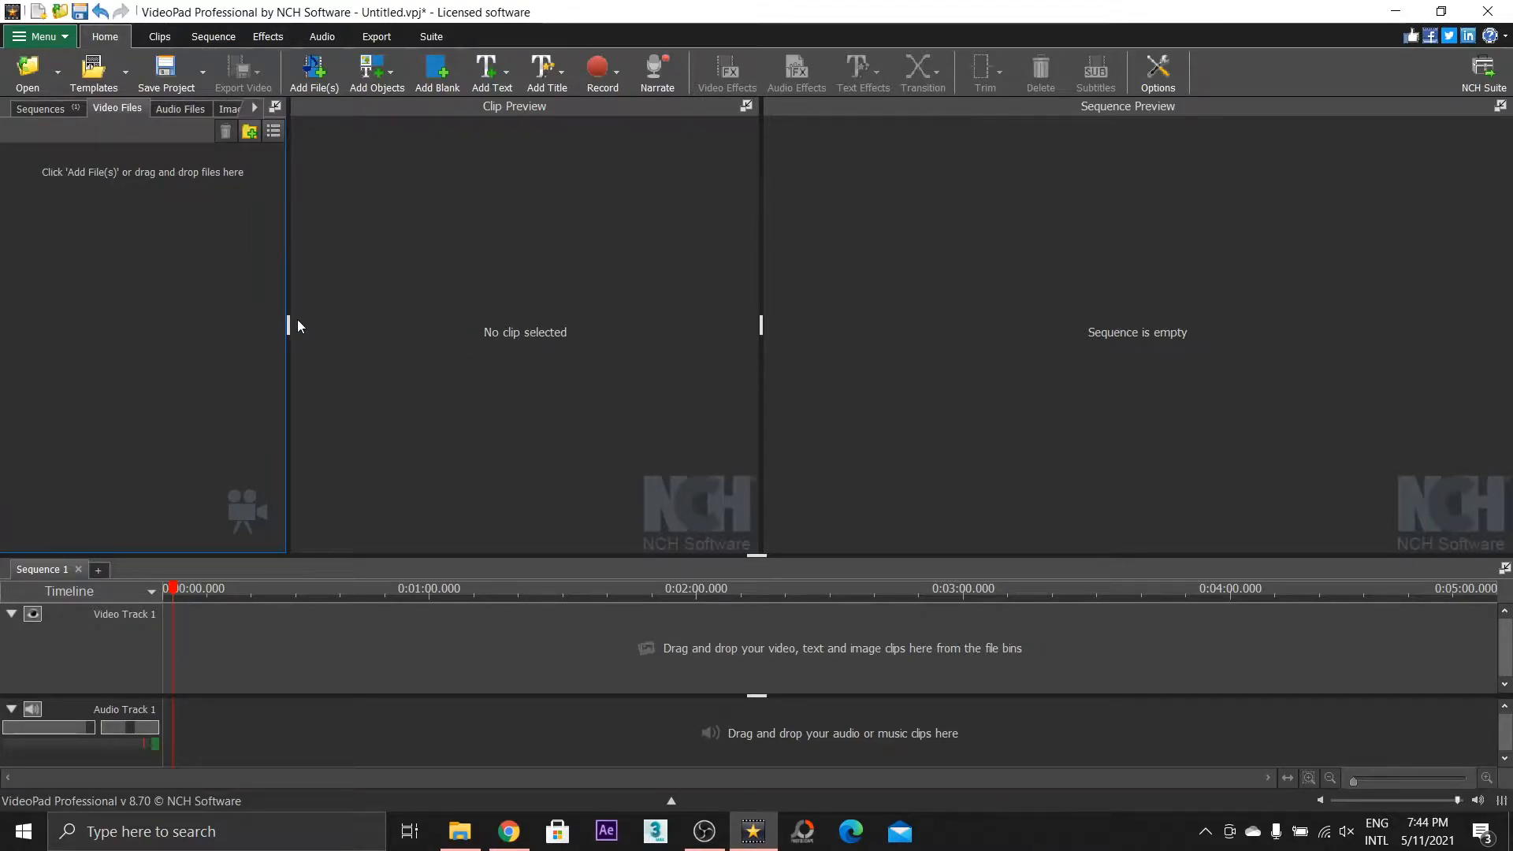
mouse_move(289, 325)
left_mouse_down()
mouse_move(328, 325)
mouse_move(273, 325)
left_mouse_up()
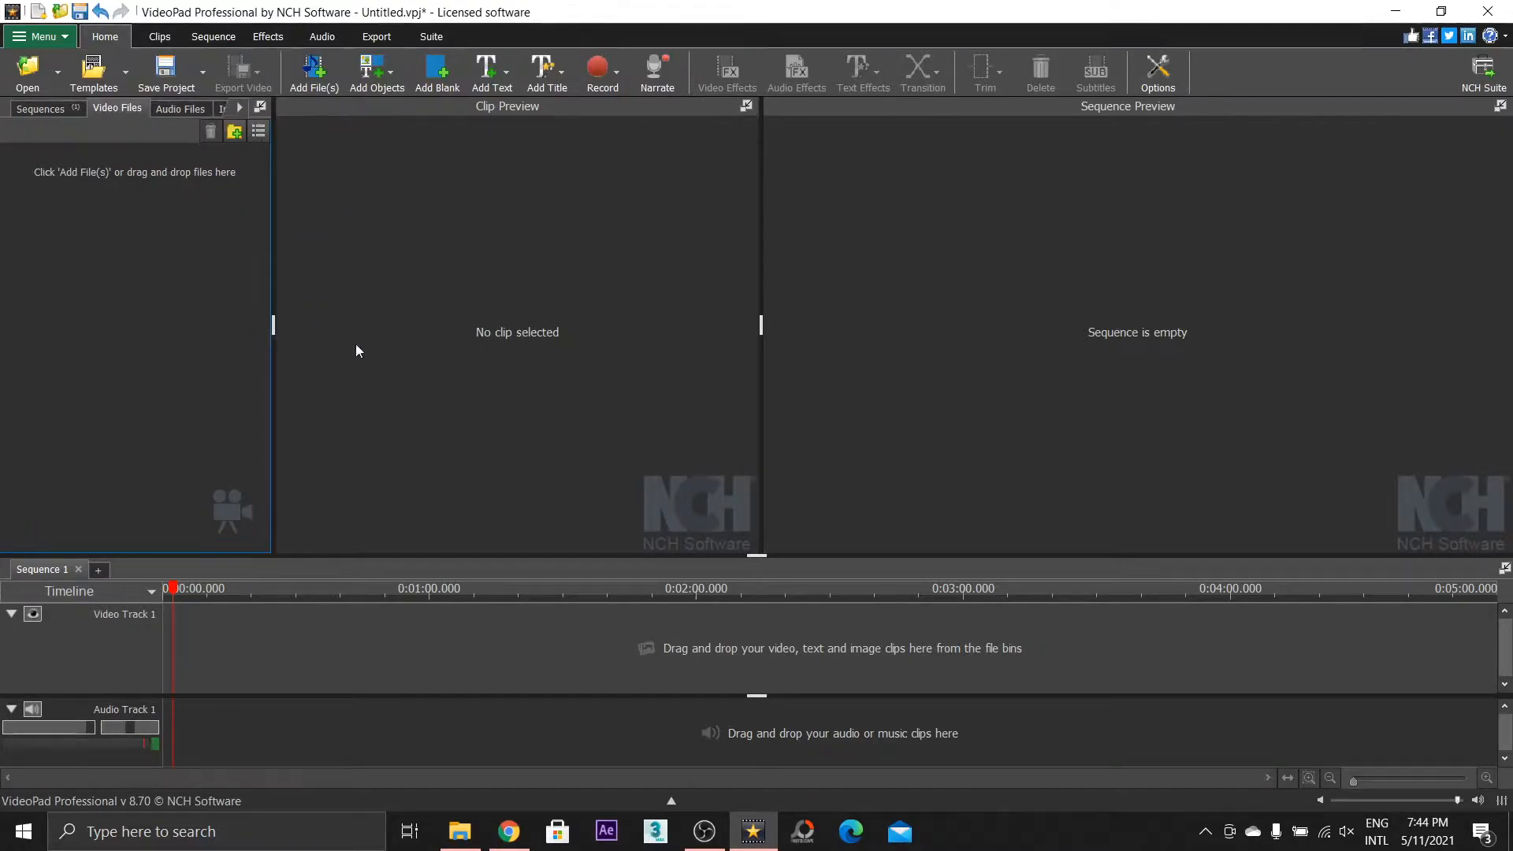
left_click_drag(766, 335, 814, 327)
left_click(460, 832)
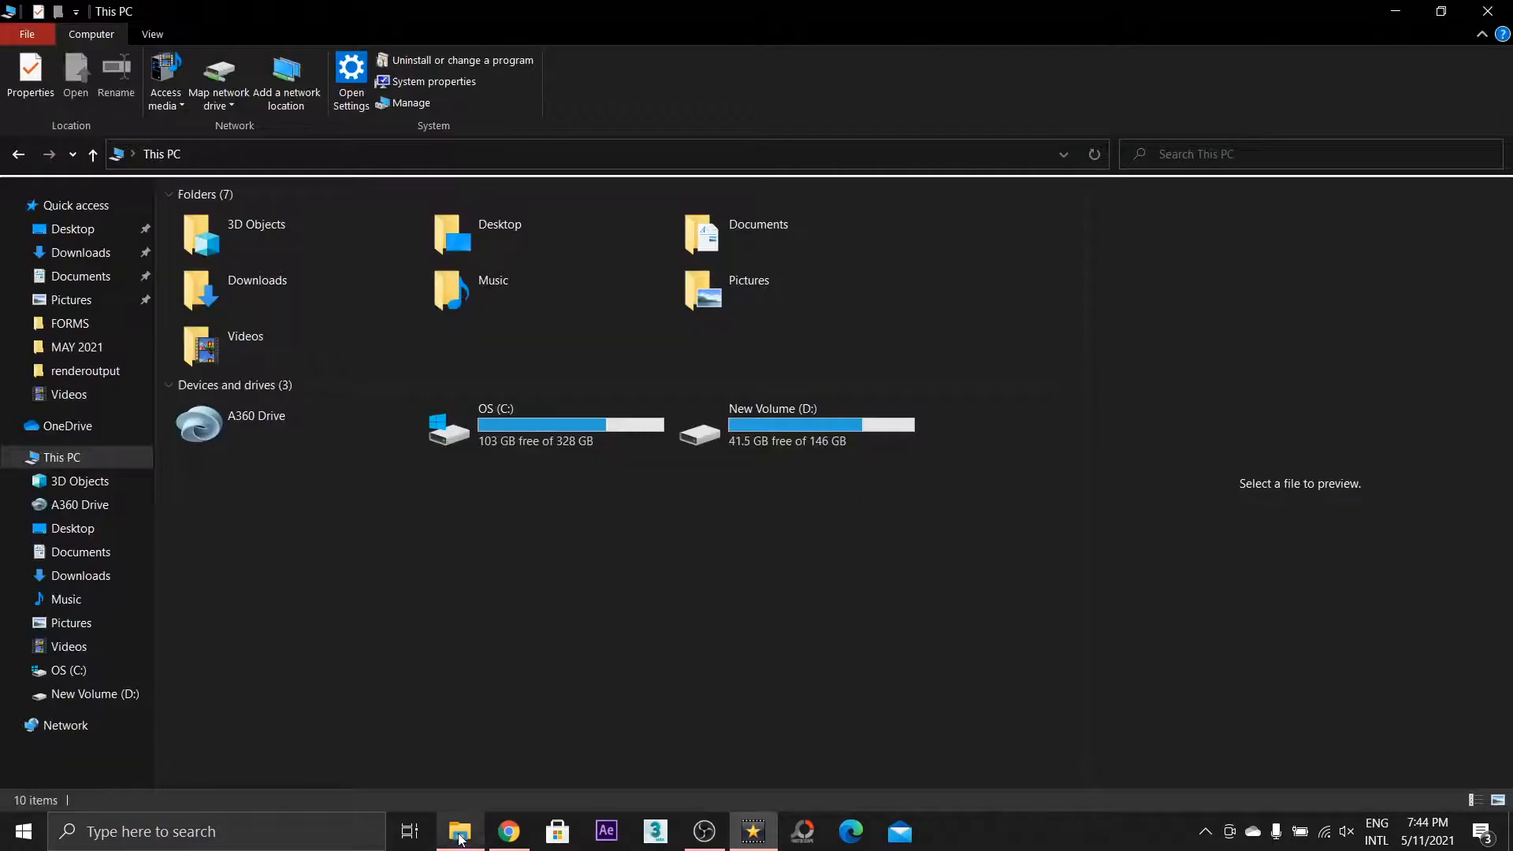
left_click(80, 252)
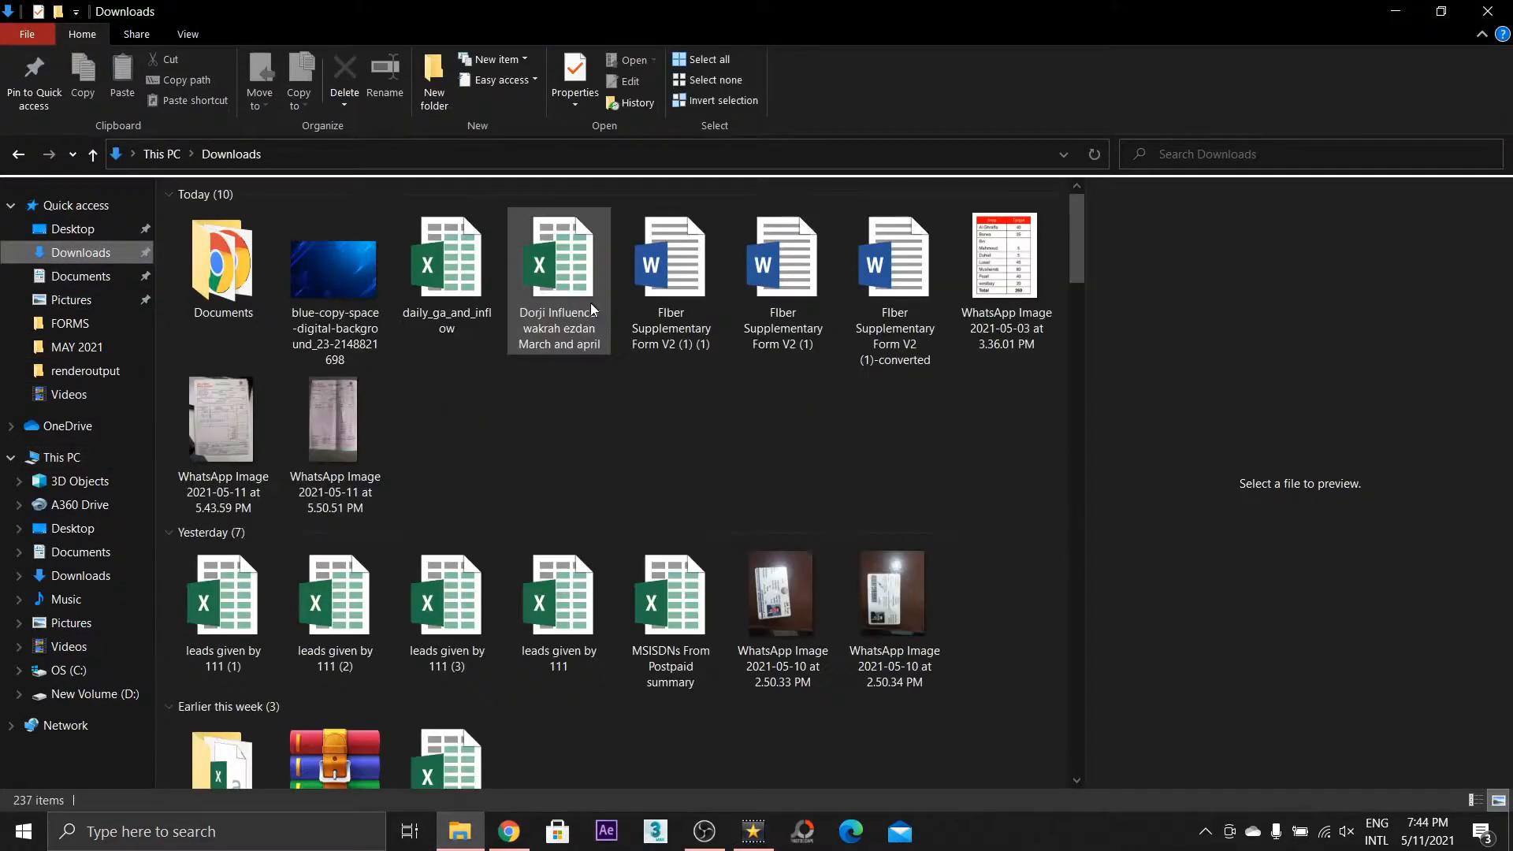
left_click(375, 288)
left_click_drag(686, 704, 495, 646)
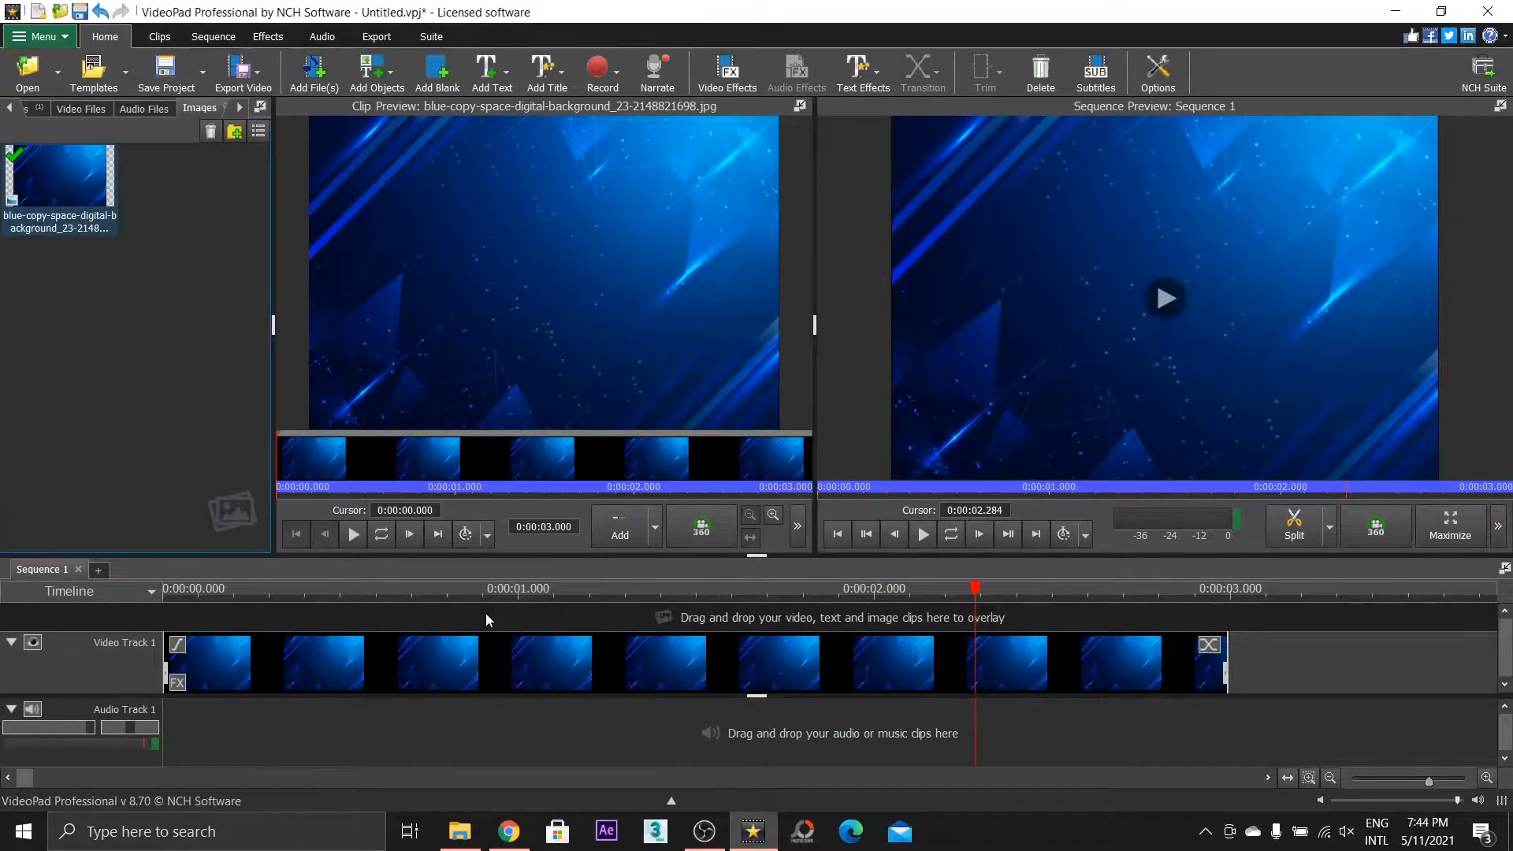
left_click_drag(230, 592, 382, 591)
Check the background image's pixel dimensions in its file properties in File Explorer, and return to VideoPad
left_click(461, 831)
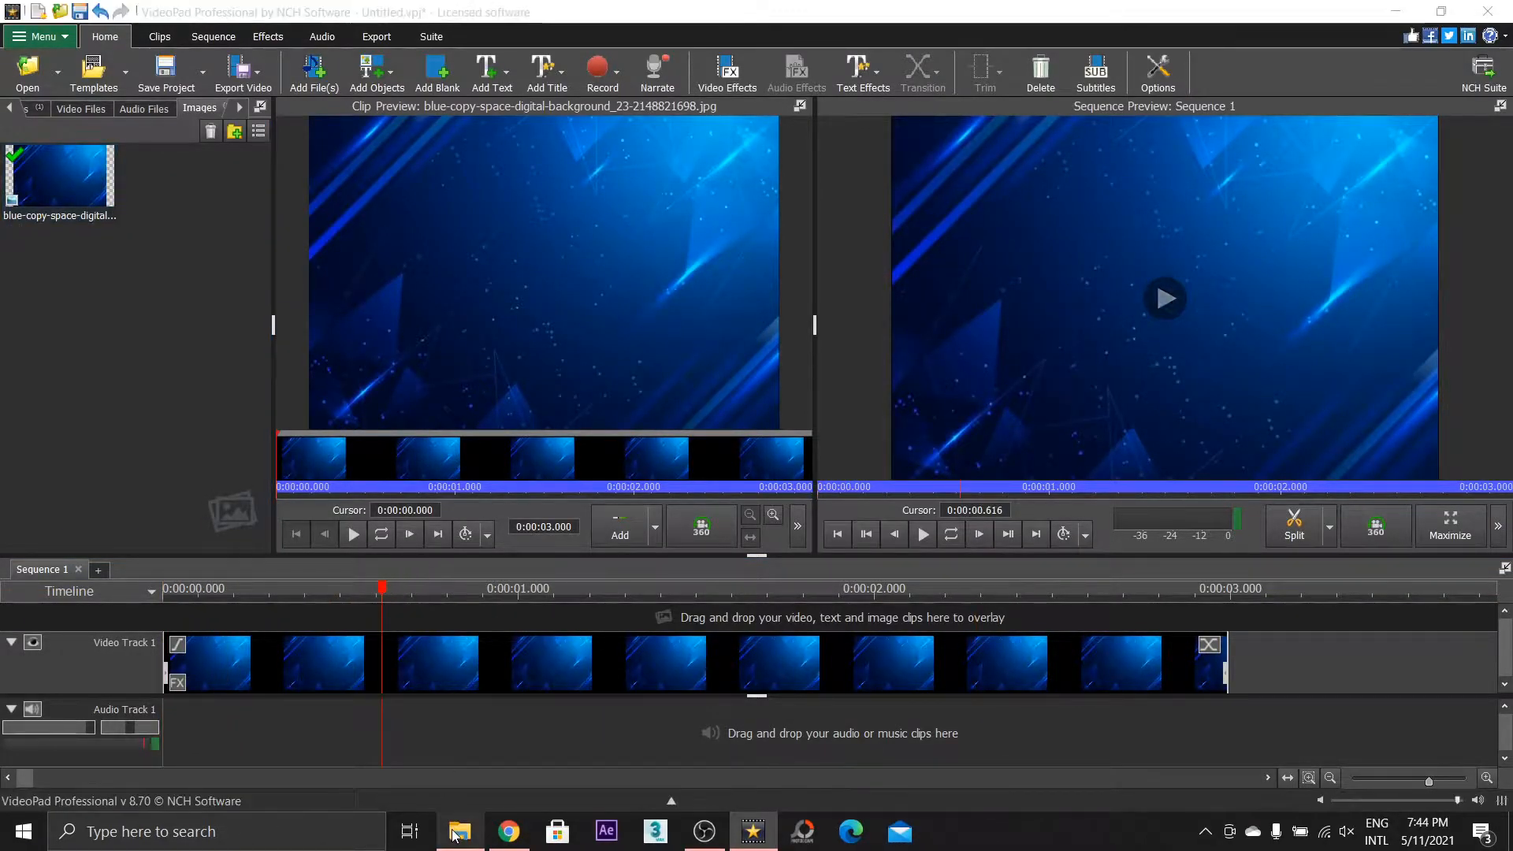
right_click(340, 300)
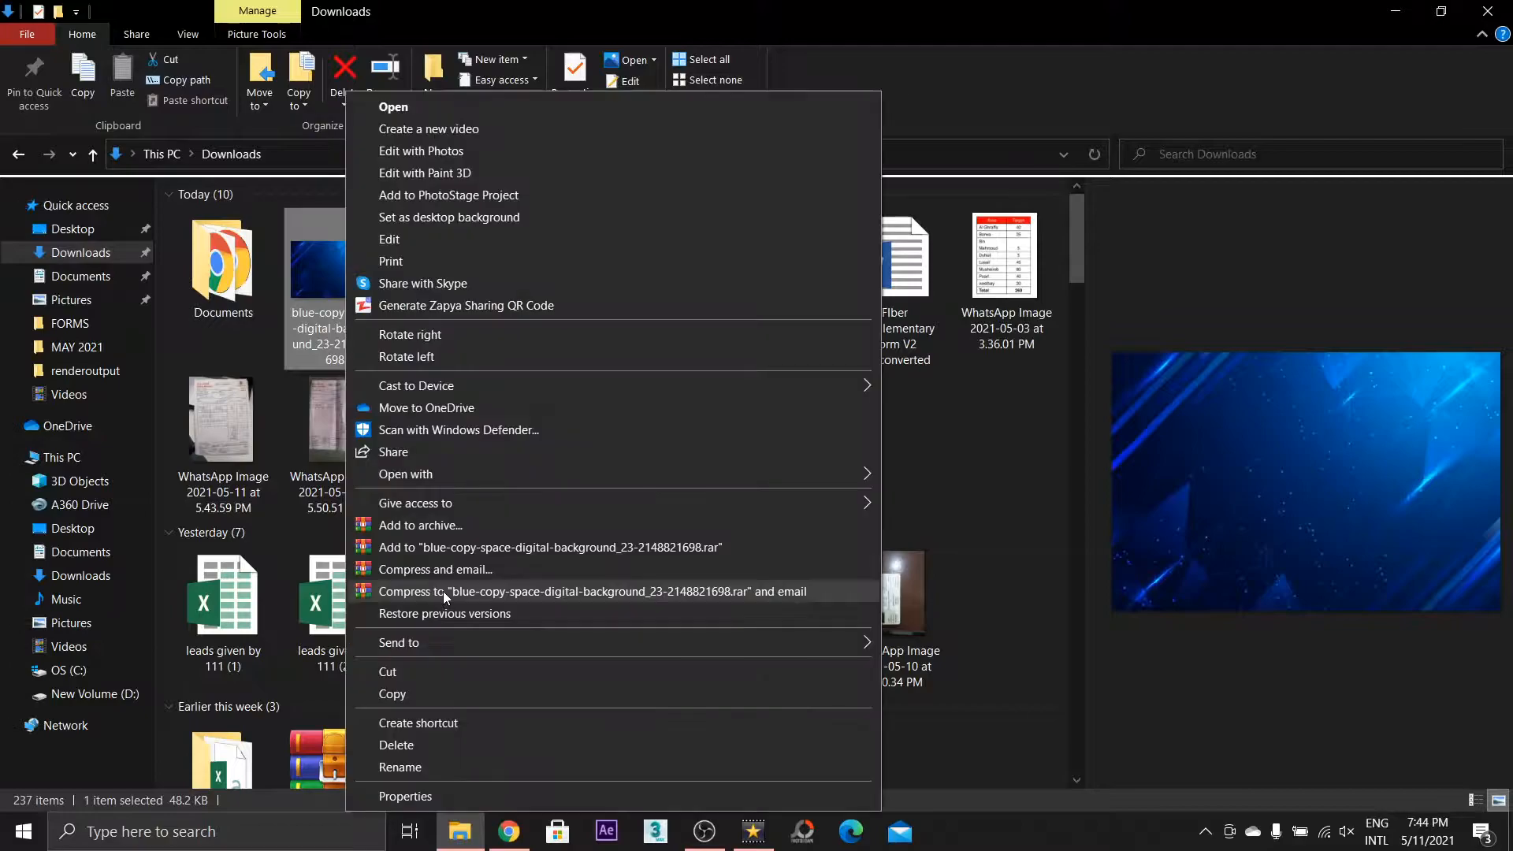
left_click(426, 799)
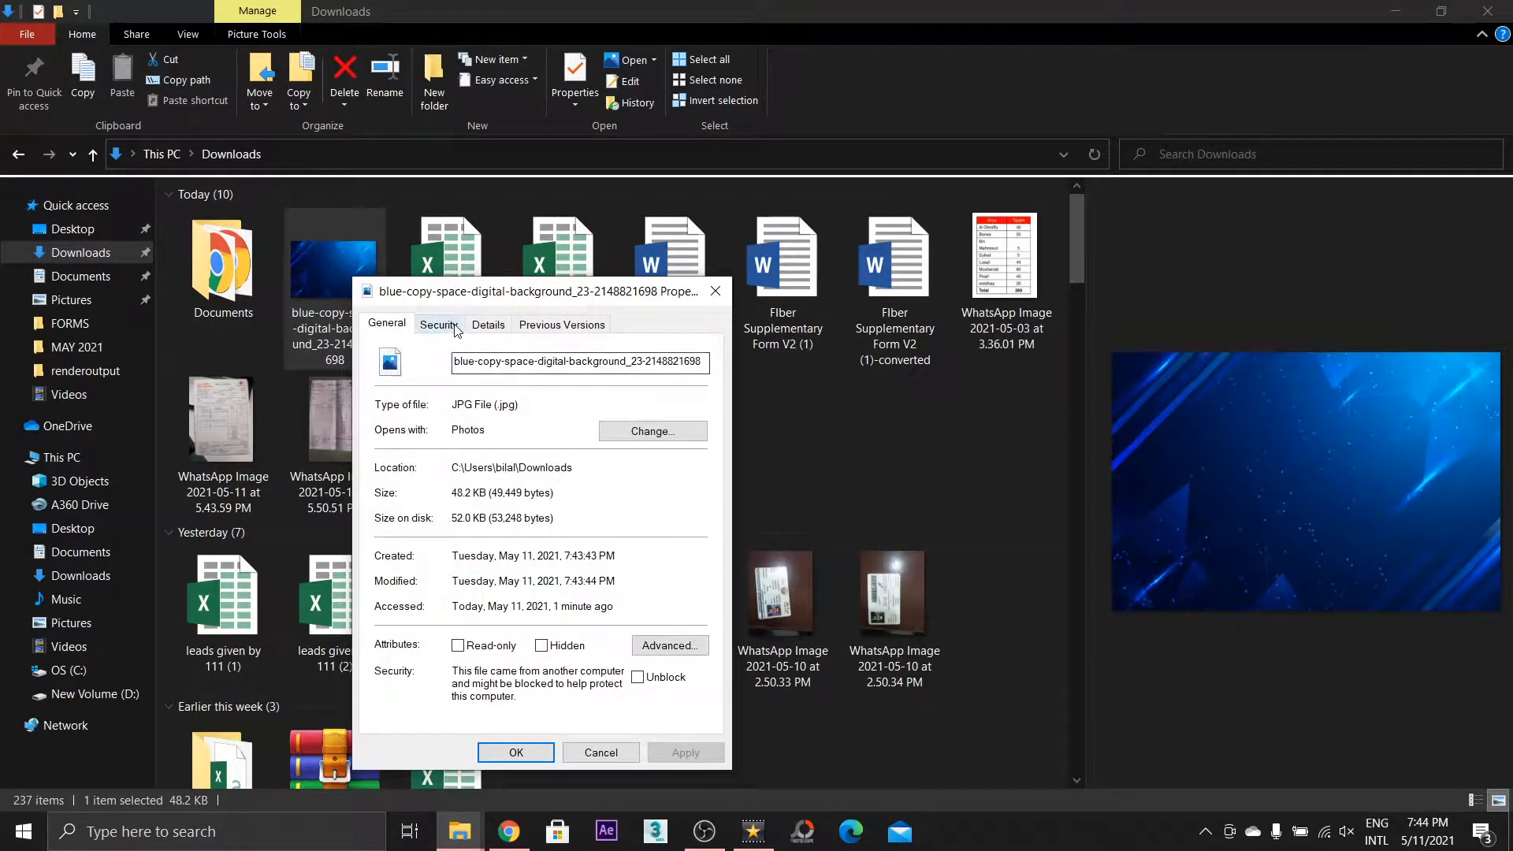
left_click(488, 324)
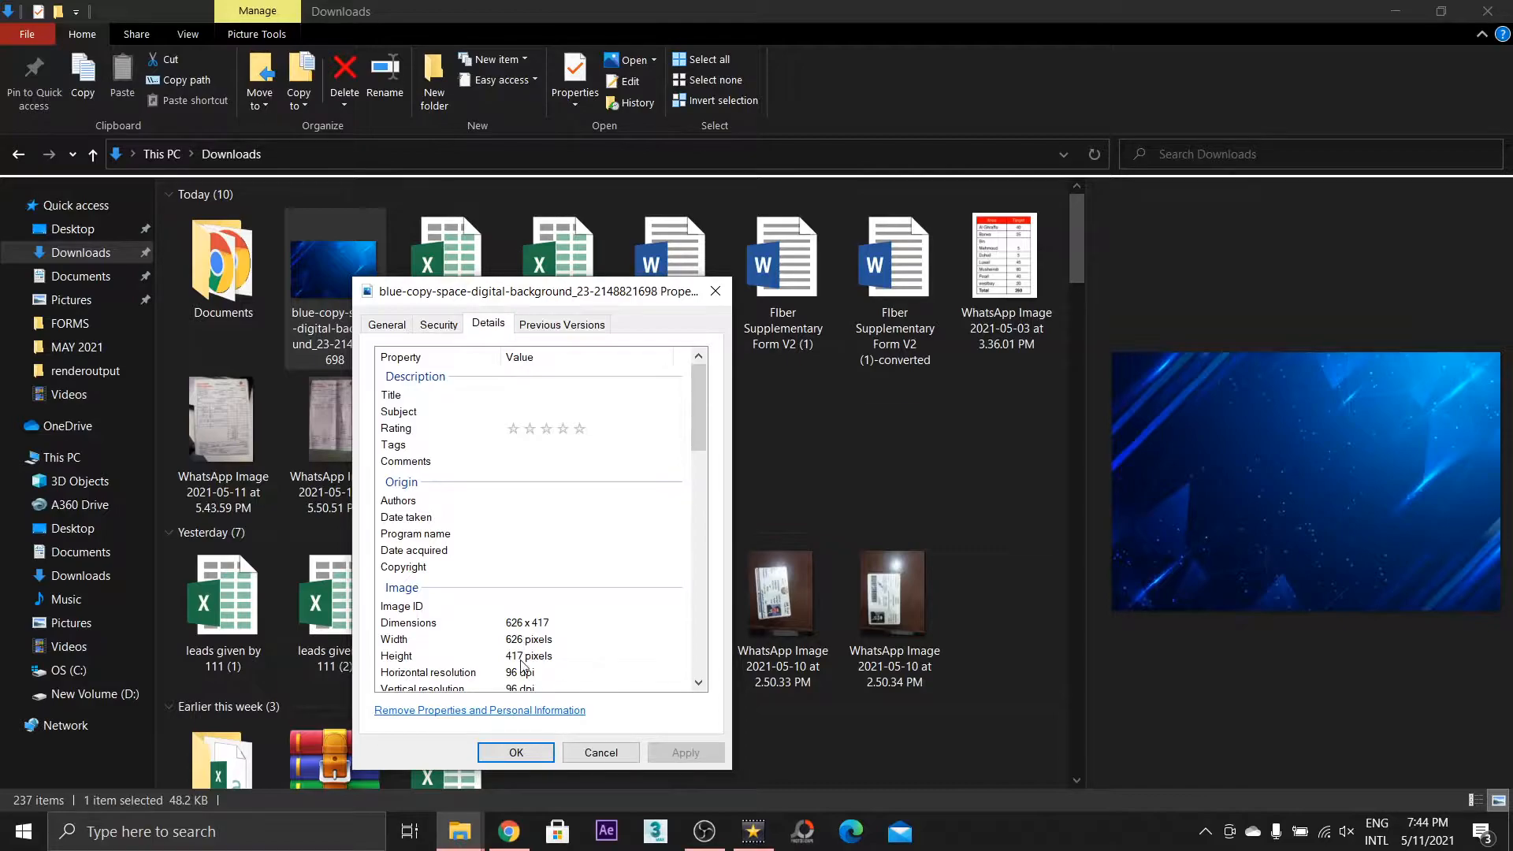
left_click(589, 753)
left_click(752, 834)
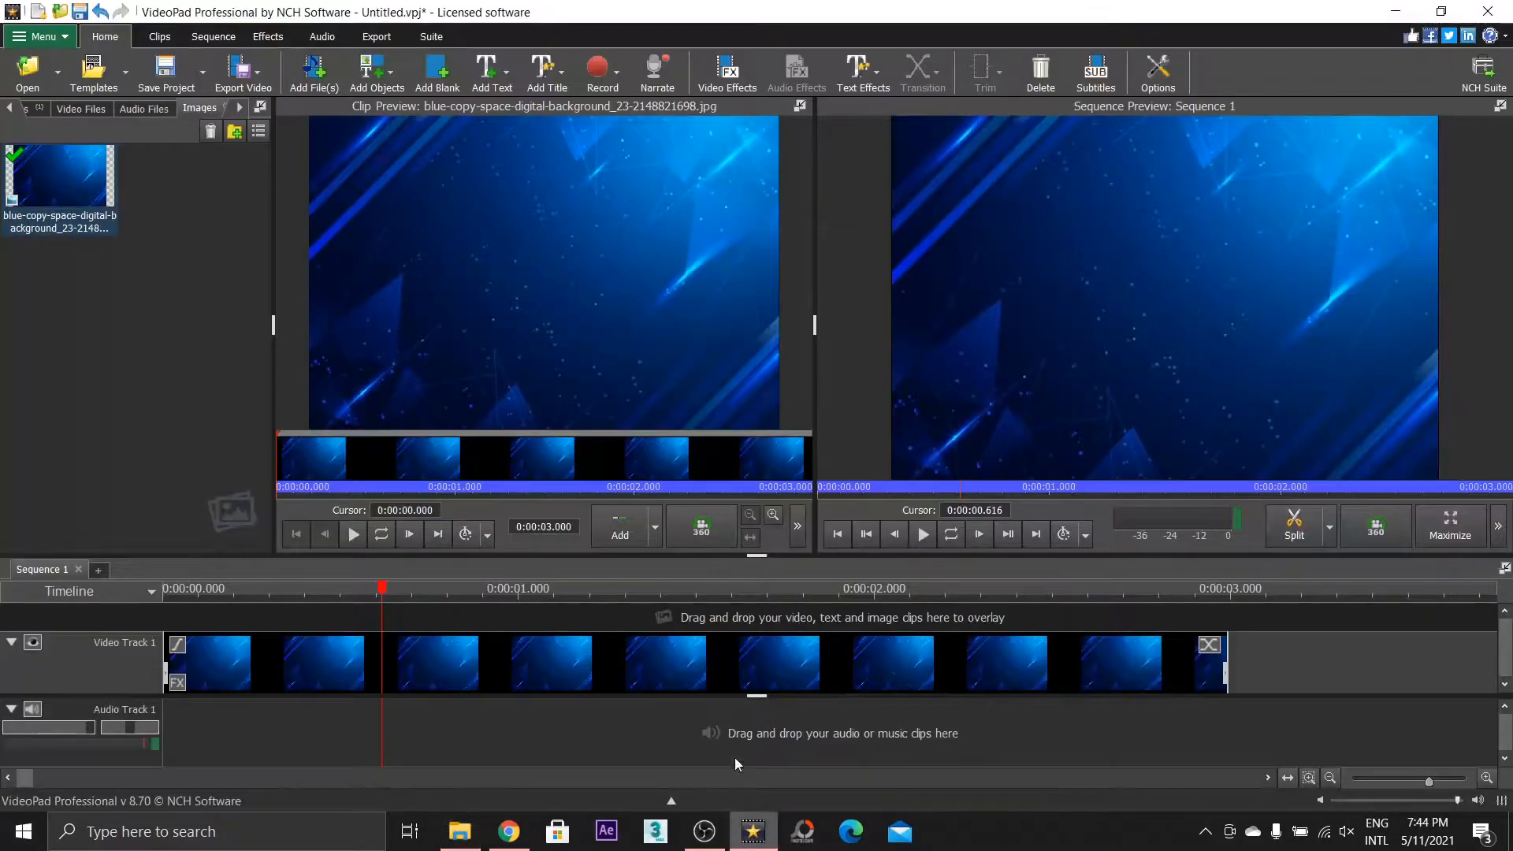
Add a text clip on a track above the background image and align it with the start of the sequence
mouse_move(1153, 294)
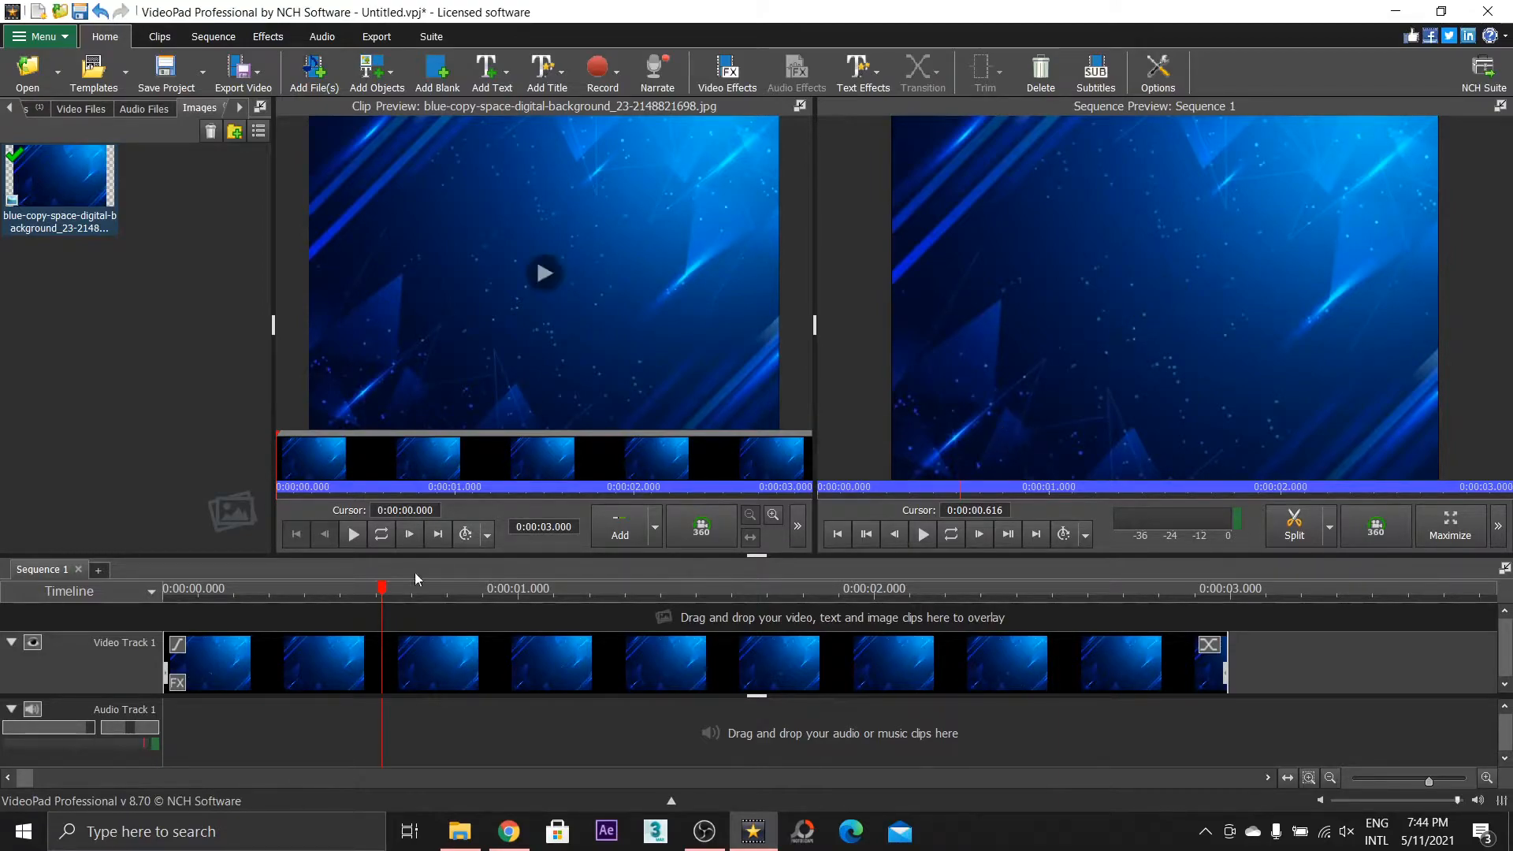
left_click(318, 608)
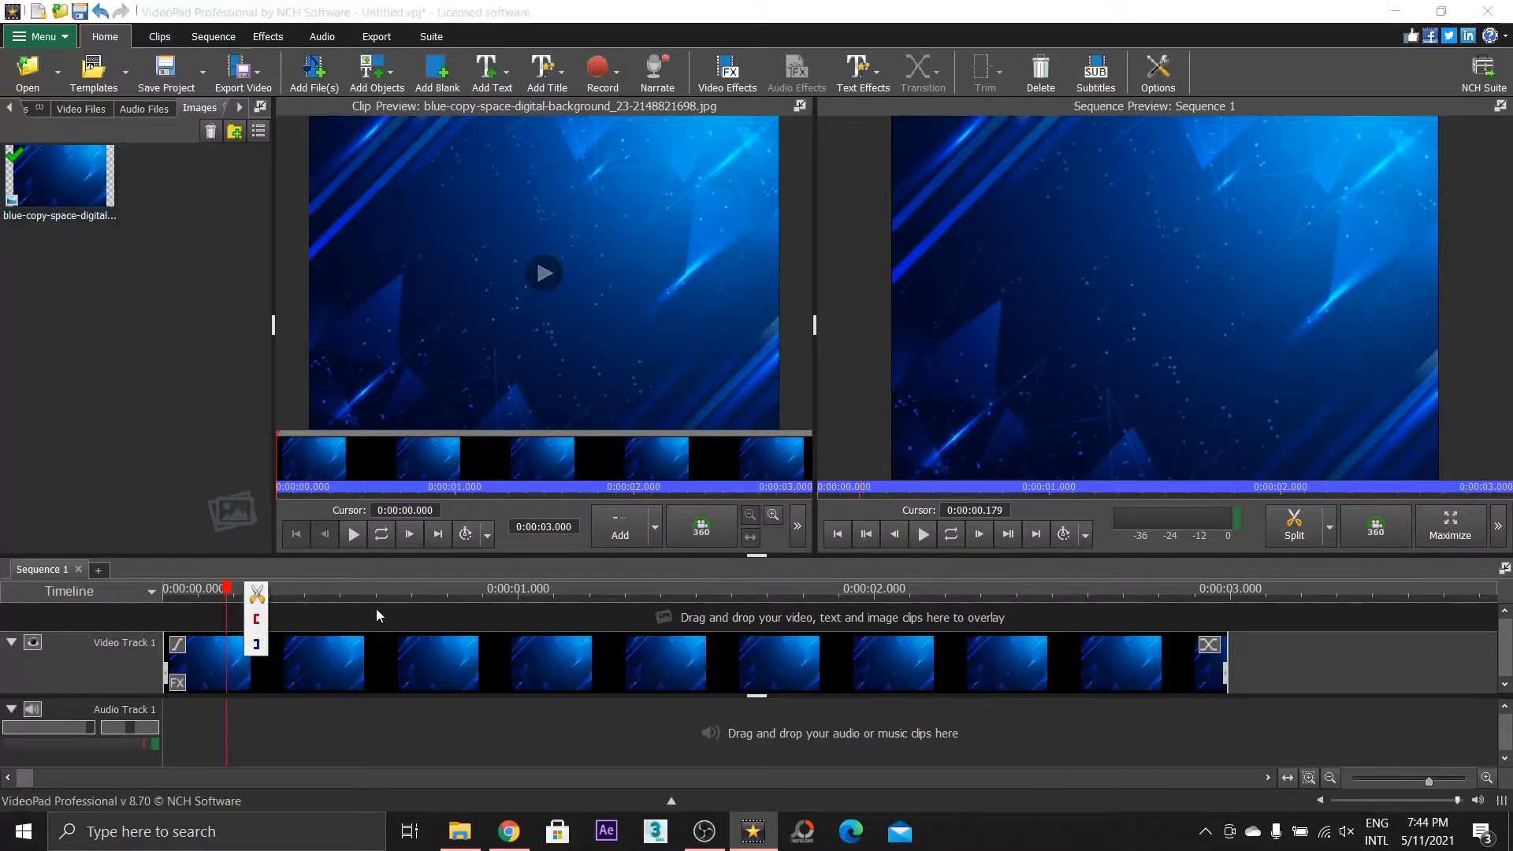
left_click(396, 615)
left_click(269, 597)
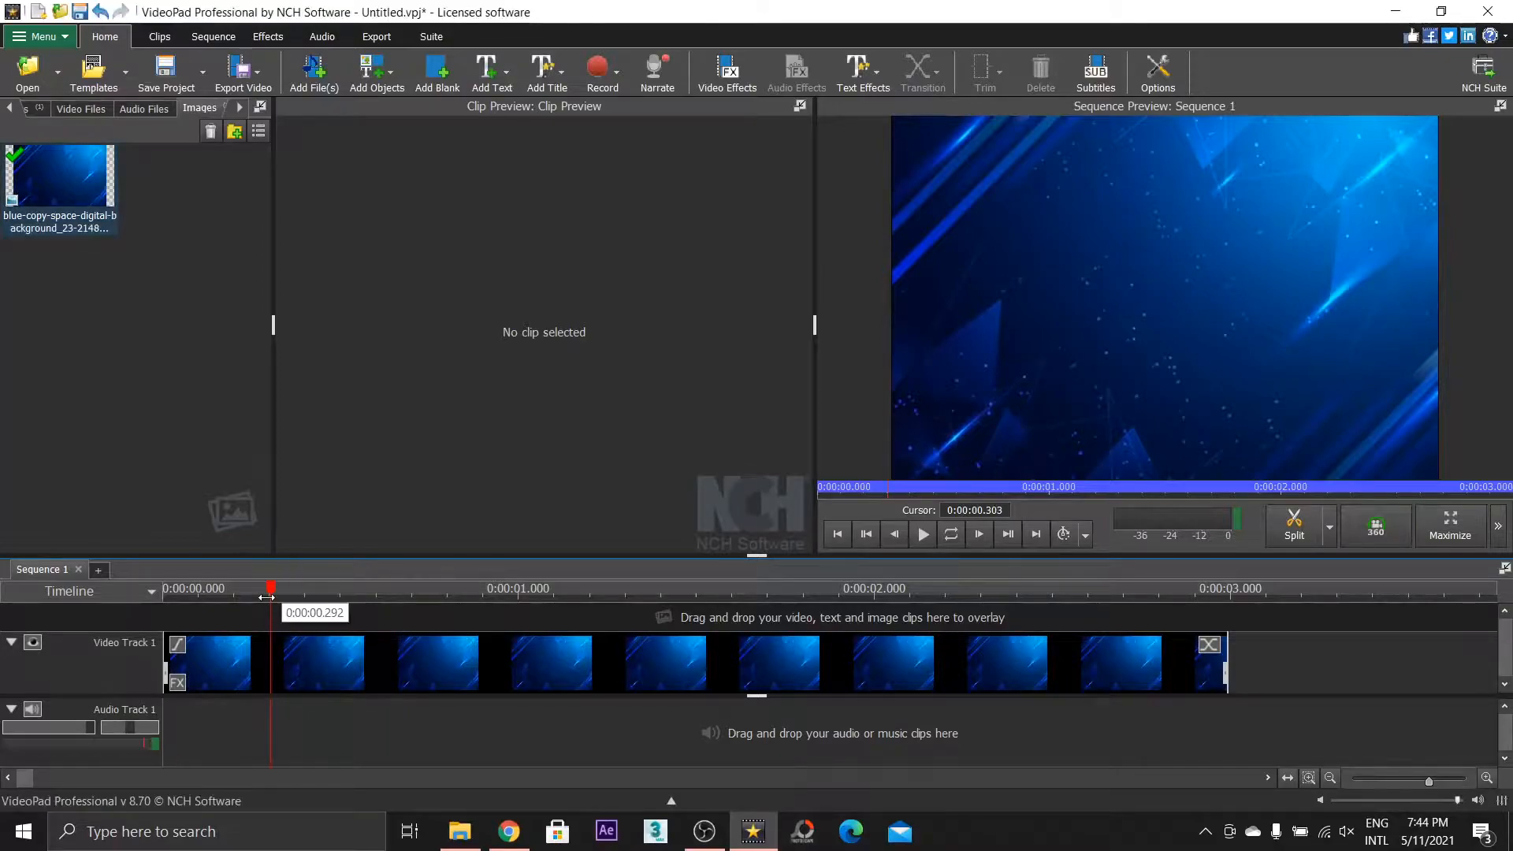
left_click_drag(339, 615, 253, 618)
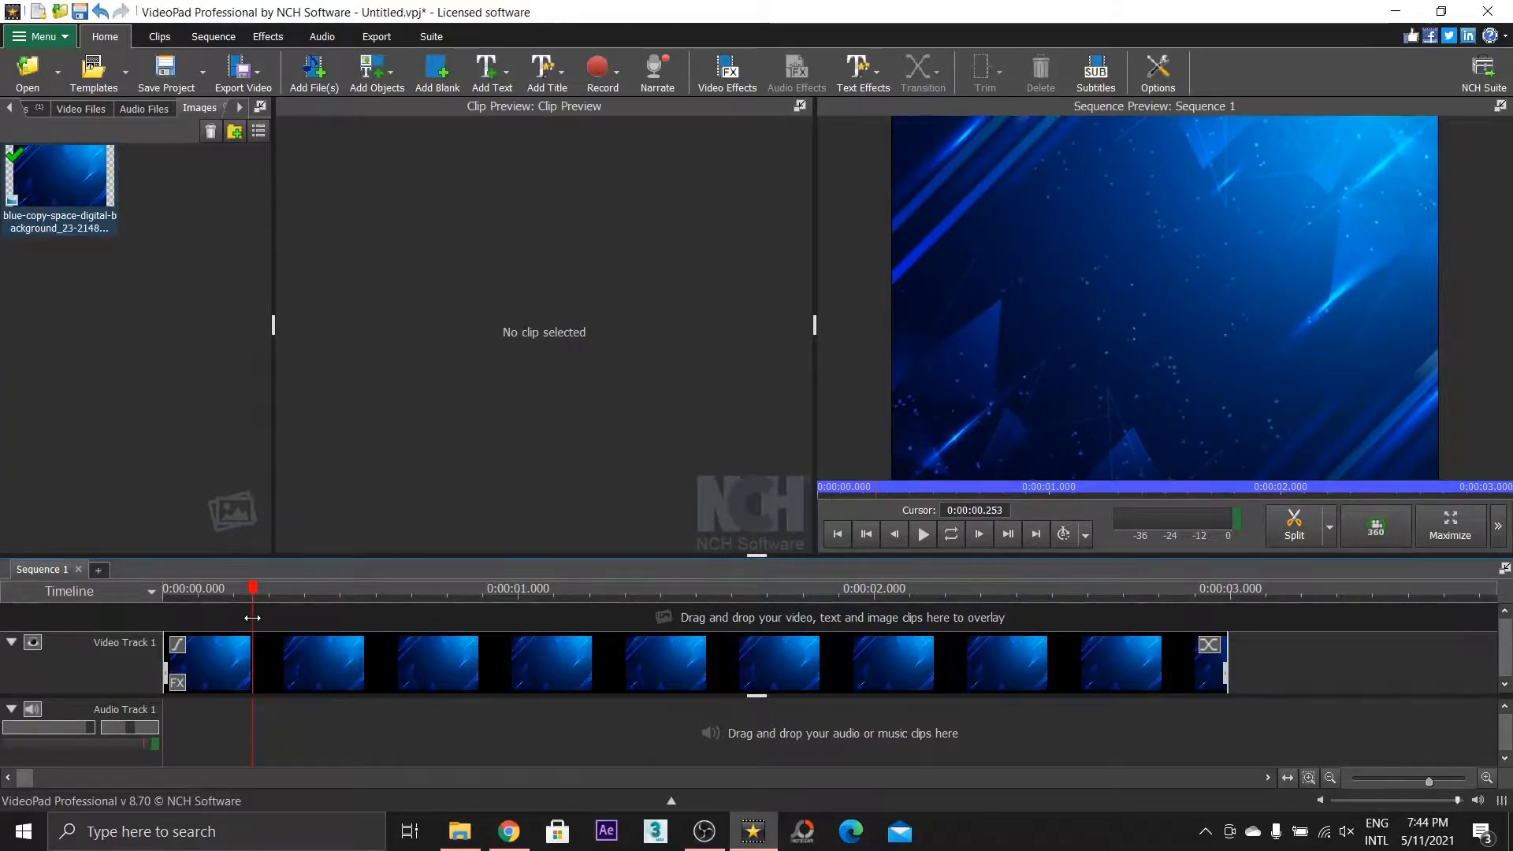
key("ctrl+t")
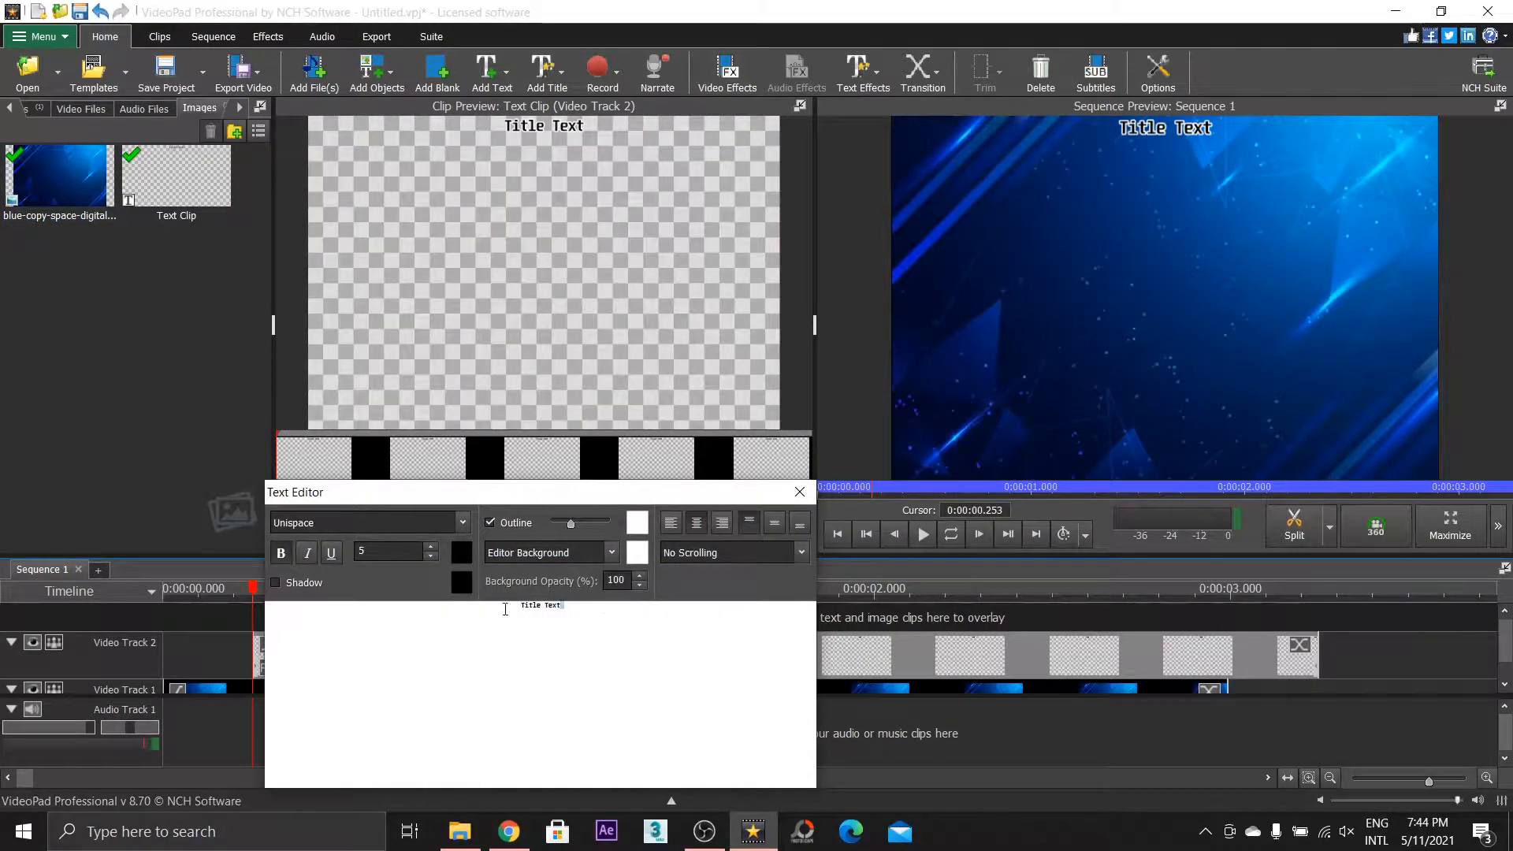
left_click_drag(1081, 657, 990, 655)
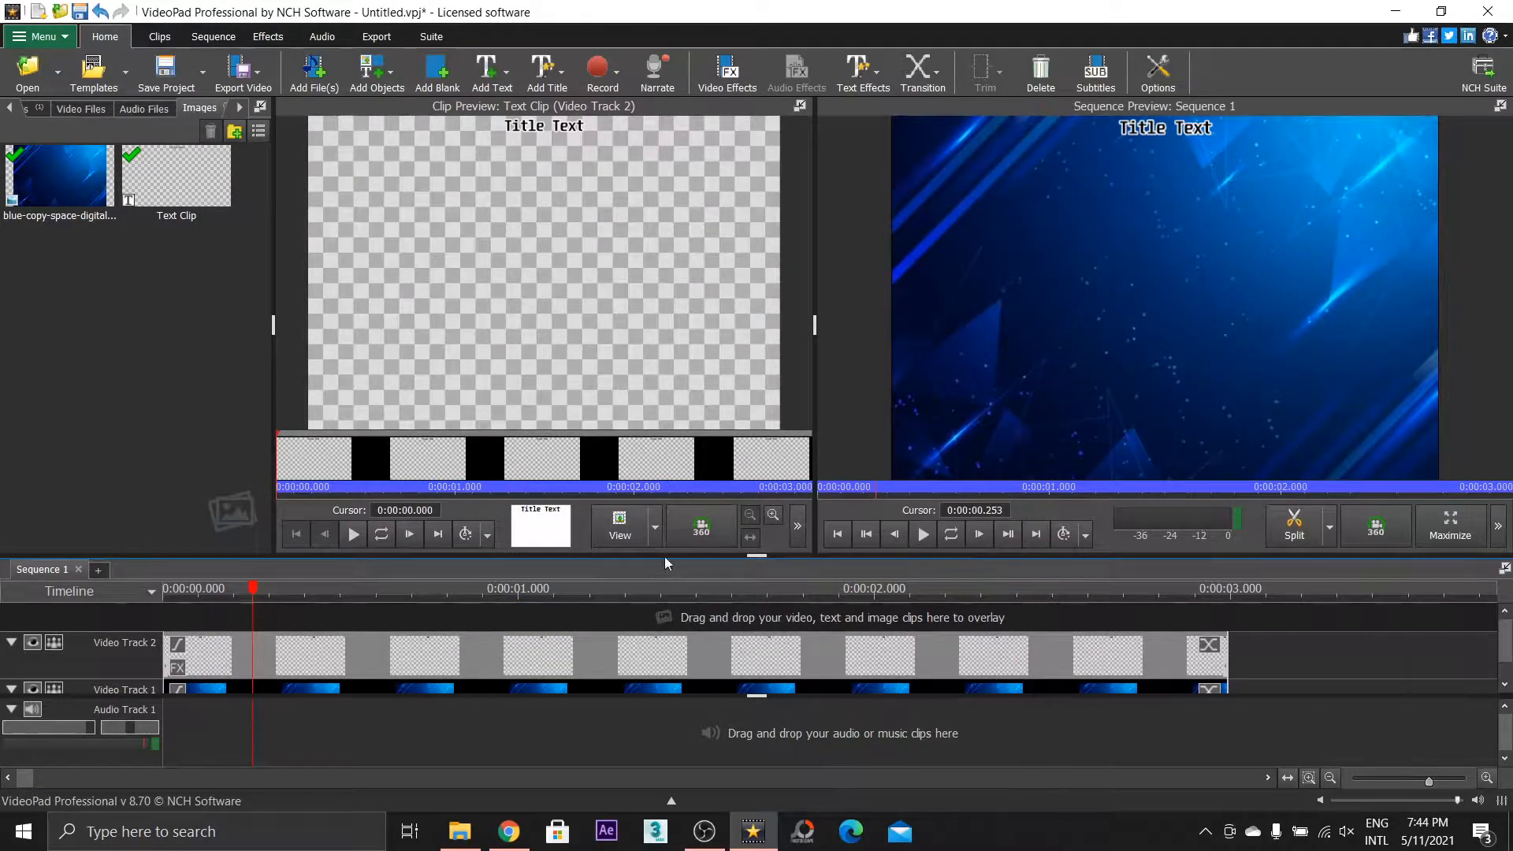
Enlarge the timeline area, replace the title text with SPECTAMIN and centre it vertically in the frame
left_click_drag(665, 558, 630, 520)
left_click(536, 492)
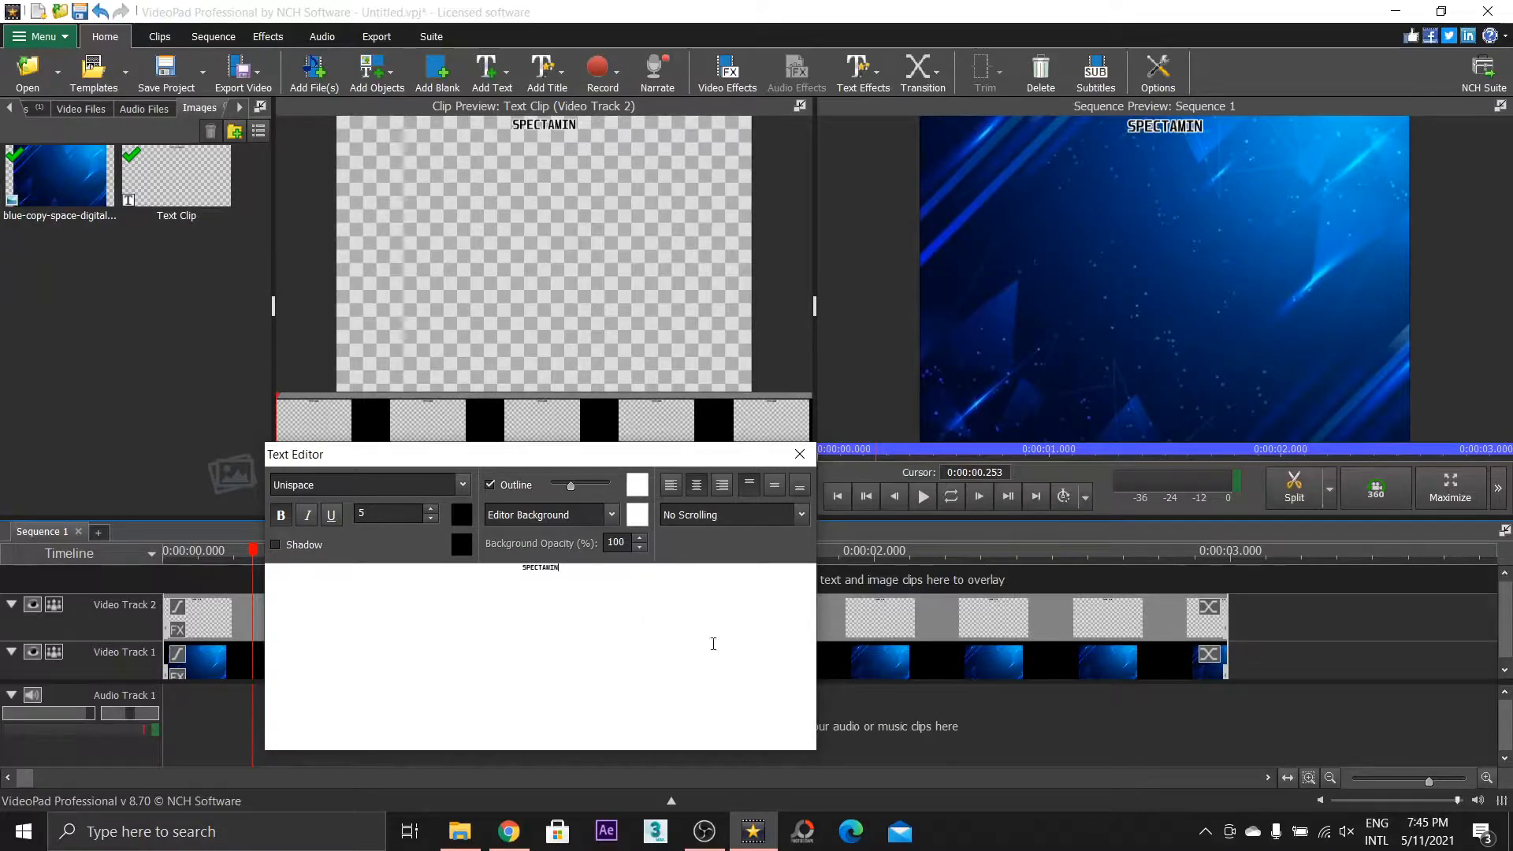
left_click(763, 486)
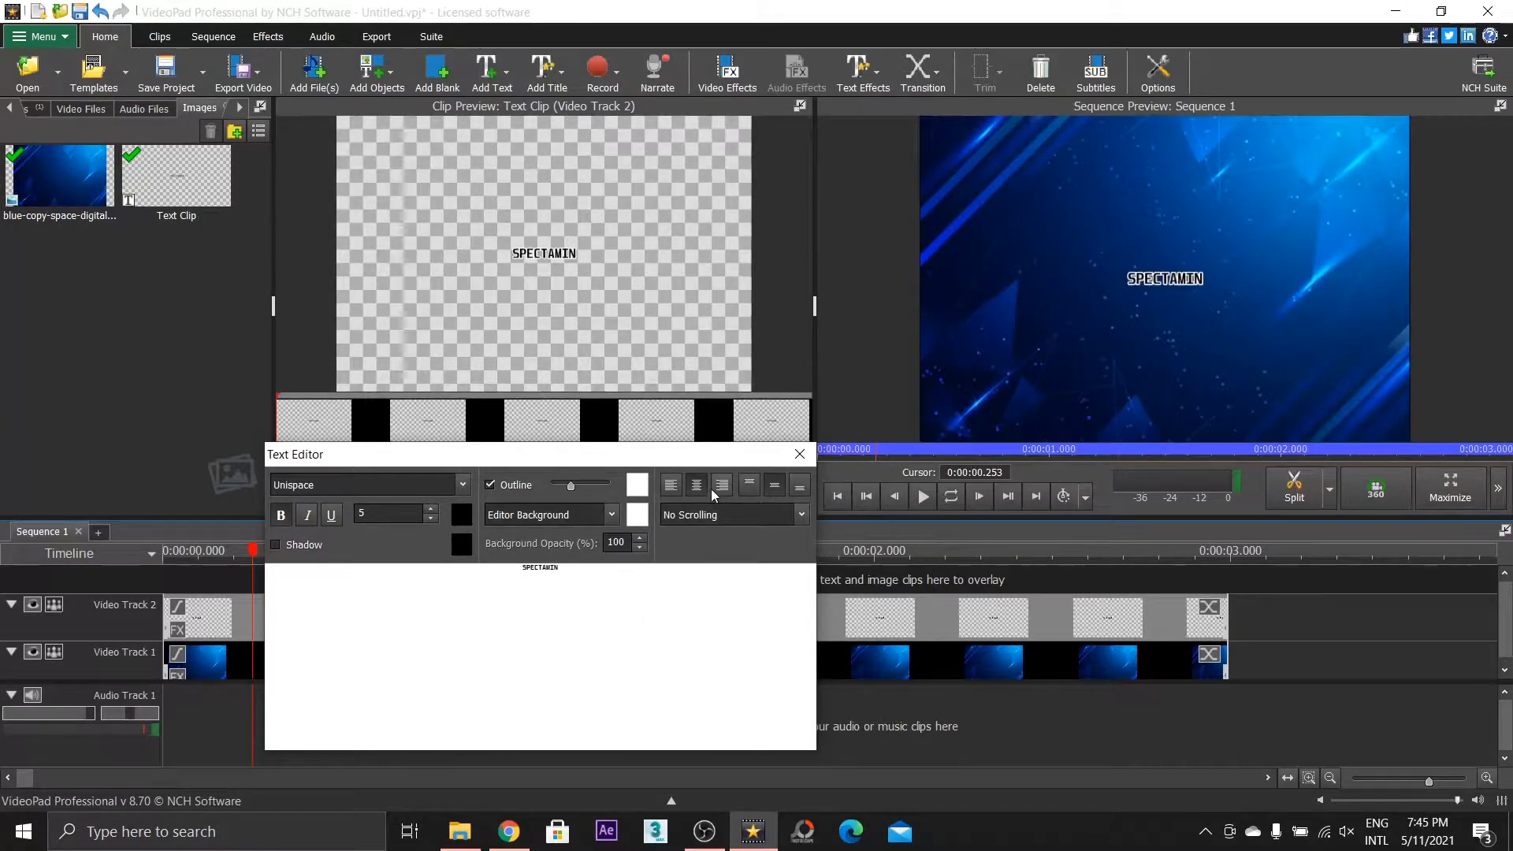
Set the SPECTAMIN text to size 20, make it italic and thin its outline
key("ctrl+a")
type("20")
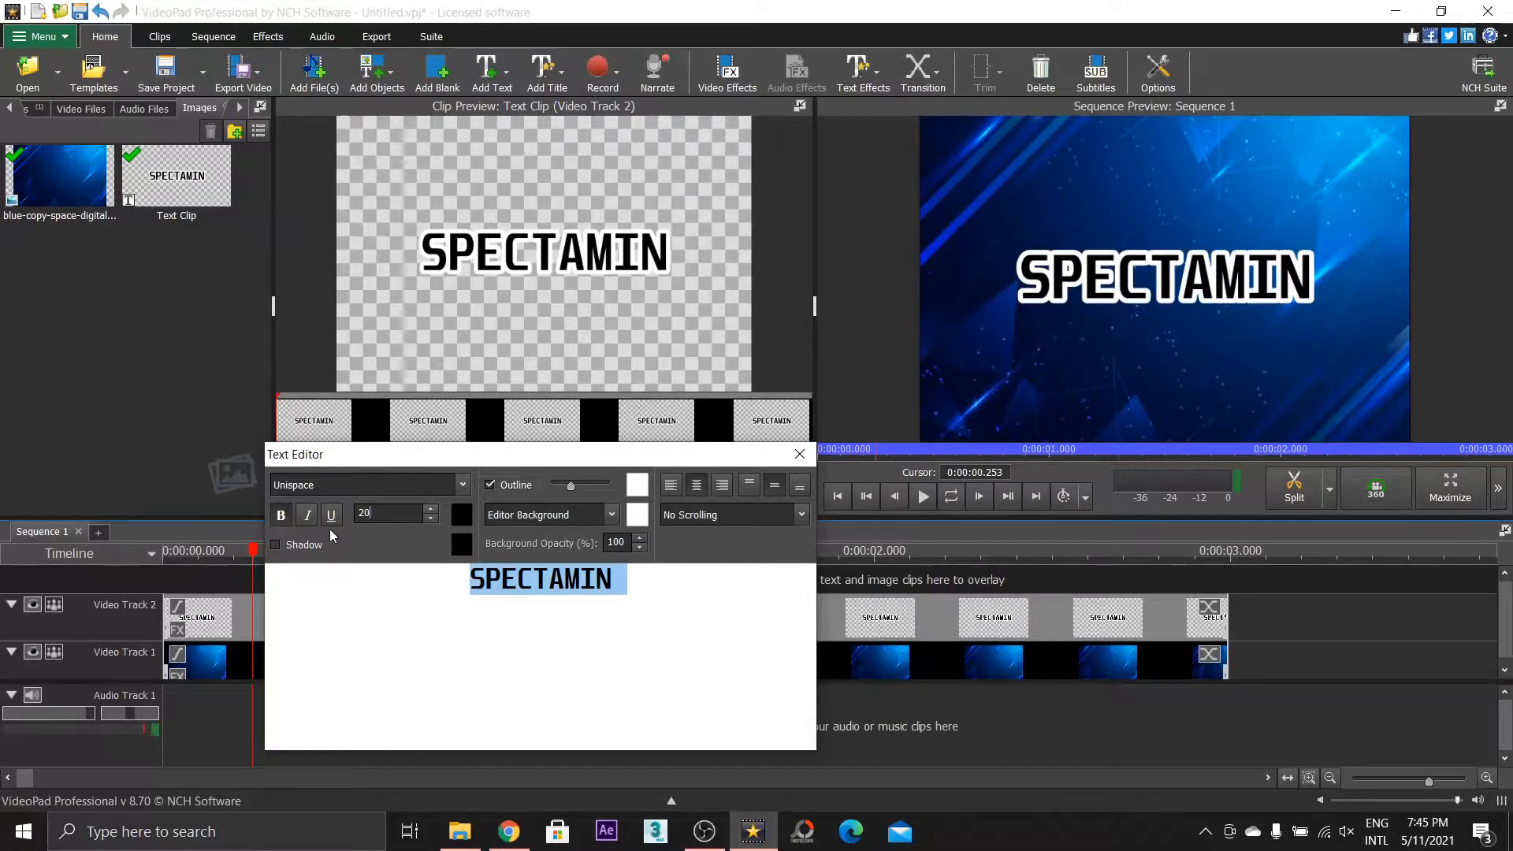
left_click(309, 514)
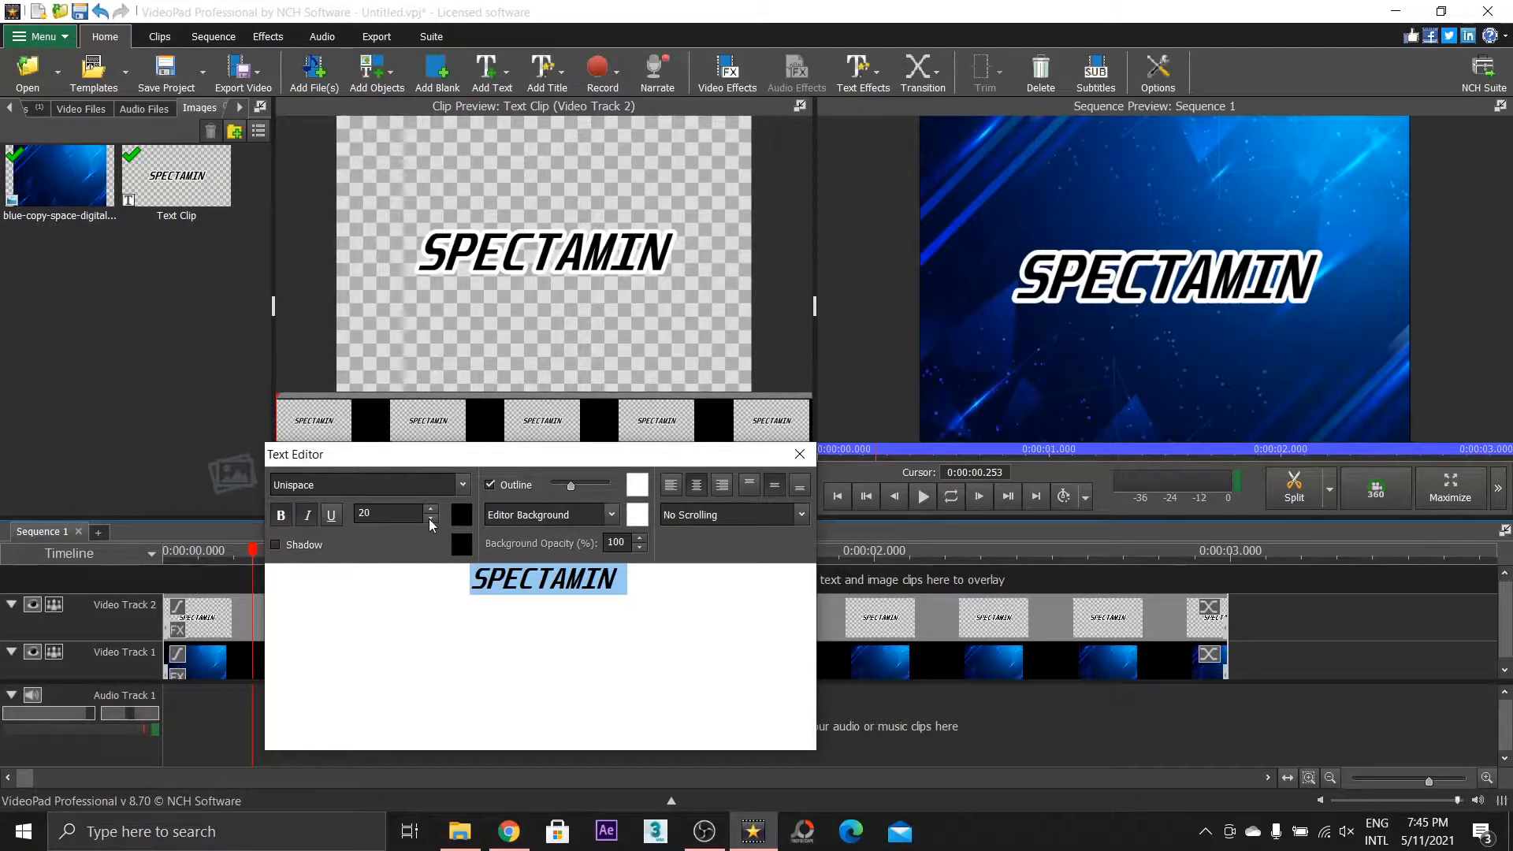
left_click_drag(571, 485, 557, 486)
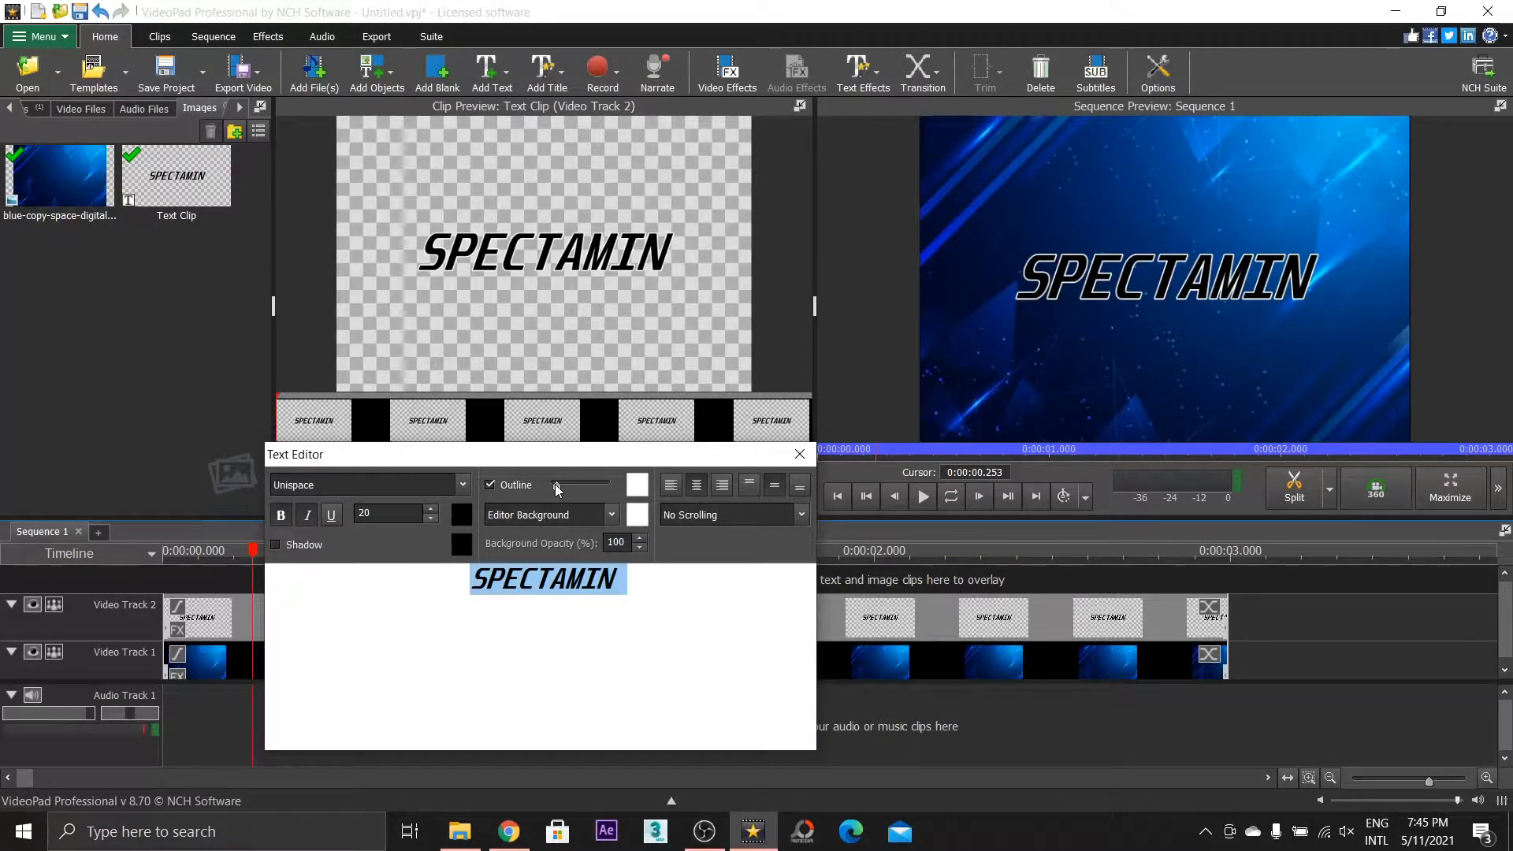
Change the text outline colour from white to a fully saturated bright cyan-blue
left_click(637, 485)
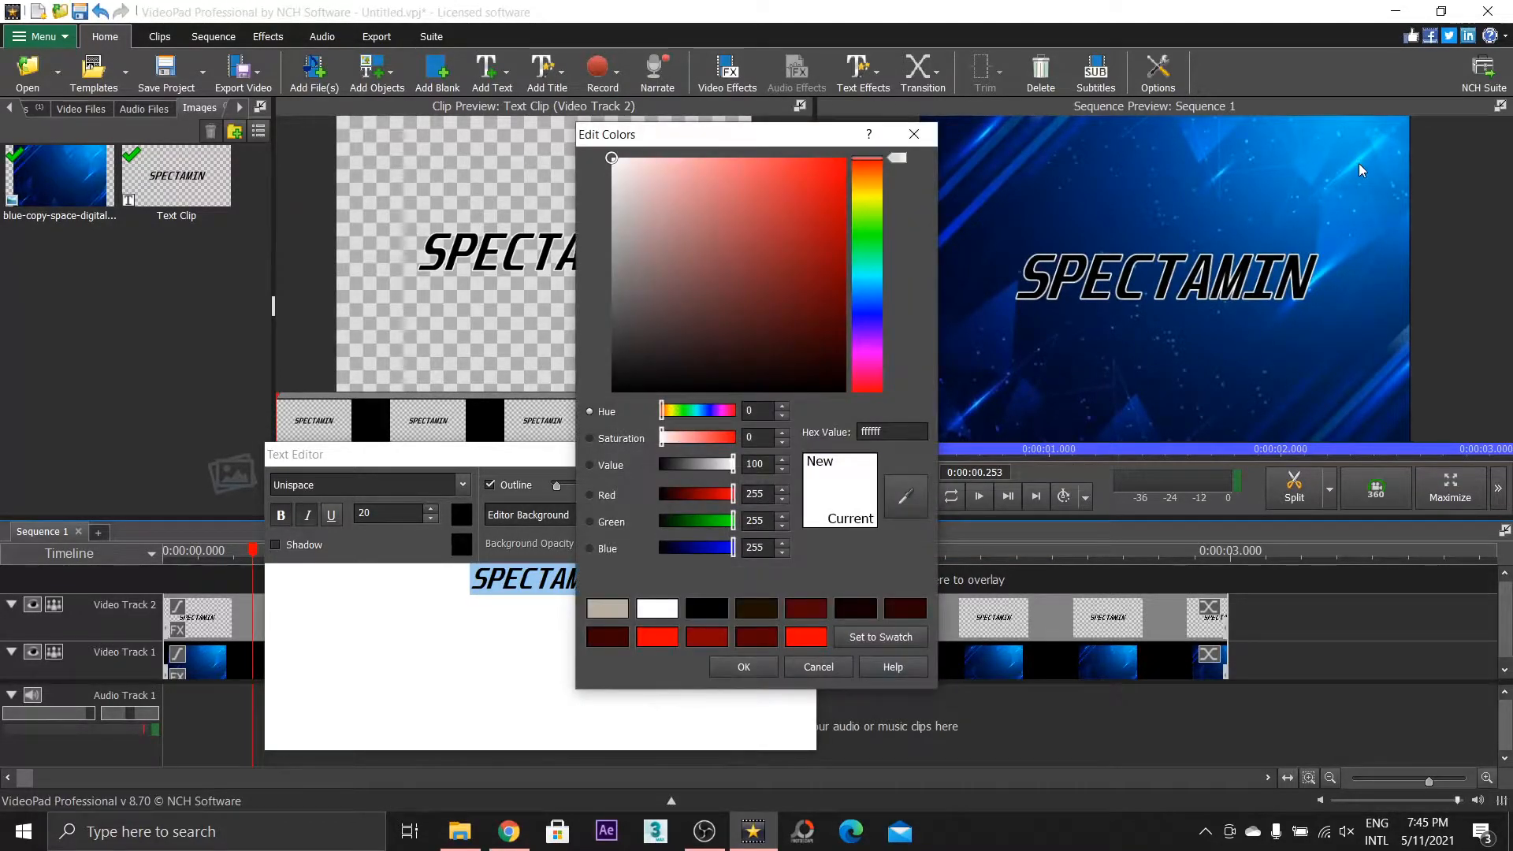
left_click(870, 278)
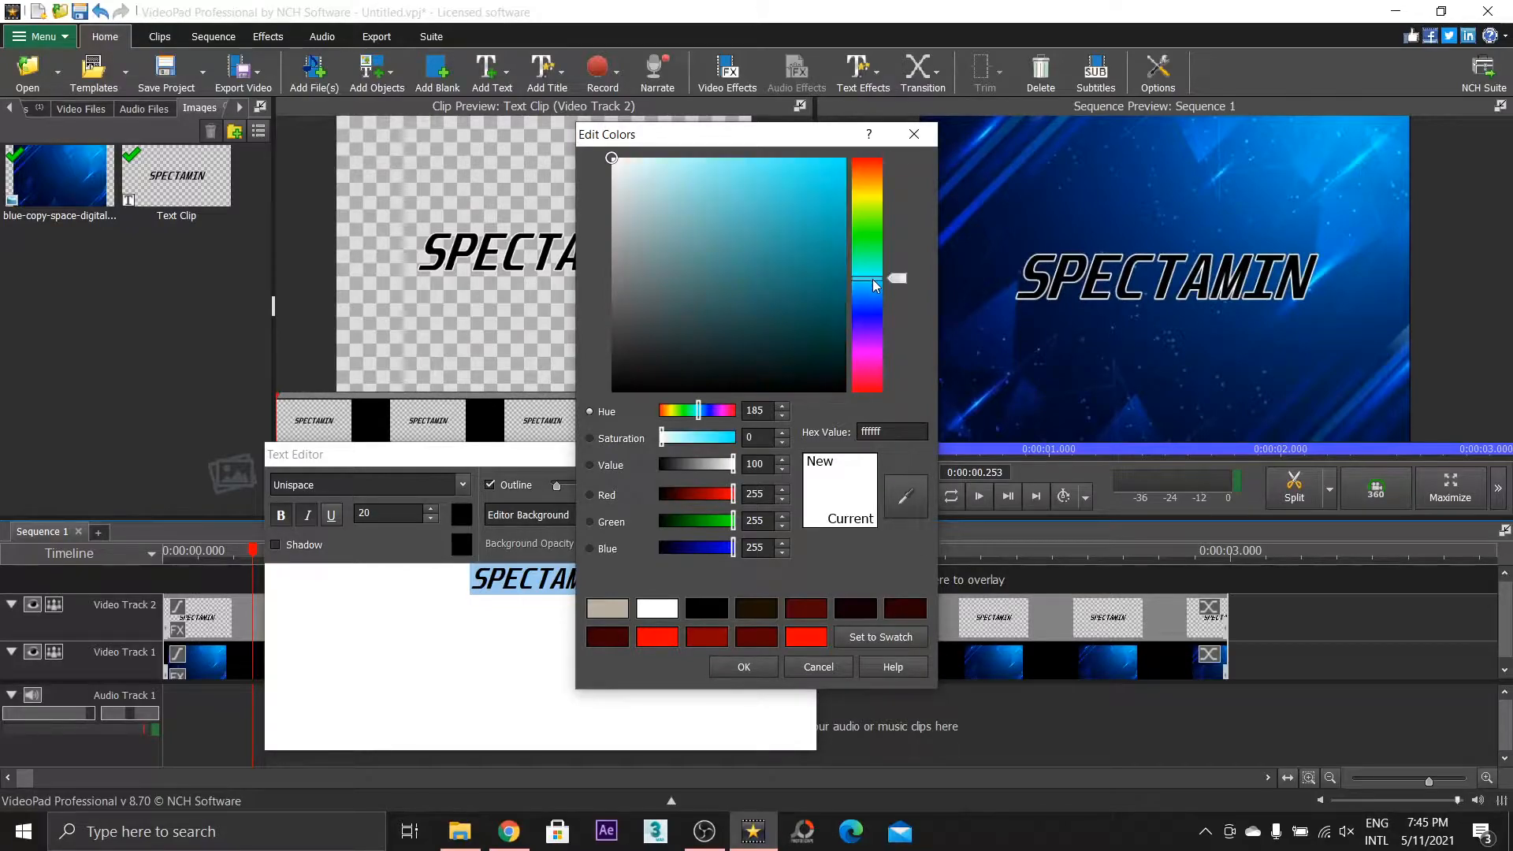
left_click(845, 159)
left_click(718, 664)
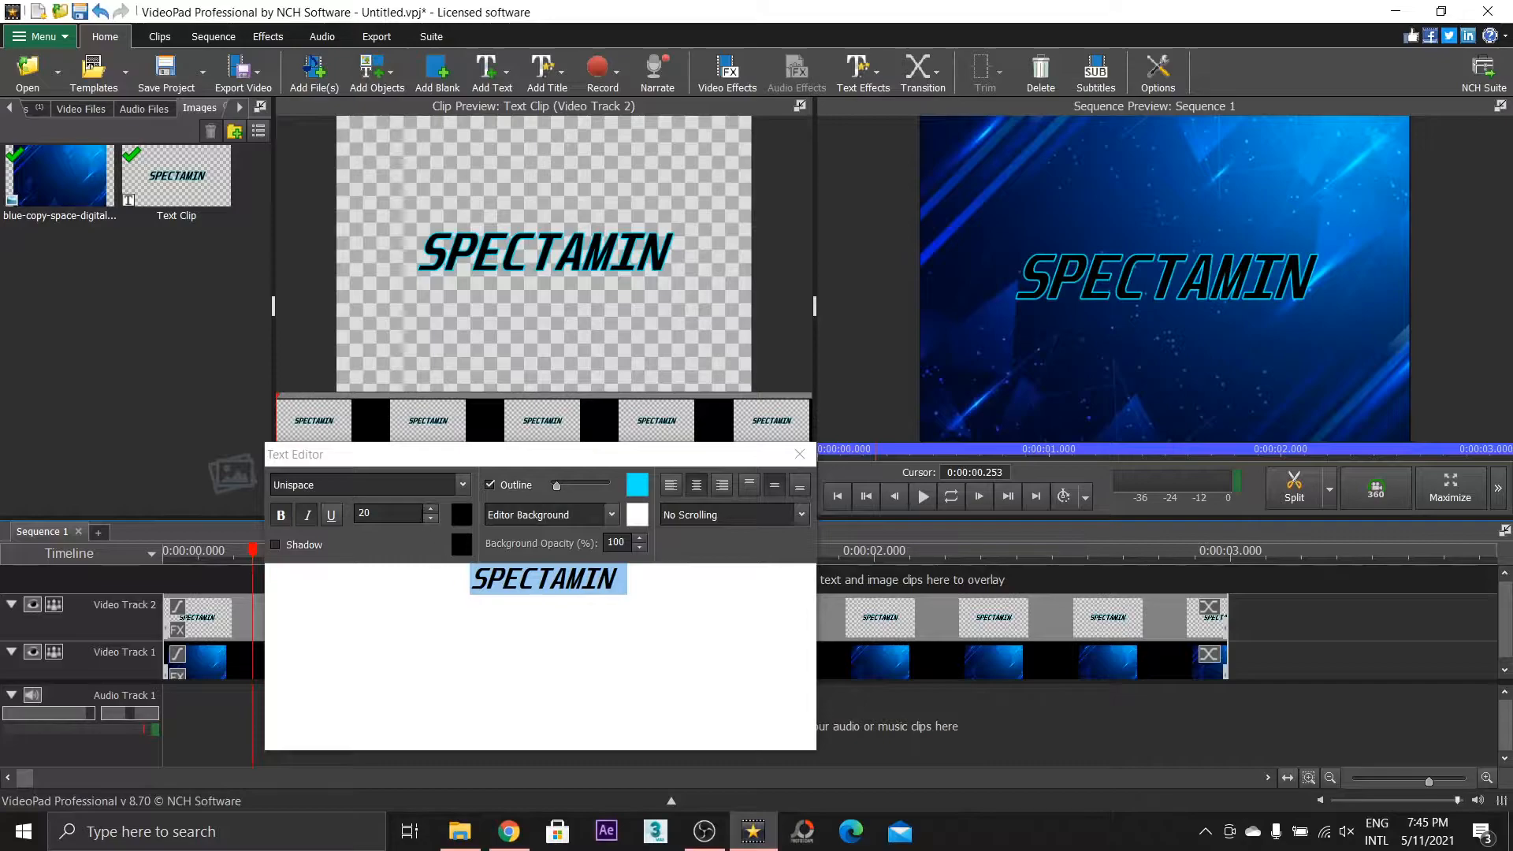
Set the text fill to a dark navy blue sampled from the background in the sequence preview
left_click(460, 514)
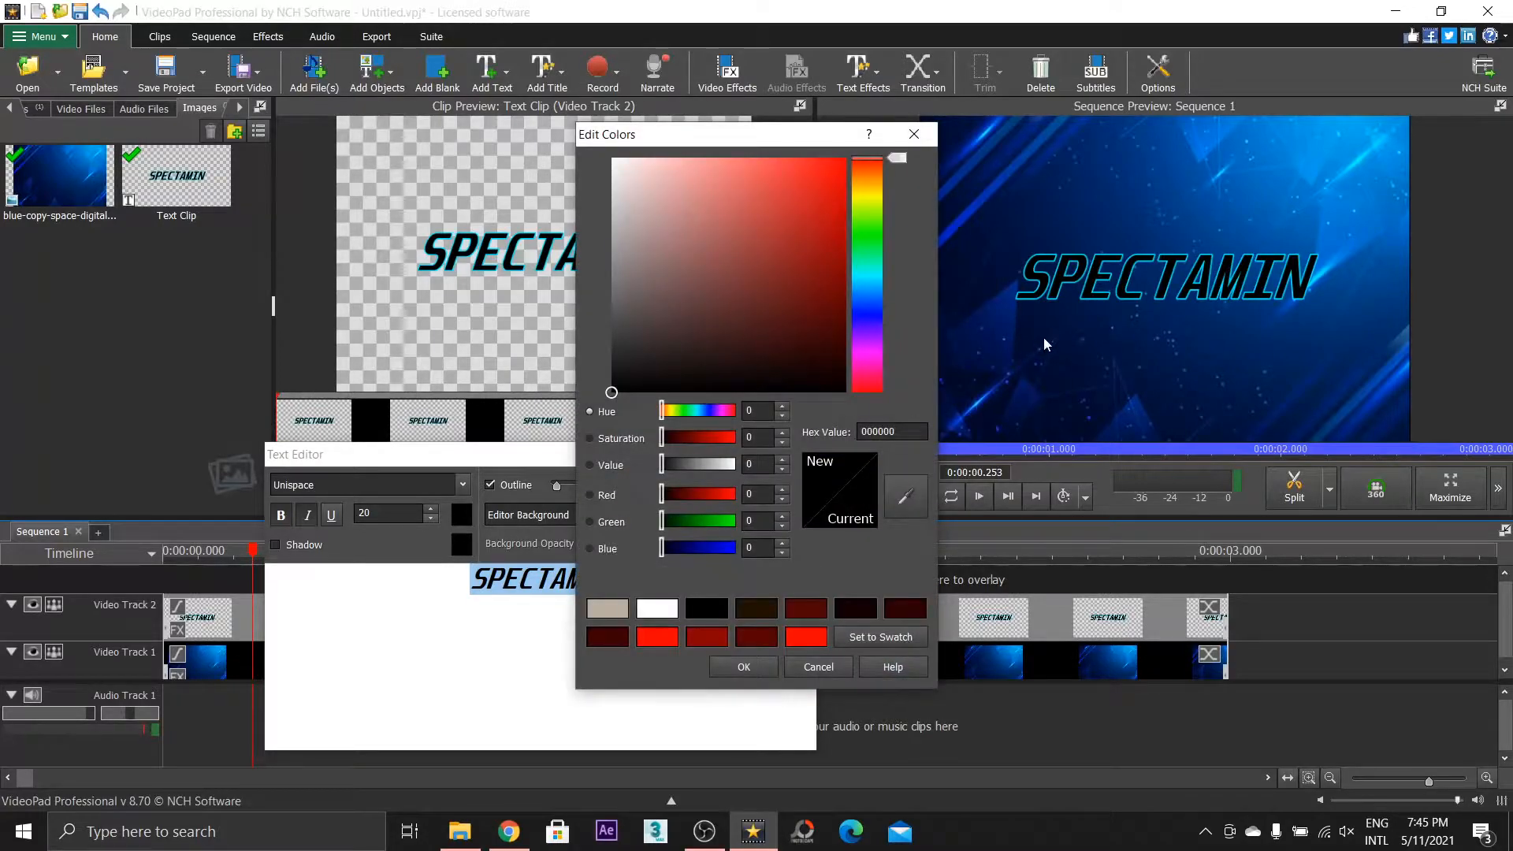
left_click(906, 495)
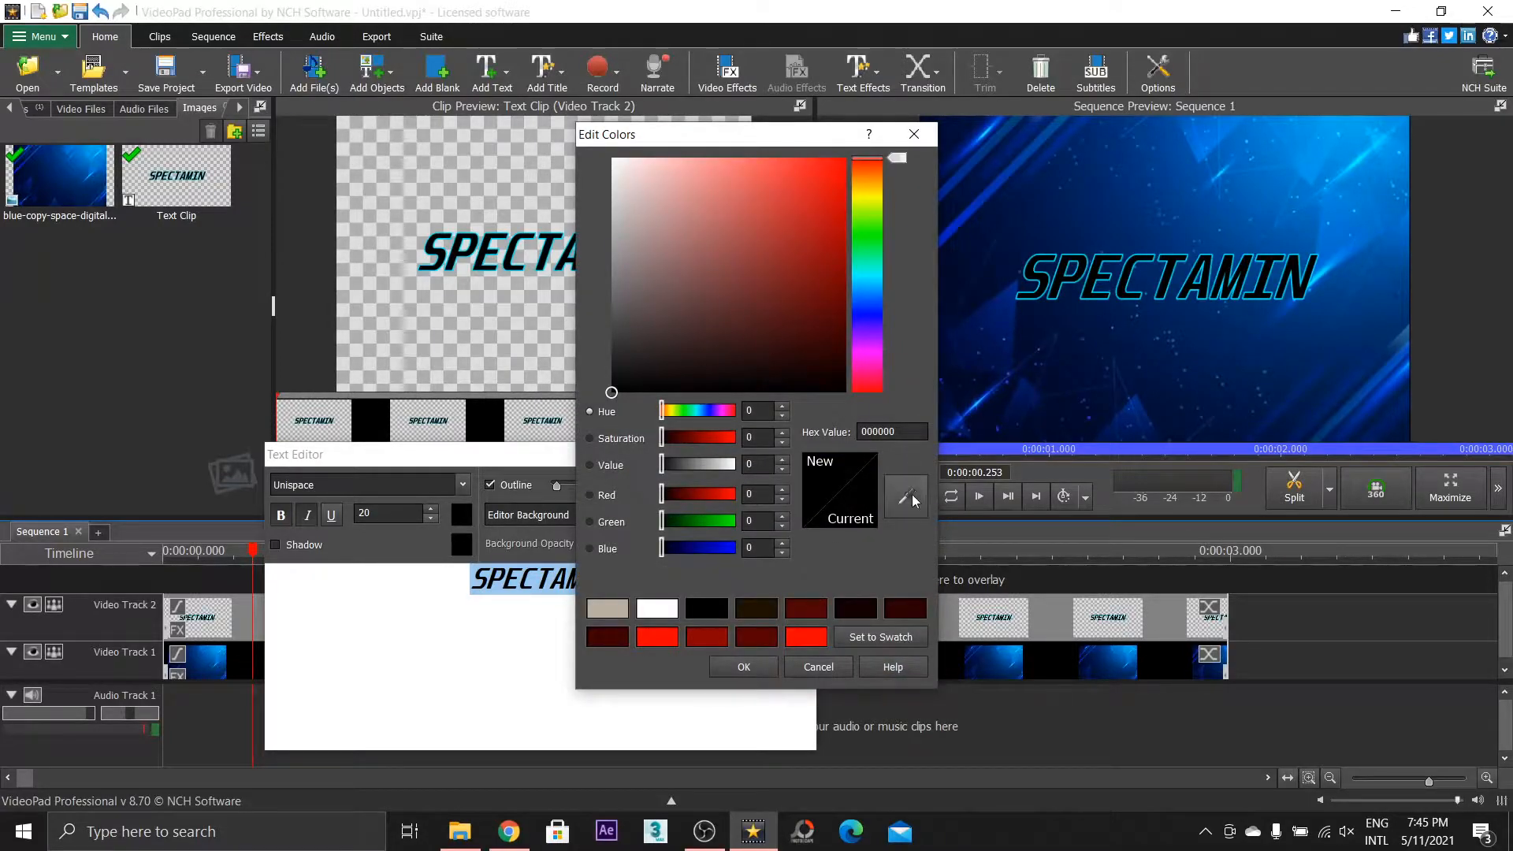
left_click(1045, 327)
left_click(744, 667)
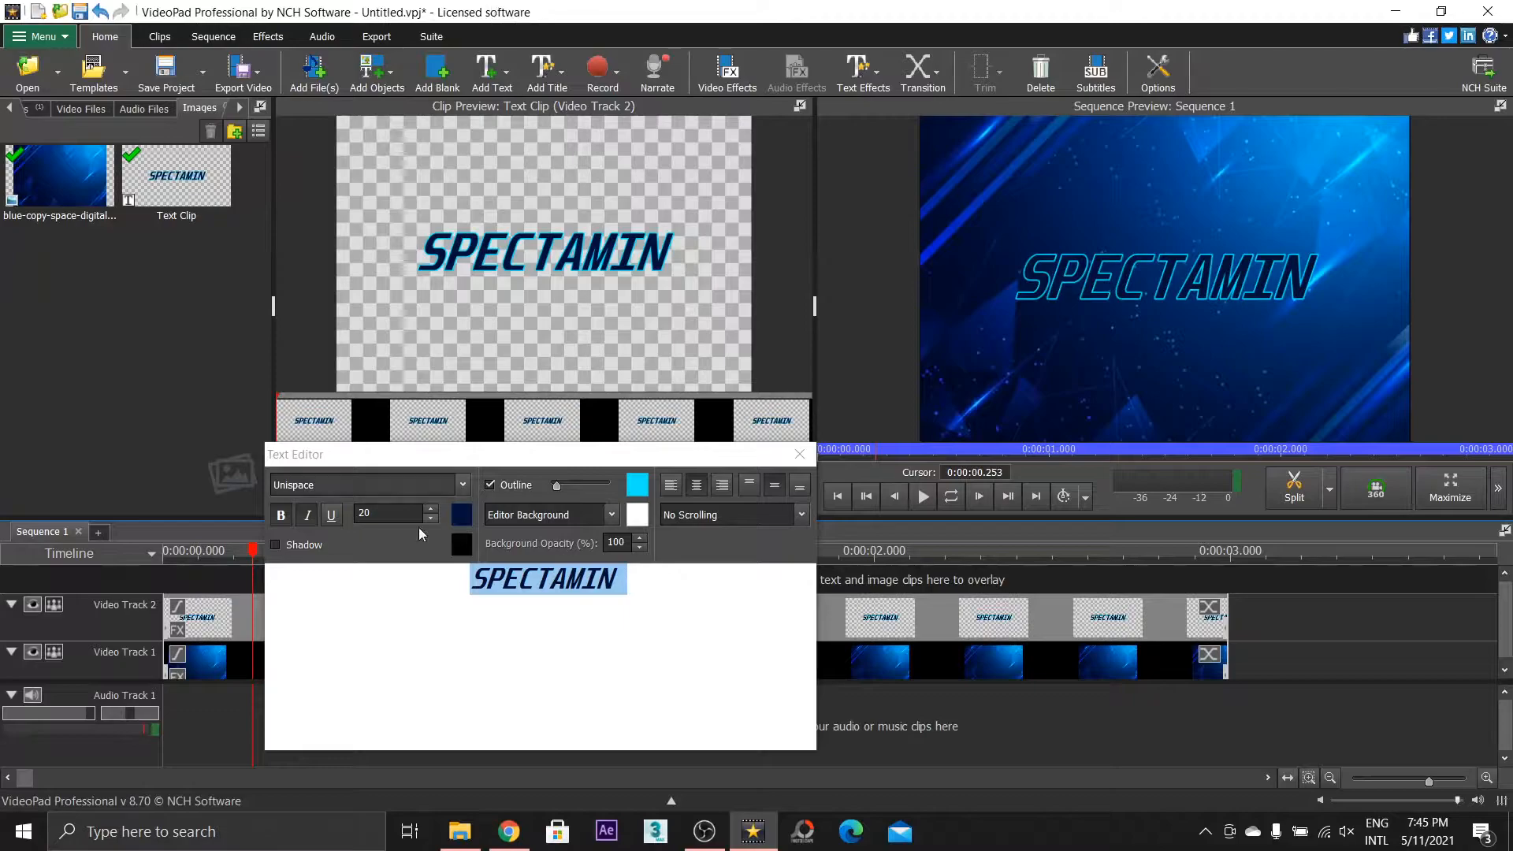
Close the text editor and play the sequence from the beginning to review the styled title
left_click_drag(856, 555, 172, 573)
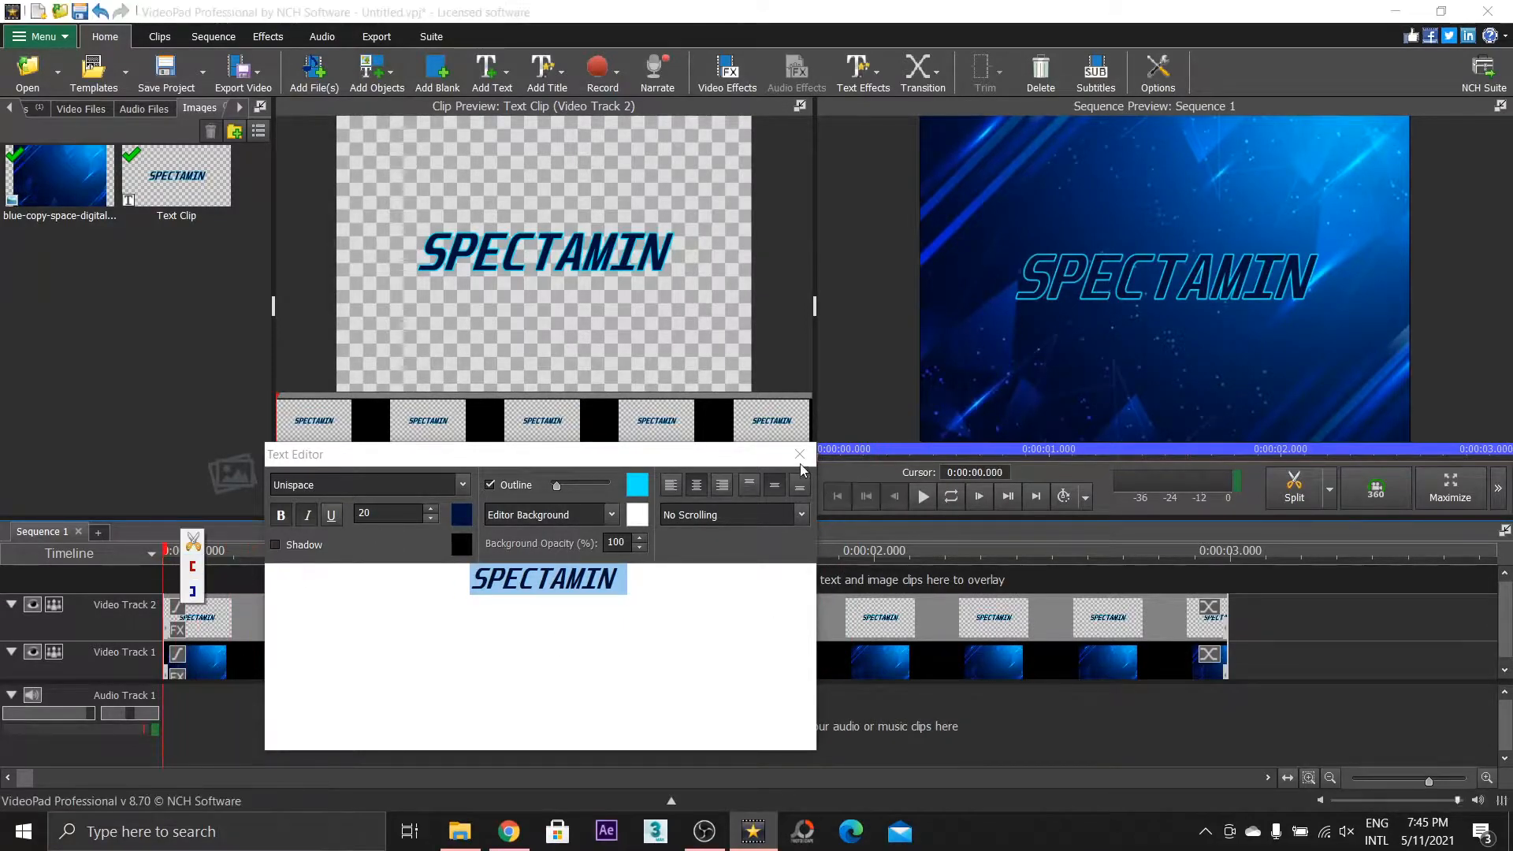
left_click(800, 455)
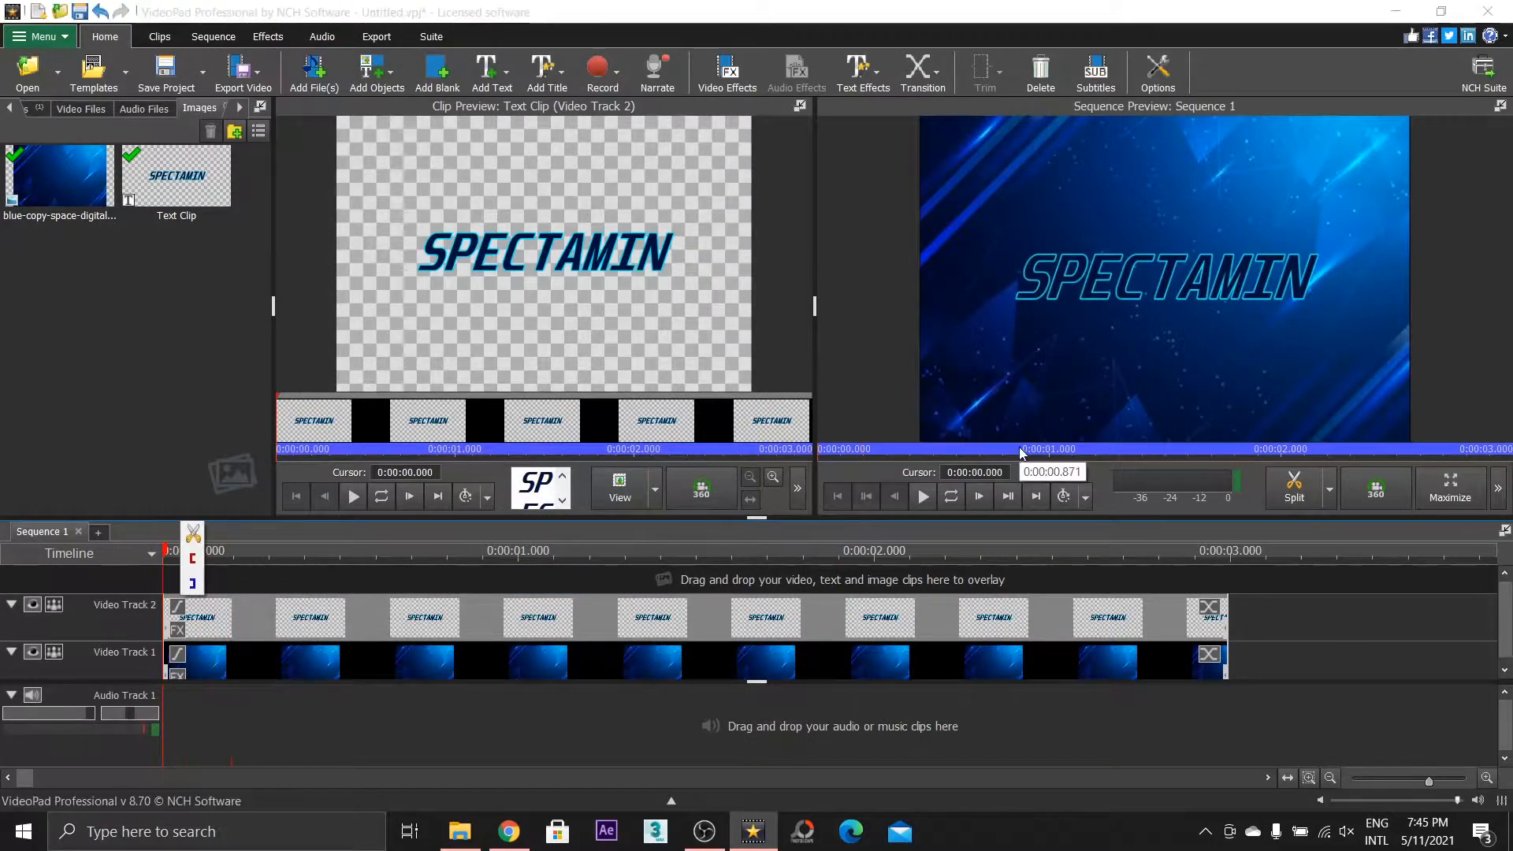
left_click(925, 495)
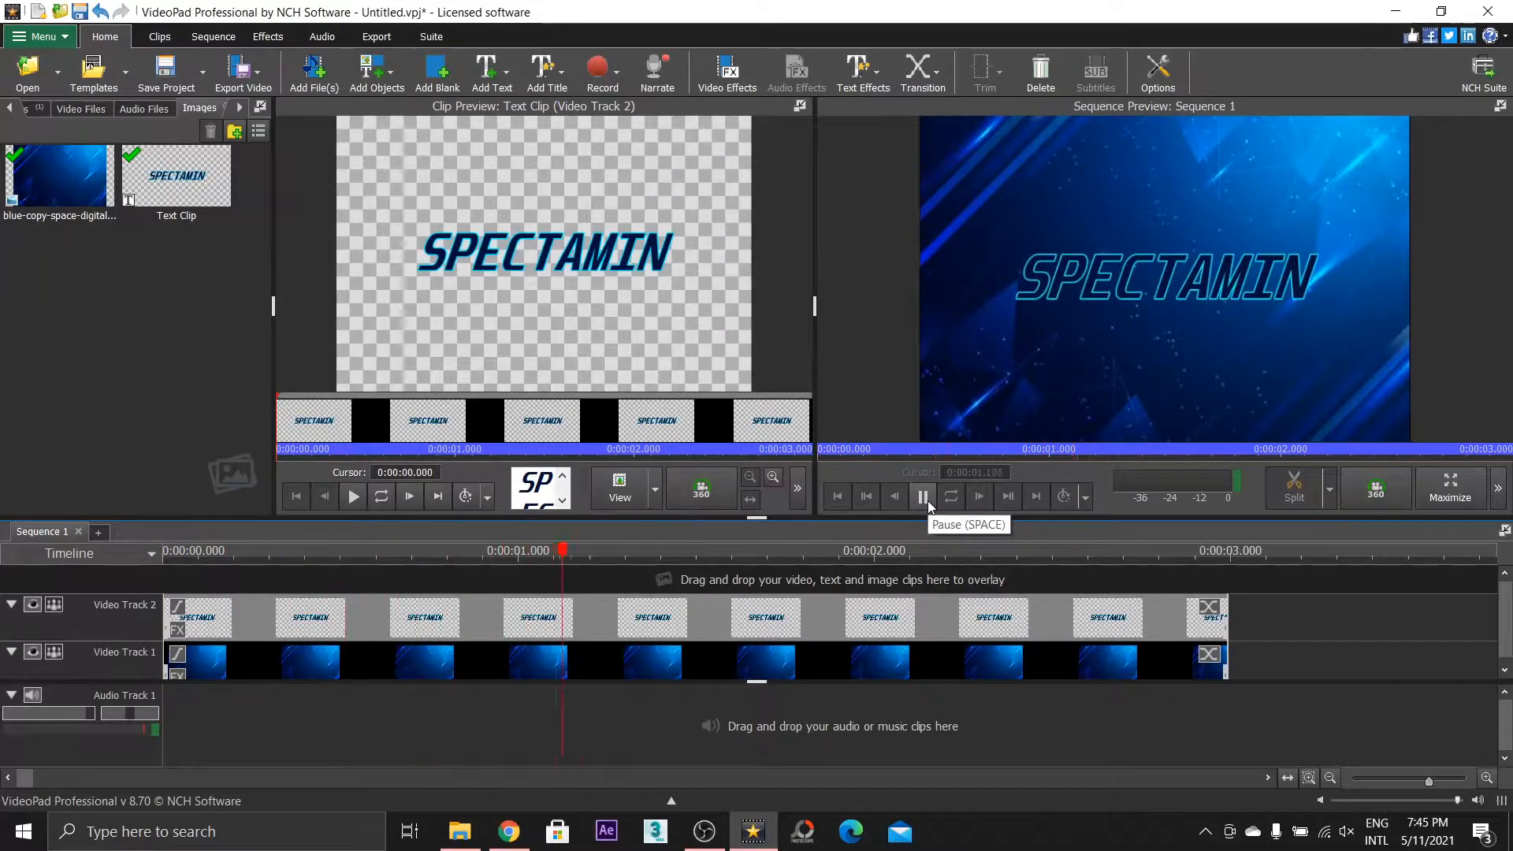
left_click(928, 500)
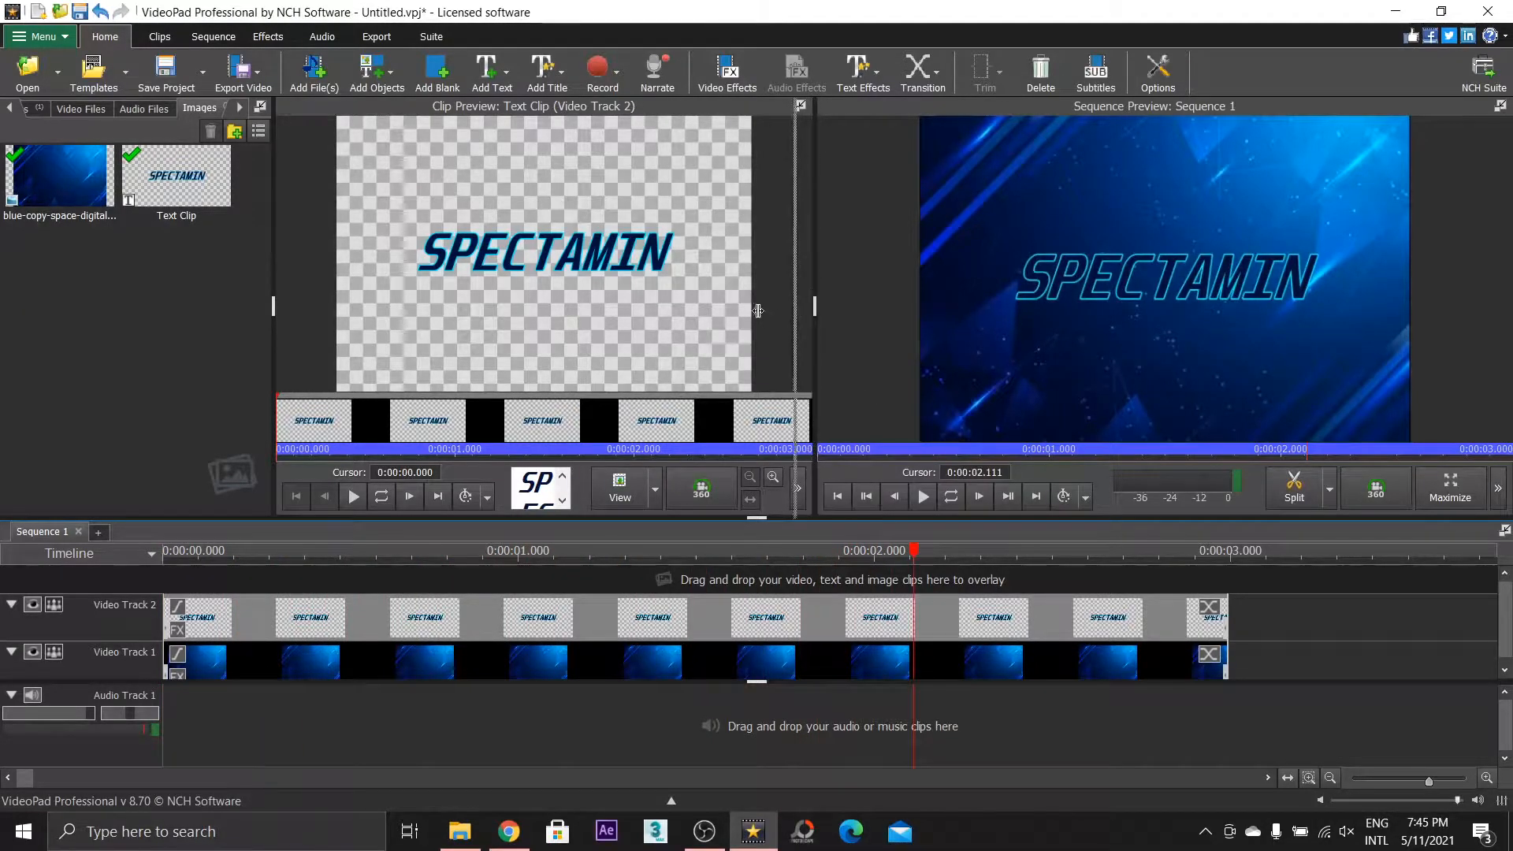
Widen the sequence preview and add a Scale effect to the SPECTAMIN text clip on Video Track 2
left_click_drag(777, 313, 661, 316)
left_click_drag(216, 557, 316, 640)
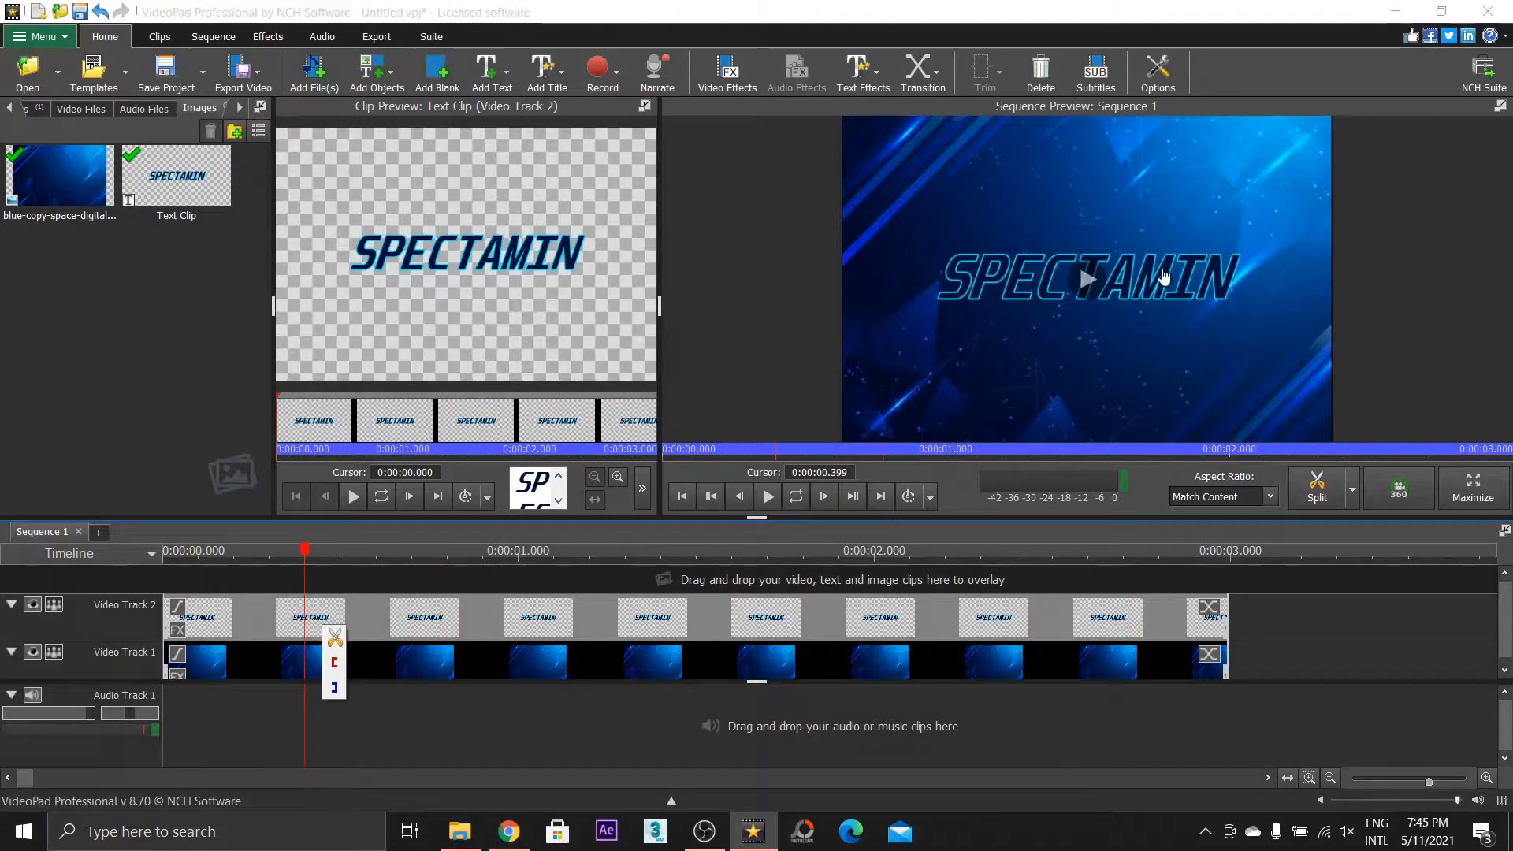
left_click(178, 632)
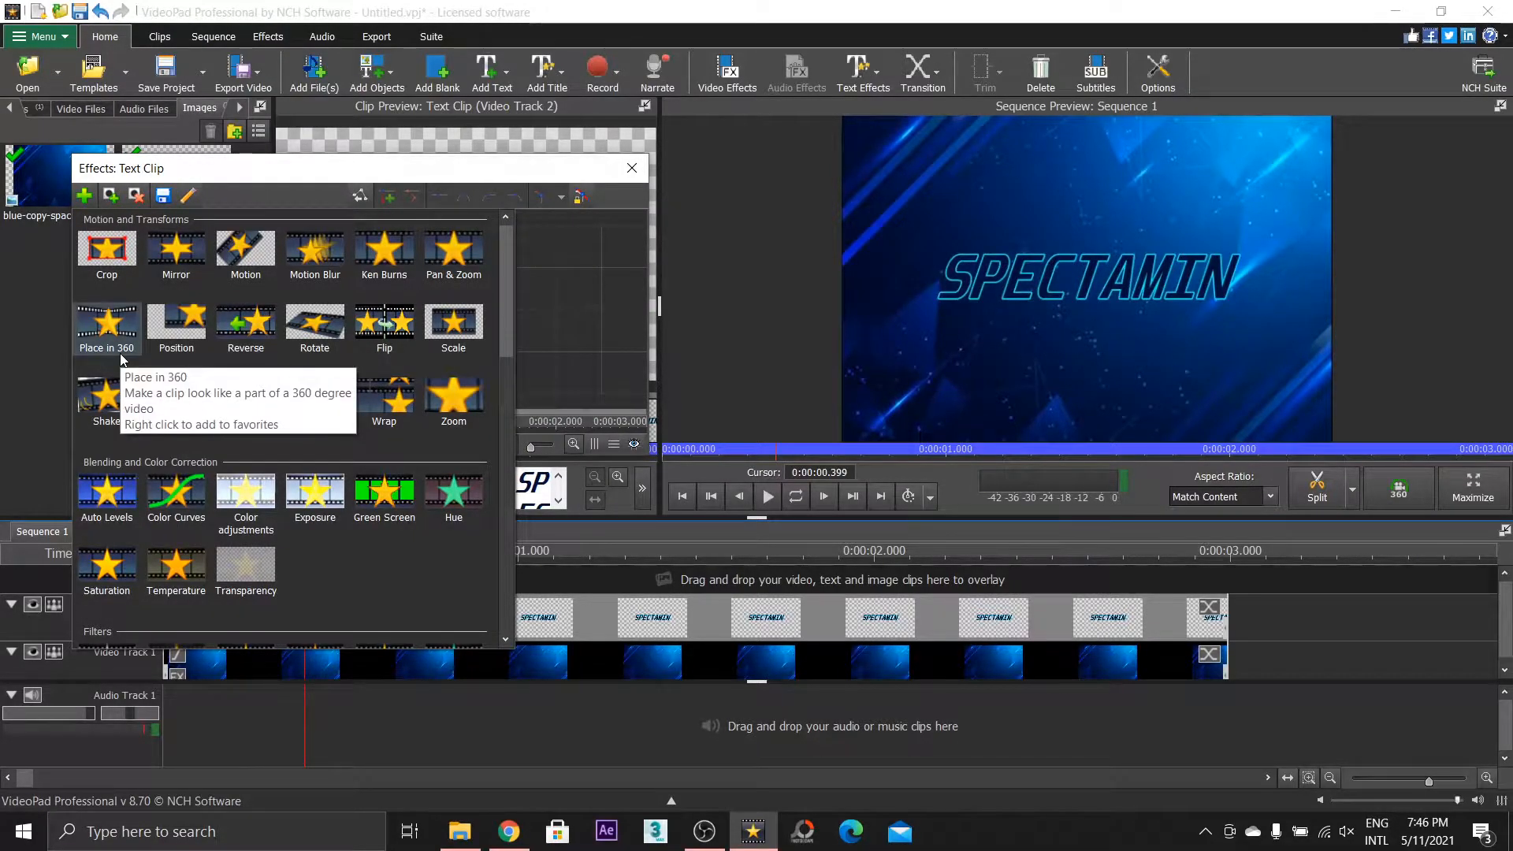
left_click(508, 180)
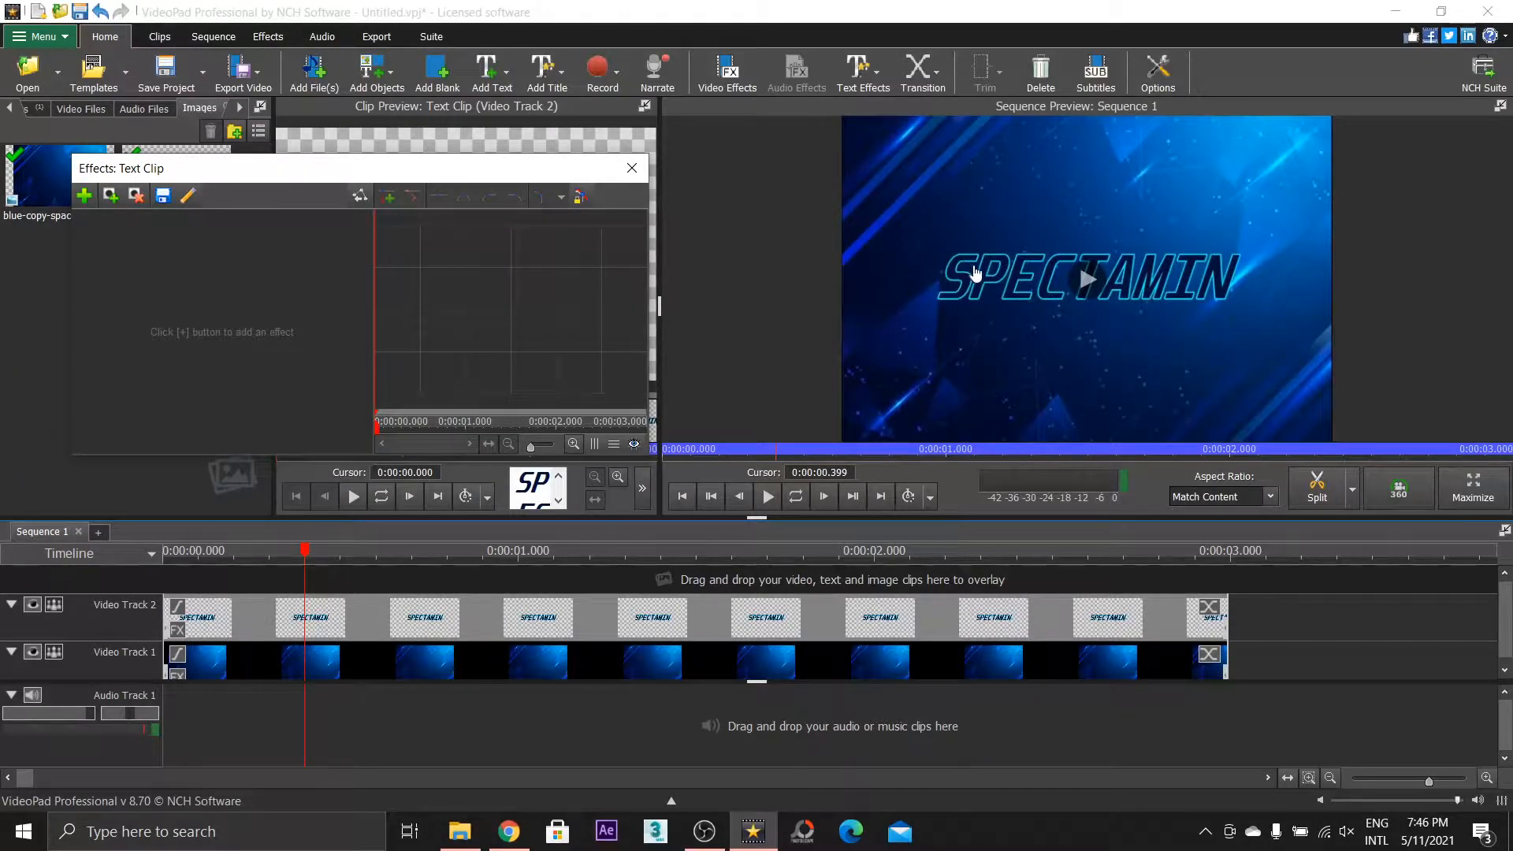
left_click(82, 198)
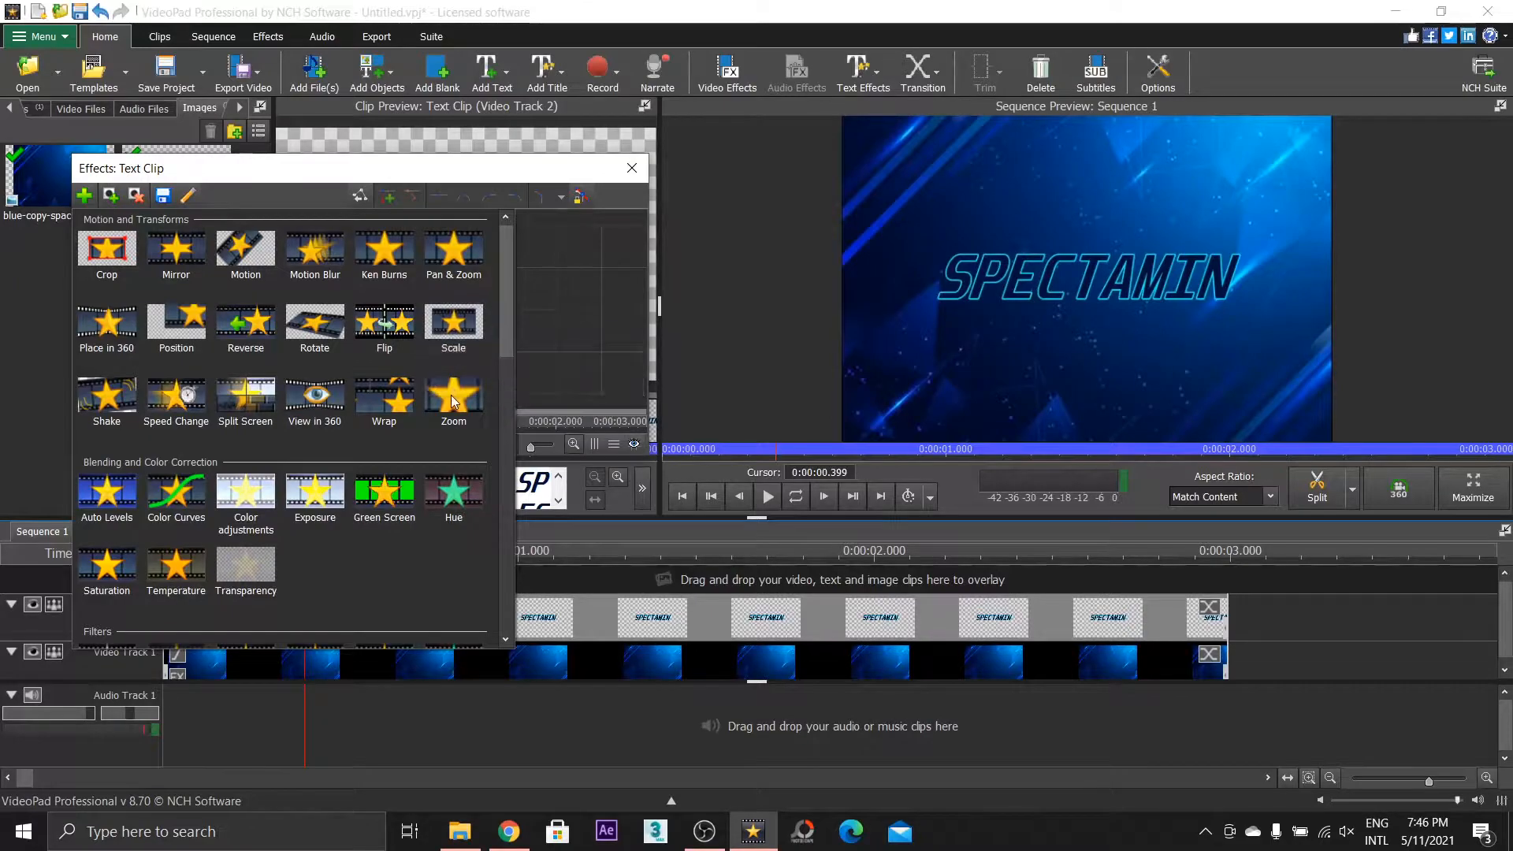
left_click(455, 323)
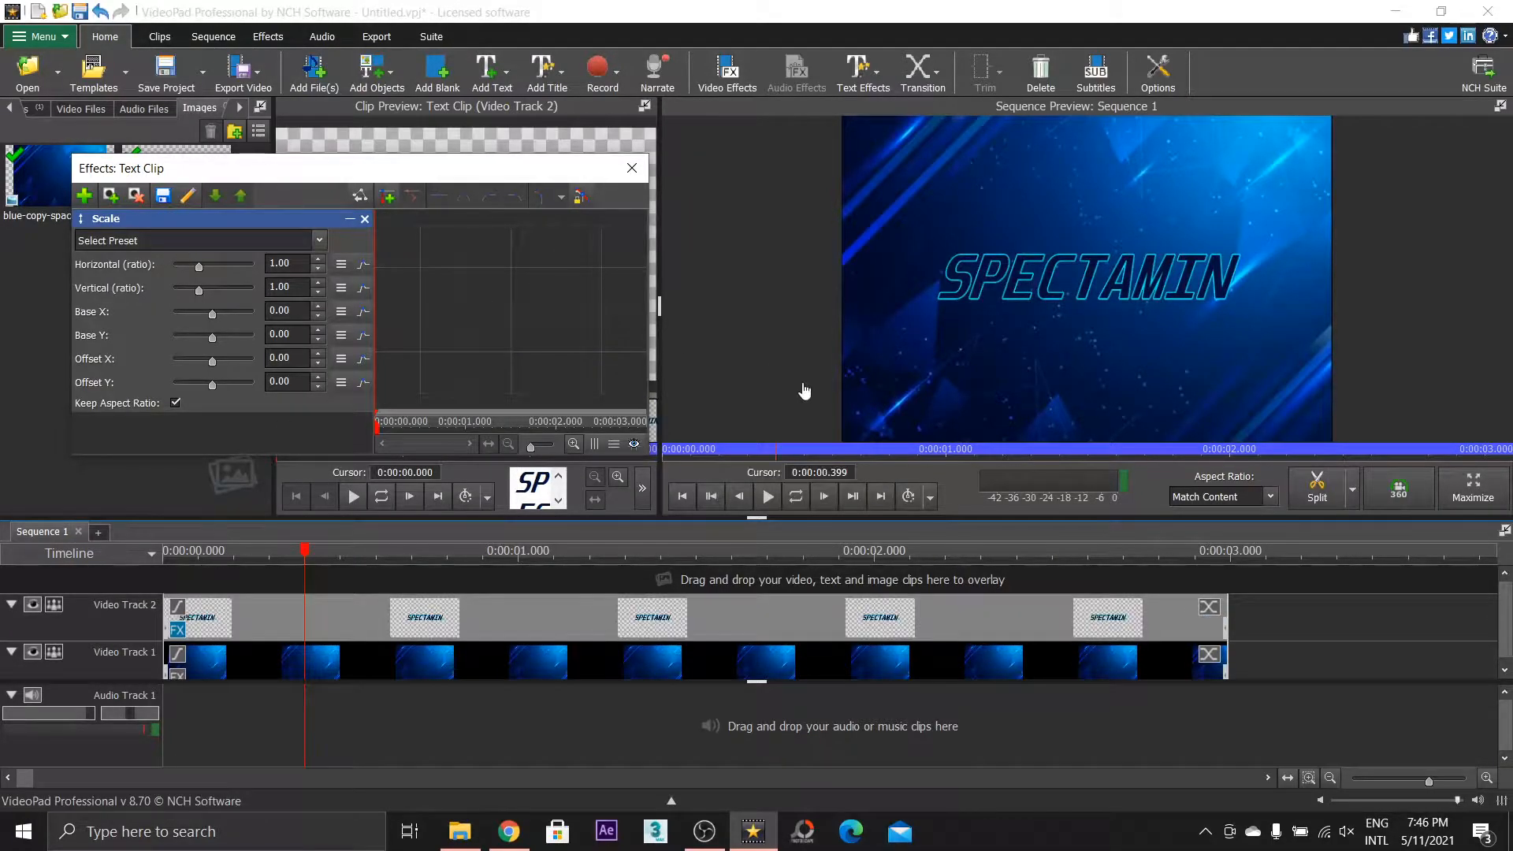
left_click_drag(339, 167, 397, 244)
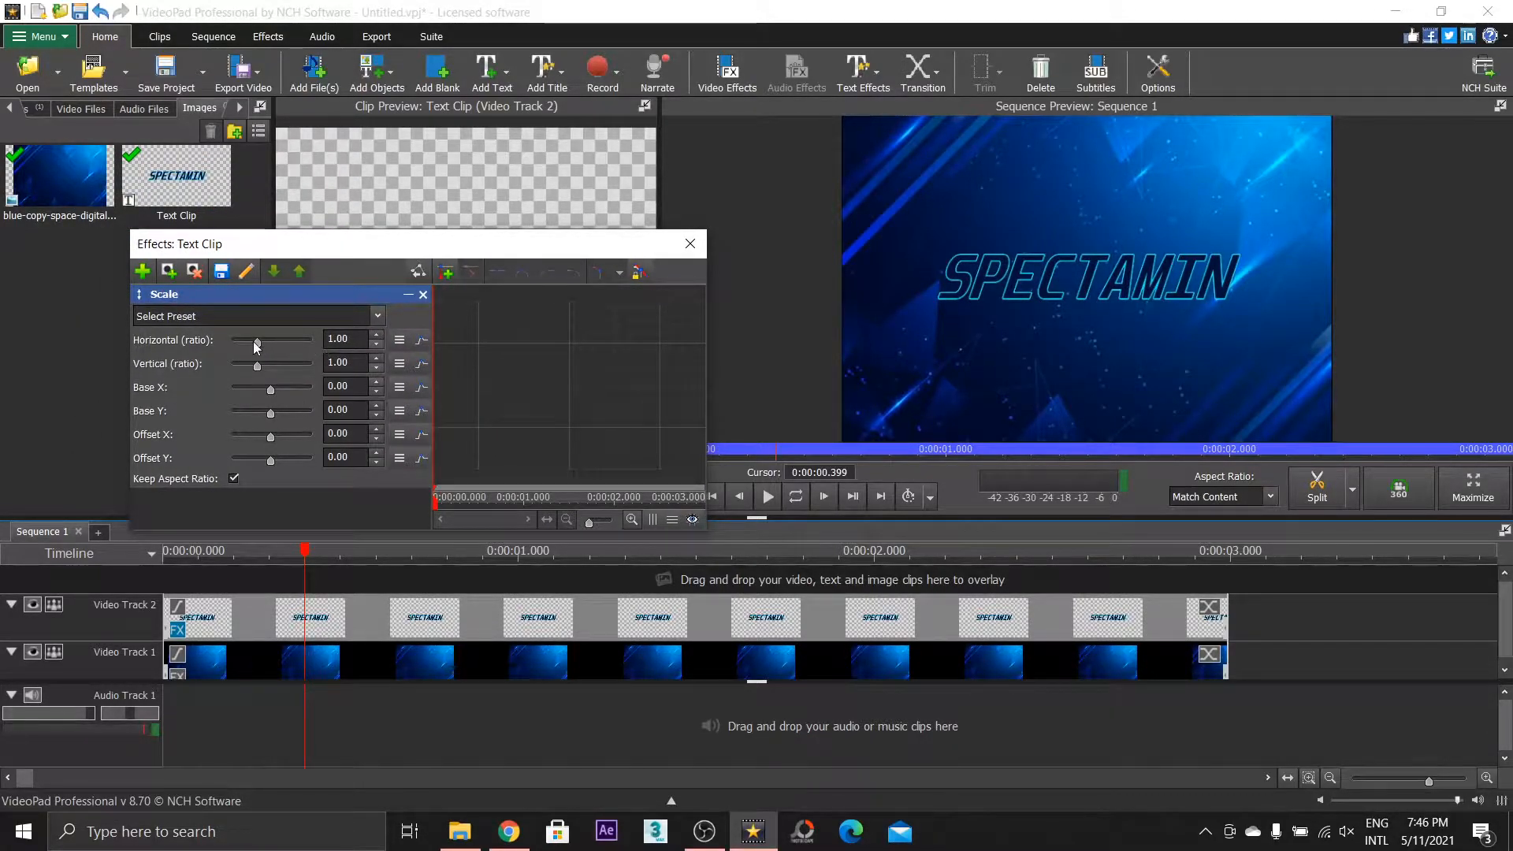
Try enlarging the text with the Scale effect and reset its horizontal ratio to 1
left_click_drag(264, 344, 277, 337)
type("1")
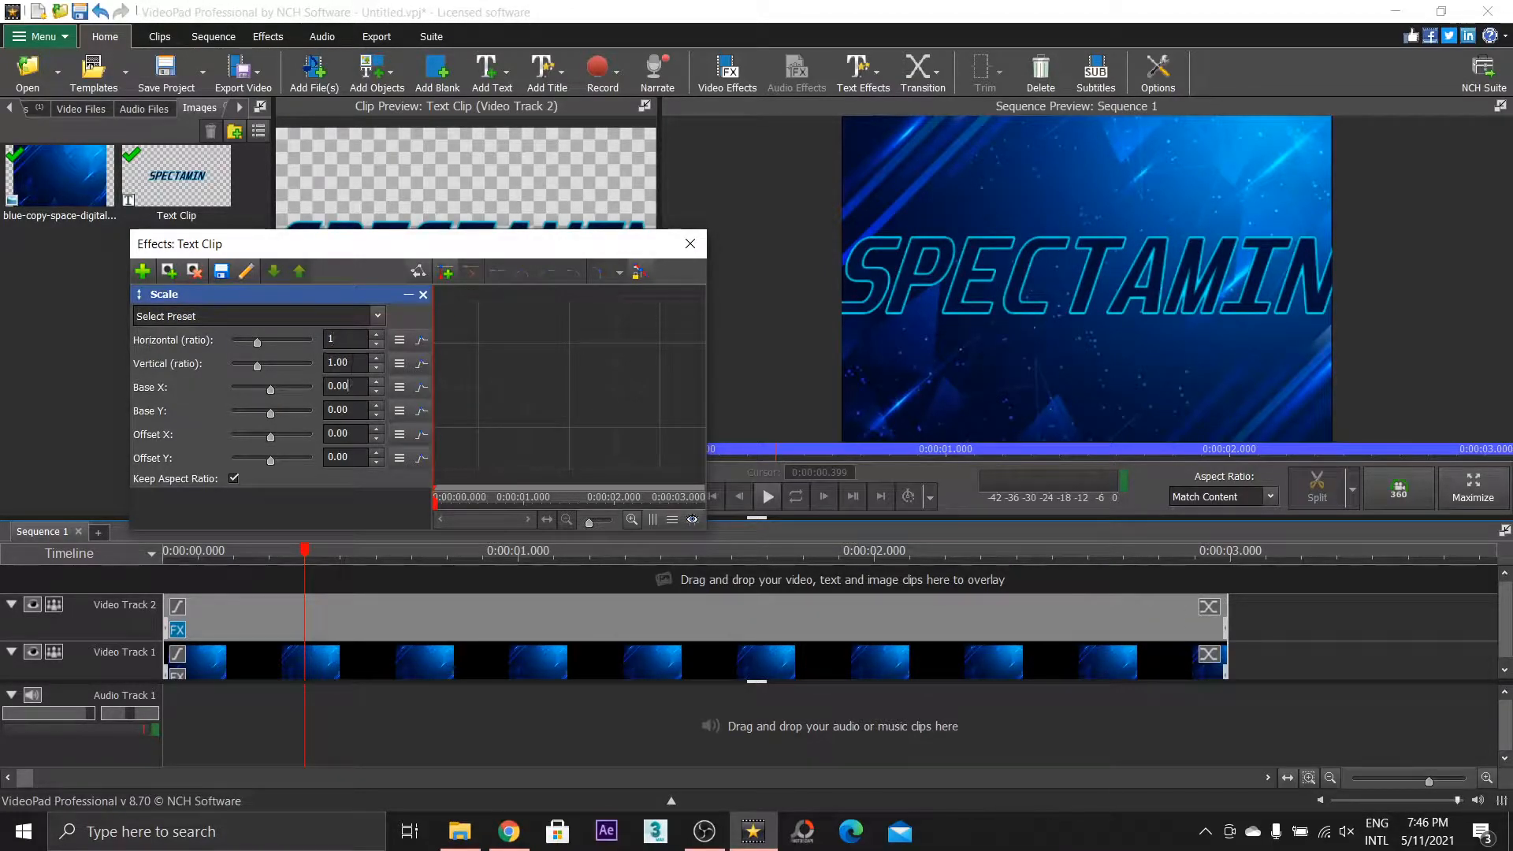
left_click_drag(361, 257, 339, 212)
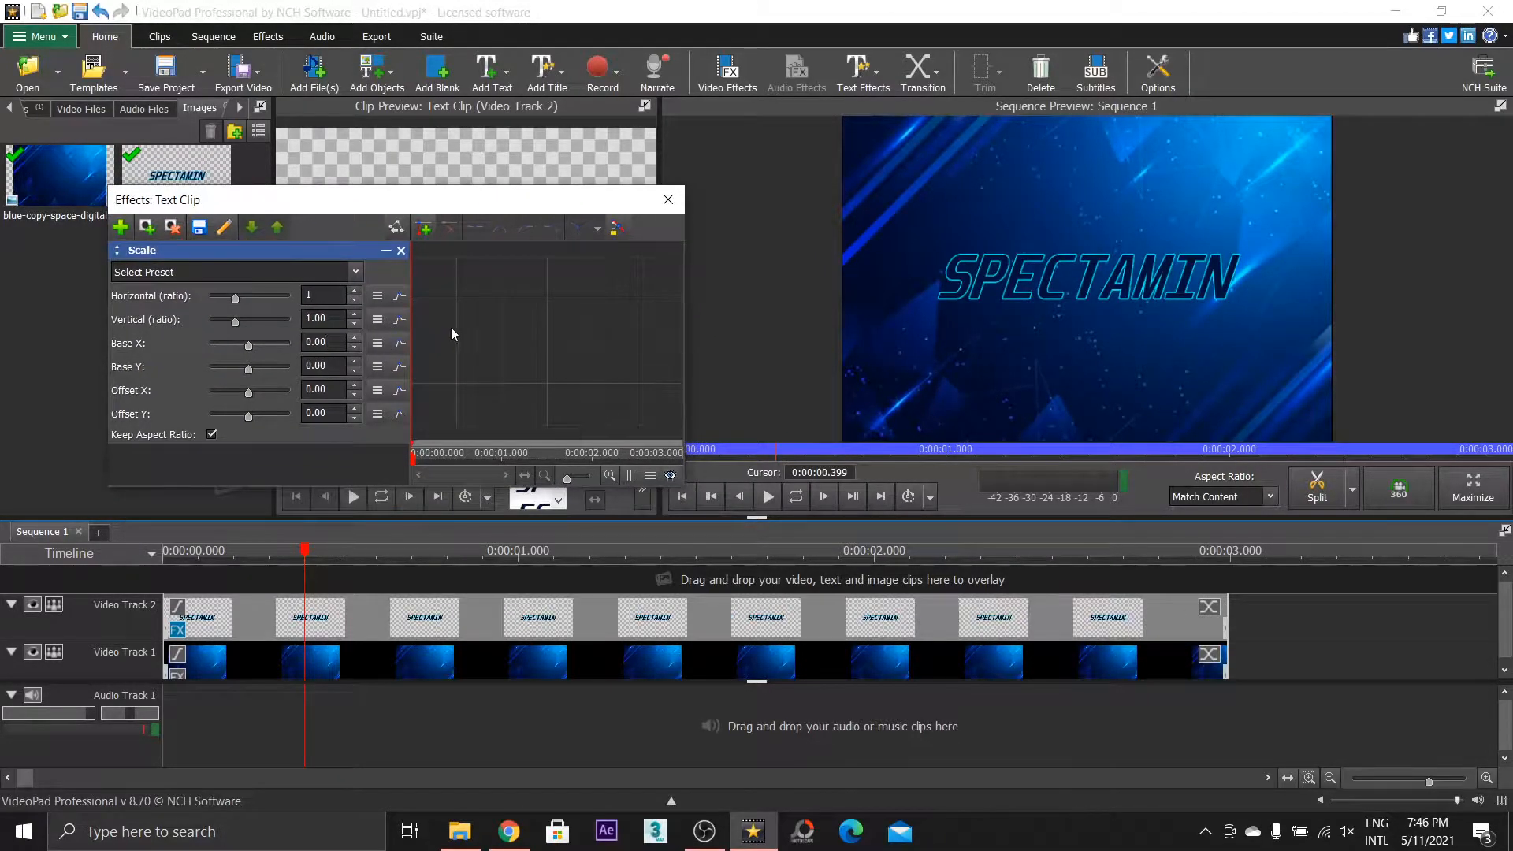
Move the playhead to the start of the sequence and enable keyframe animation for all Scale parameters
left_click_drag(305, 550, 218, 550)
left_click_drag(453, 461, 412, 464)
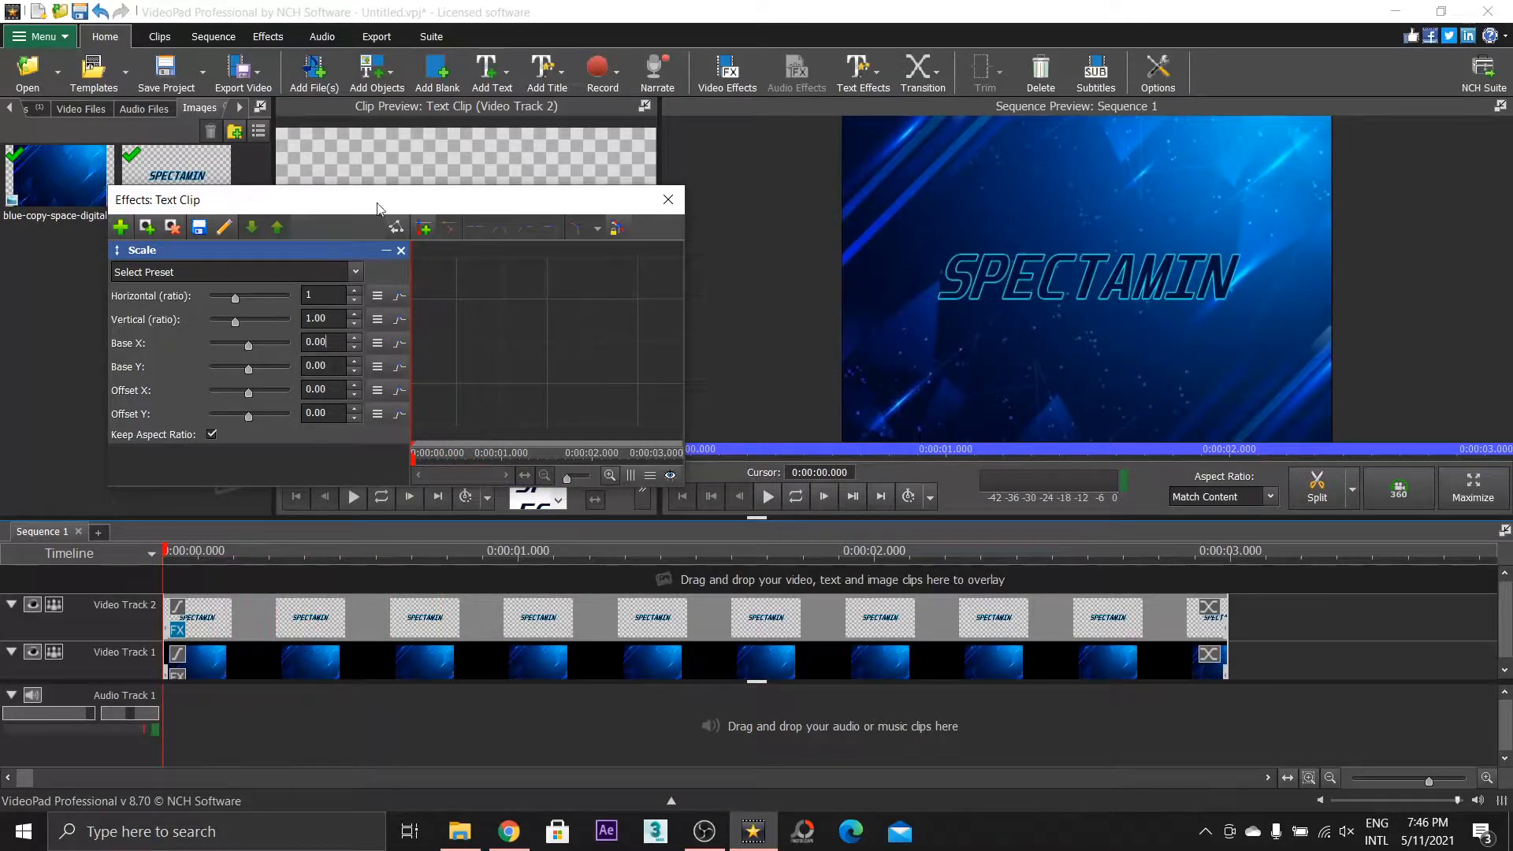
left_click(422, 230)
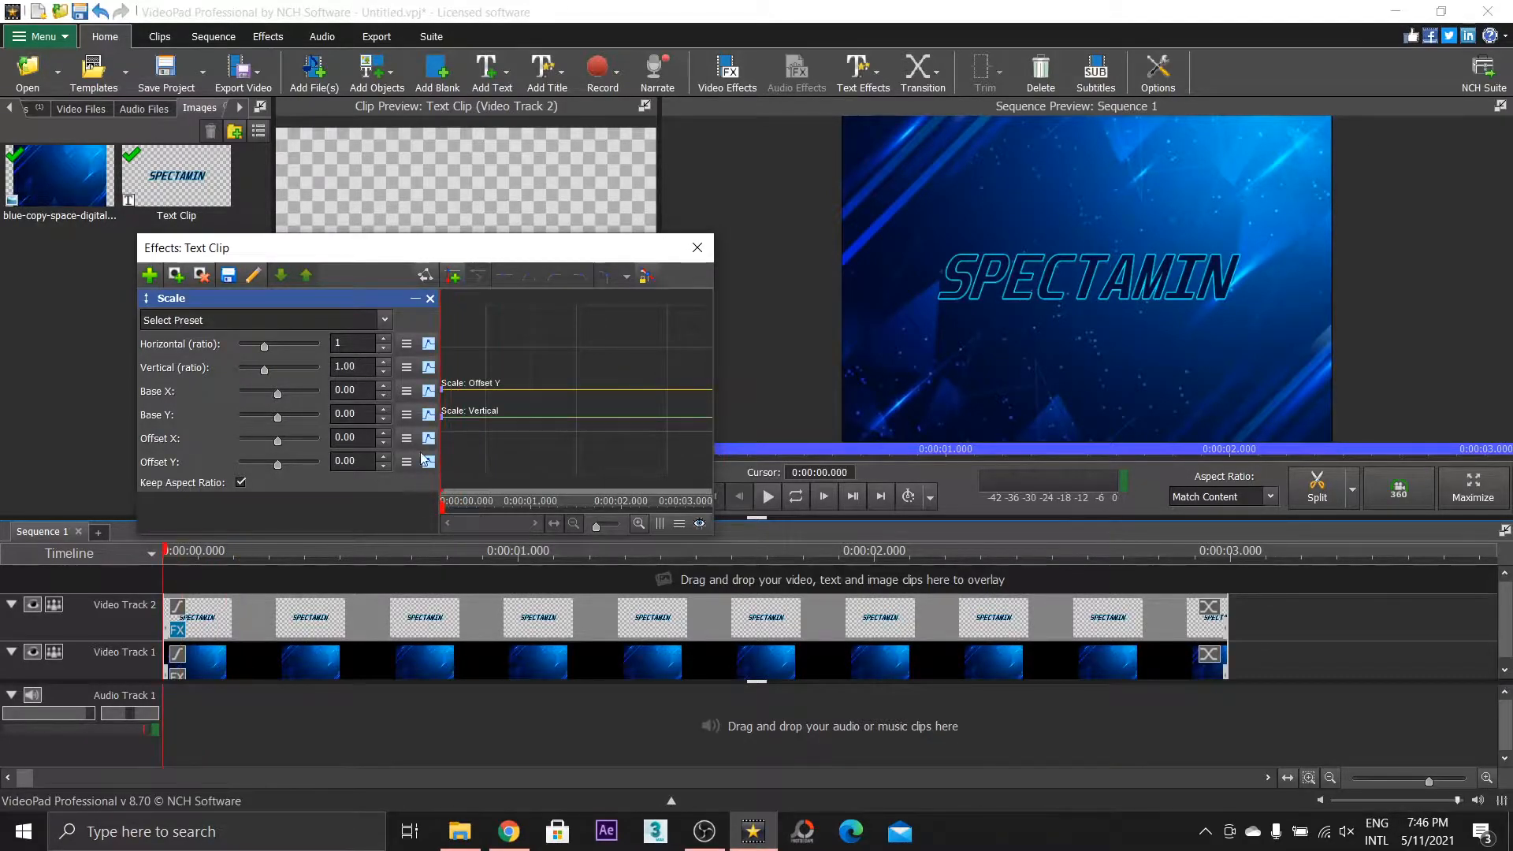
left_click_drag(390, 257, 369, 210)
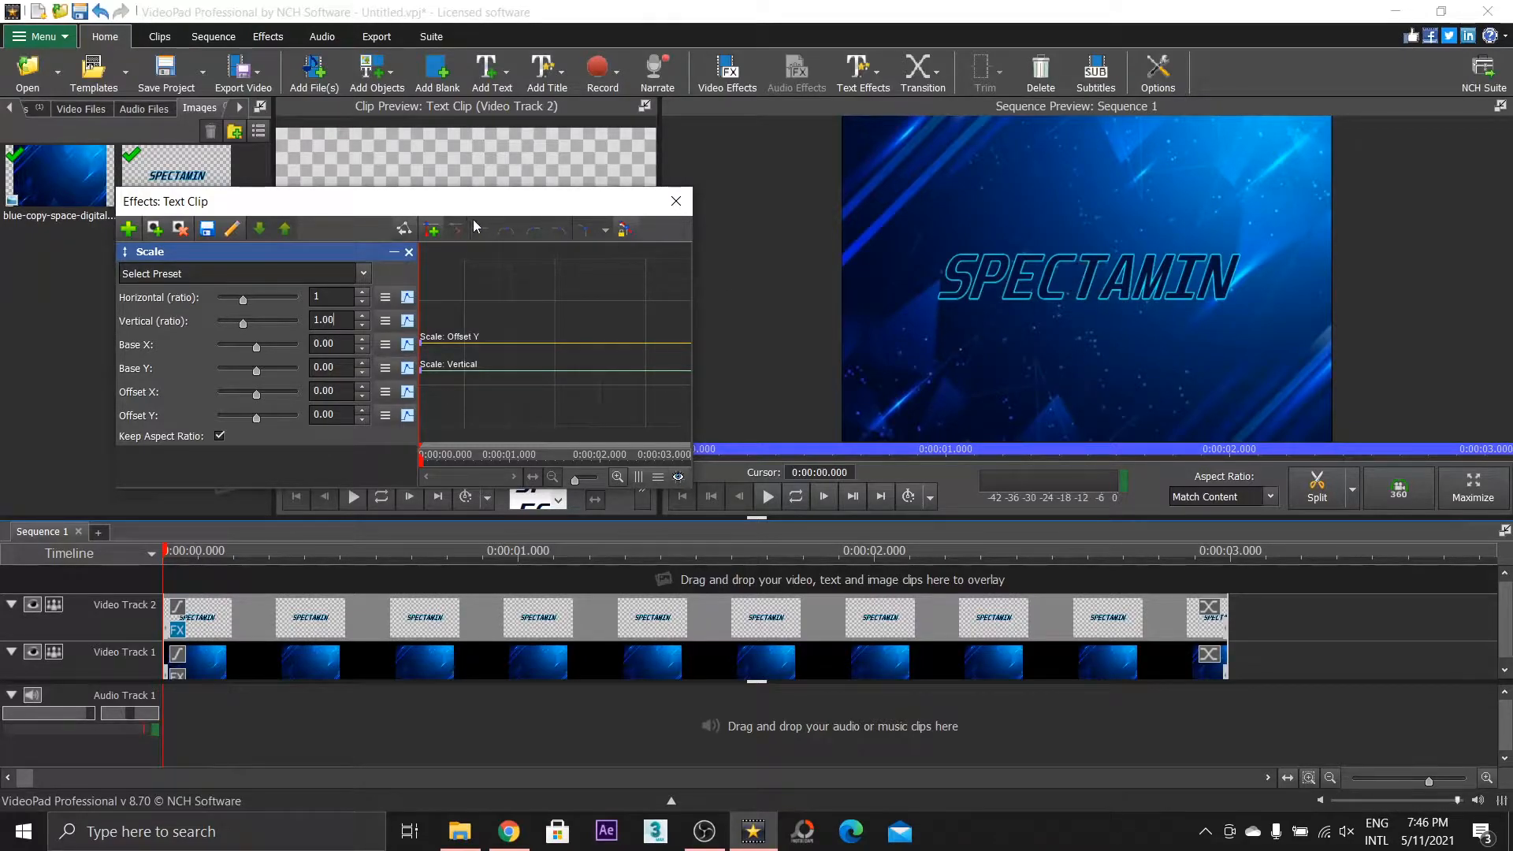
Set the Scale effect's horizontal and vertical ratios to 1.62 at 0:00:03.000, the end of the clip
left_click(448, 457)
left_click_drag(448, 462, 742, 474)
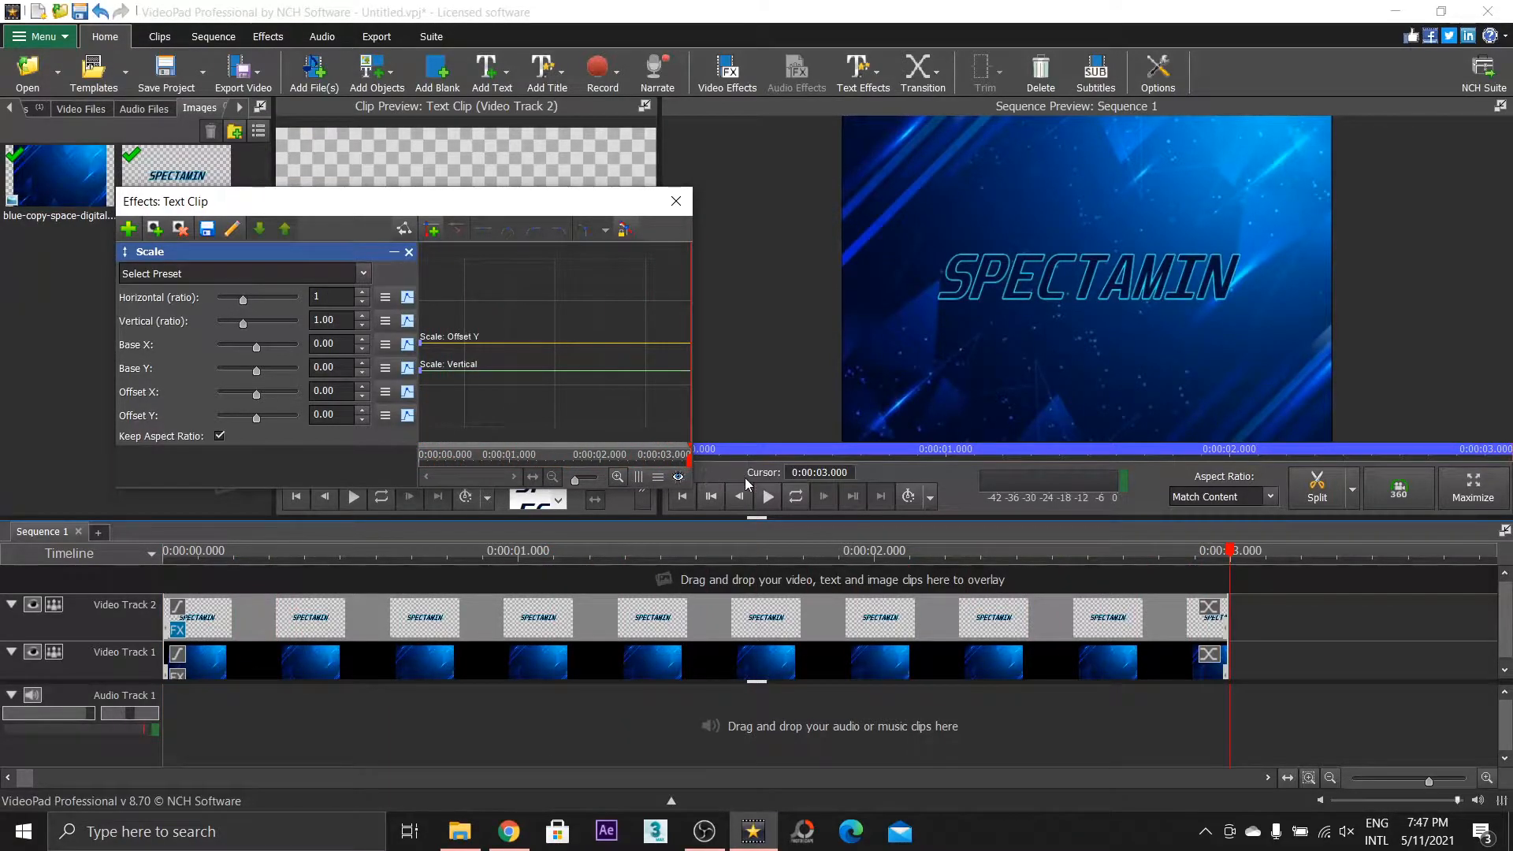
left_click_drag(243, 300, 258, 301)
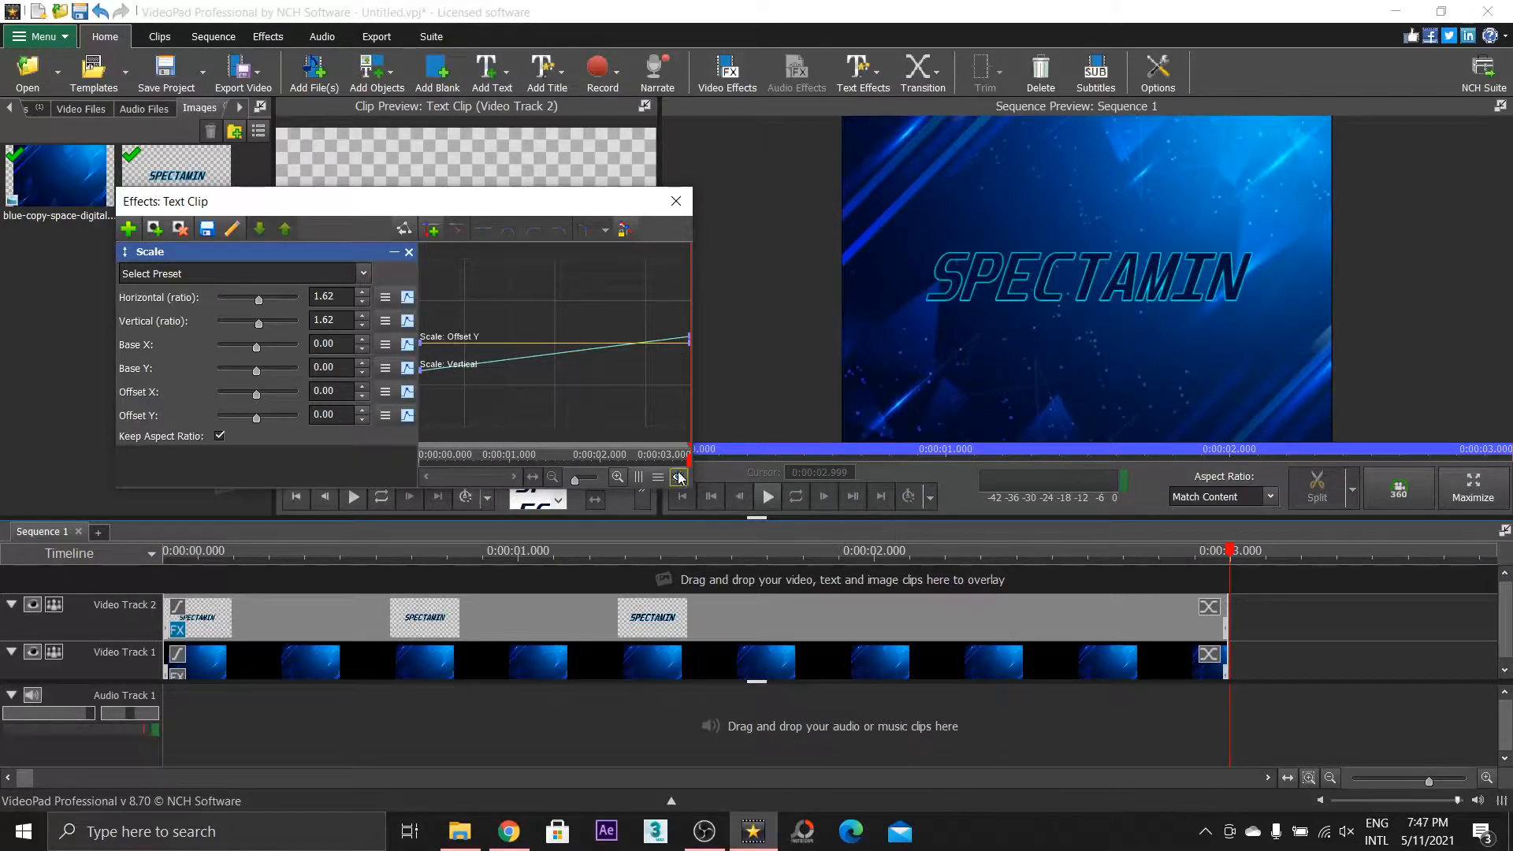
Set the Scale effect's horizontal and vertical ratios to 0.69 at the start of the text clip
left_click_drag(687, 457, 422, 463)
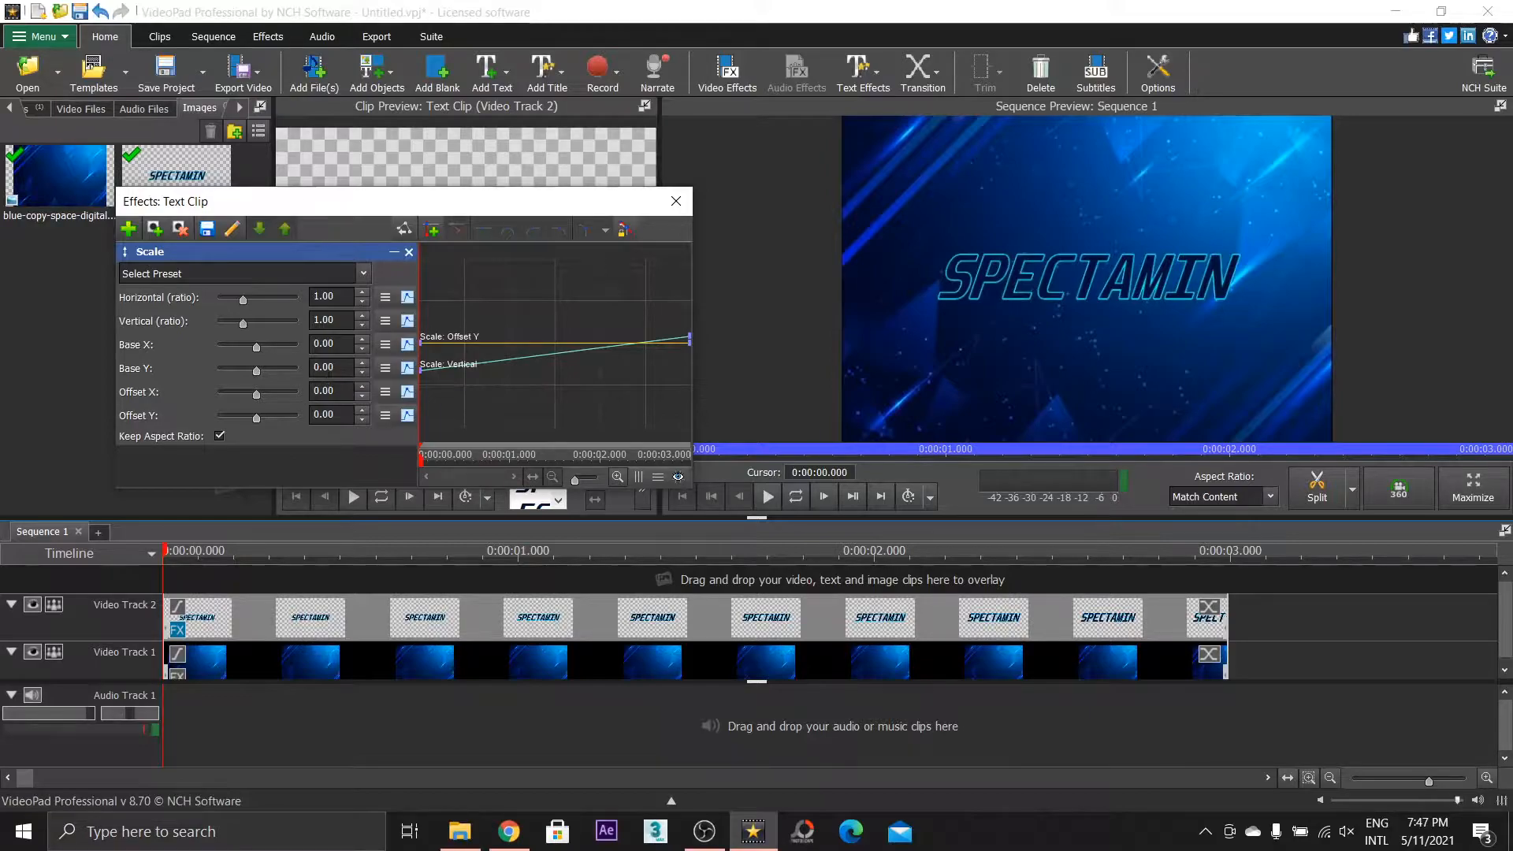
left_click_drag(398, 220, 413, 236)
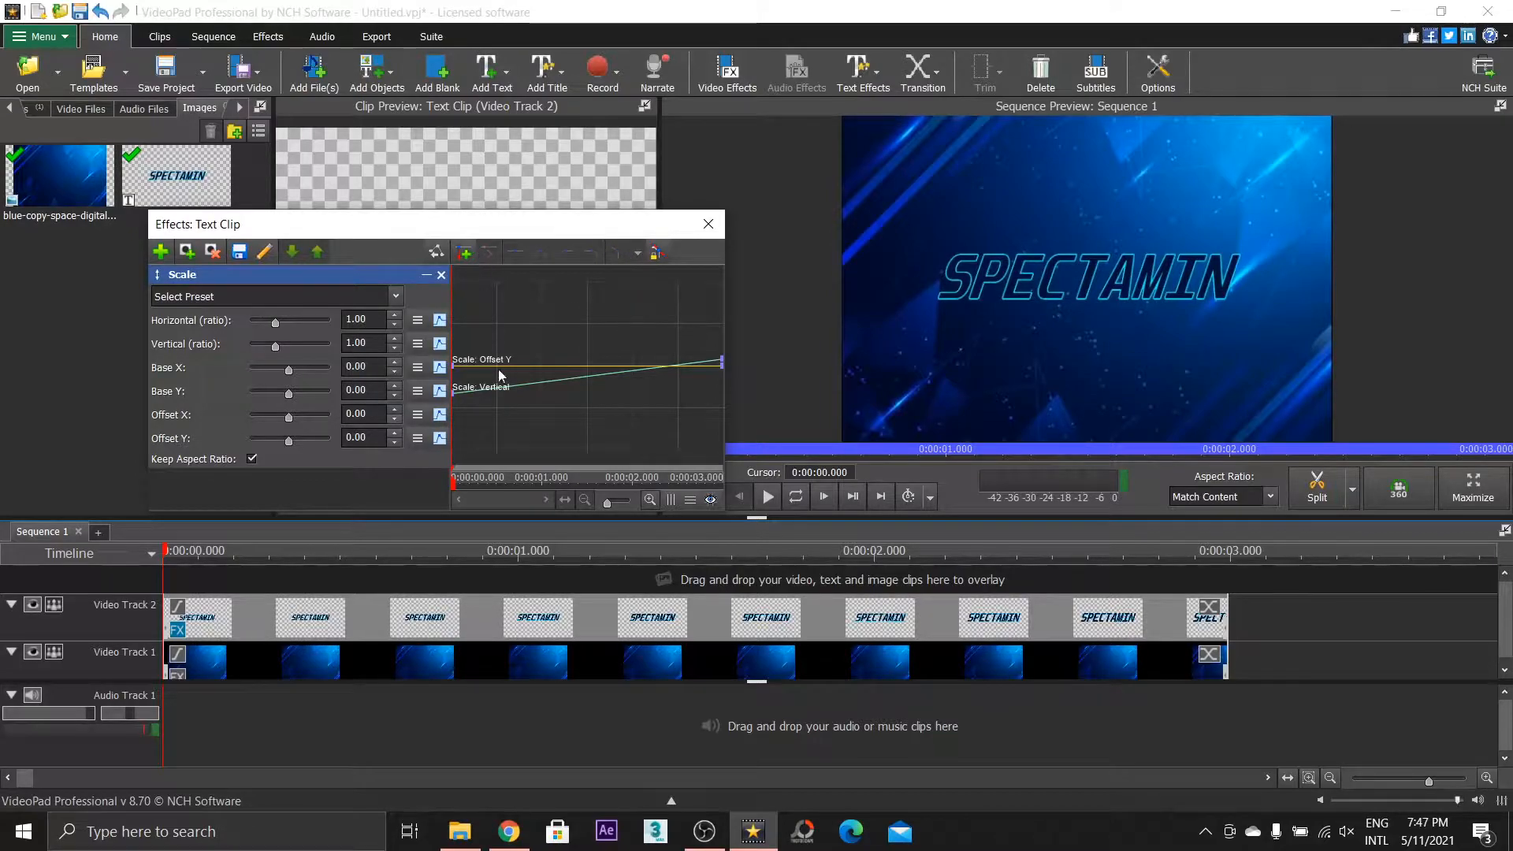
left_click(467, 477)
mouse_move(468, 481)
left_mouse_down()
mouse_move(706, 479)
mouse_move(446, 481)
left_mouse_up()
left_click_drag(277, 346, 270, 324)
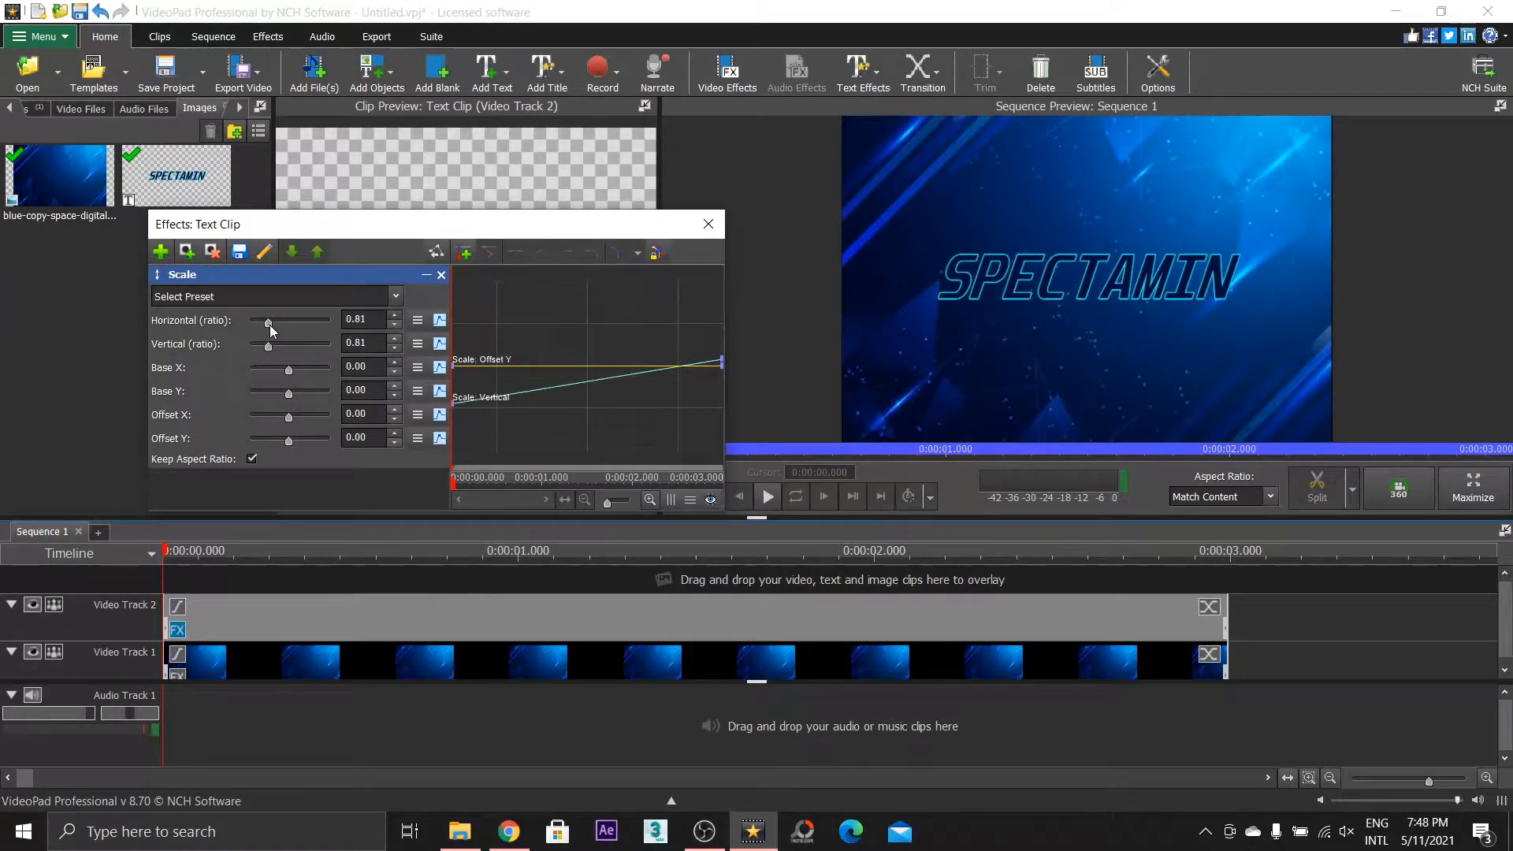
left_click(417, 320)
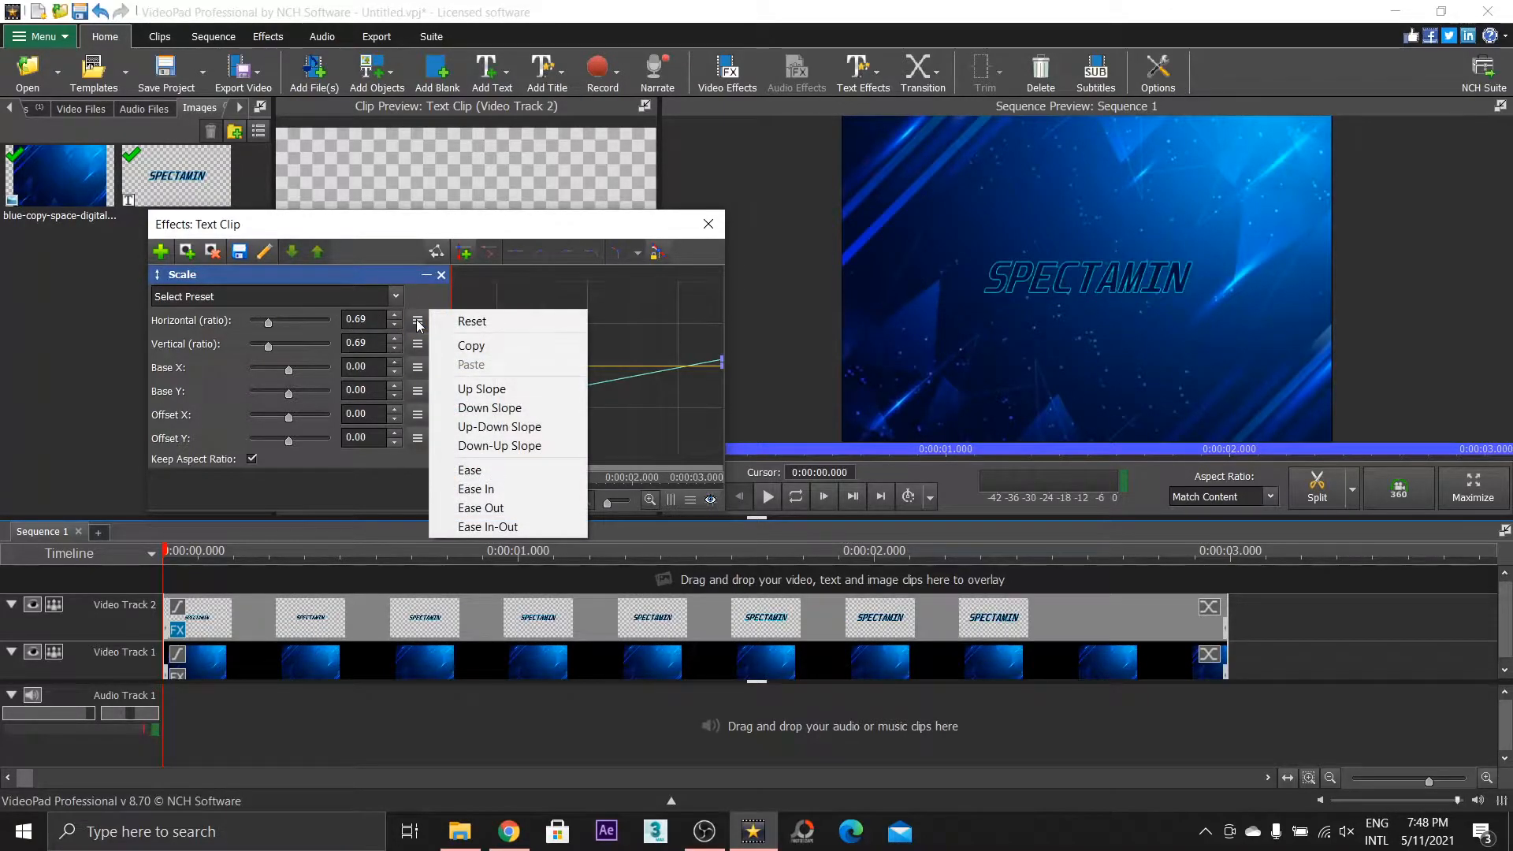
left_click(504, 228)
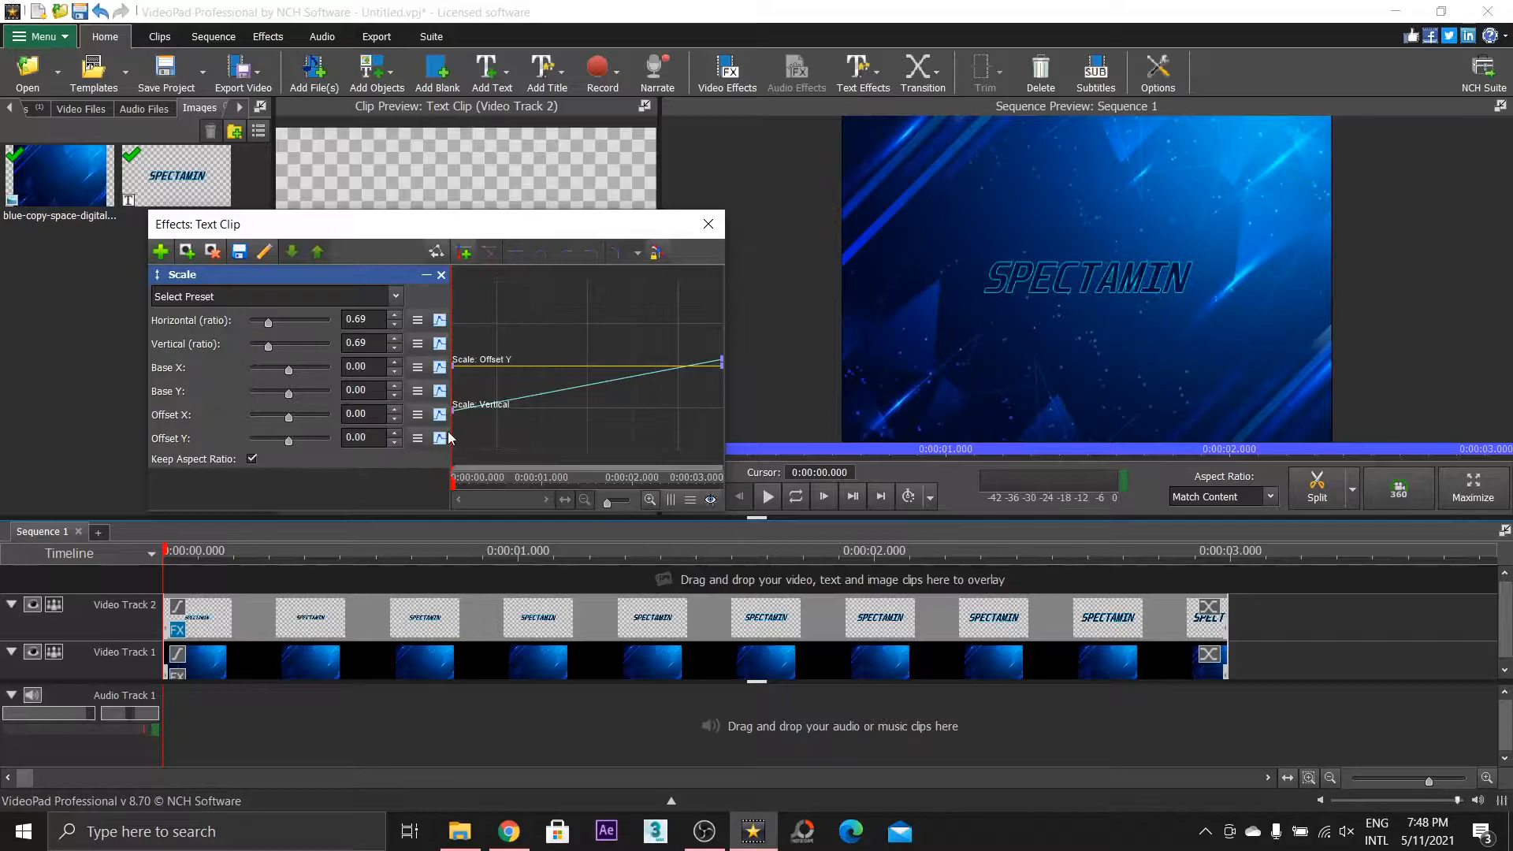
Try lowering the vertical scale's starting keyframe on the graph and restore the vertical ratio to 0.69
mouse_move(455, 414)
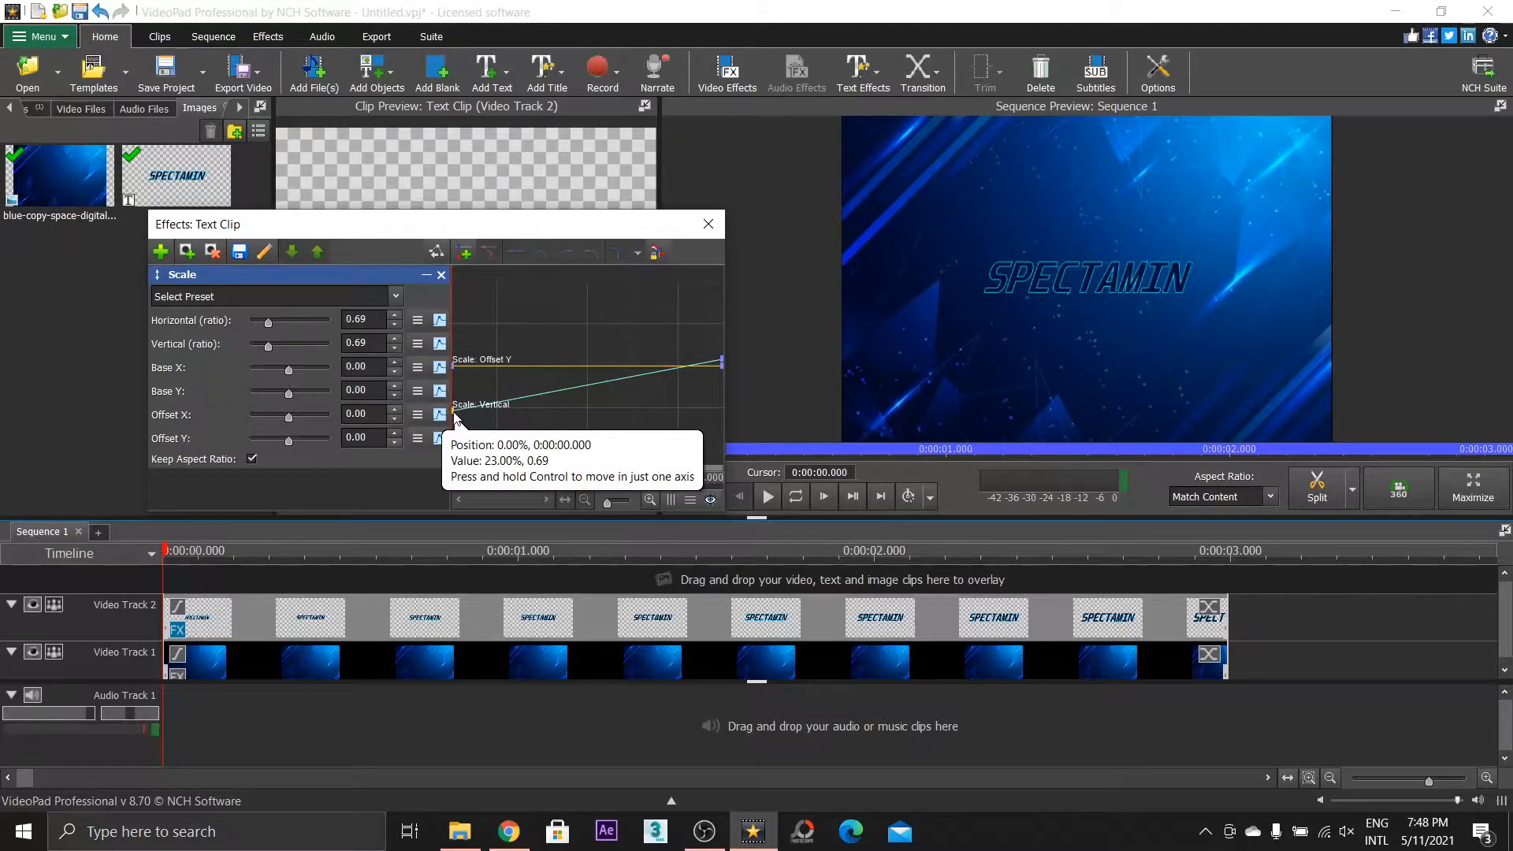
left_click_drag(454, 412, 453, 455)
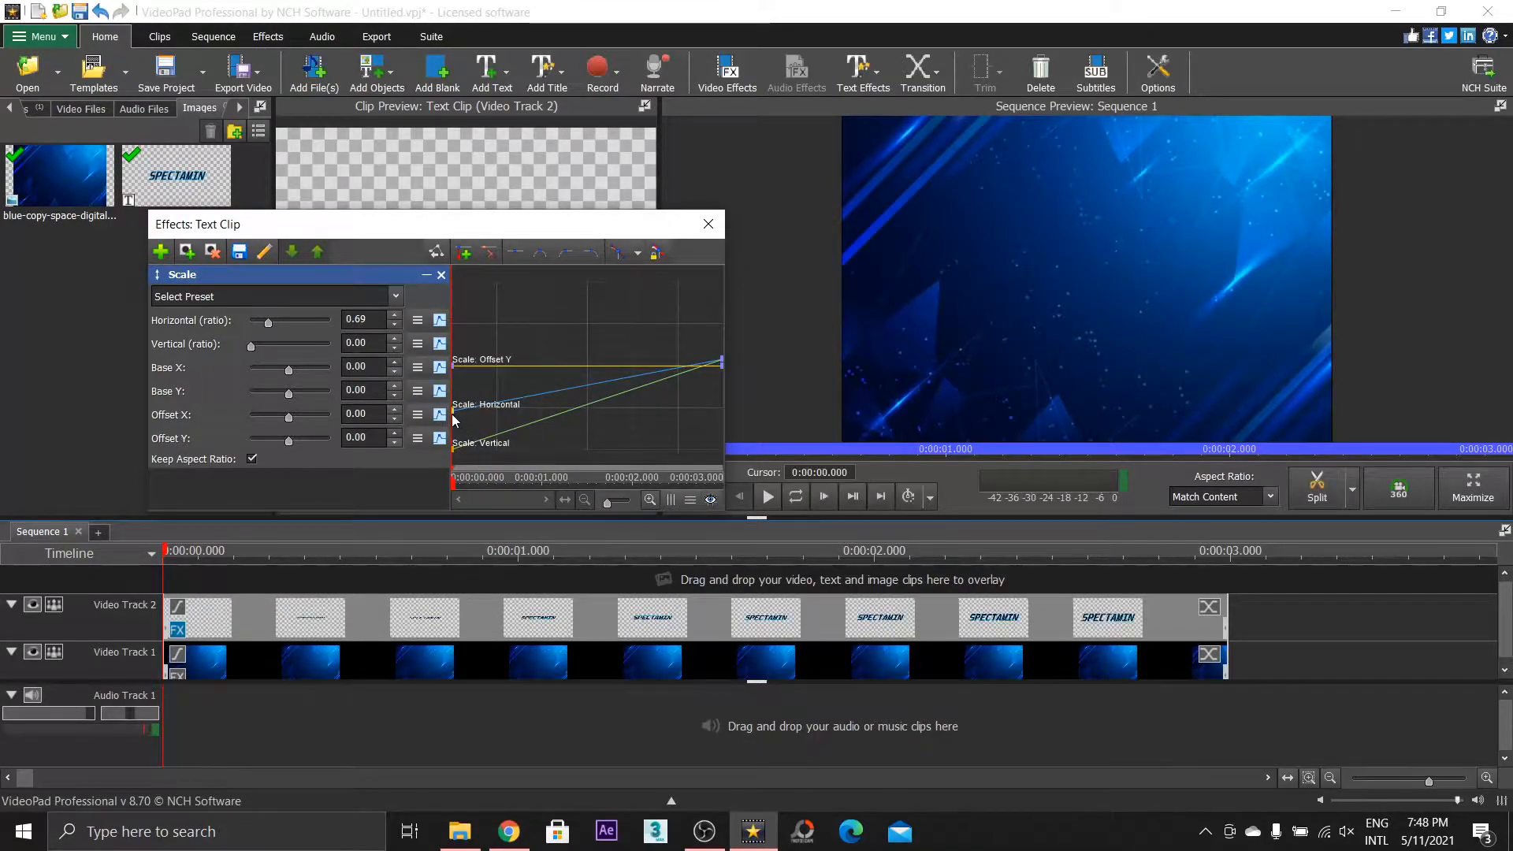
mouse_move(453, 411)
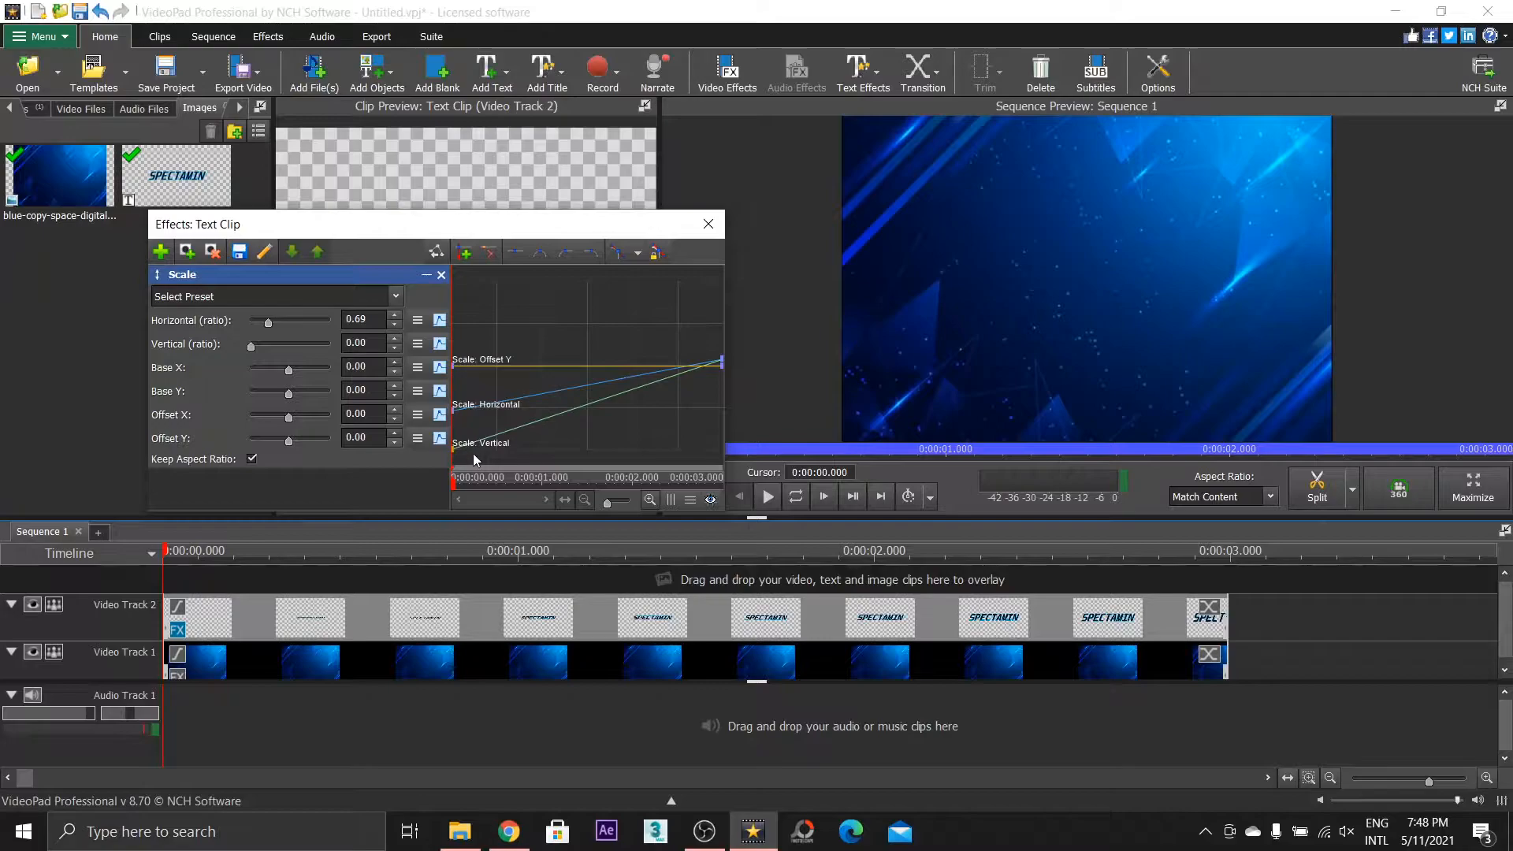
left_click_drag(454, 454, 451, 432)
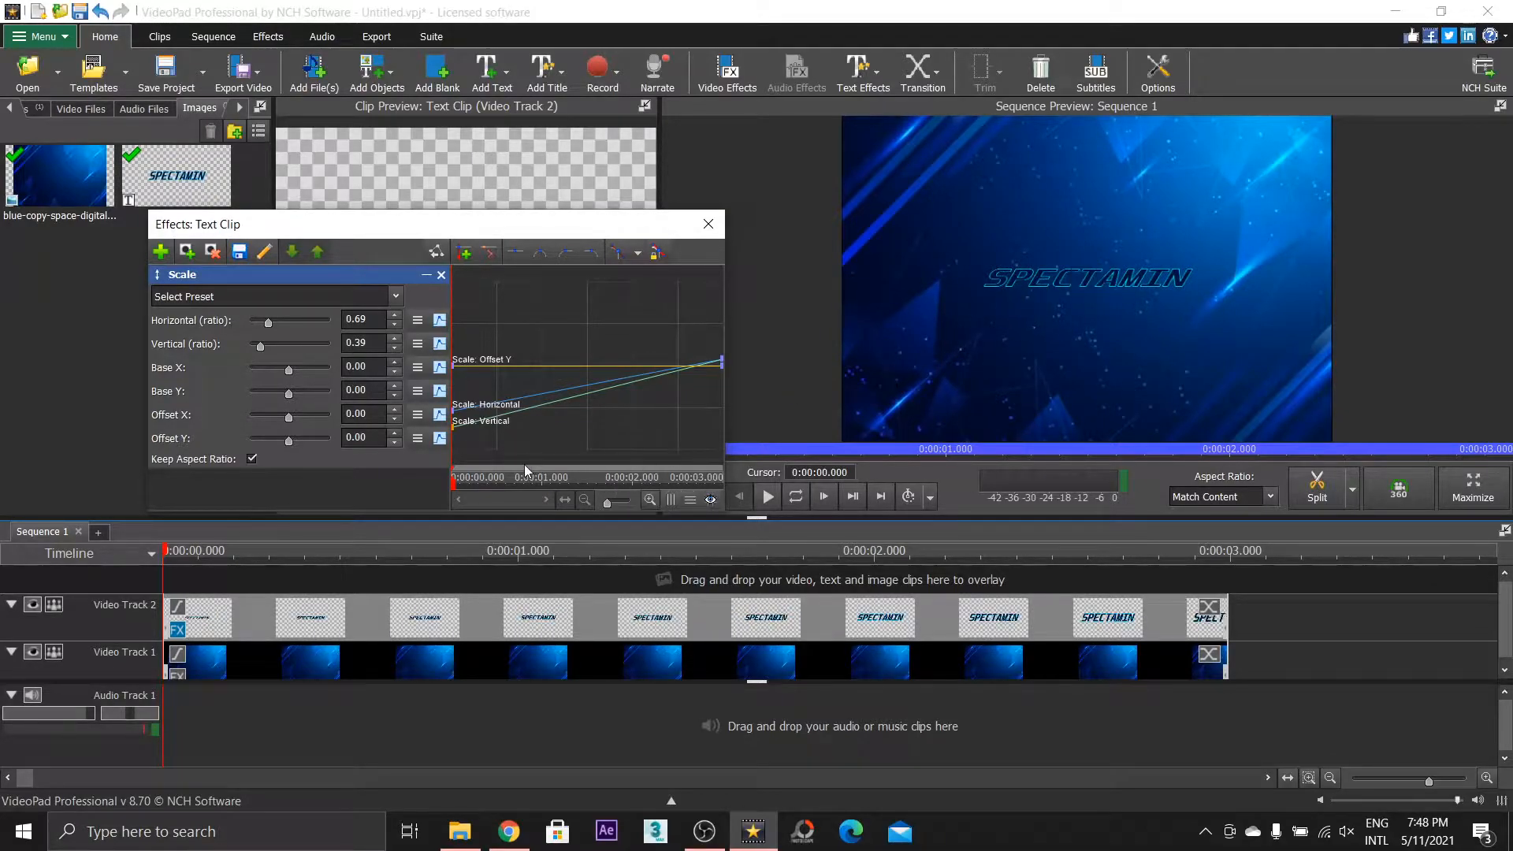
left_click(374, 341)
type(".69")
left_click(377, 326)
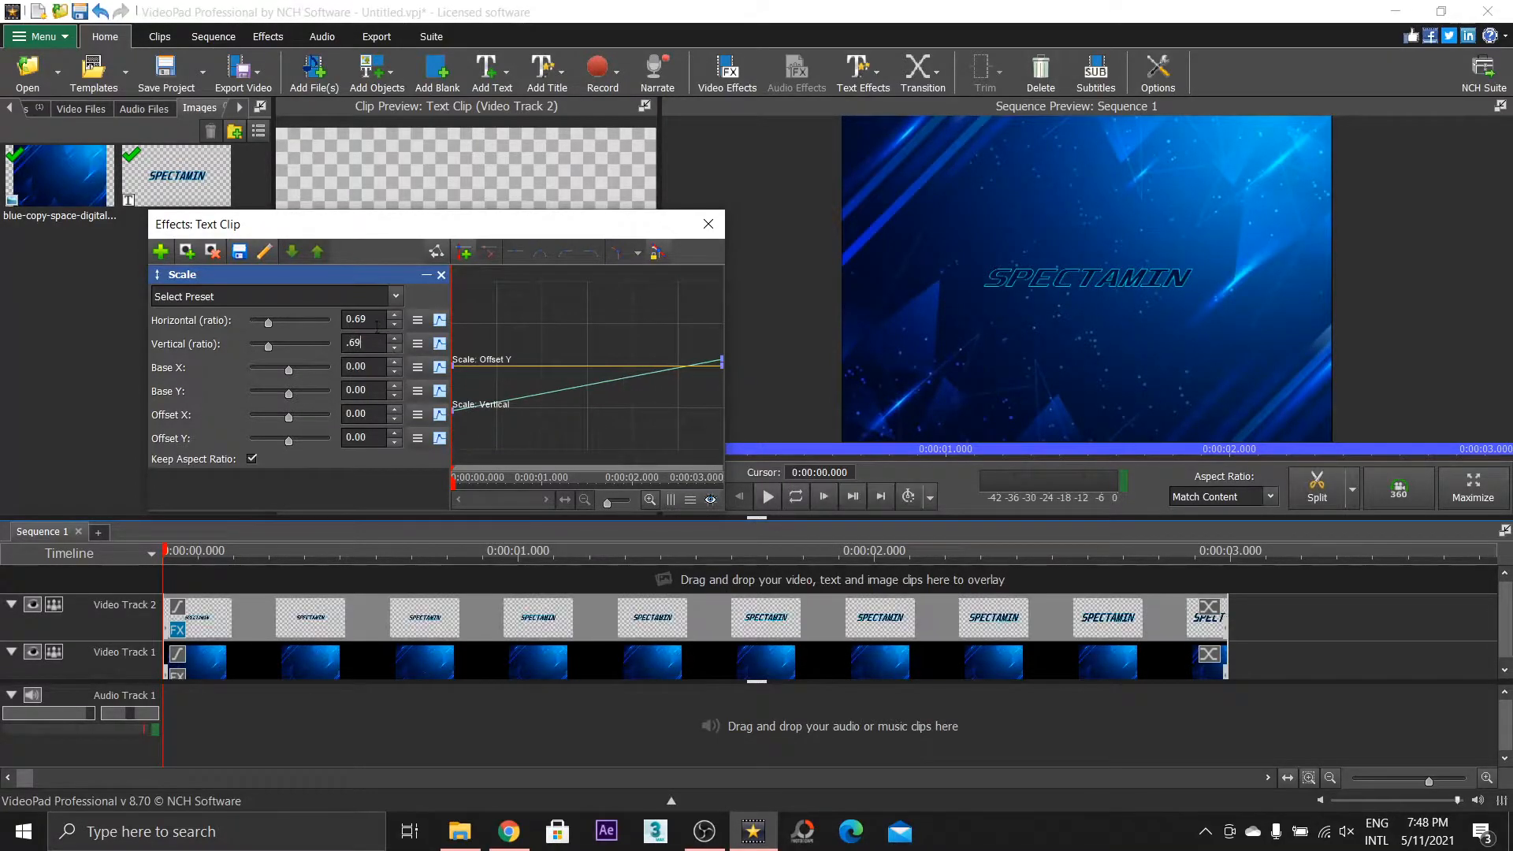
left_click_drag(457, 478, 342, 497)
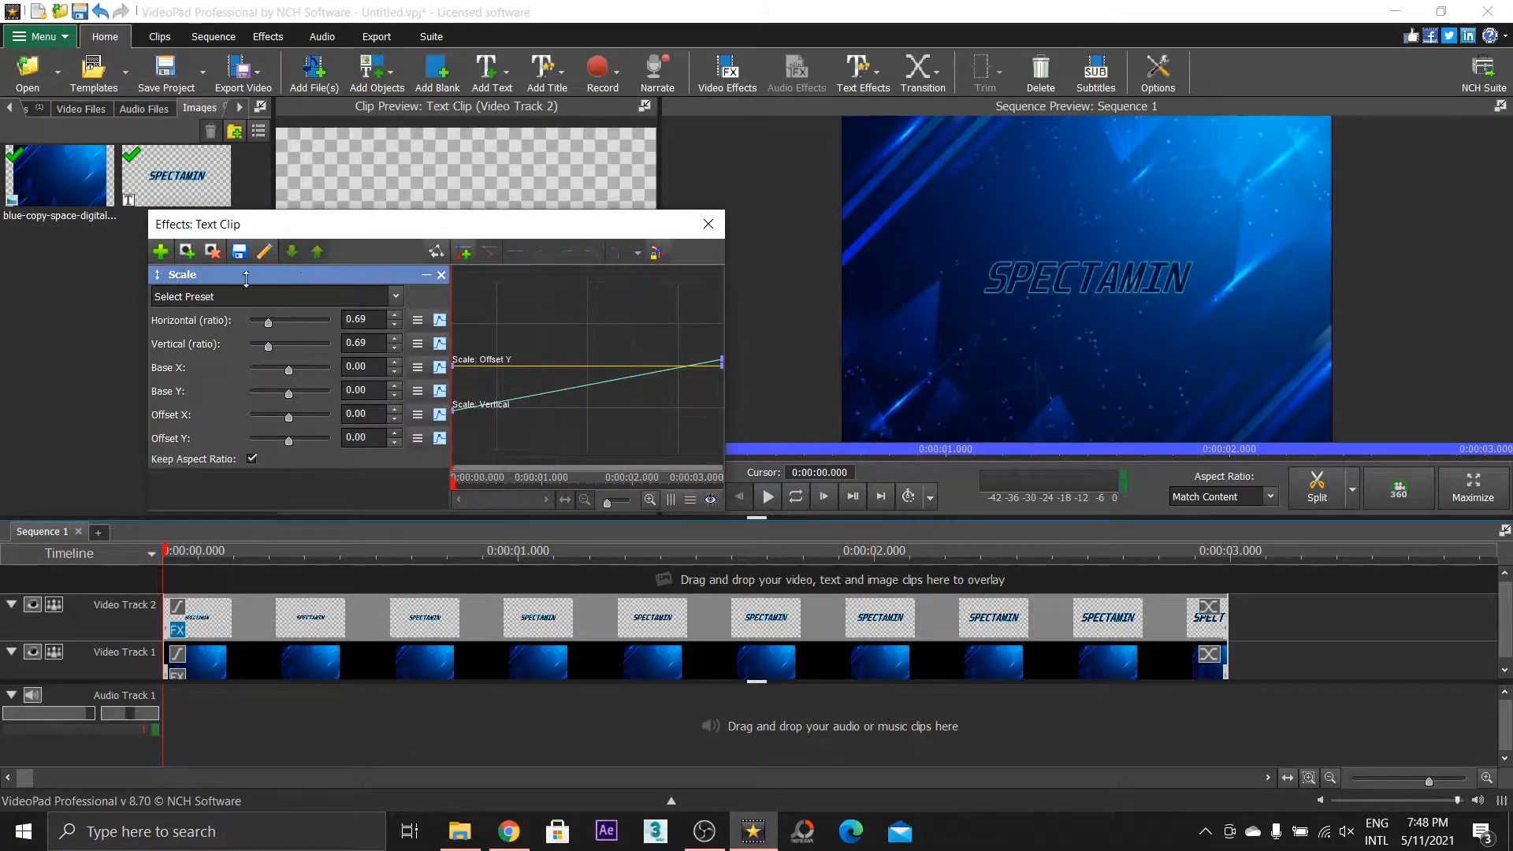
Collapse the Scale settings, add a Glow effect to the text clip and scrub the sequence to preview it
left_click(425, 276)
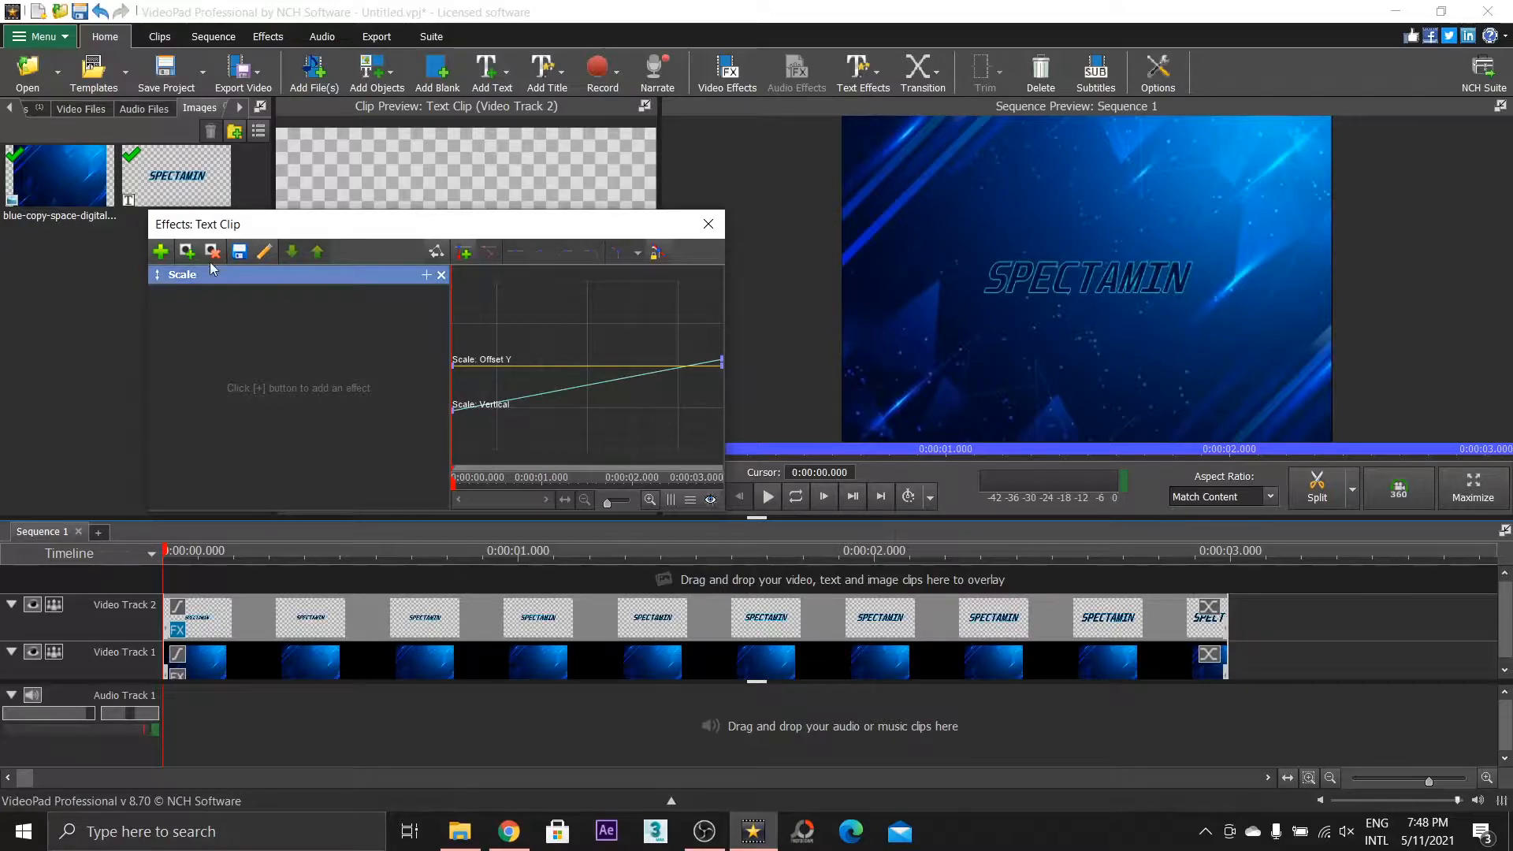
left_click(161, 252)
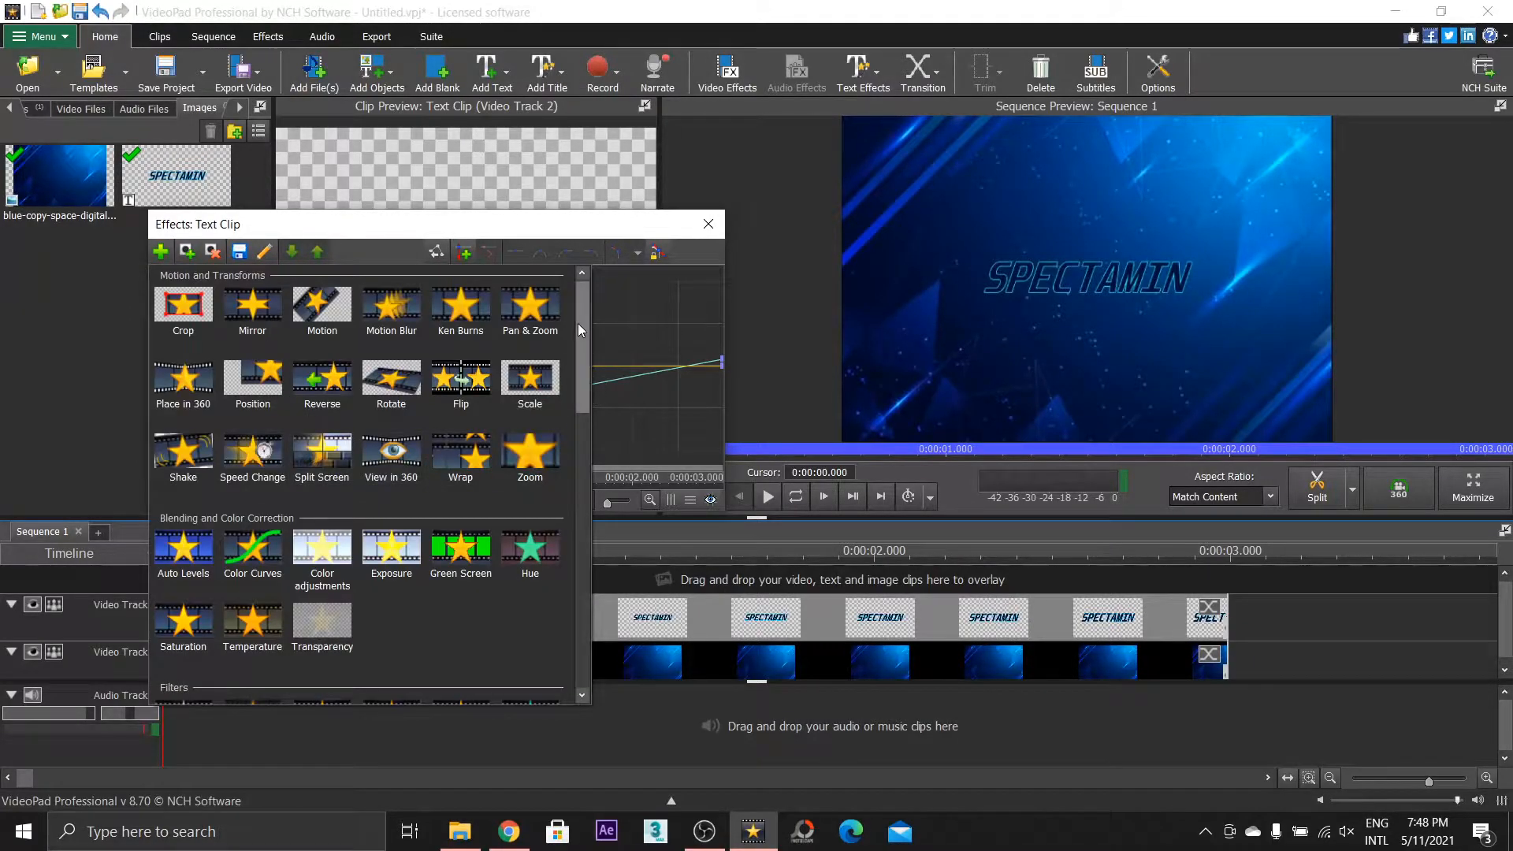
left_click_drag(583, 325, 599, 423)
scroll(376, 569, "down", 2)
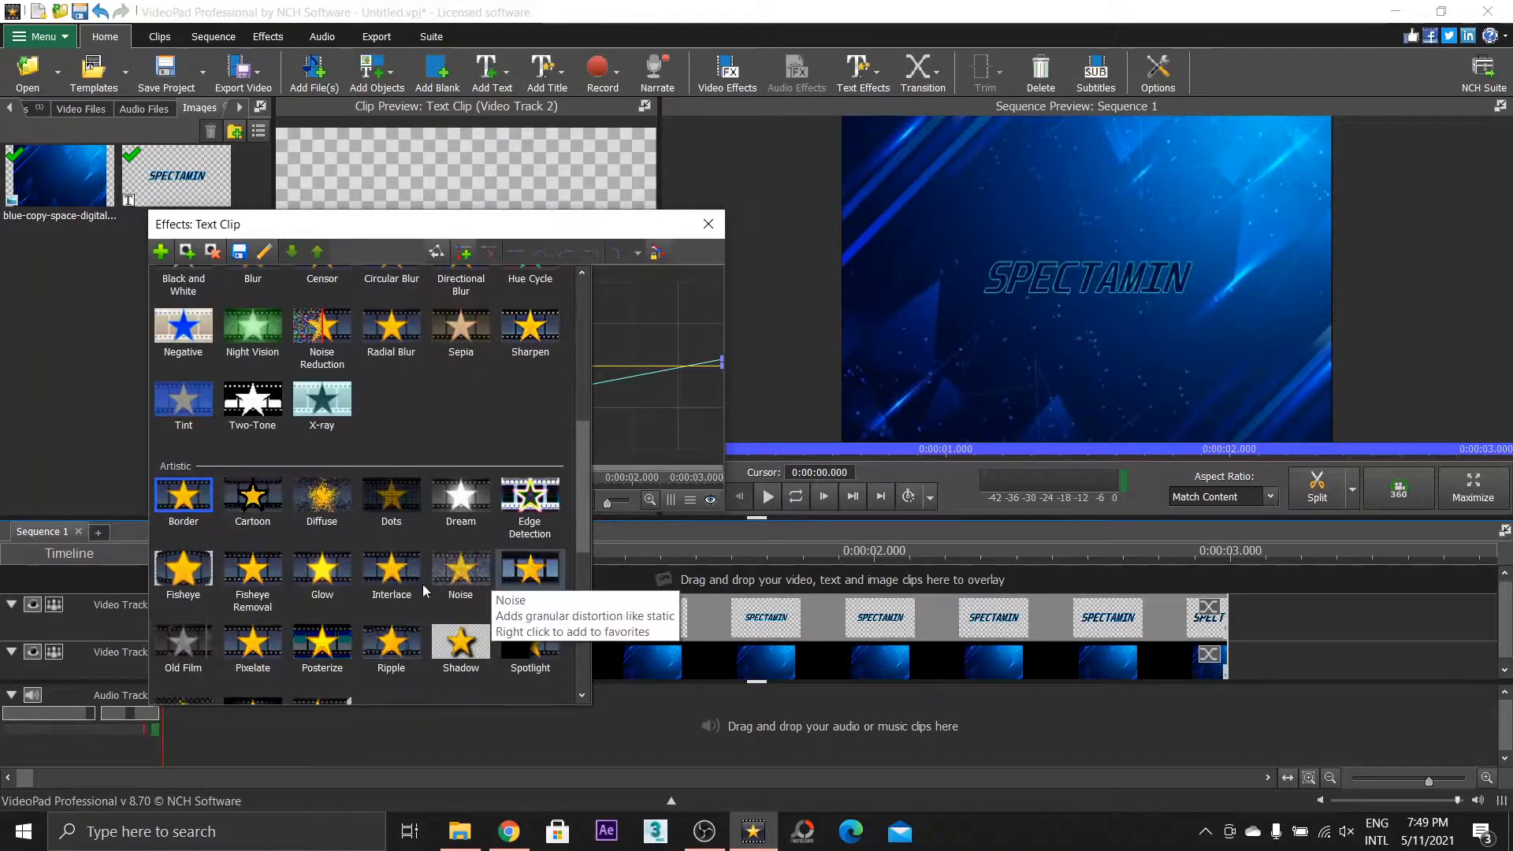
left_click(308, 584)
left_click(479, 477)
left_click_drag(479, 481, 570, 482)
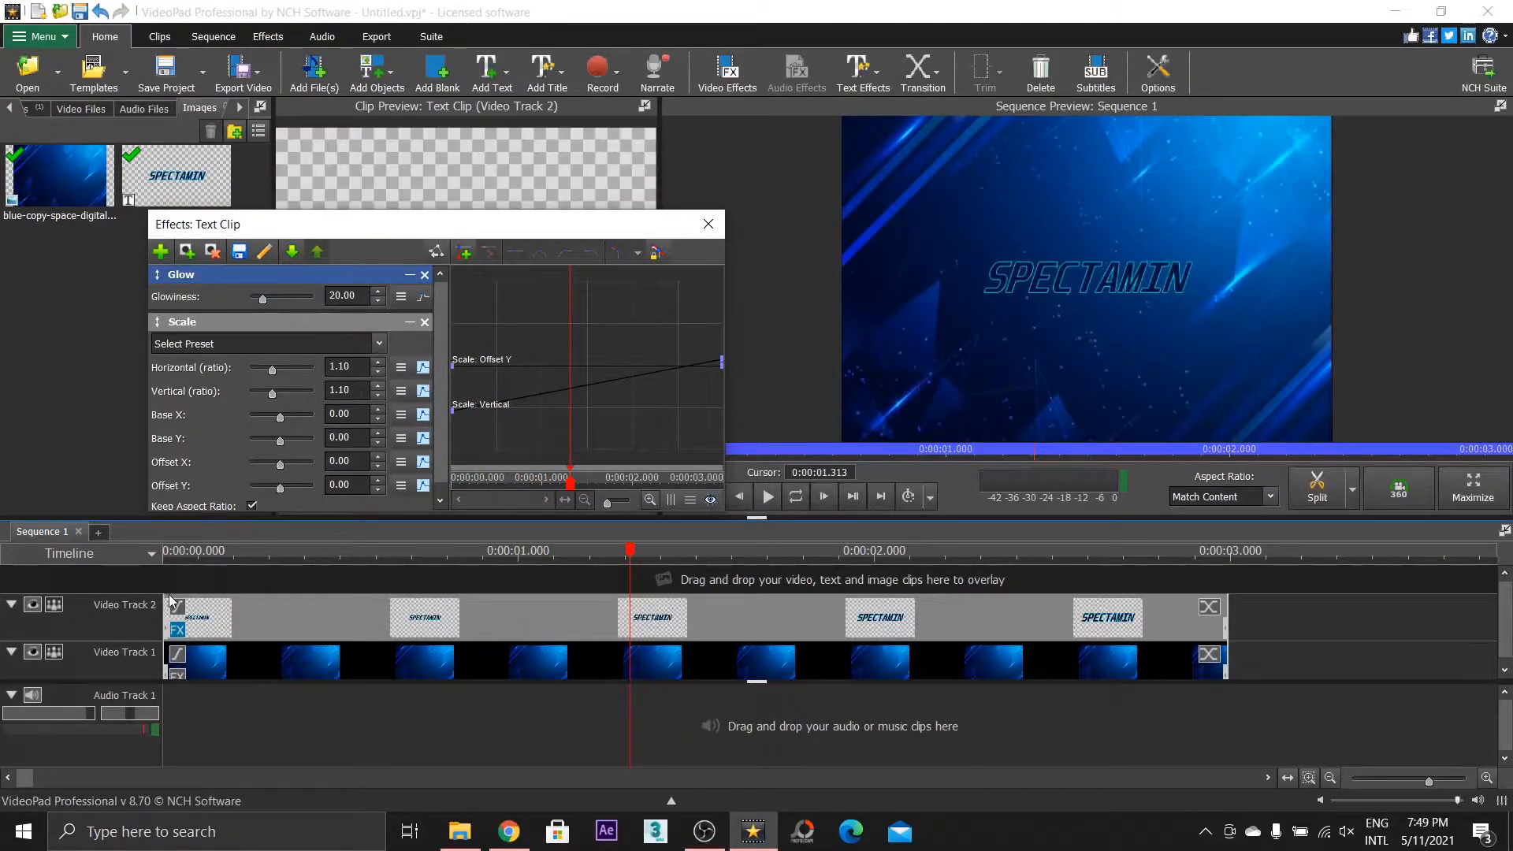
left_click_drag(174, 551, 230, 556)
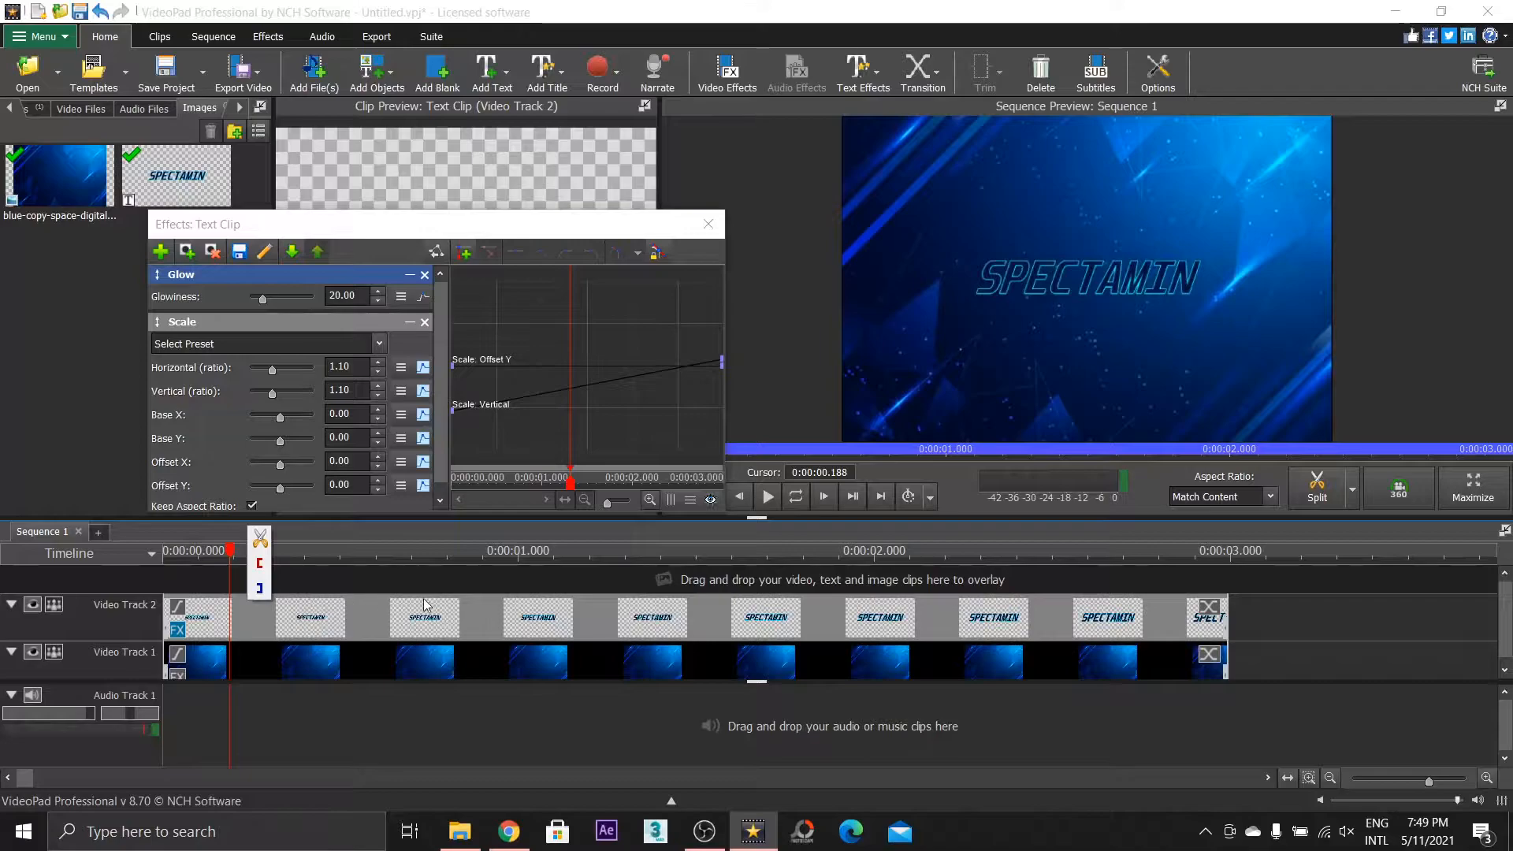
left_click(188, 554)
left_click_drag(171, 562, 323, 607)
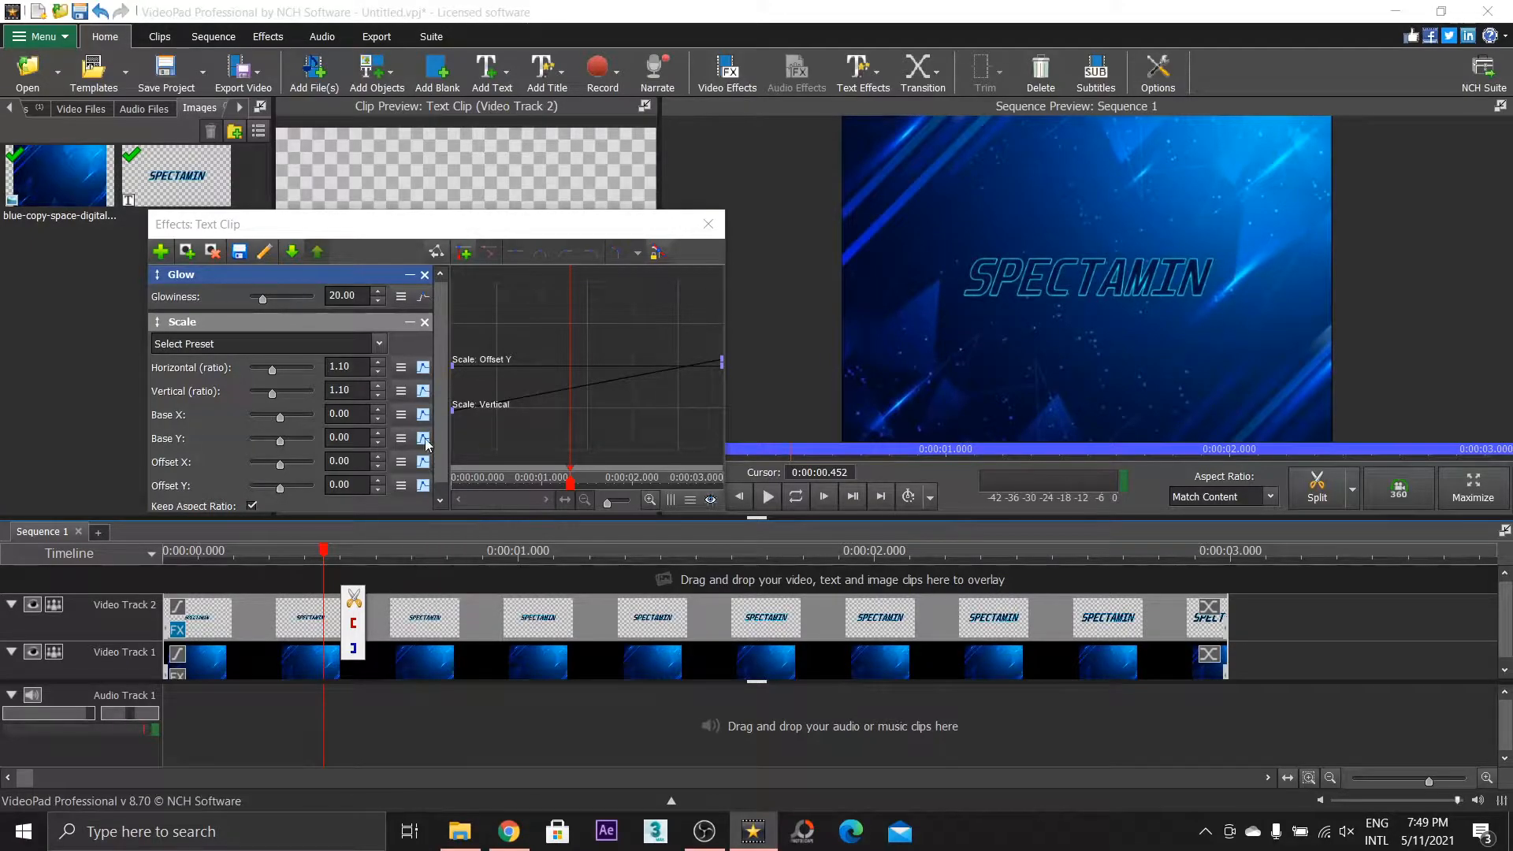
Try the Glow effect's glowiness at 0 and 100, and remove the effect from the text clip
left_click_drag(261, 298, 323, 301)
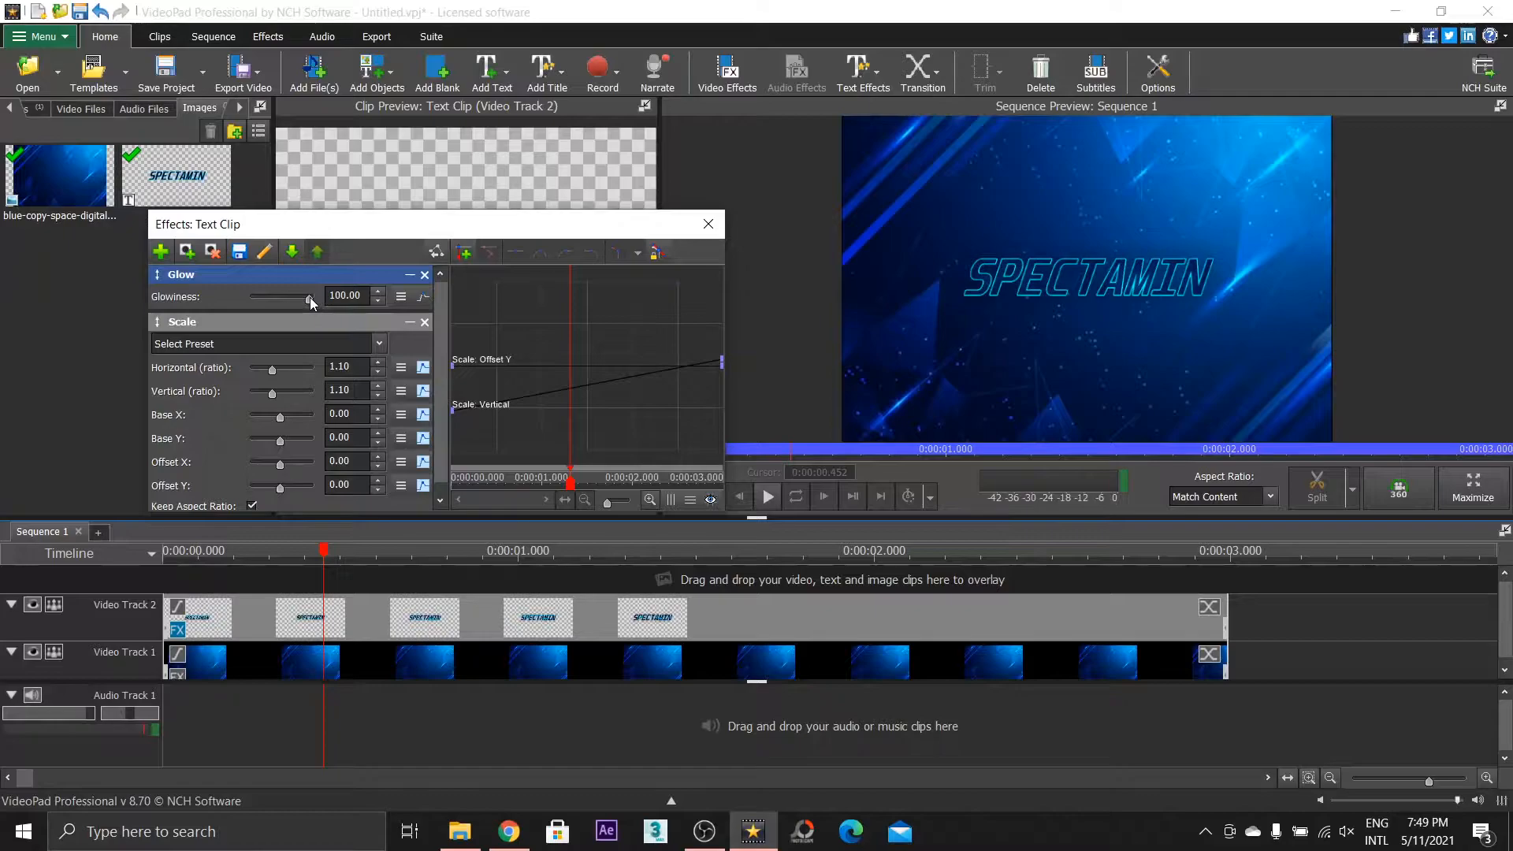
left_click_drag(310, 296, 199, 301)
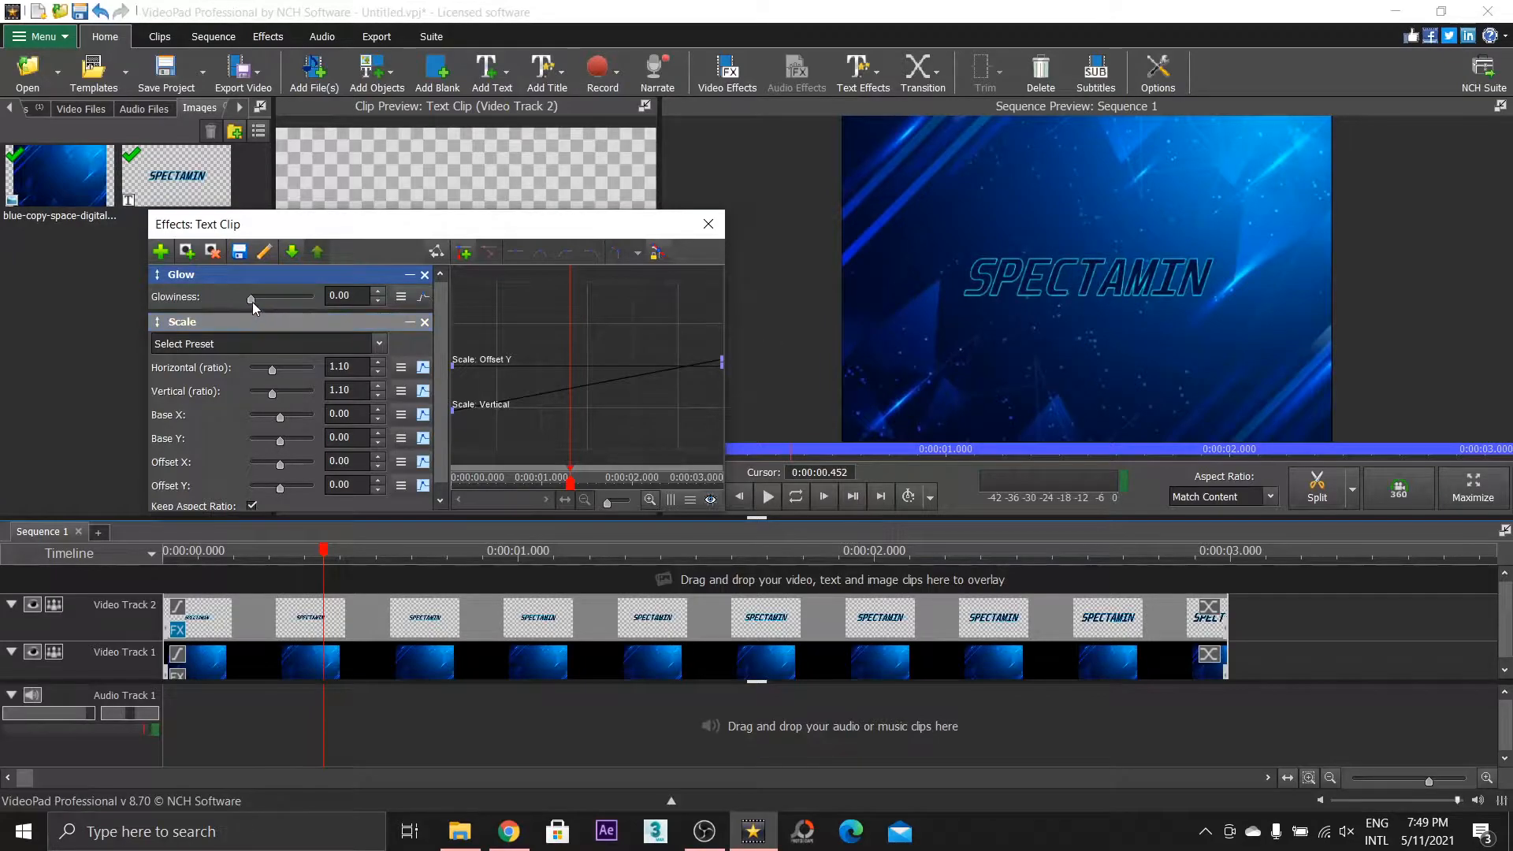
left_click_drag(304, 301, 1118, 315)
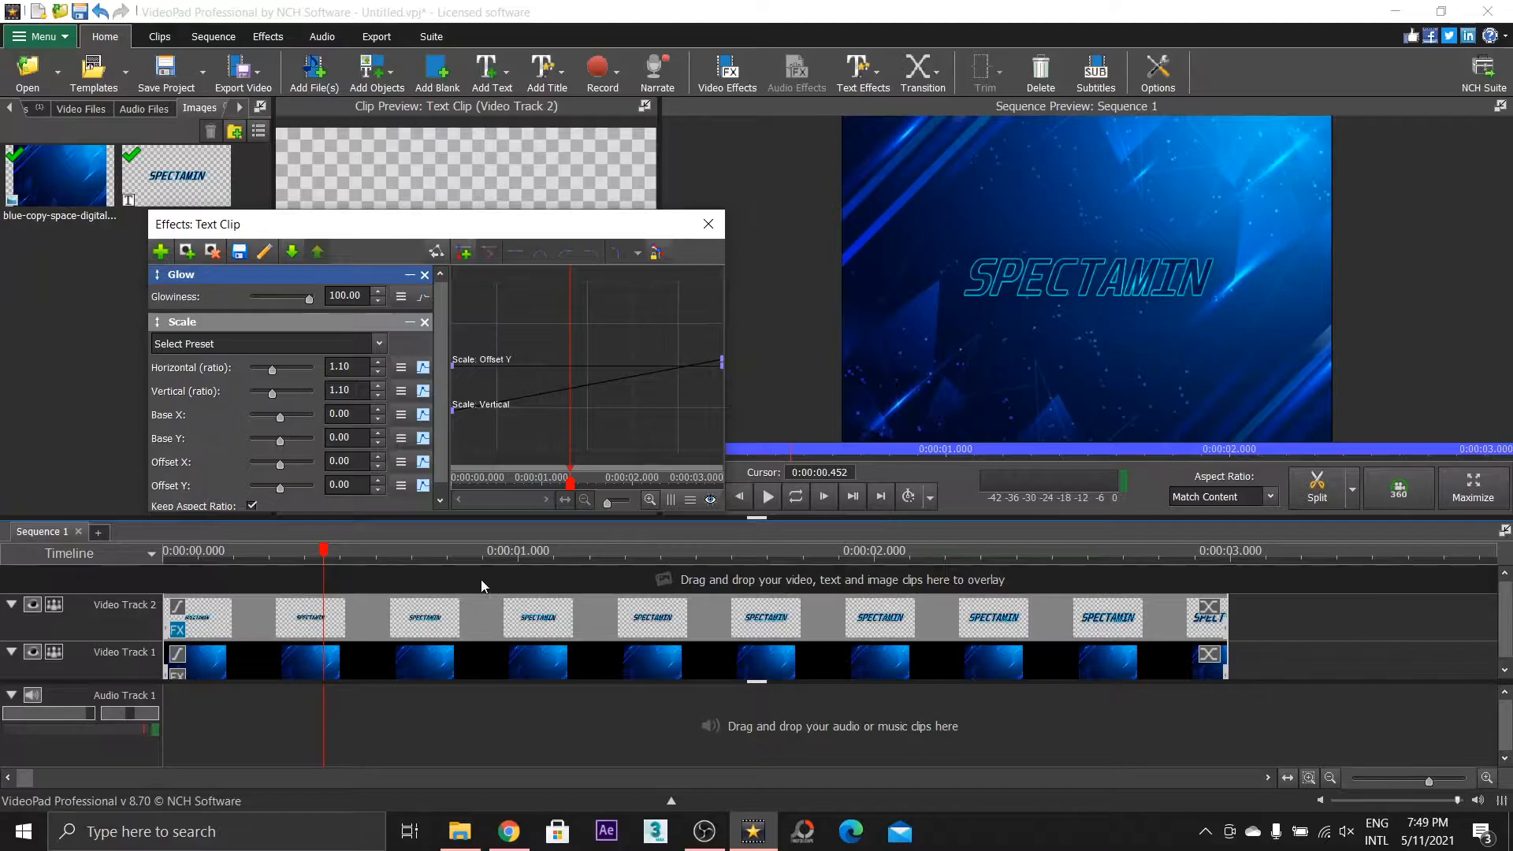
left_click(425, 275)
Add a Shadow effect to the text clip and collapse the Scale effect's settings
left_click(160, 252)
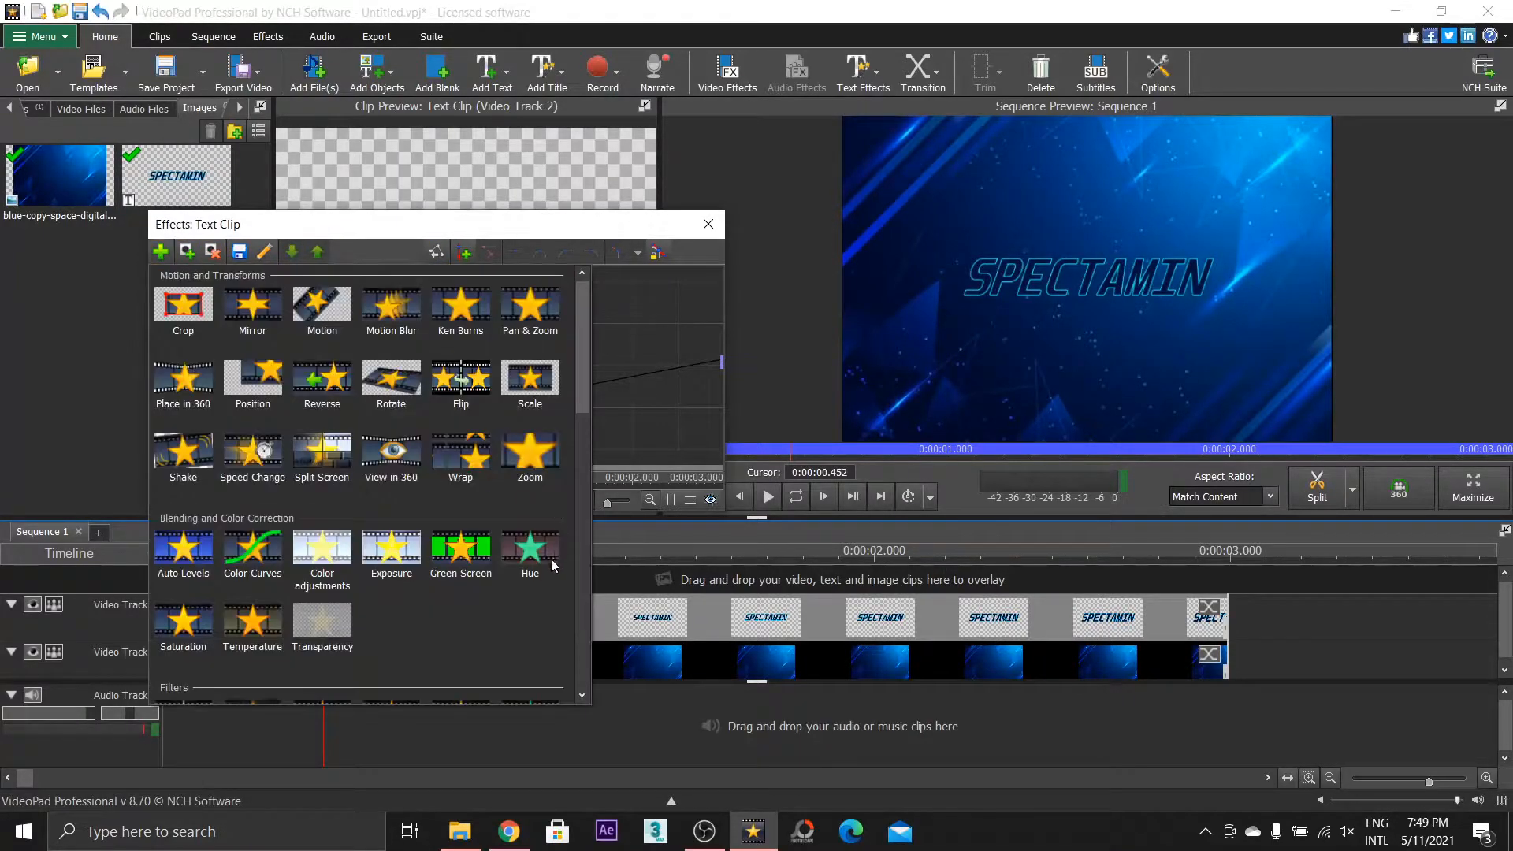
scroll(544, 571, "down", 2)
left_click_drag(585, 418, 584, 568)
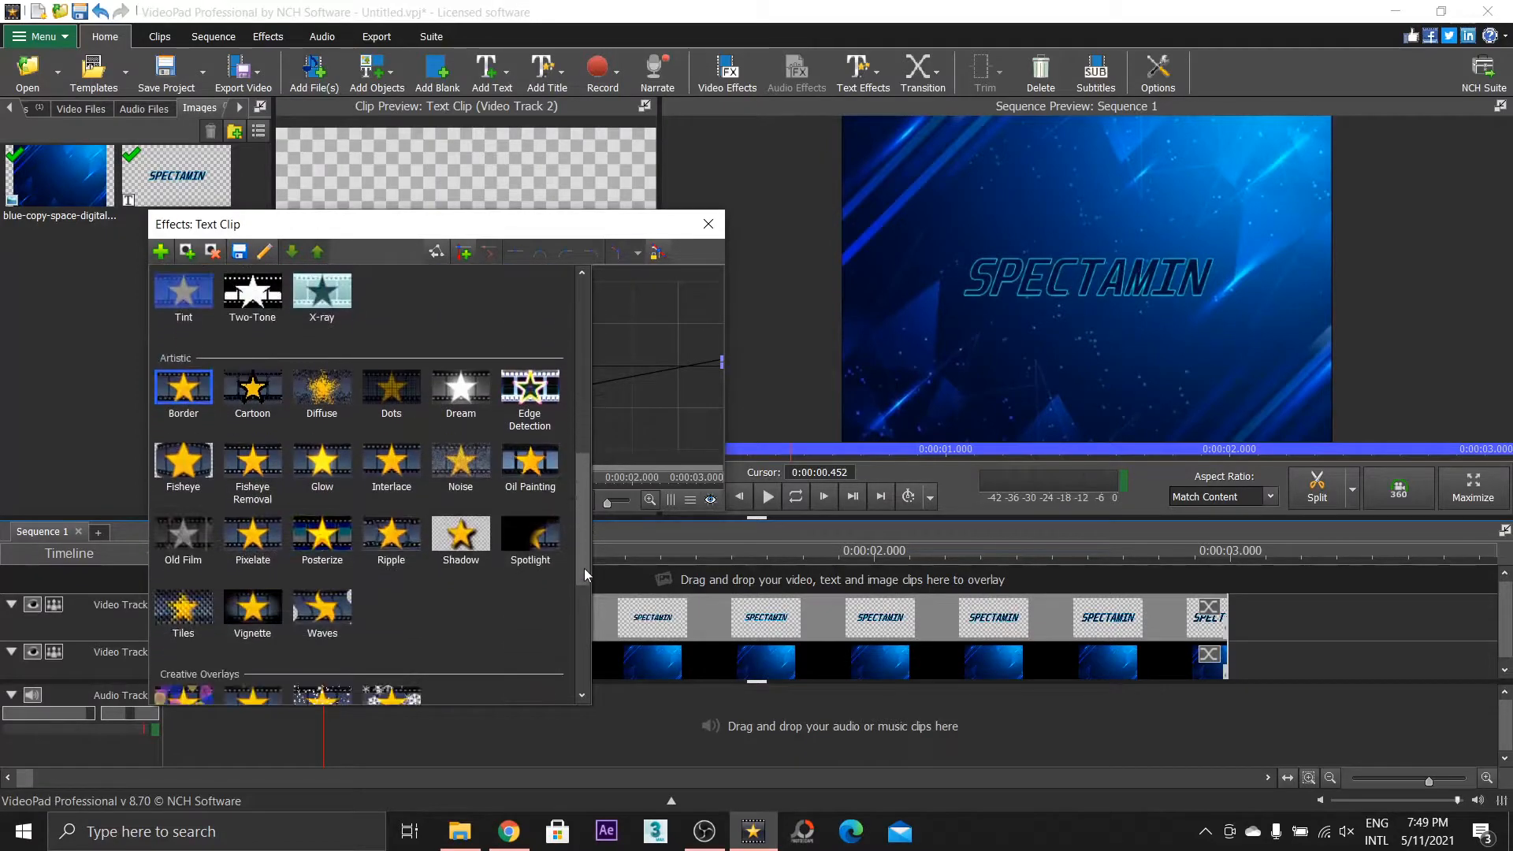
left_click(461, 536)
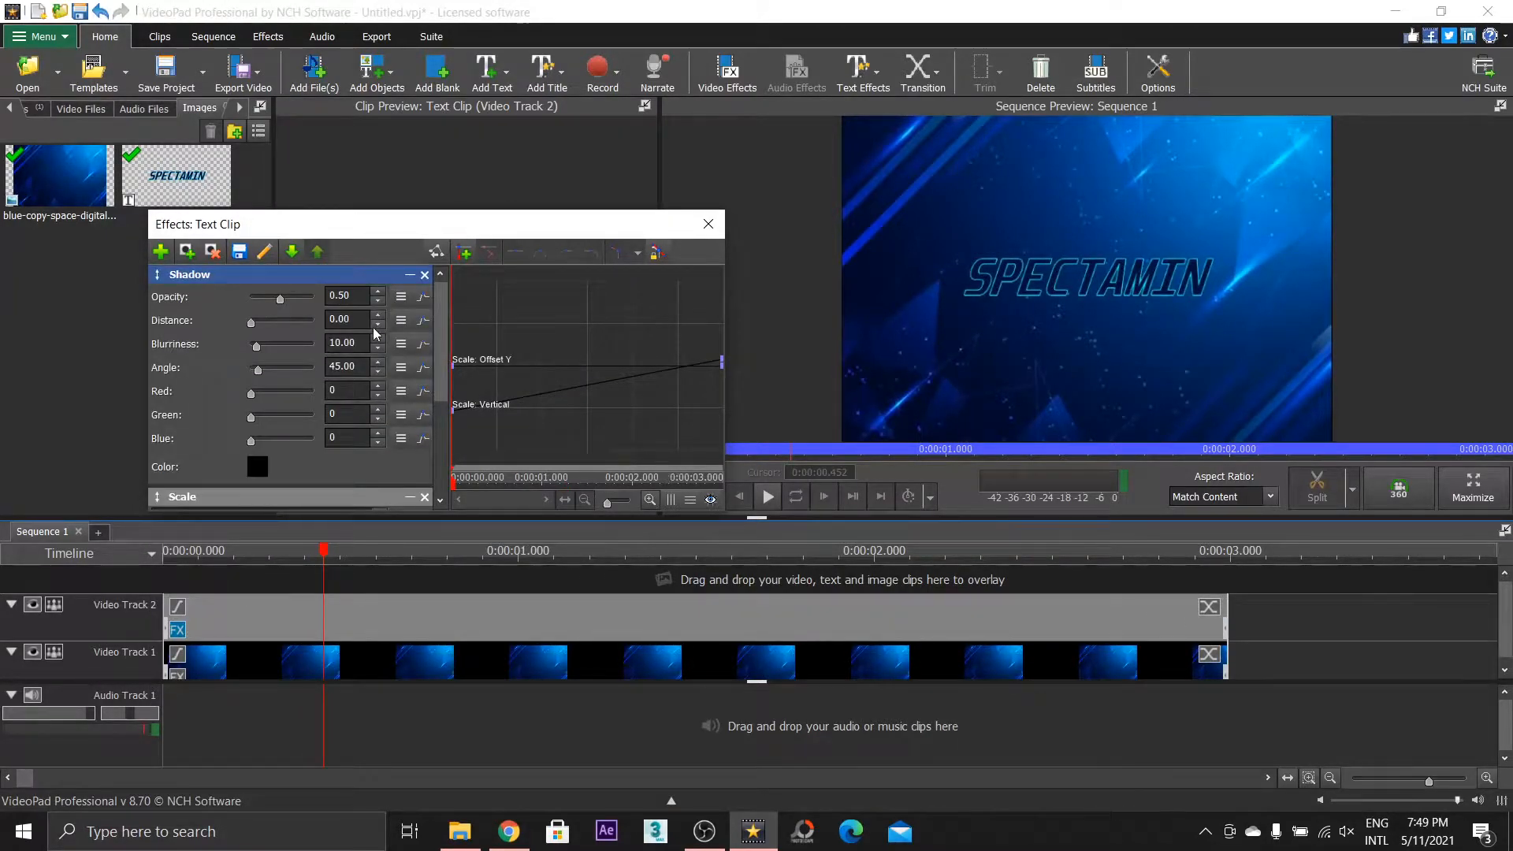
left_click_drag(327, 554, 279, 558)
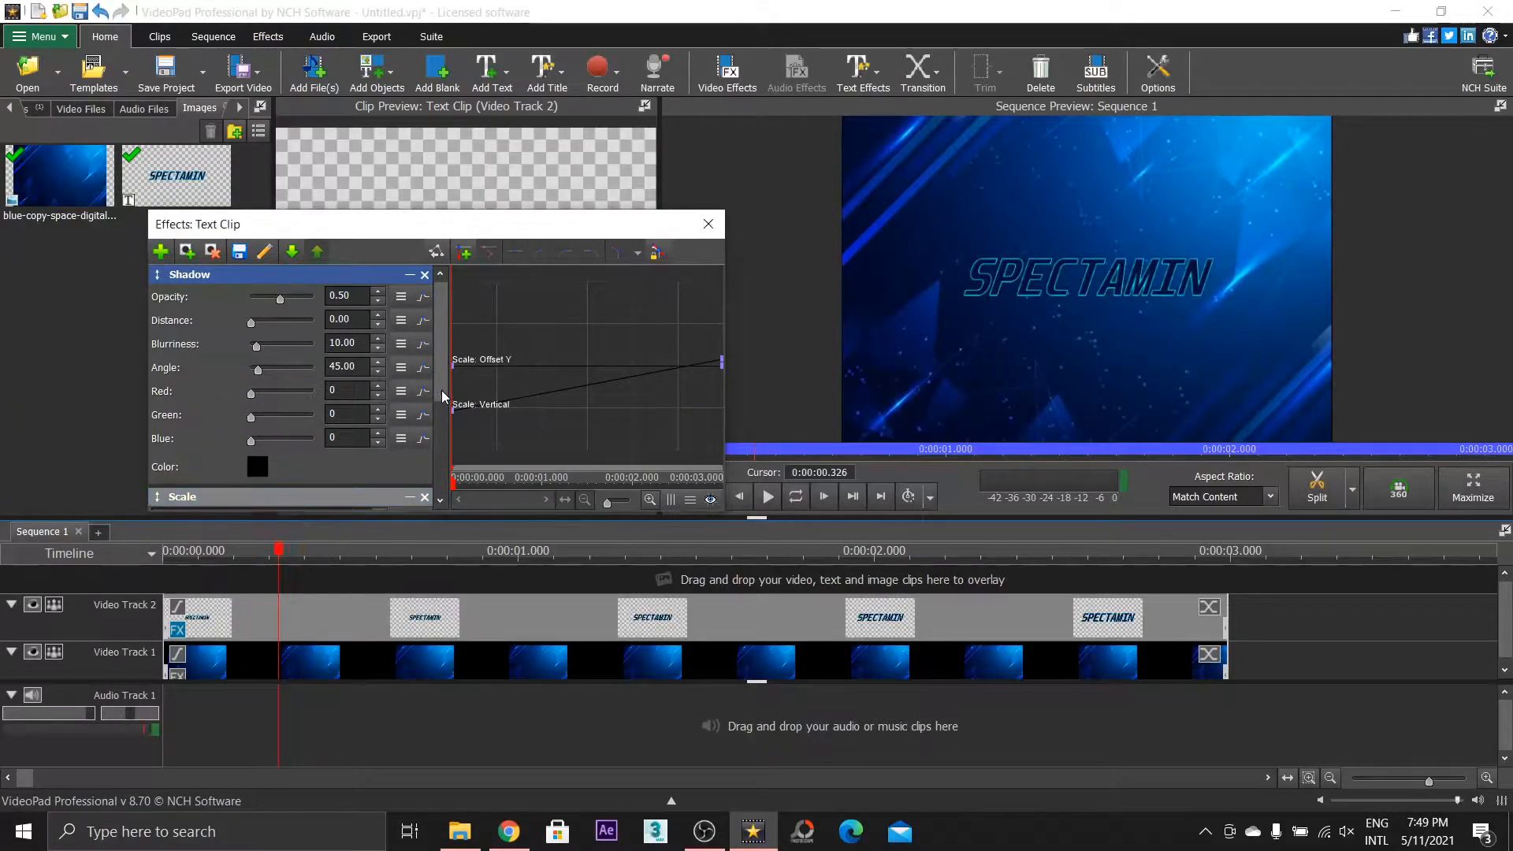
scroll(418, 489, "down", 1)
left_click_drag(443, 401, 443, 444)
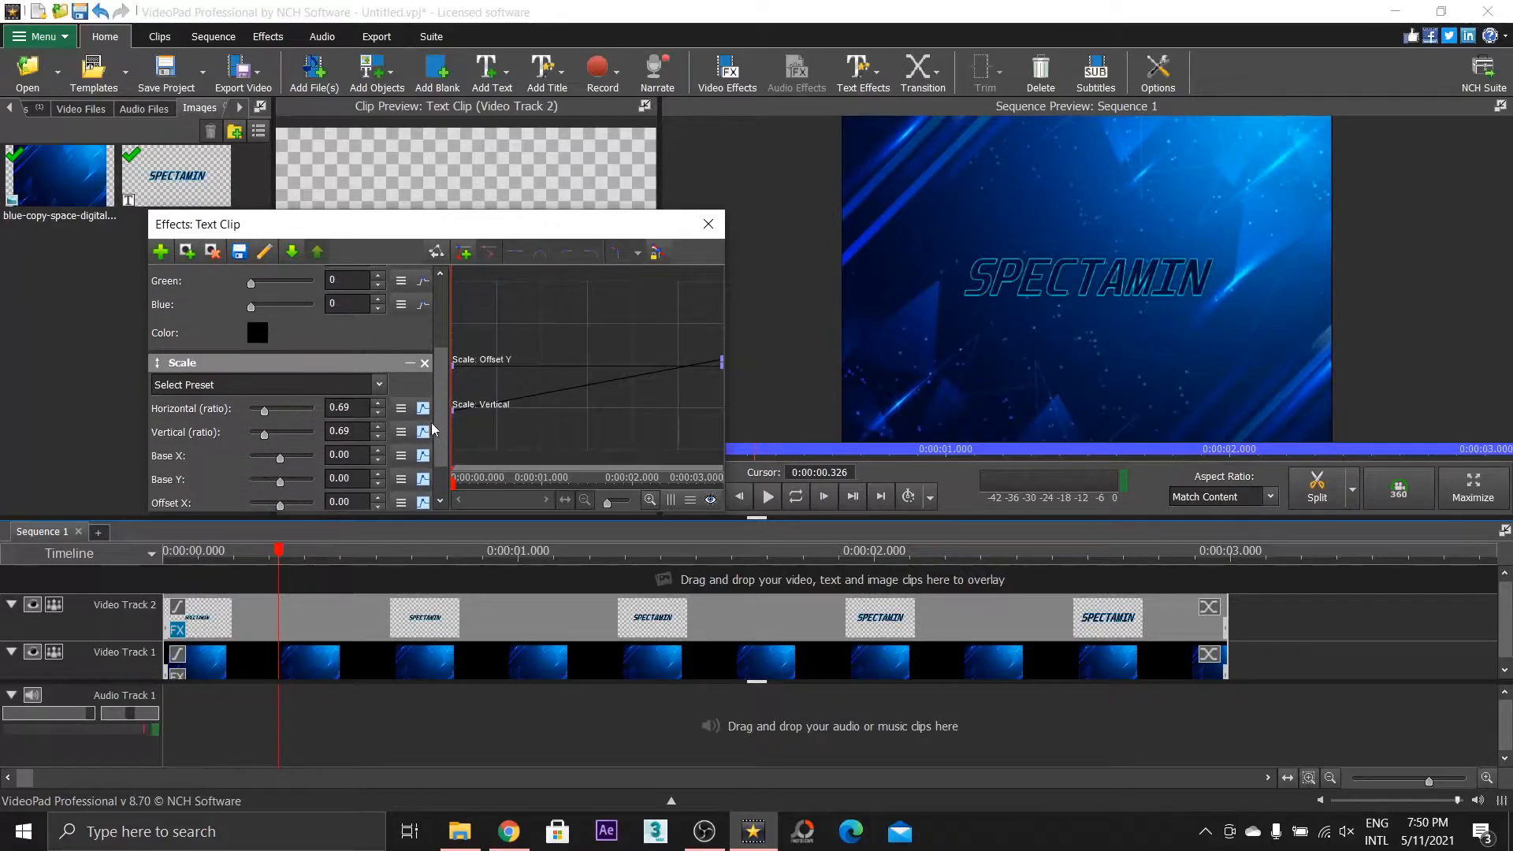
left_click(410, 364)
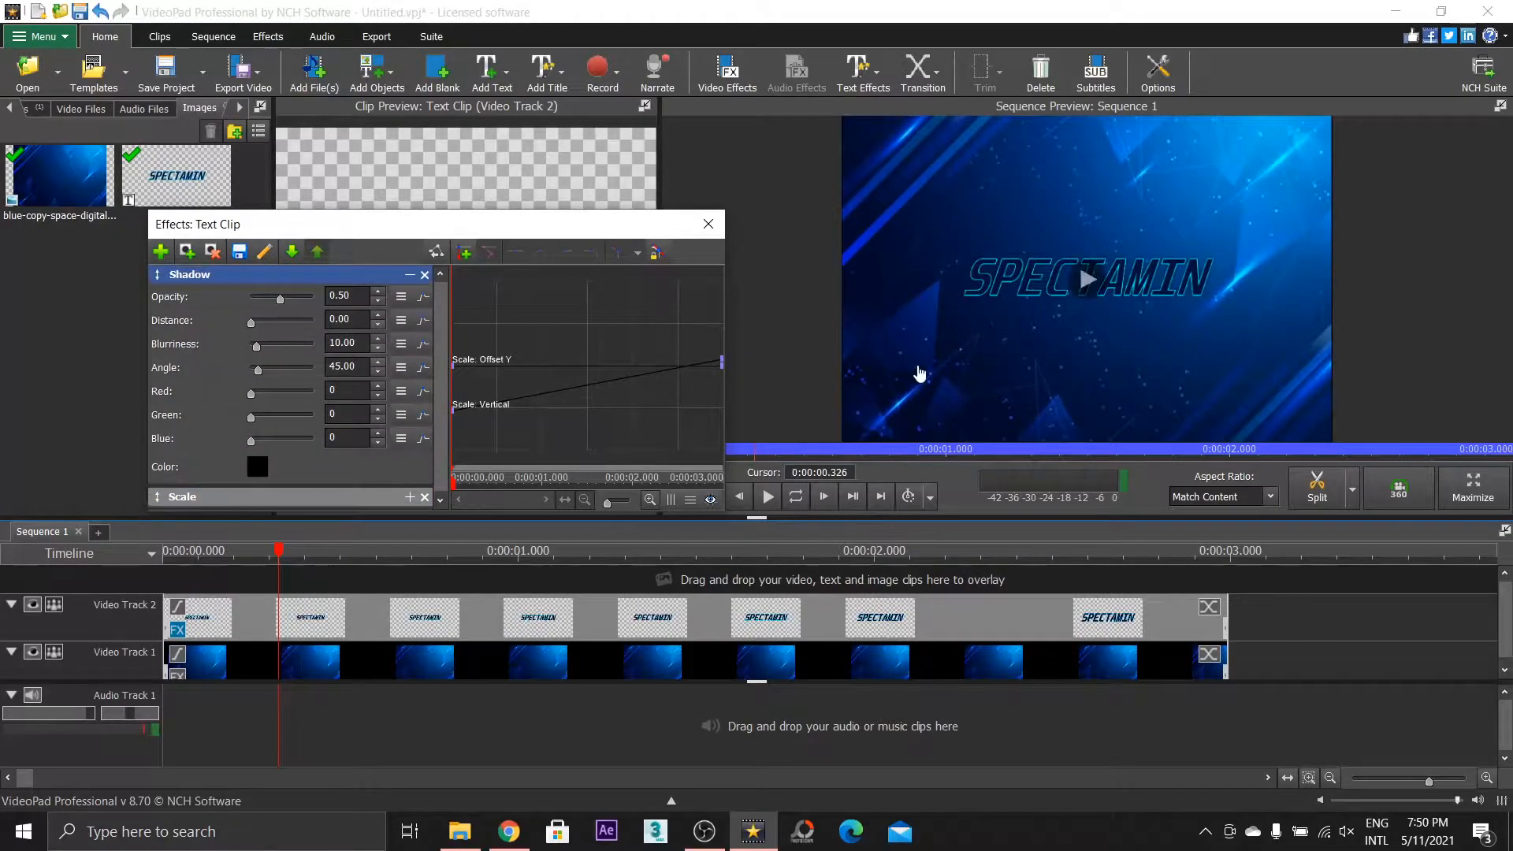
Set the shadow's opacity to 1.00 and blurriness to 62, and preview the text at several points in the sequence
left_click_drag(280, 299, 347, 308)
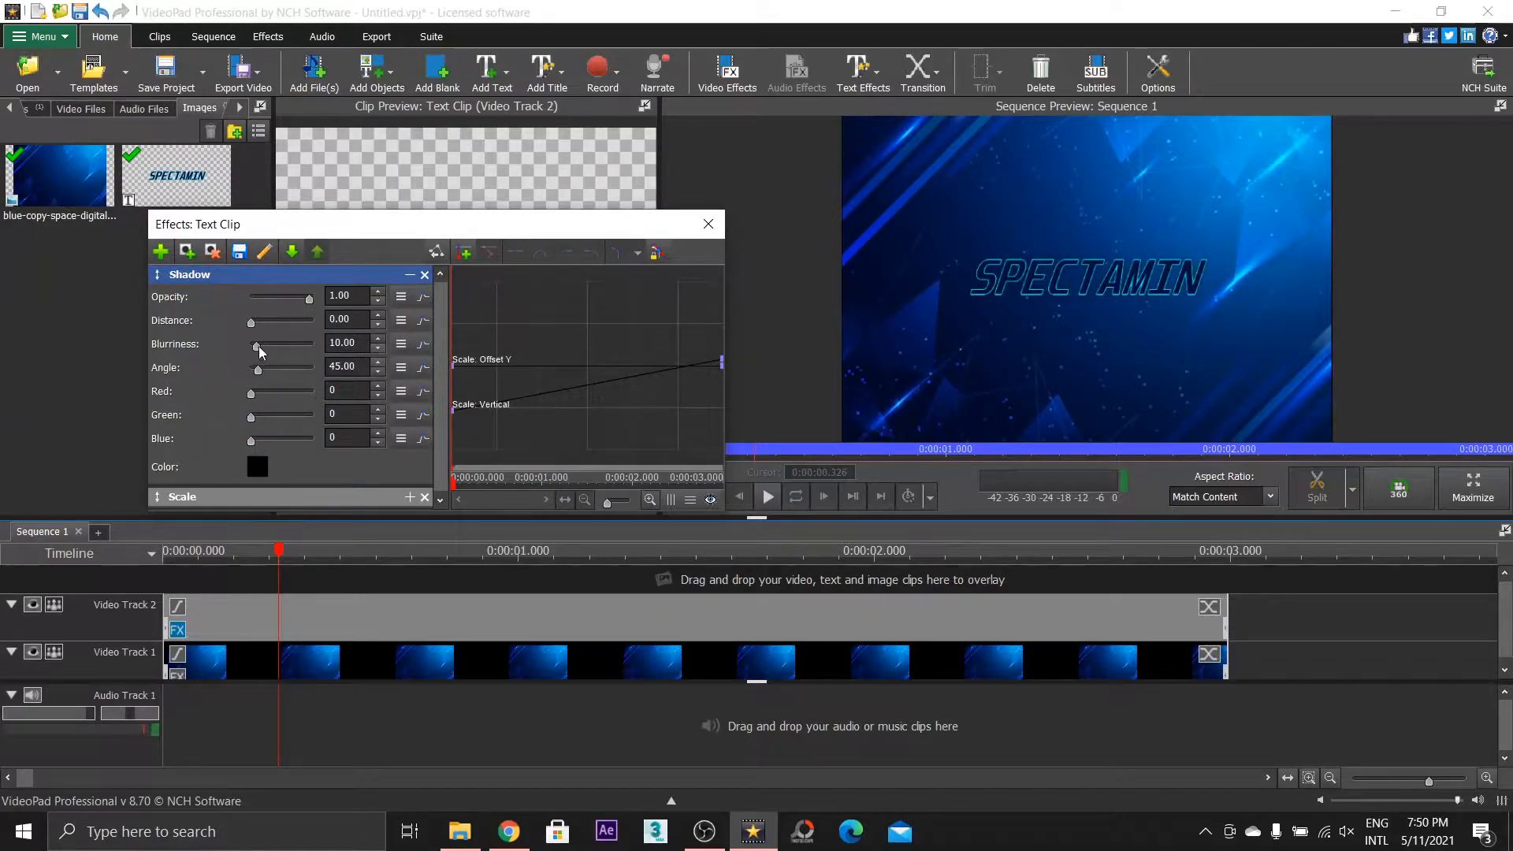
left_click_drag(273, 347, 286, 348)
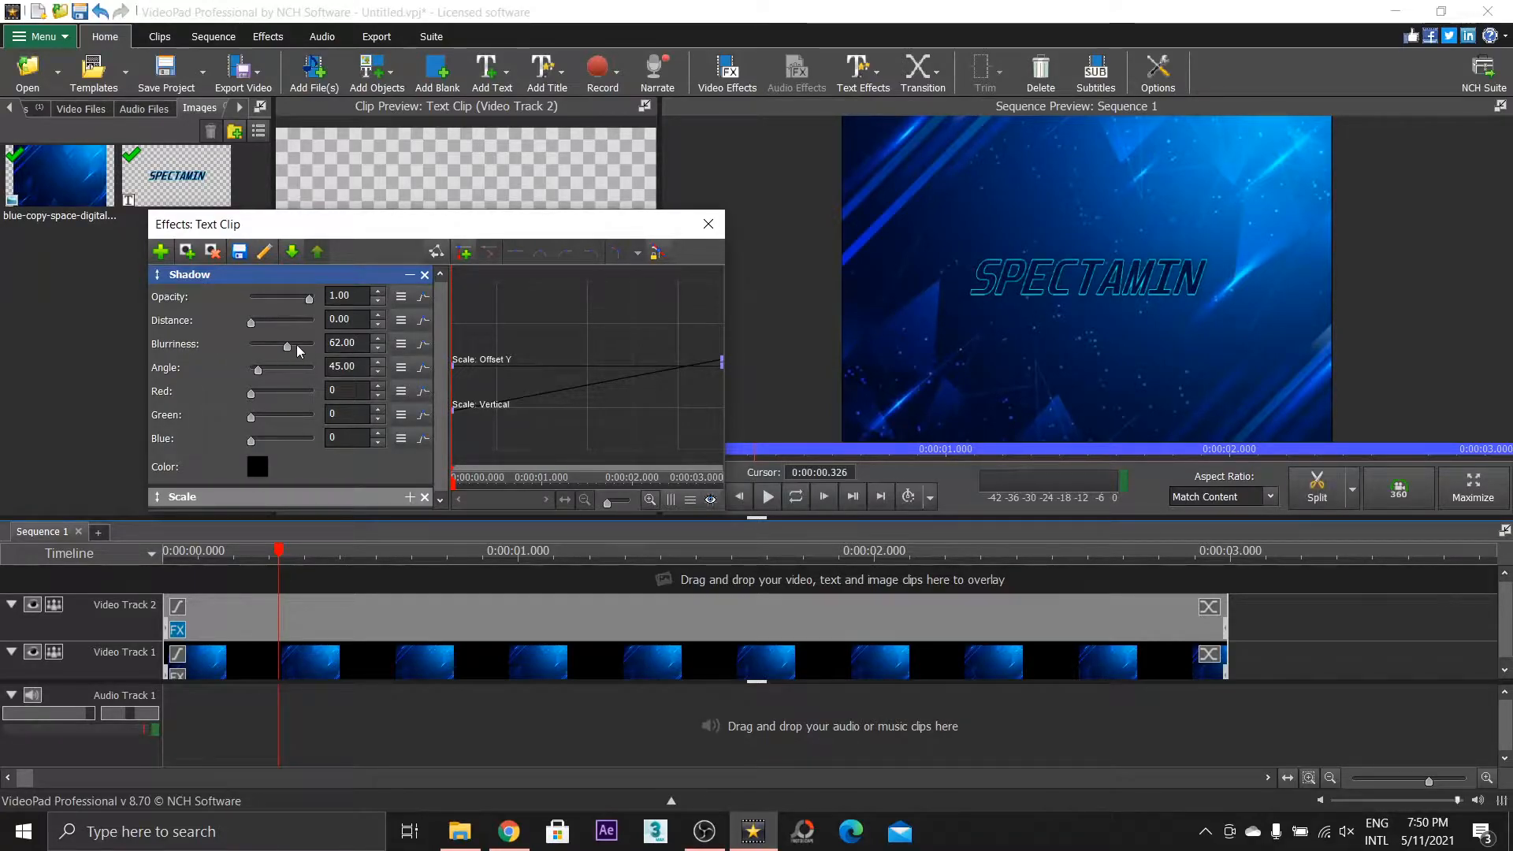
left_click(1099, 292)
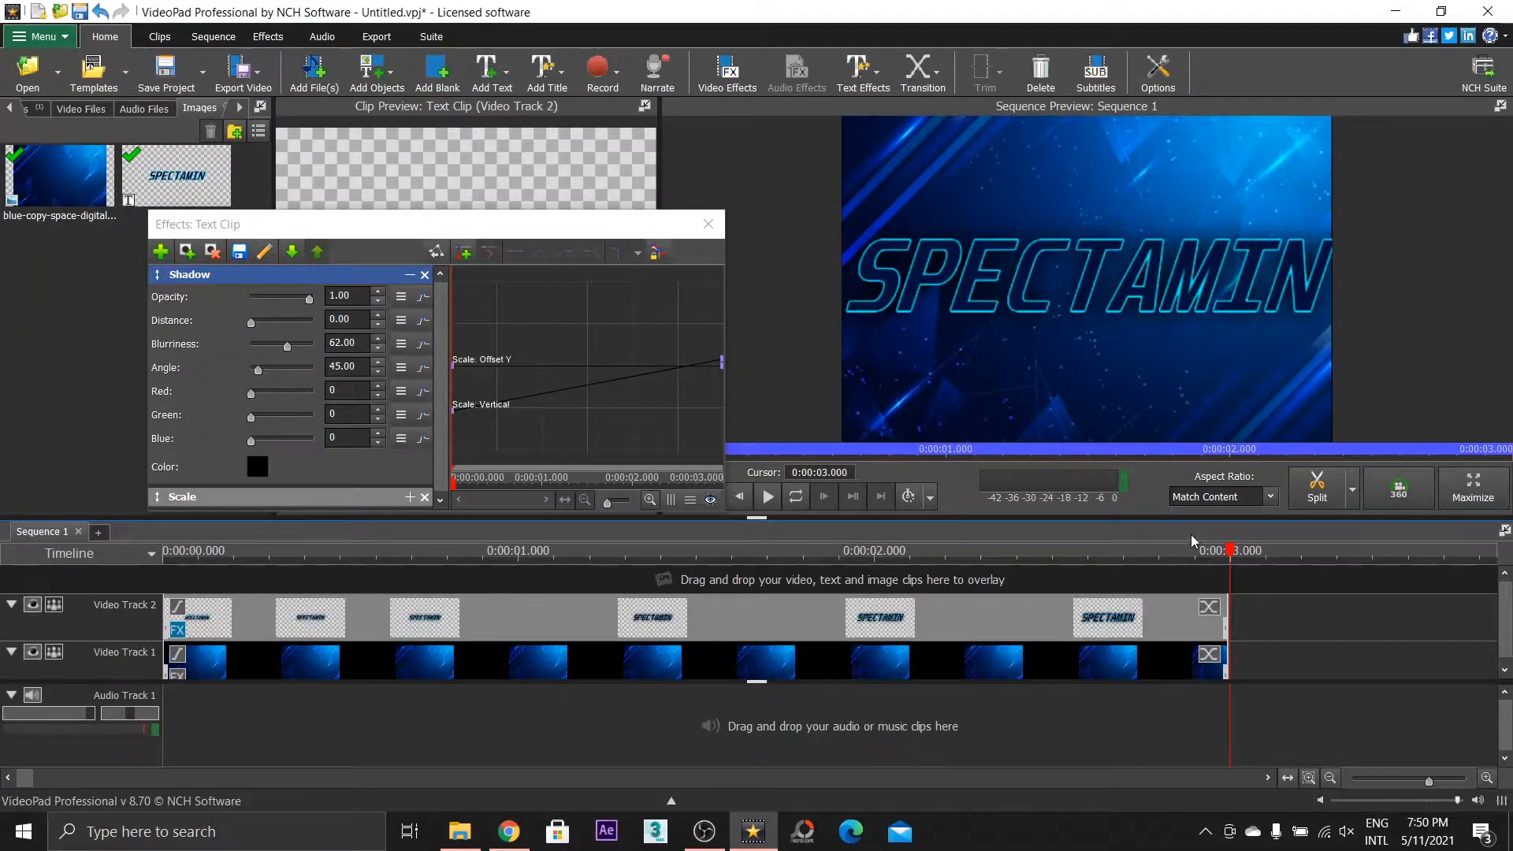
left_click(1162, 553)
left_click(1100, 553)
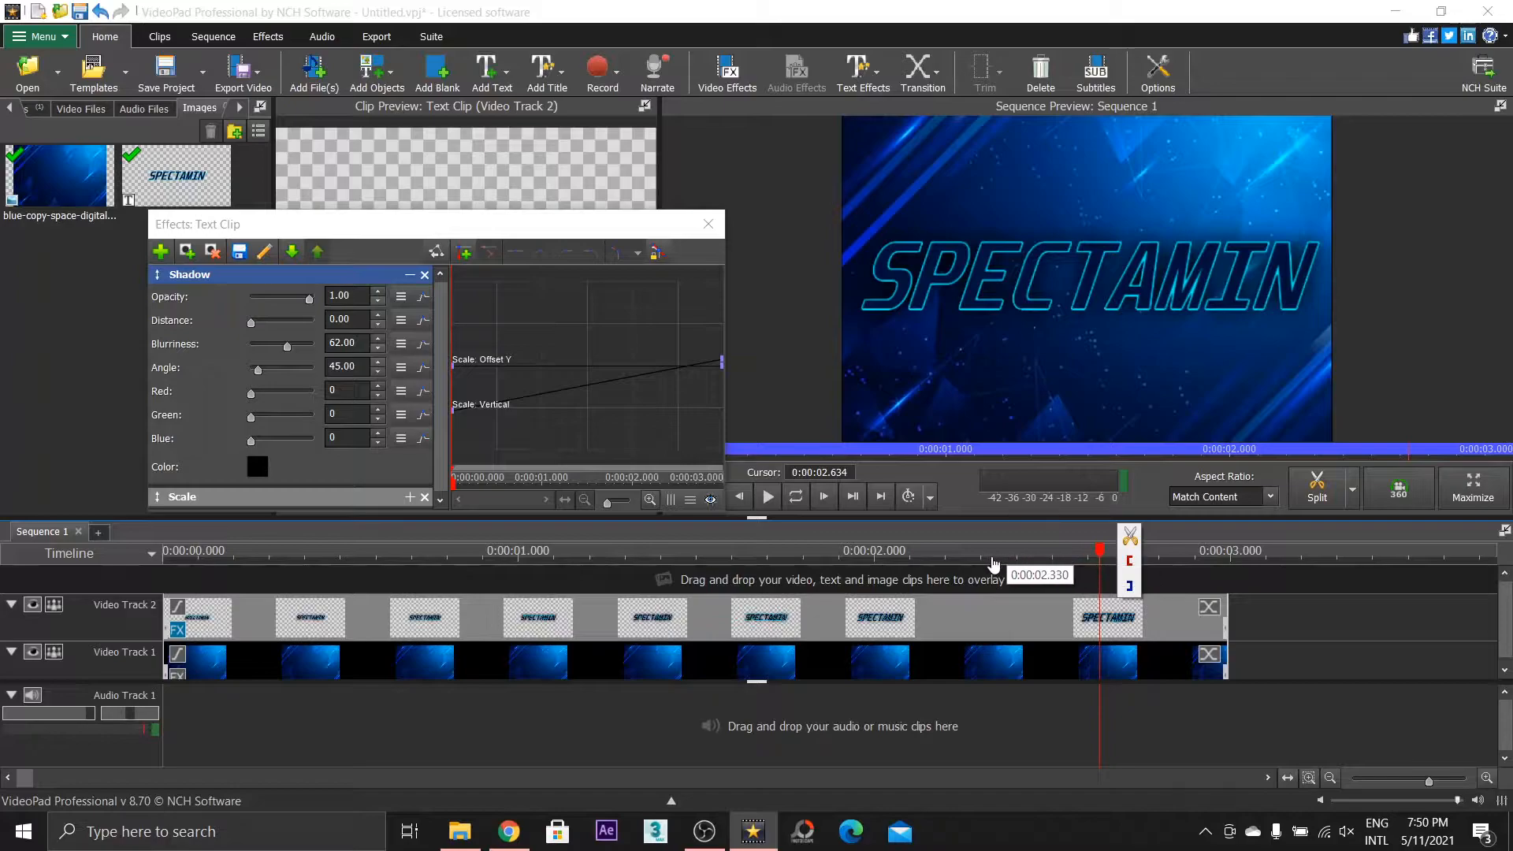
left_click(997, 556)
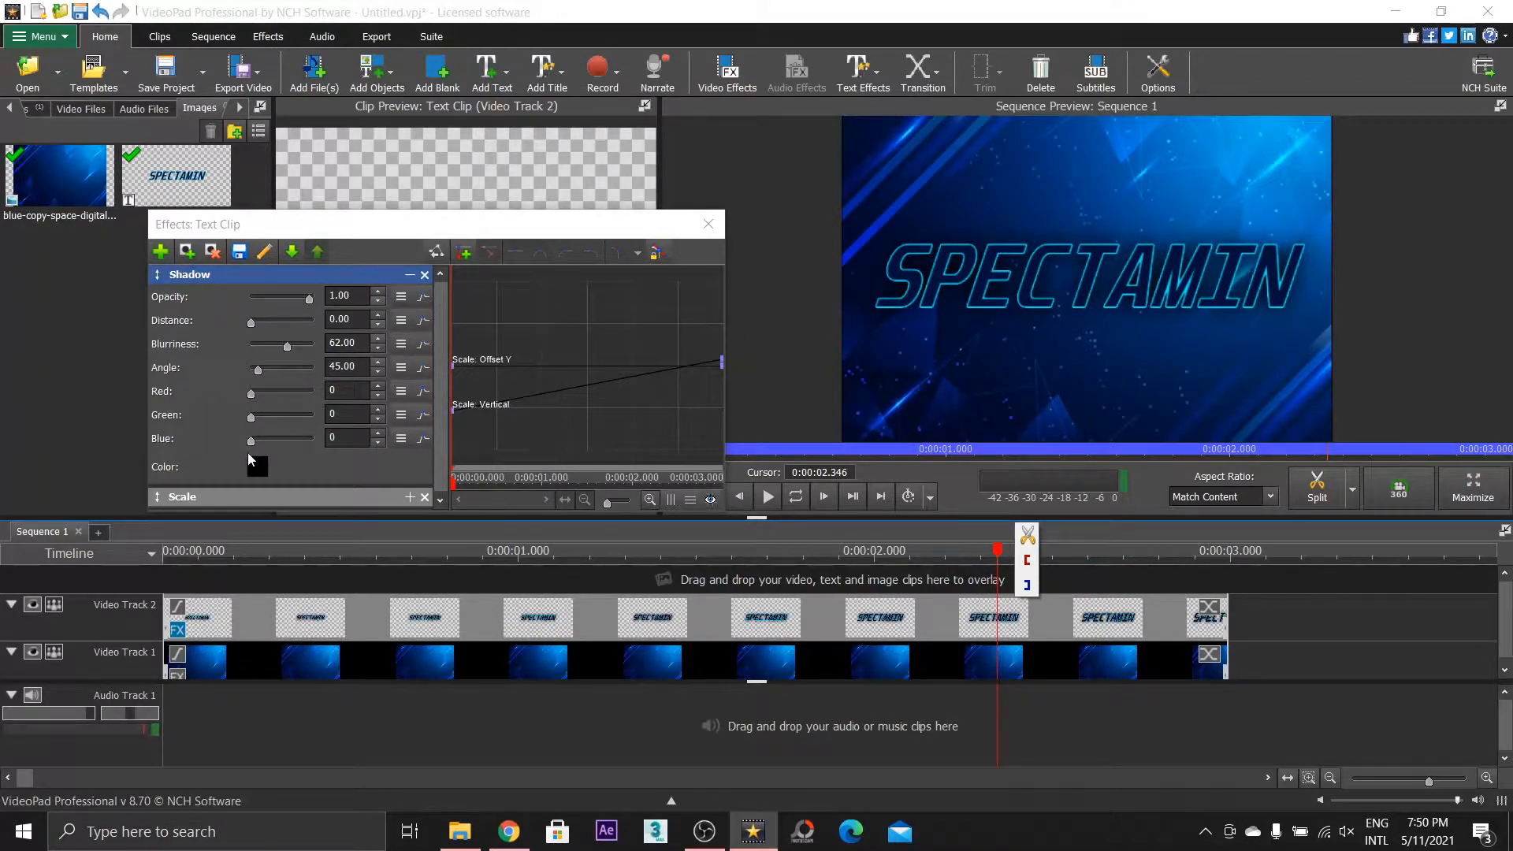
Change the shadow's color to bright cyan, hex 00eeff
left_click(258, 467)
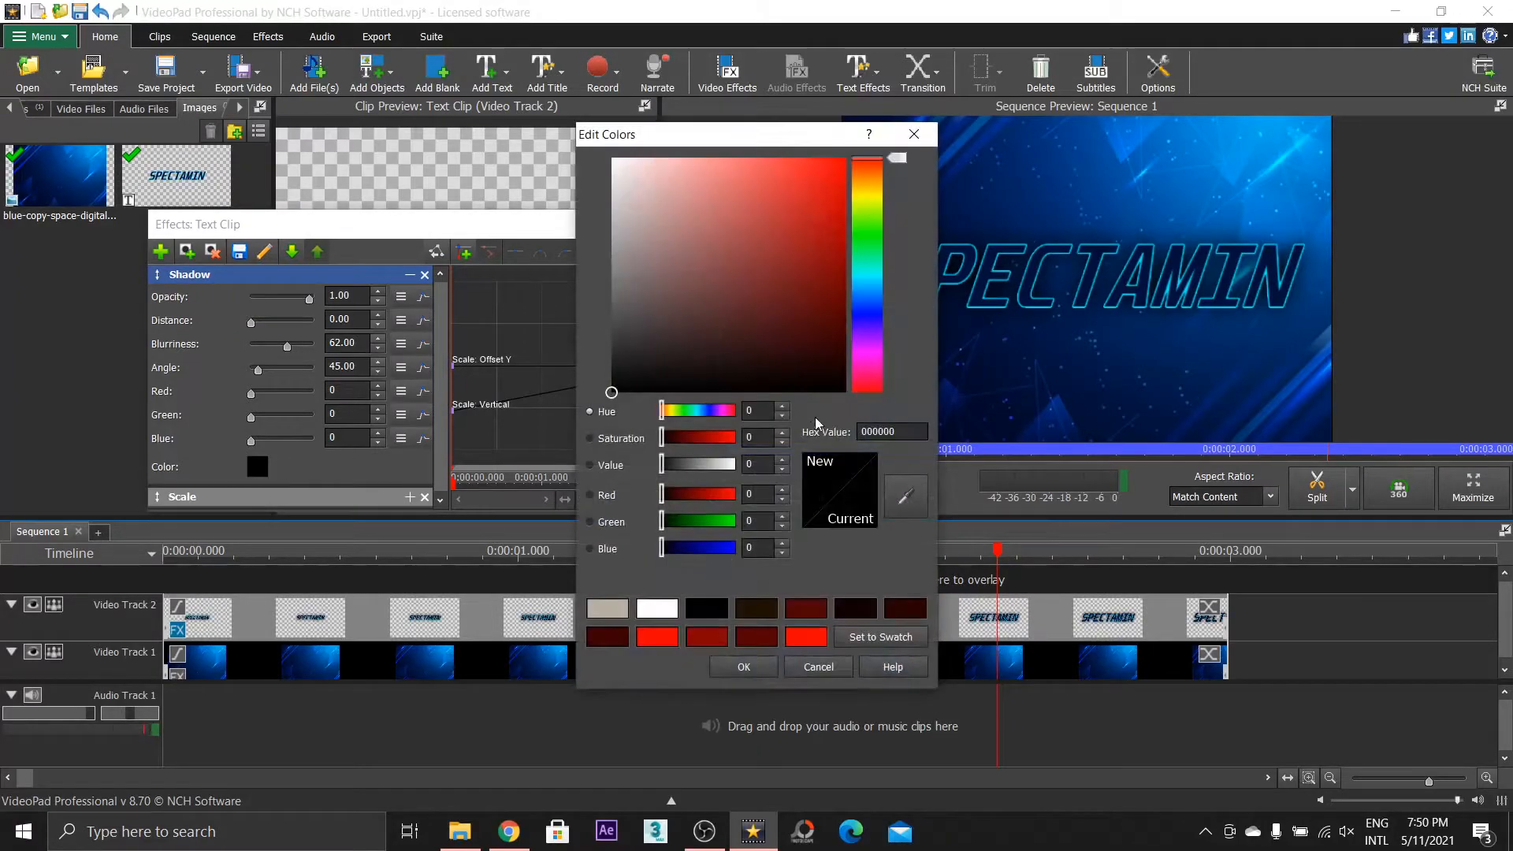
left_click_drag(818, 144, 607, 162)
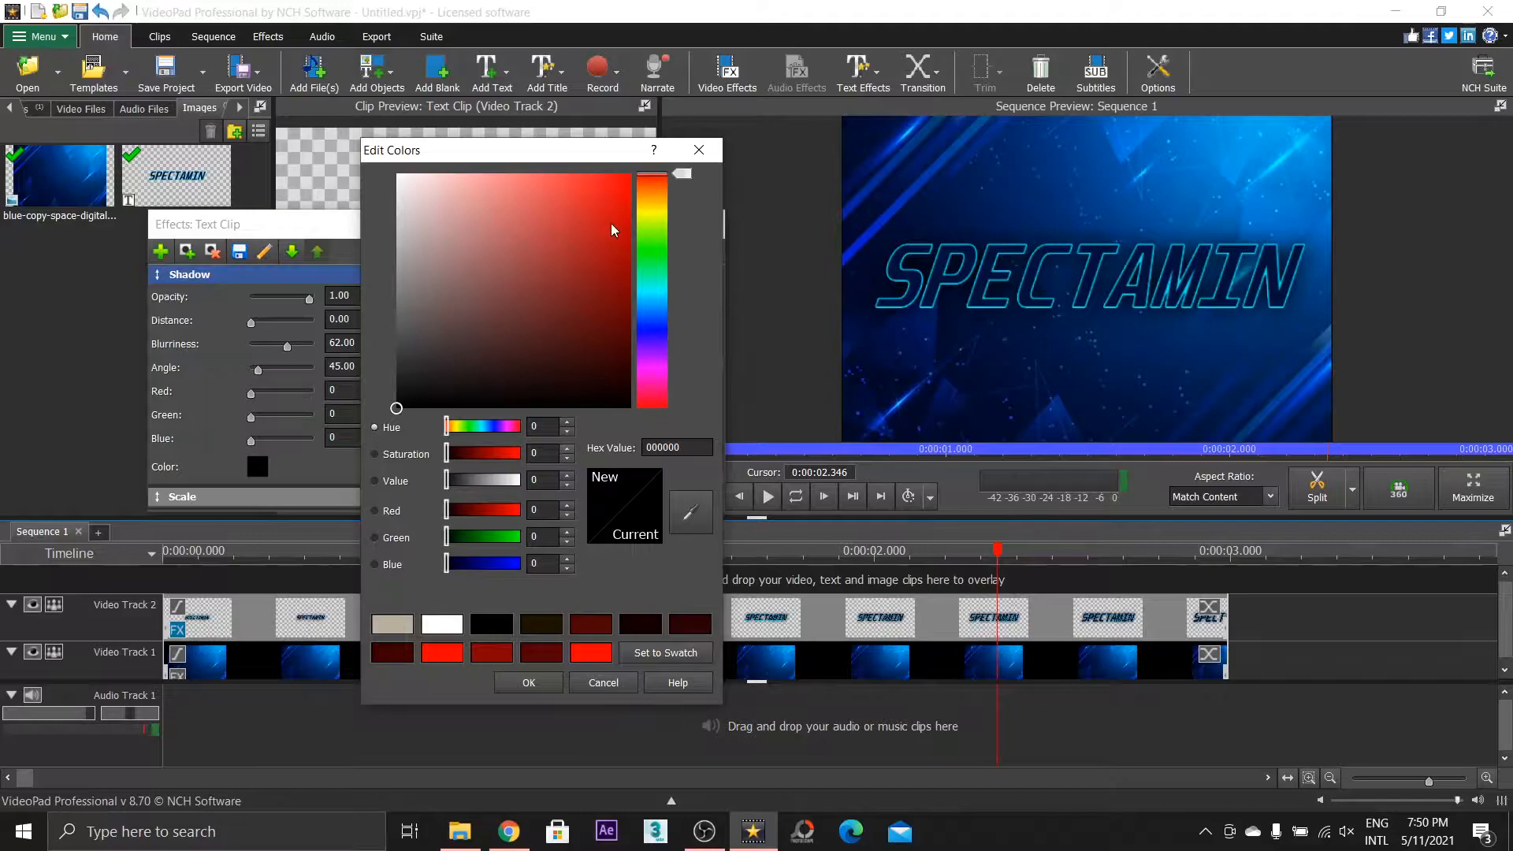
left_click(659, 300)
left_click_drag(472, 333, 727, 137)
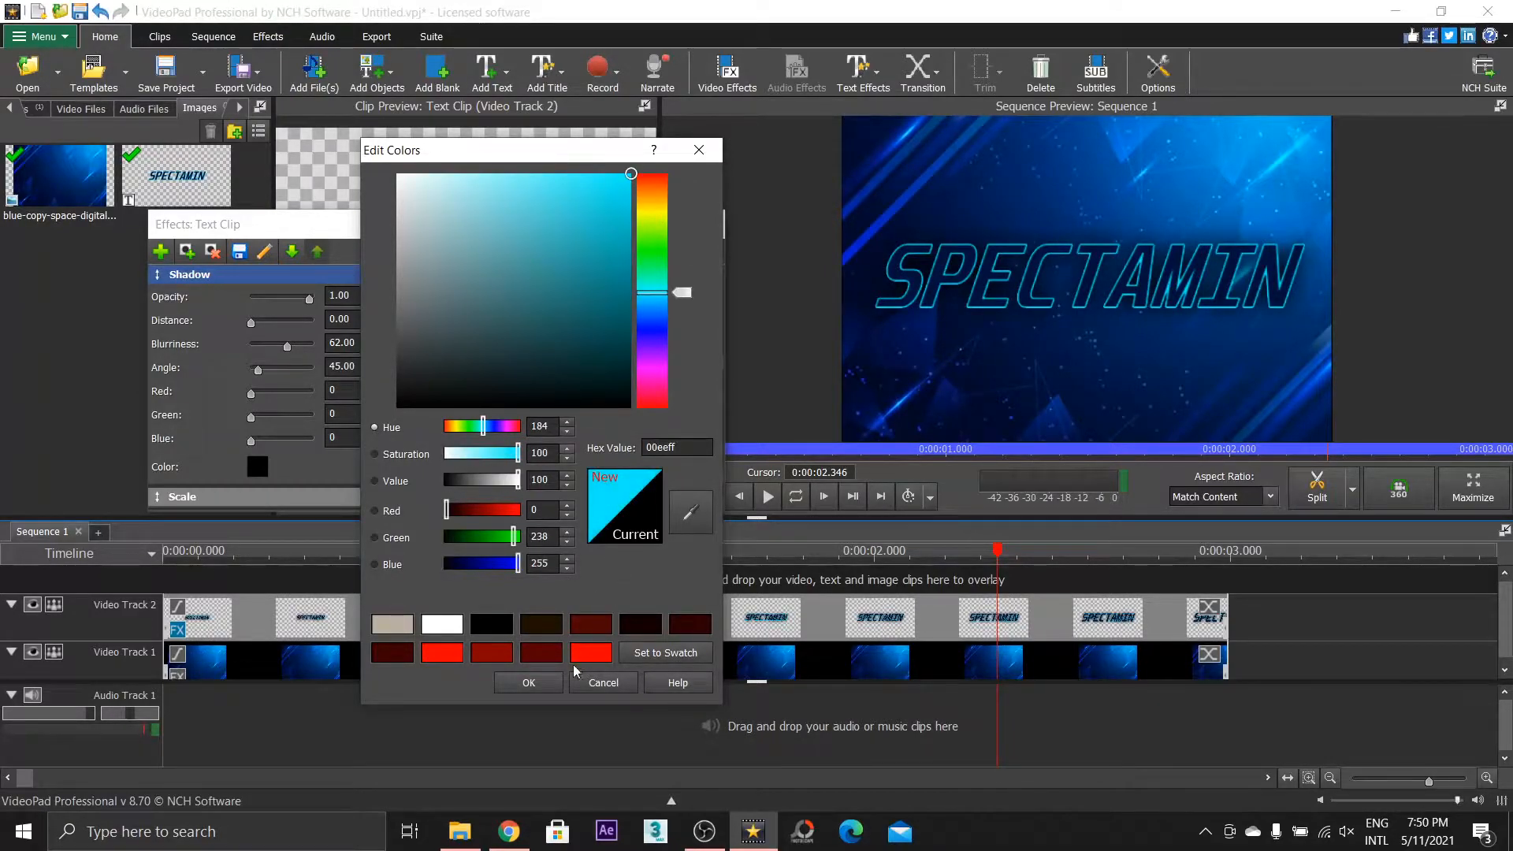
left_click(542, 682)
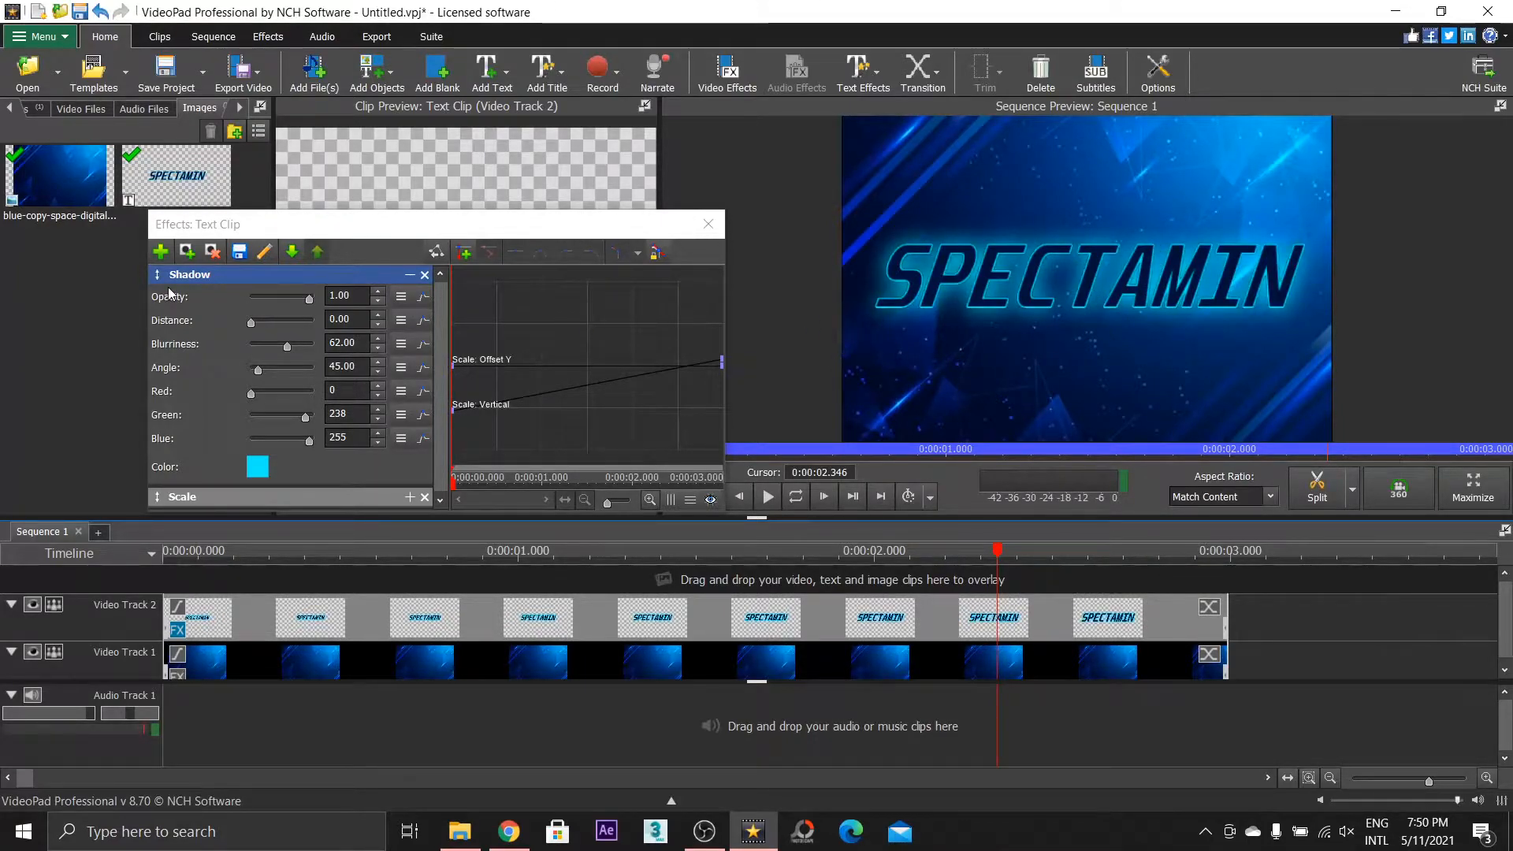
Try the shadow's blurriness at 26, set it to 36, and move the effects window clear of the preview
left_click_drag(286, 348, 267, 351)
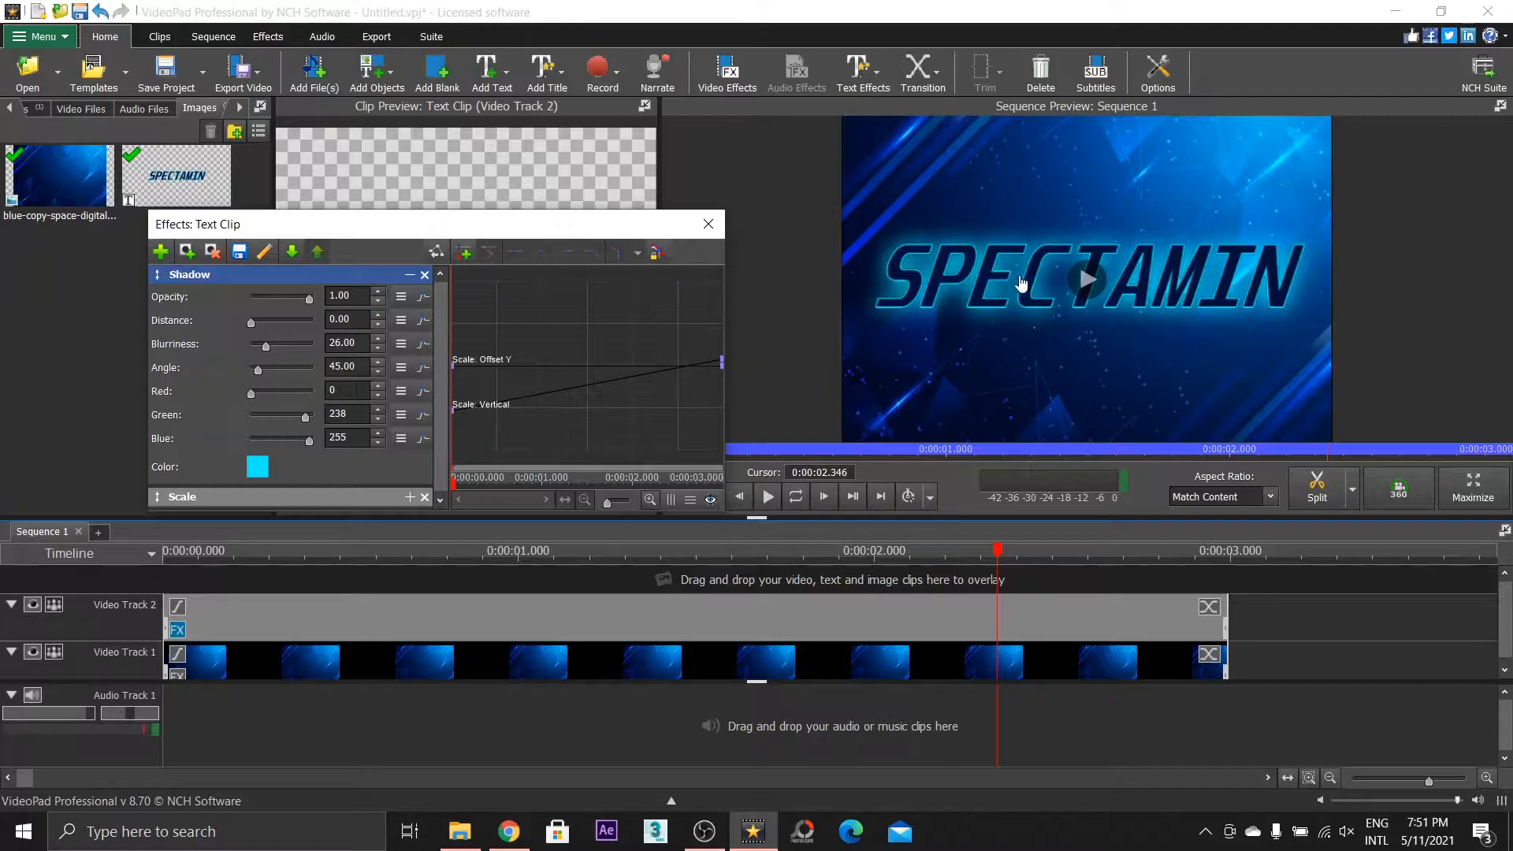
left_click(1059, 283)
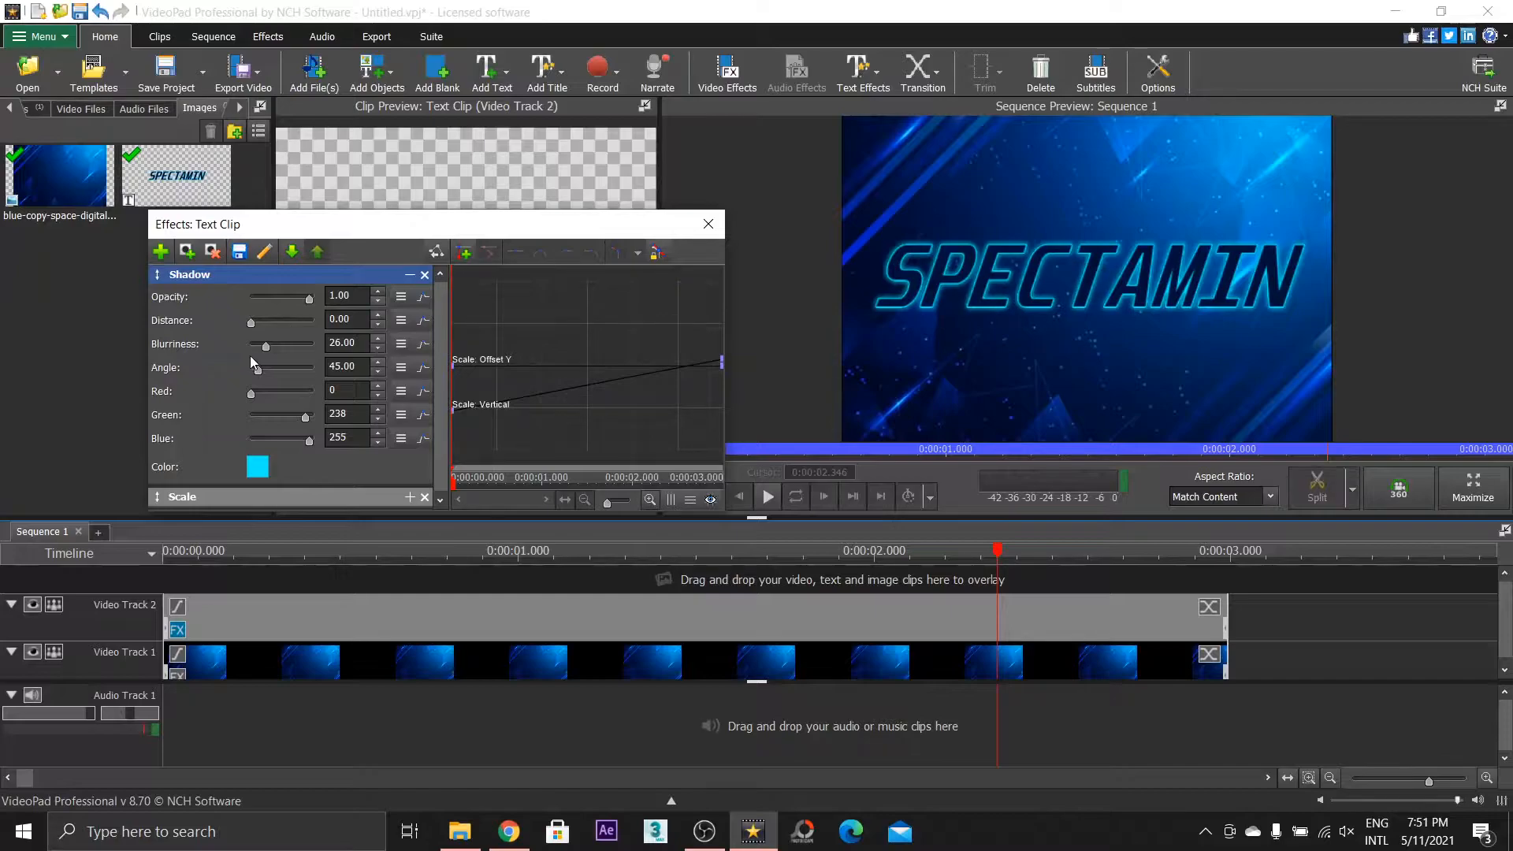
left_click_drag(269, 344, 275, 346)
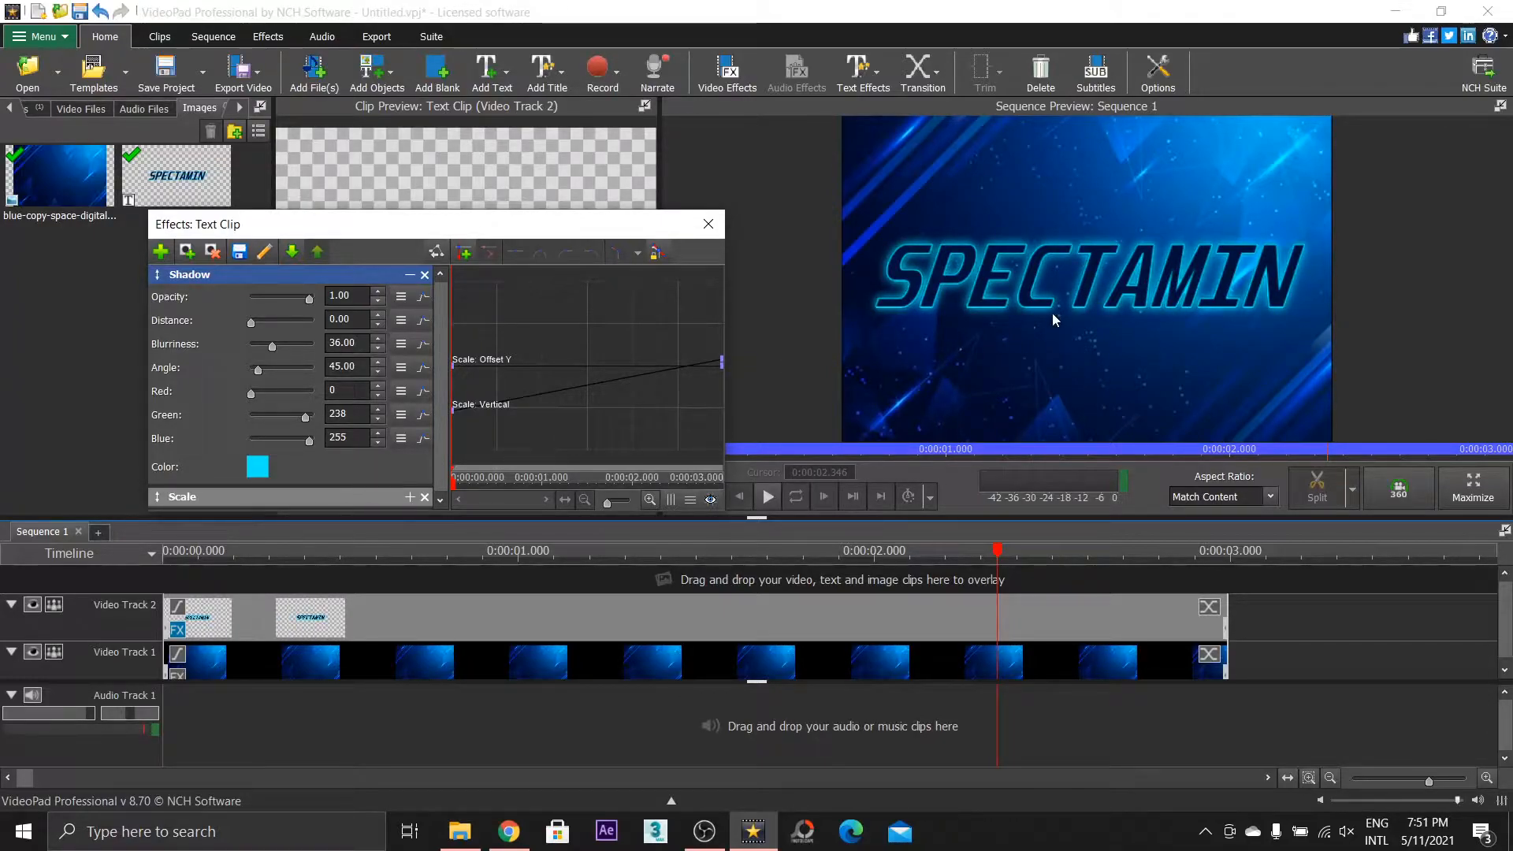
left_click_drag(372, 226, 390, 170)
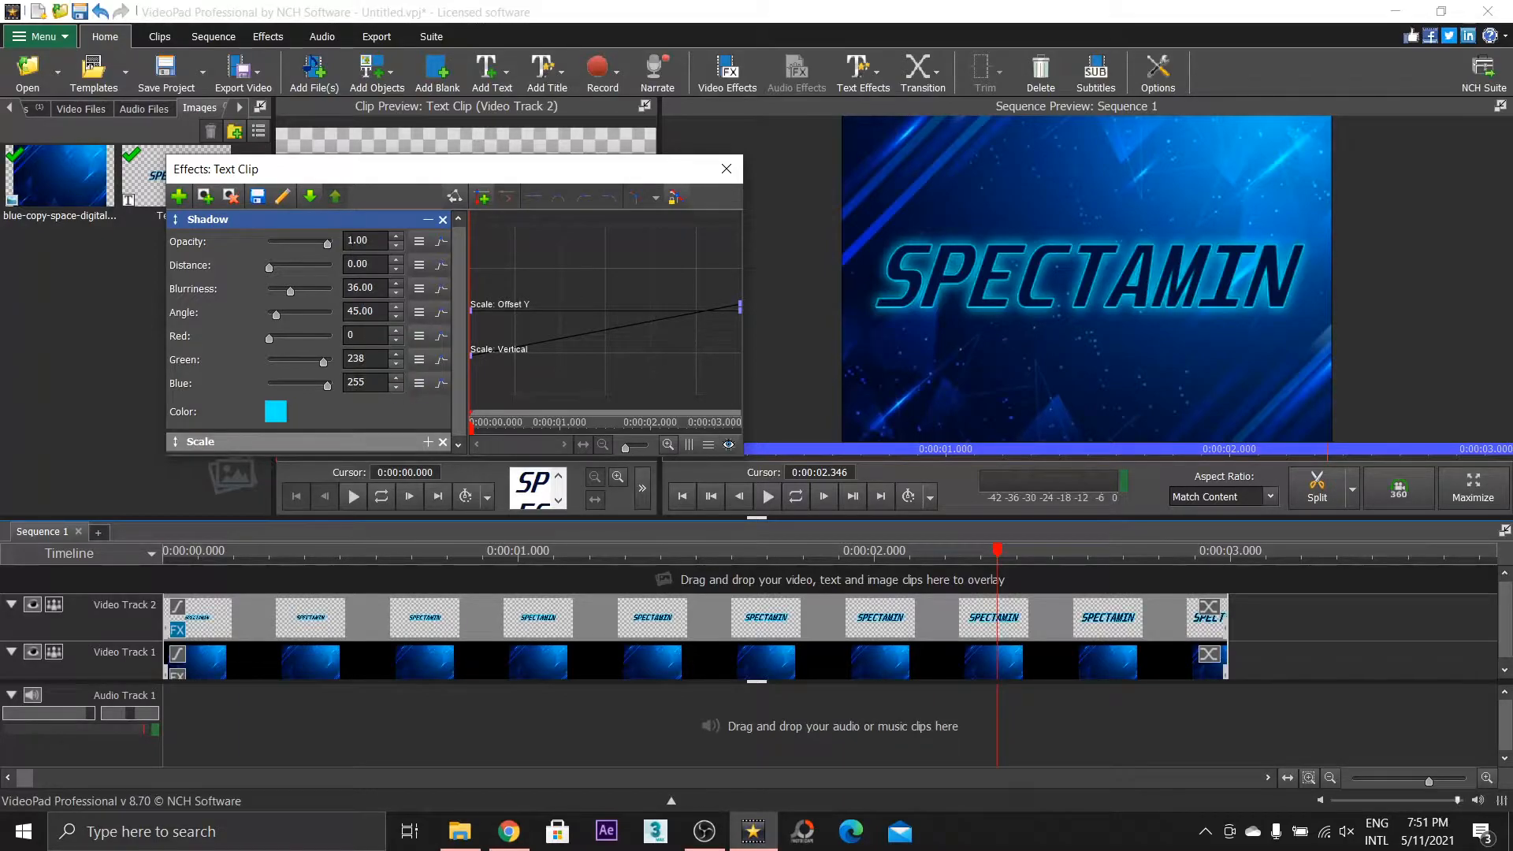
Review the text clip's Scale settings, and try the shadow's opacity at 0 before restoring it to 1.00
left_click(428, 442)
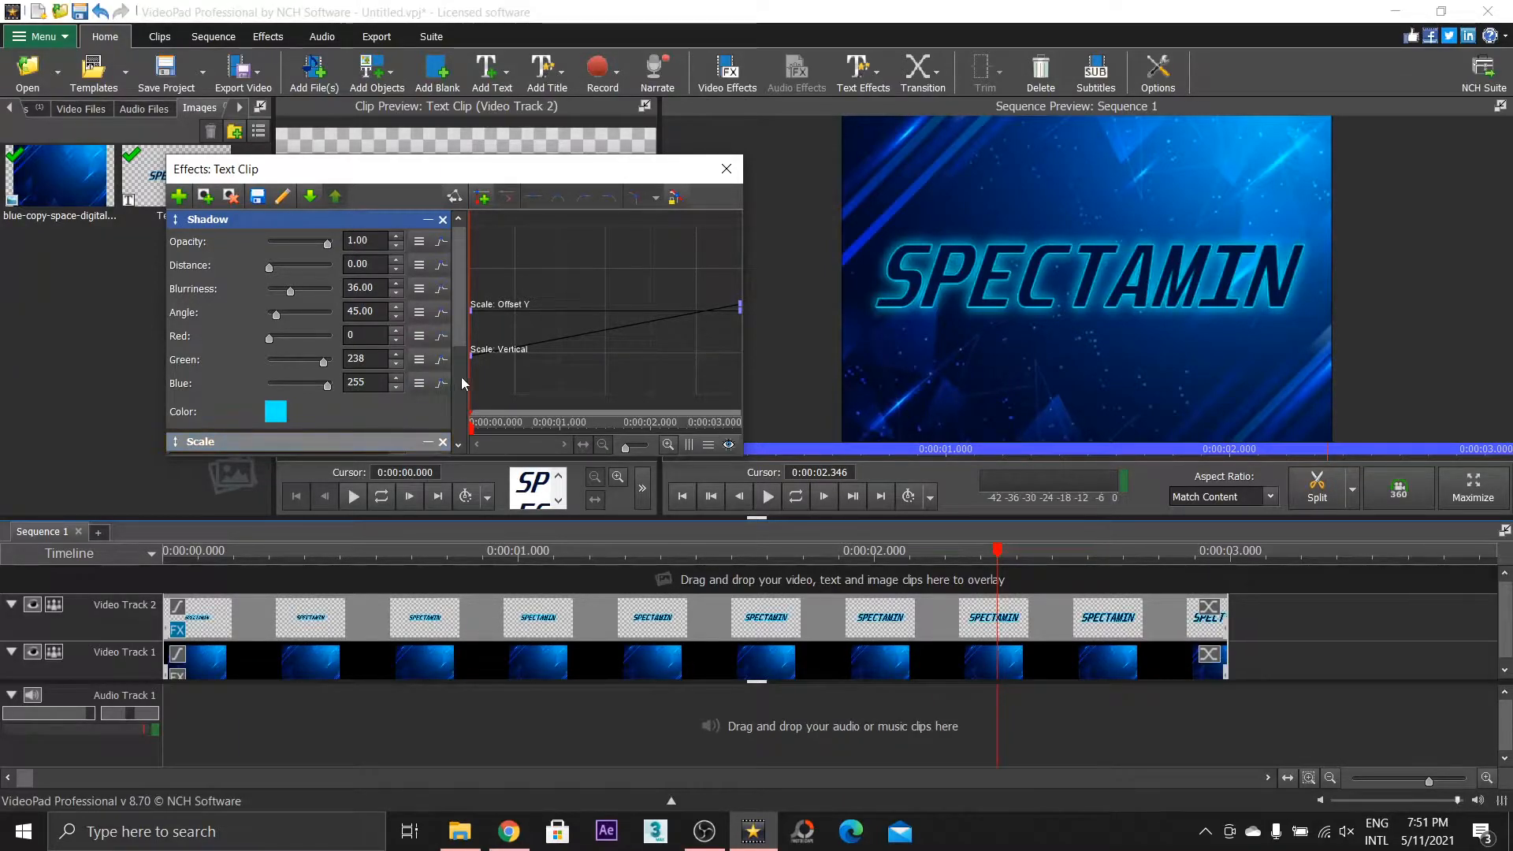
scroll(460, 335, "down", 3)
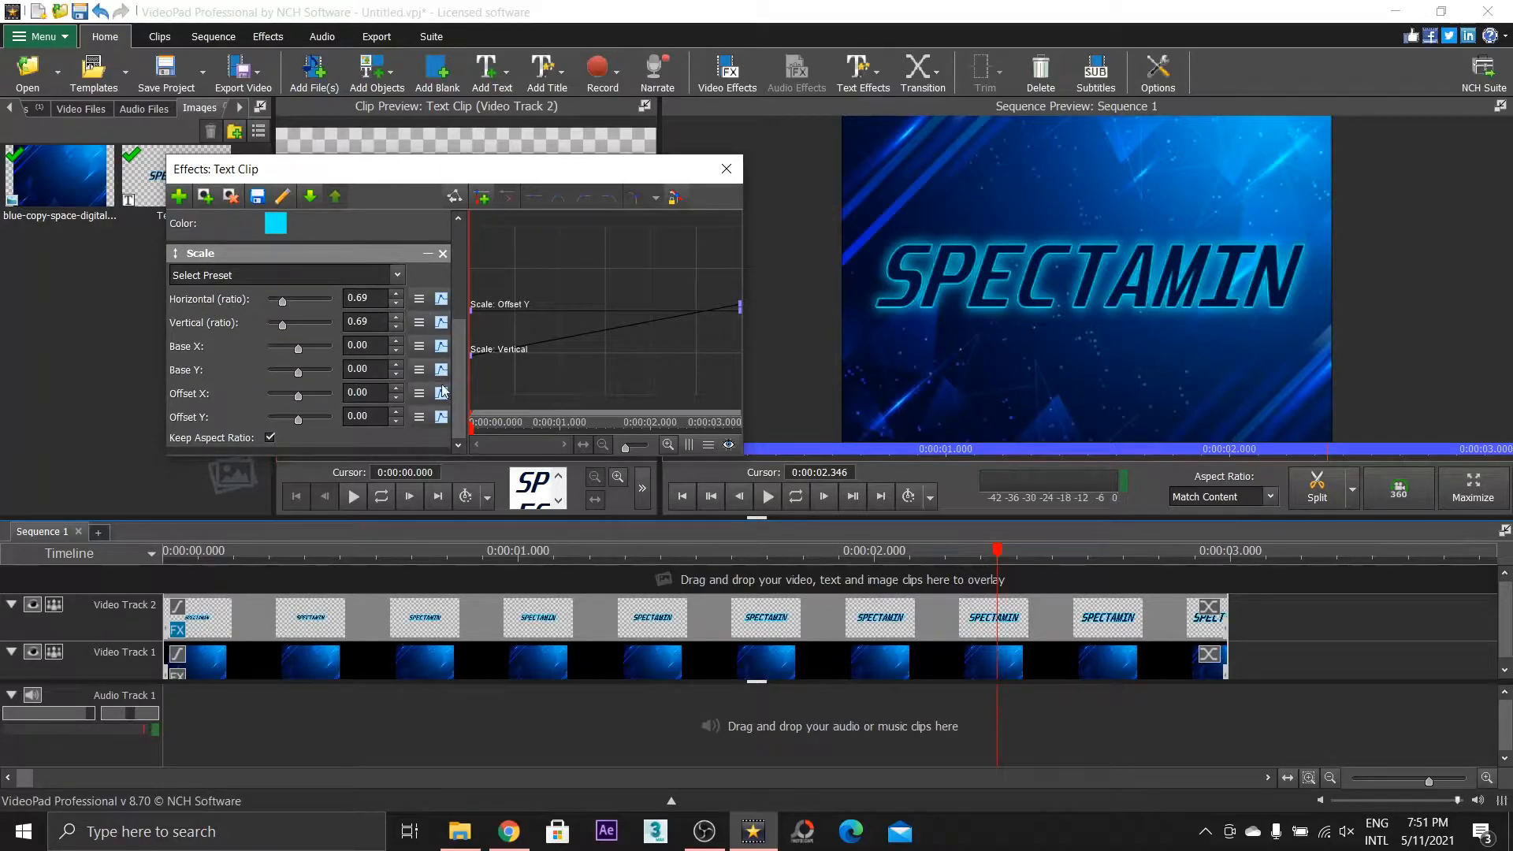
left_click_drag(536, 561, 383, 583)
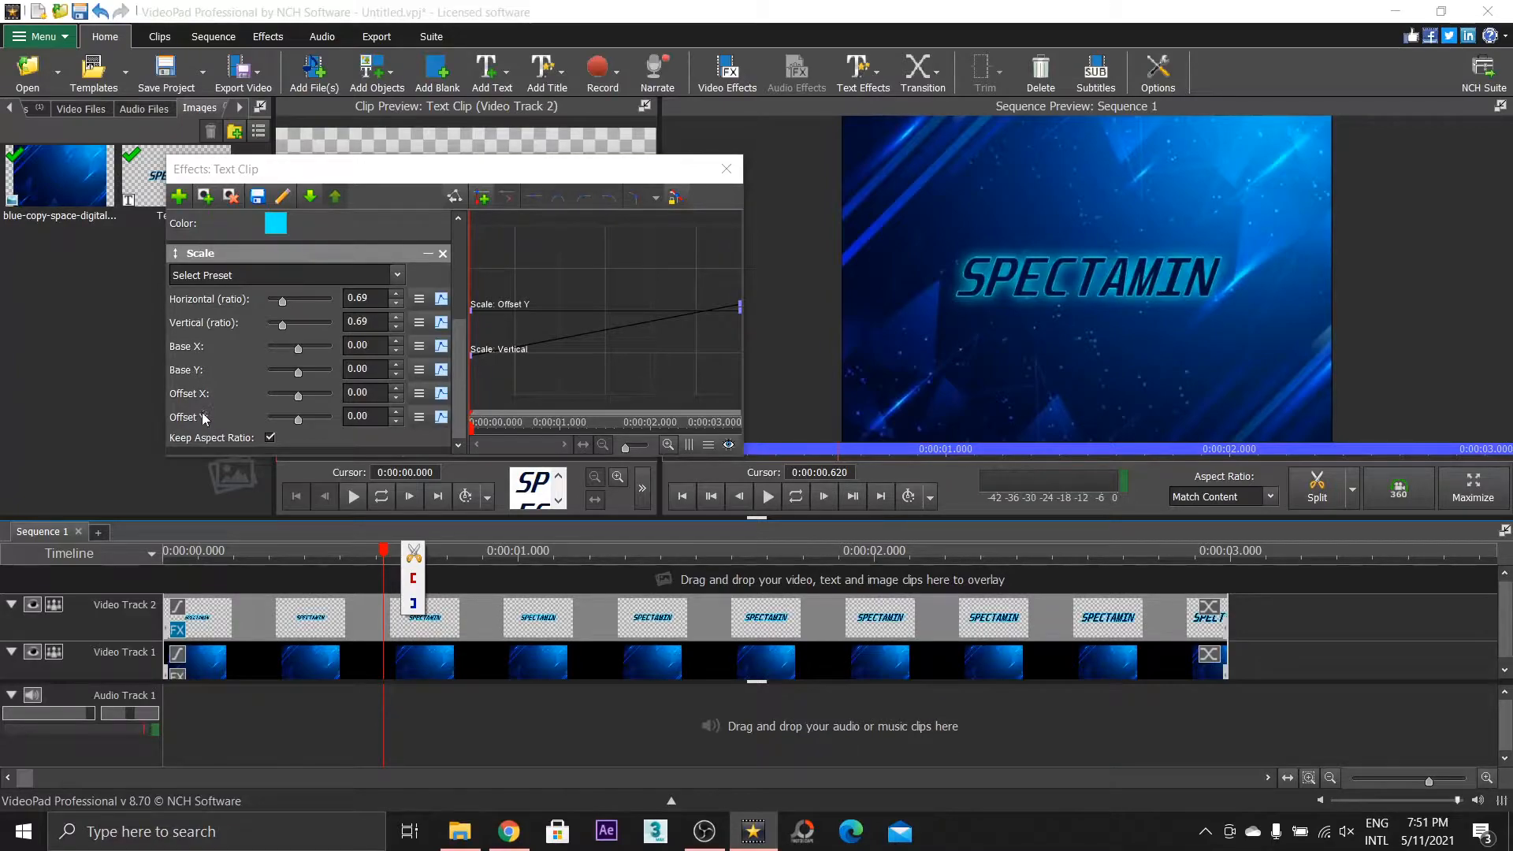
left_click_drag(462, 360, 475, 307)
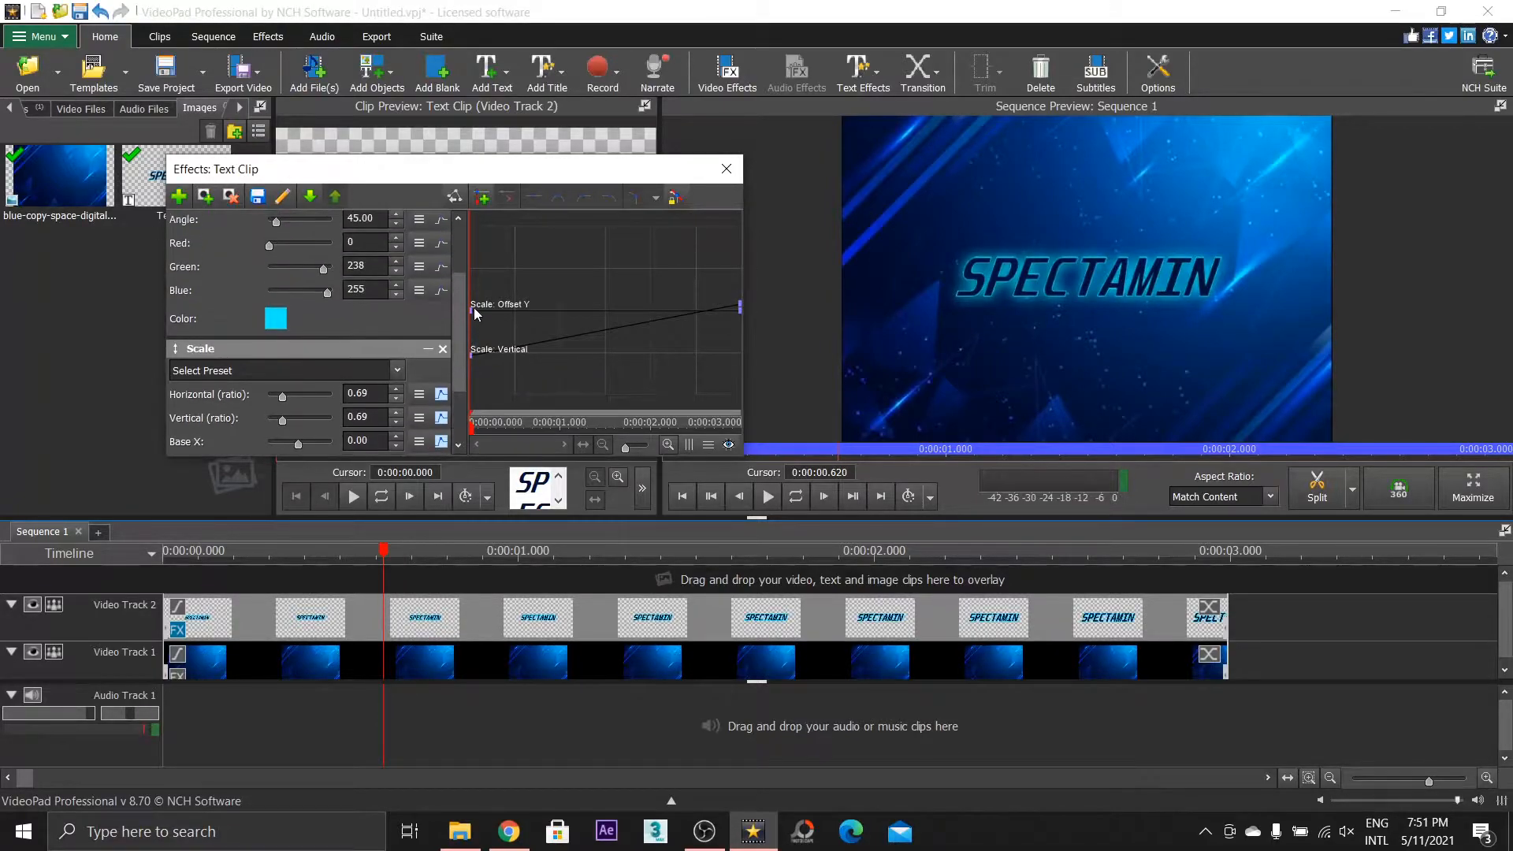
left_click(427, 350)
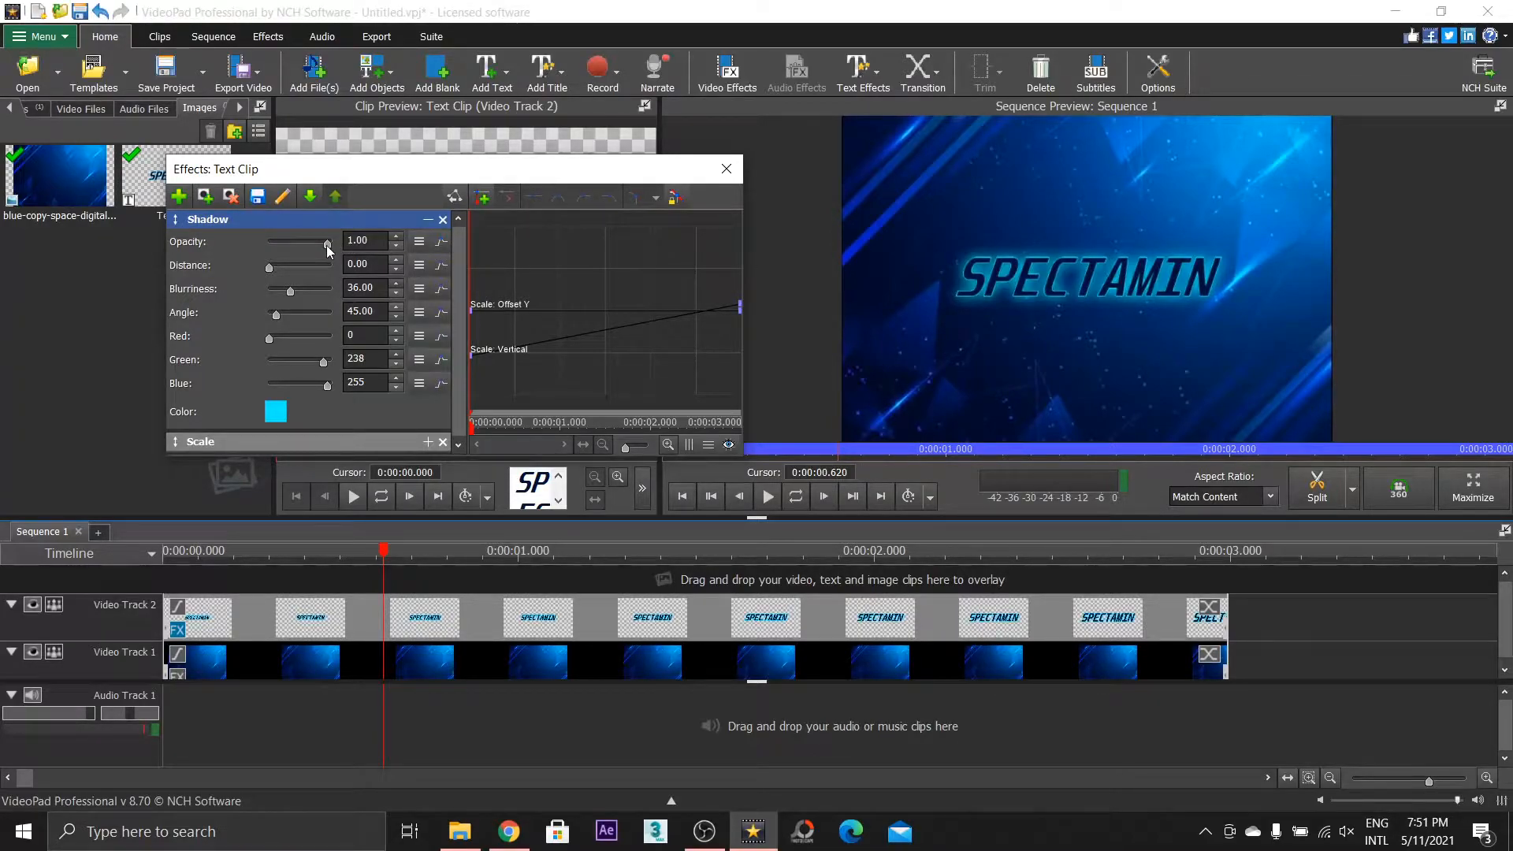
left_click_drag(305, 244, 239, 244)
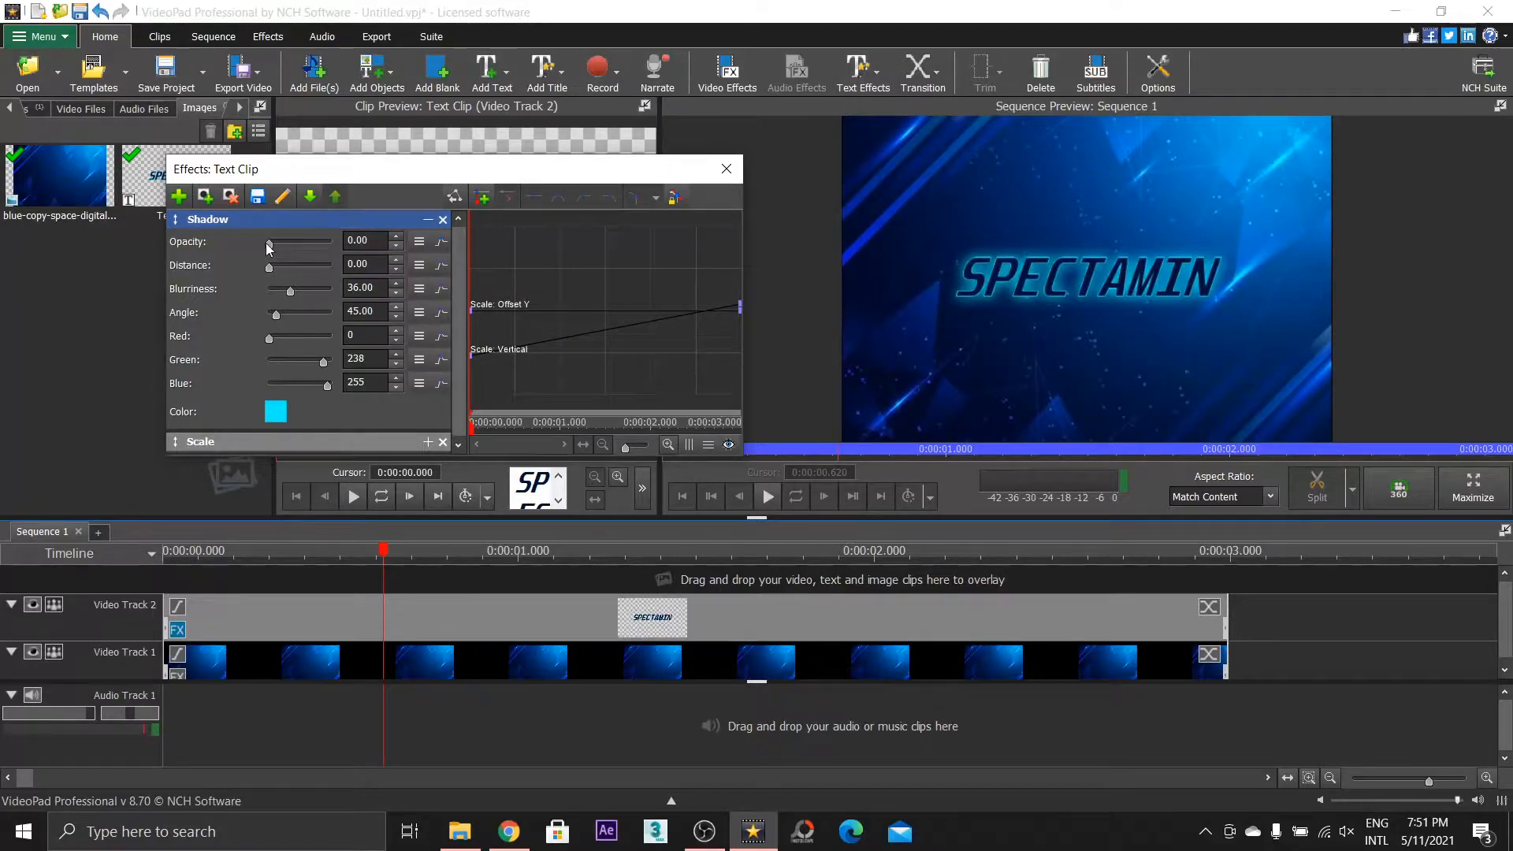
left_click_drag(268, 247, 331, 244)
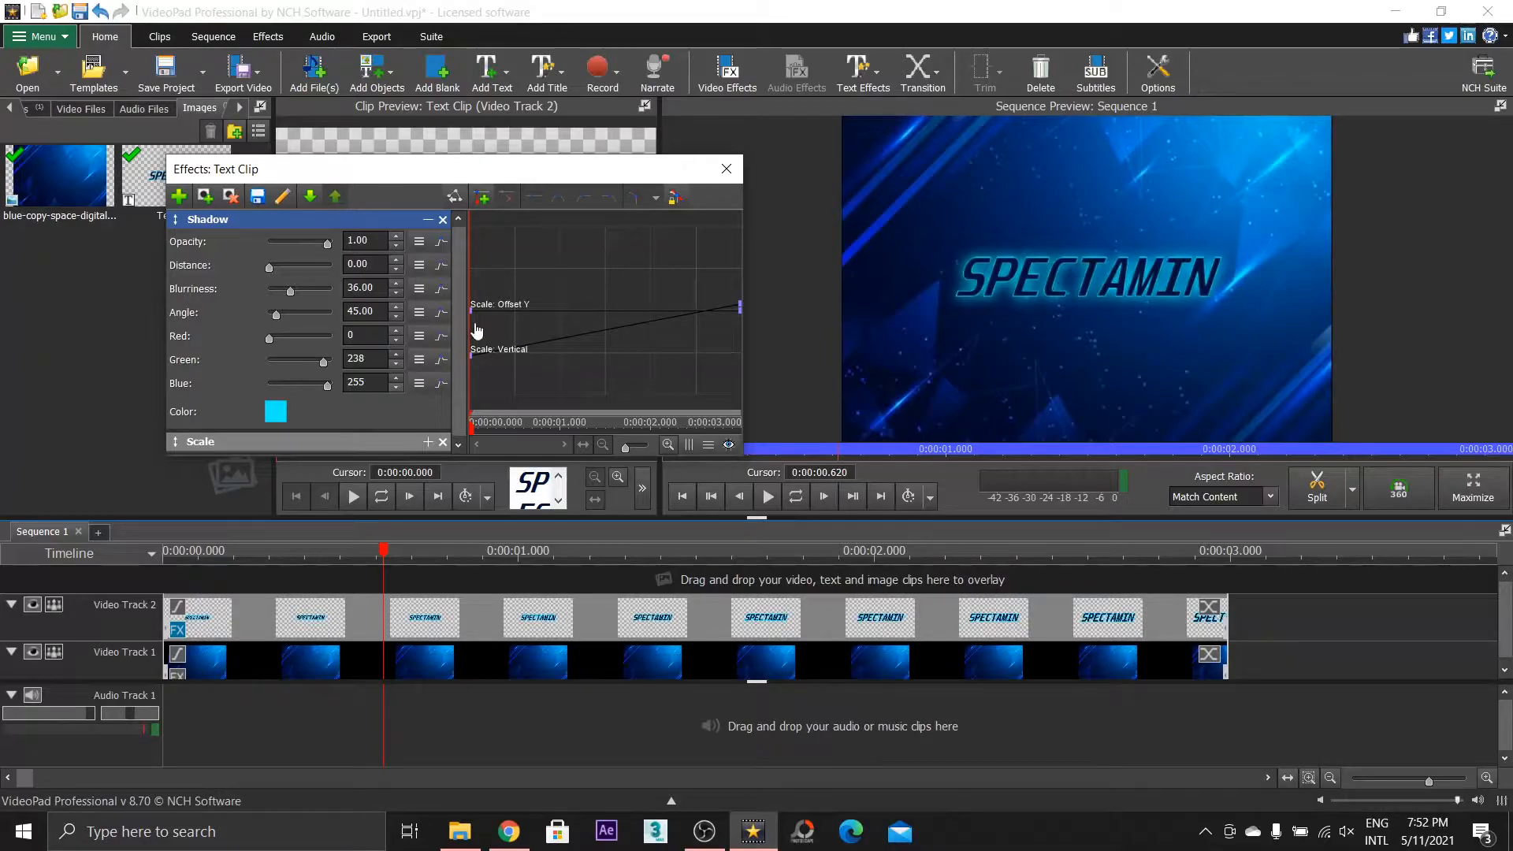
Animate the shadow's blurriness from 61 at the start of the text clip to 11 at 3 seconds
left_click(479, 413)
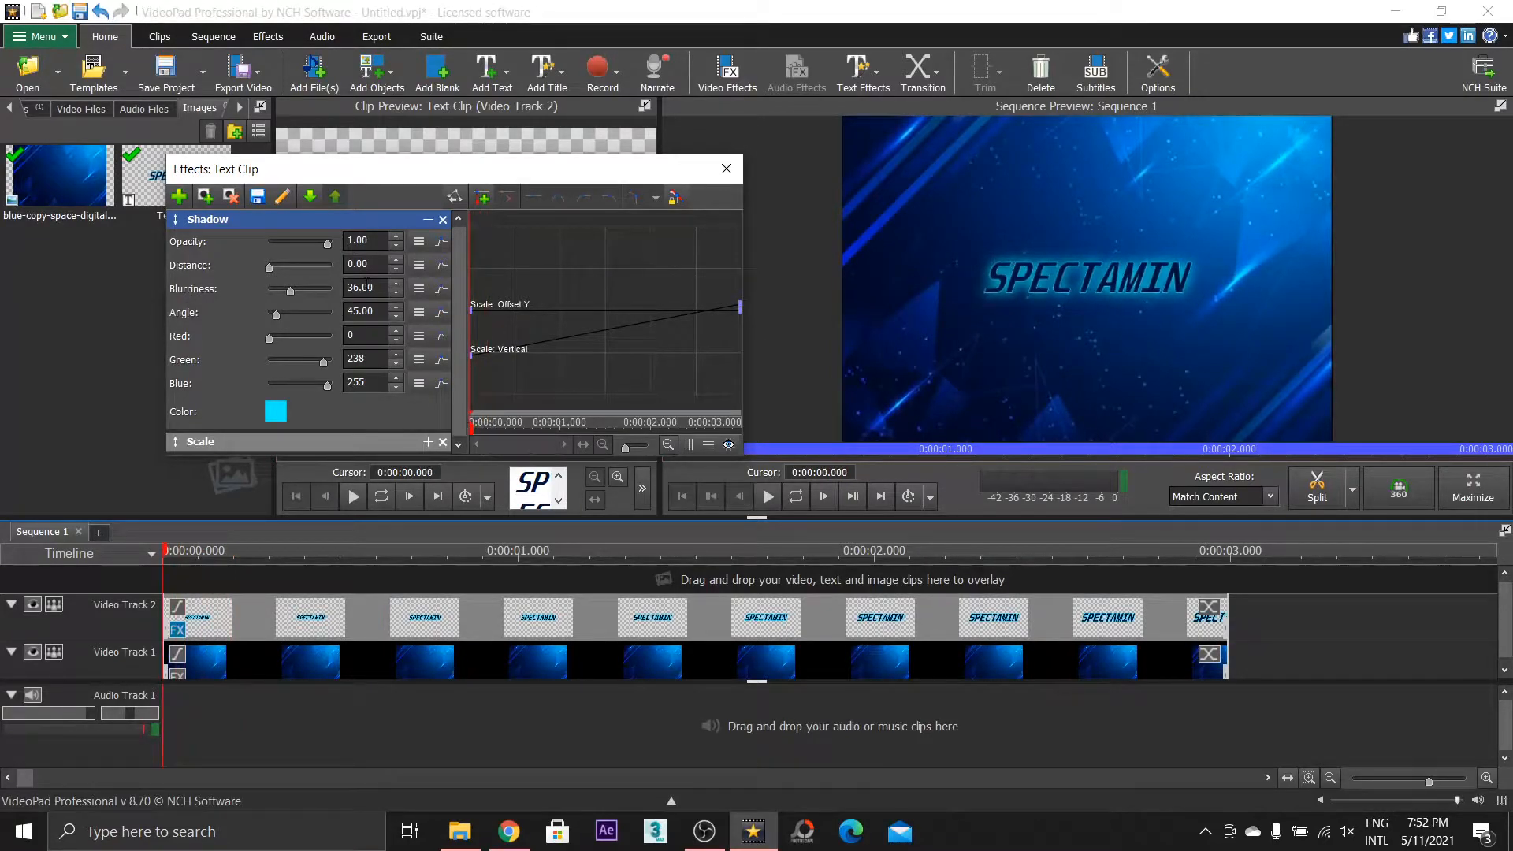
left_click(445, 291)
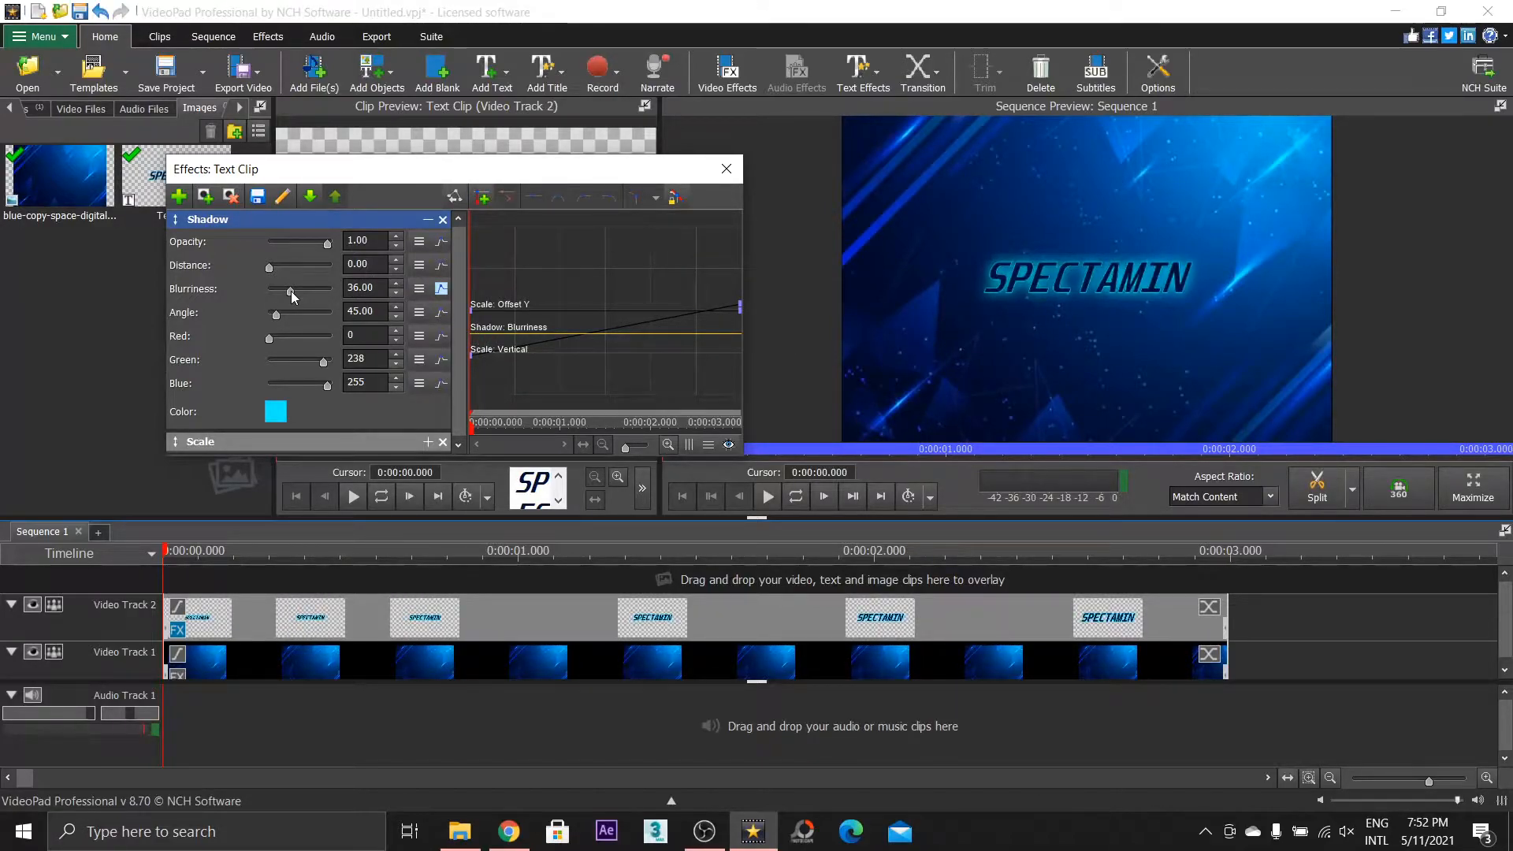
left_click_drag(290, 291, 305, 291)
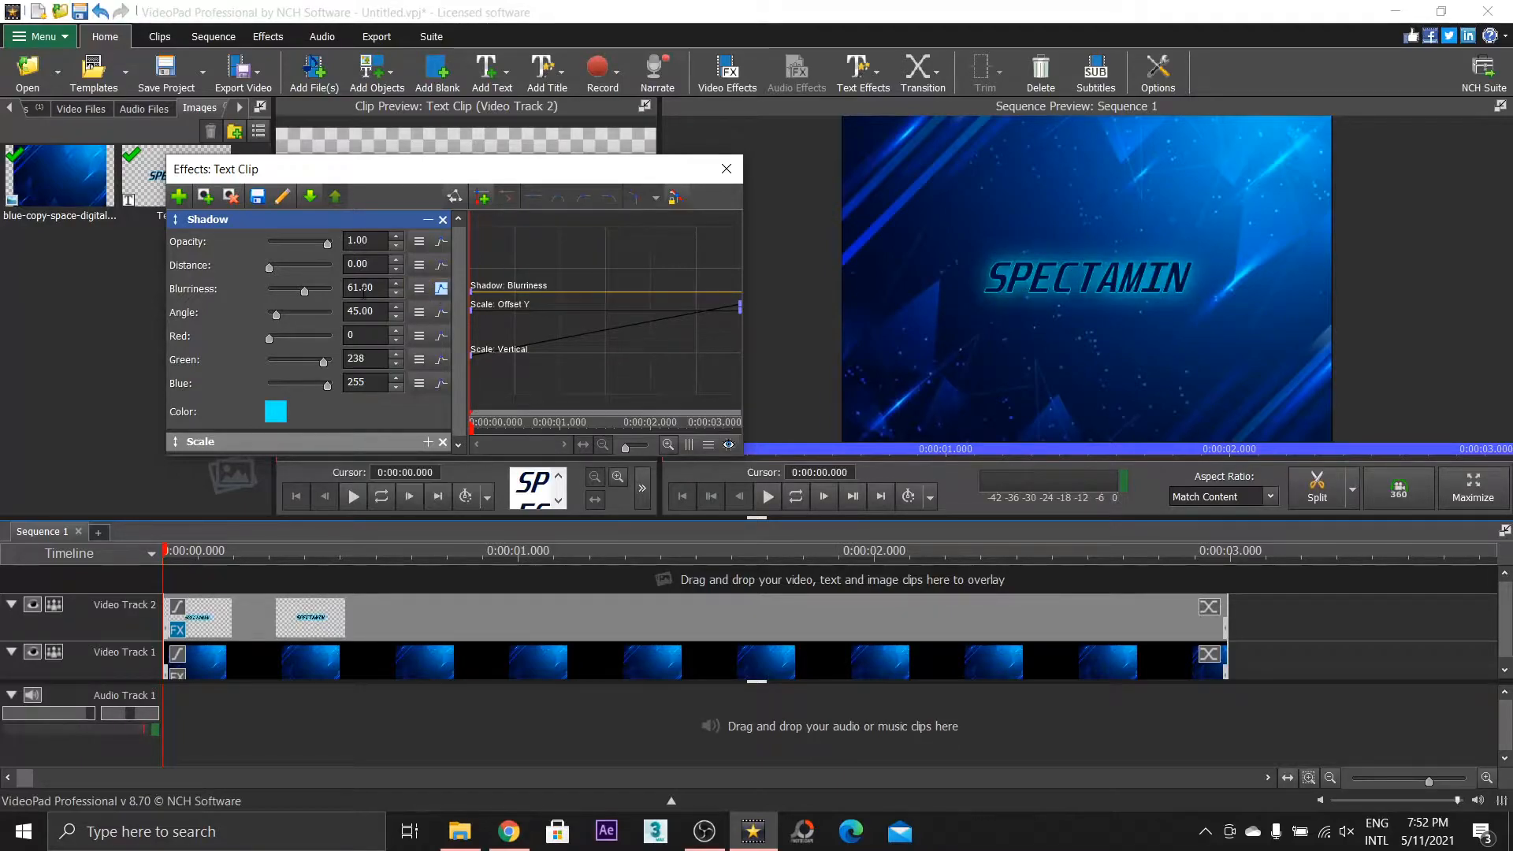
left_click_drag(478, 431, 739, 432)
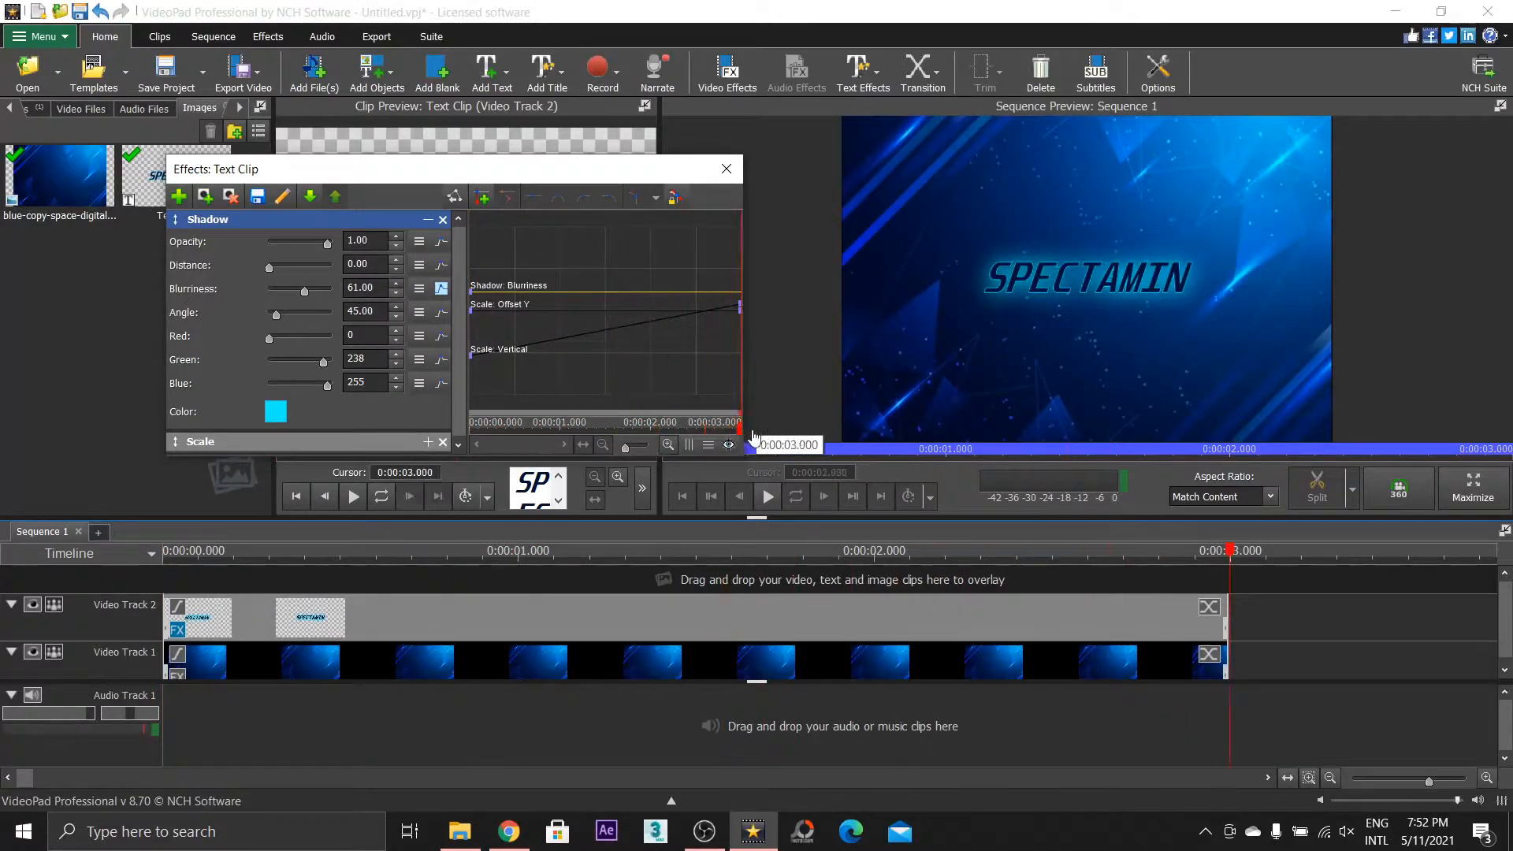
left_click_drag(304, 291, 275, 291)
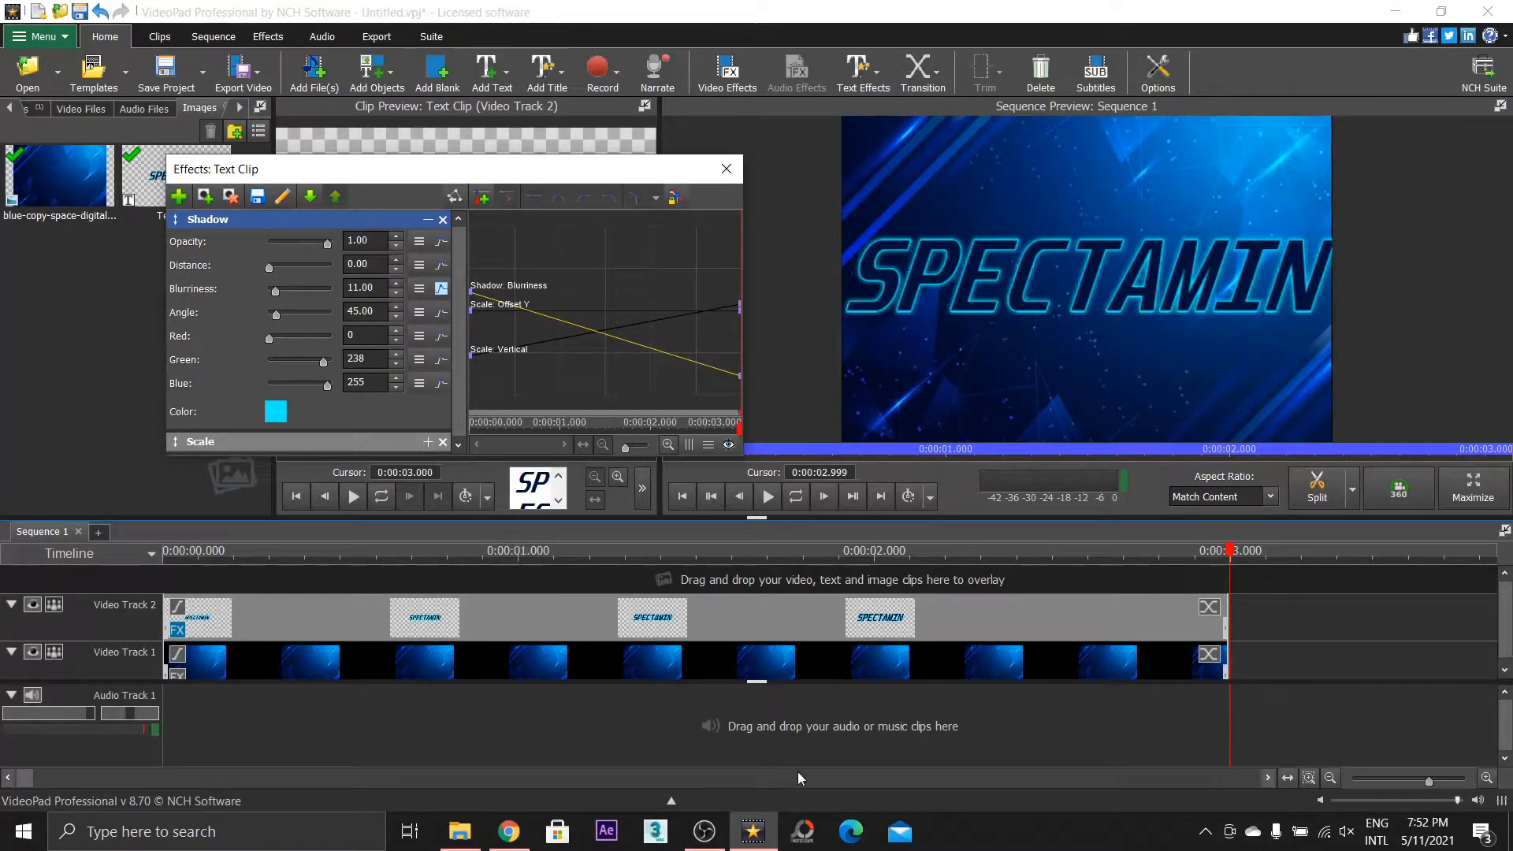
left_click(707, 838)
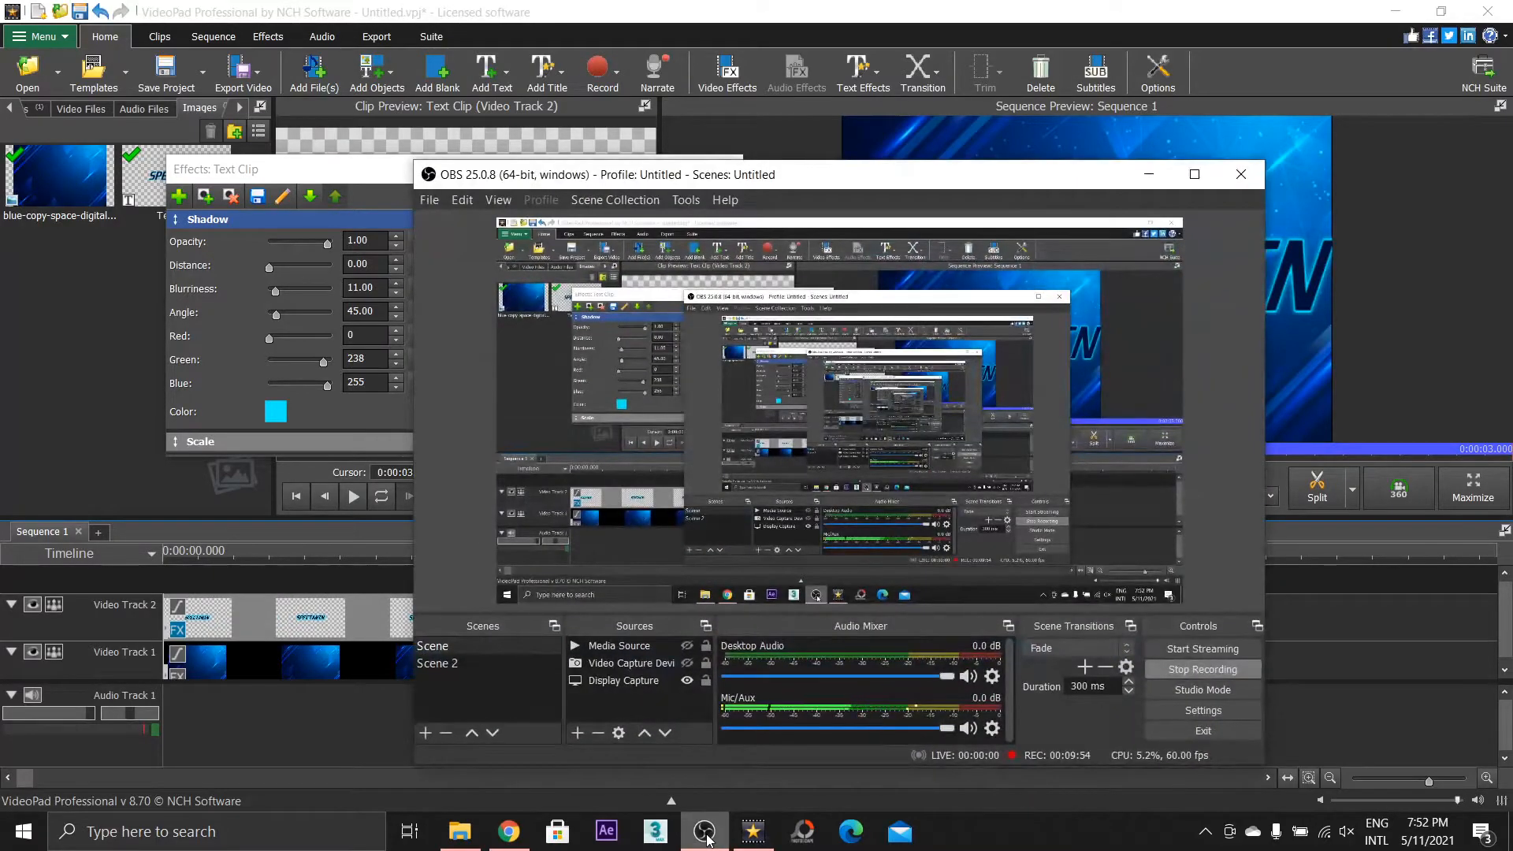
left_click(707, 838)
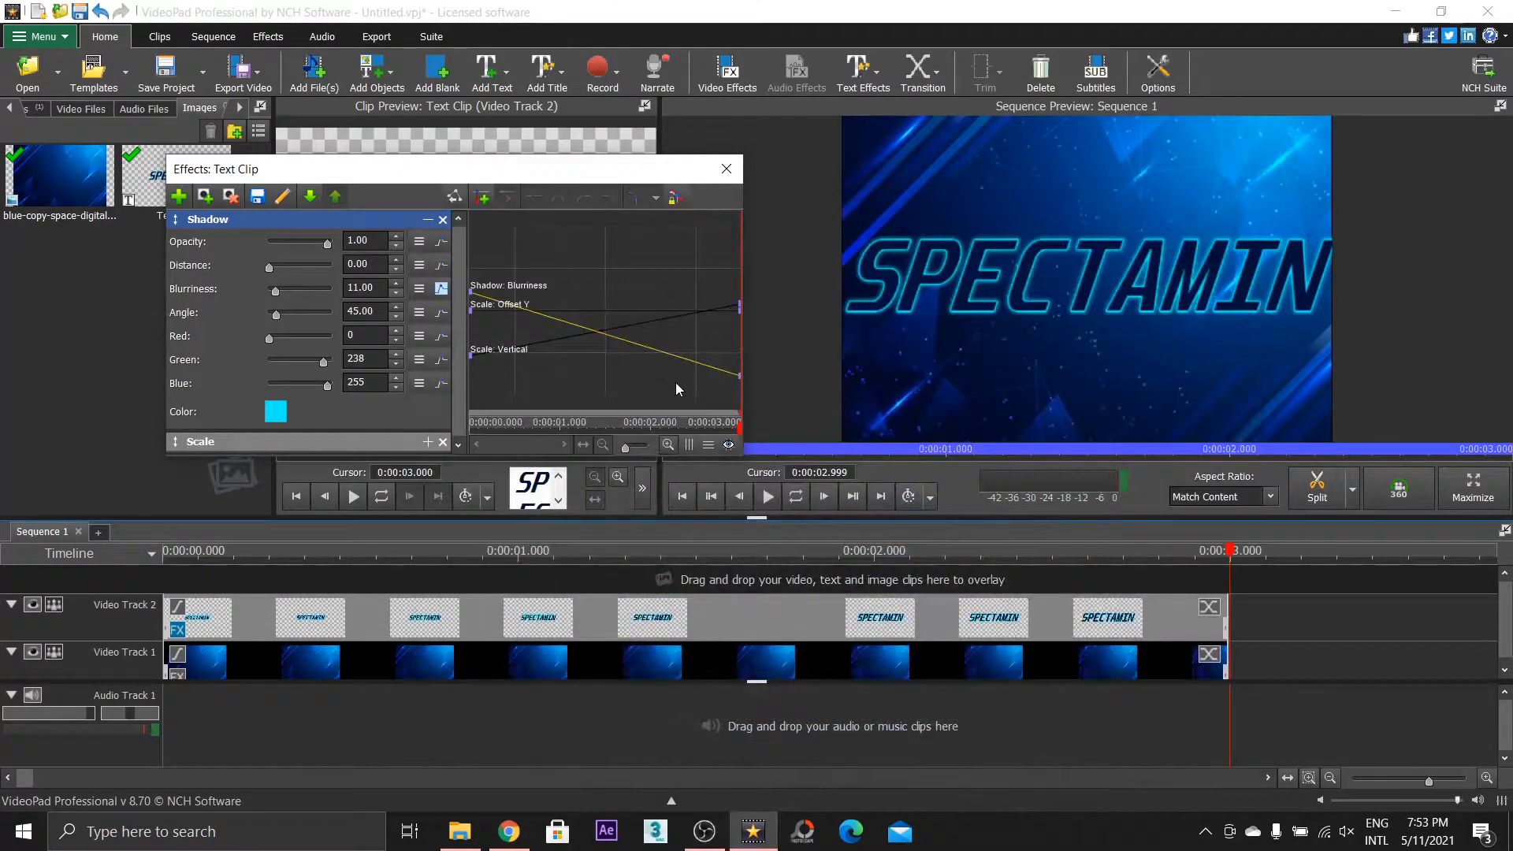
Add a Scale effect to the background image clip on Video Track 1 and set its horizontal and vertical ratios to 1.29
left_click_drag(1198, 551, 243, 670)
left_click(344, 674)
left_click(415, 569)
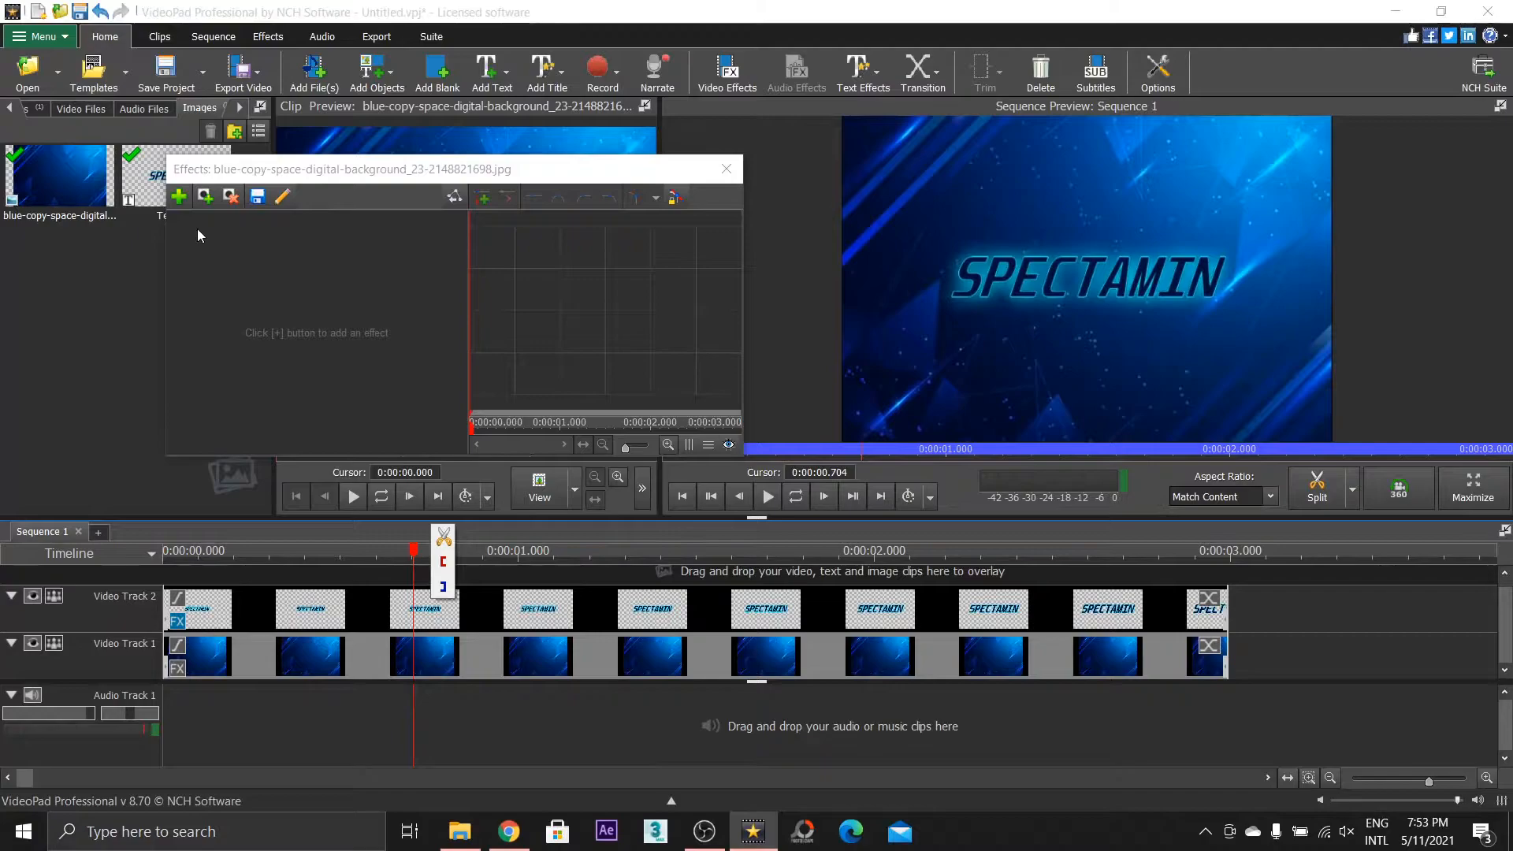
left_click_drag(213, 555, 163, 569)
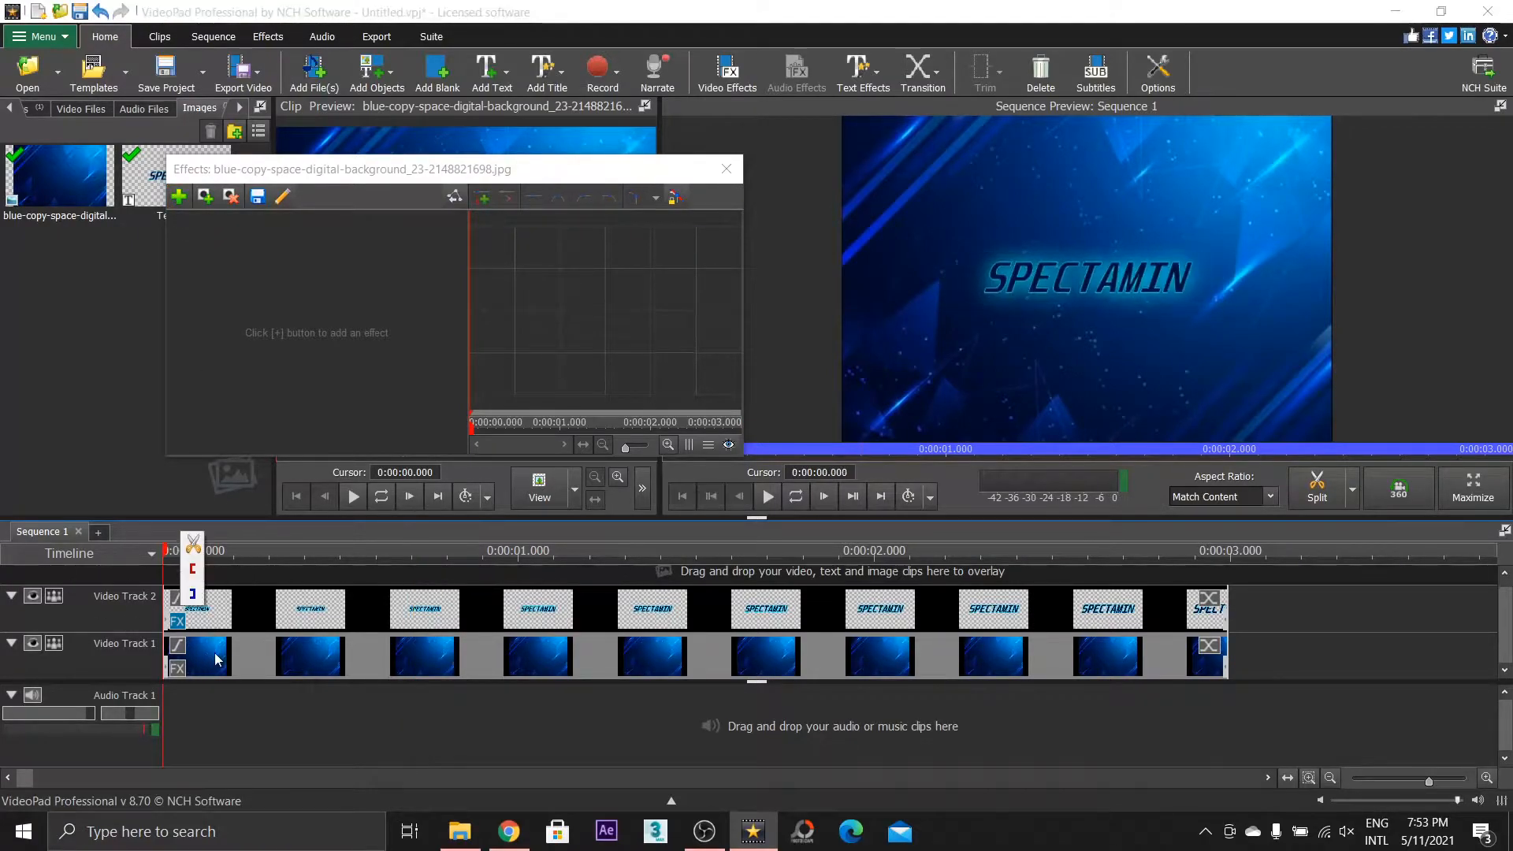
left_click(178, 196)
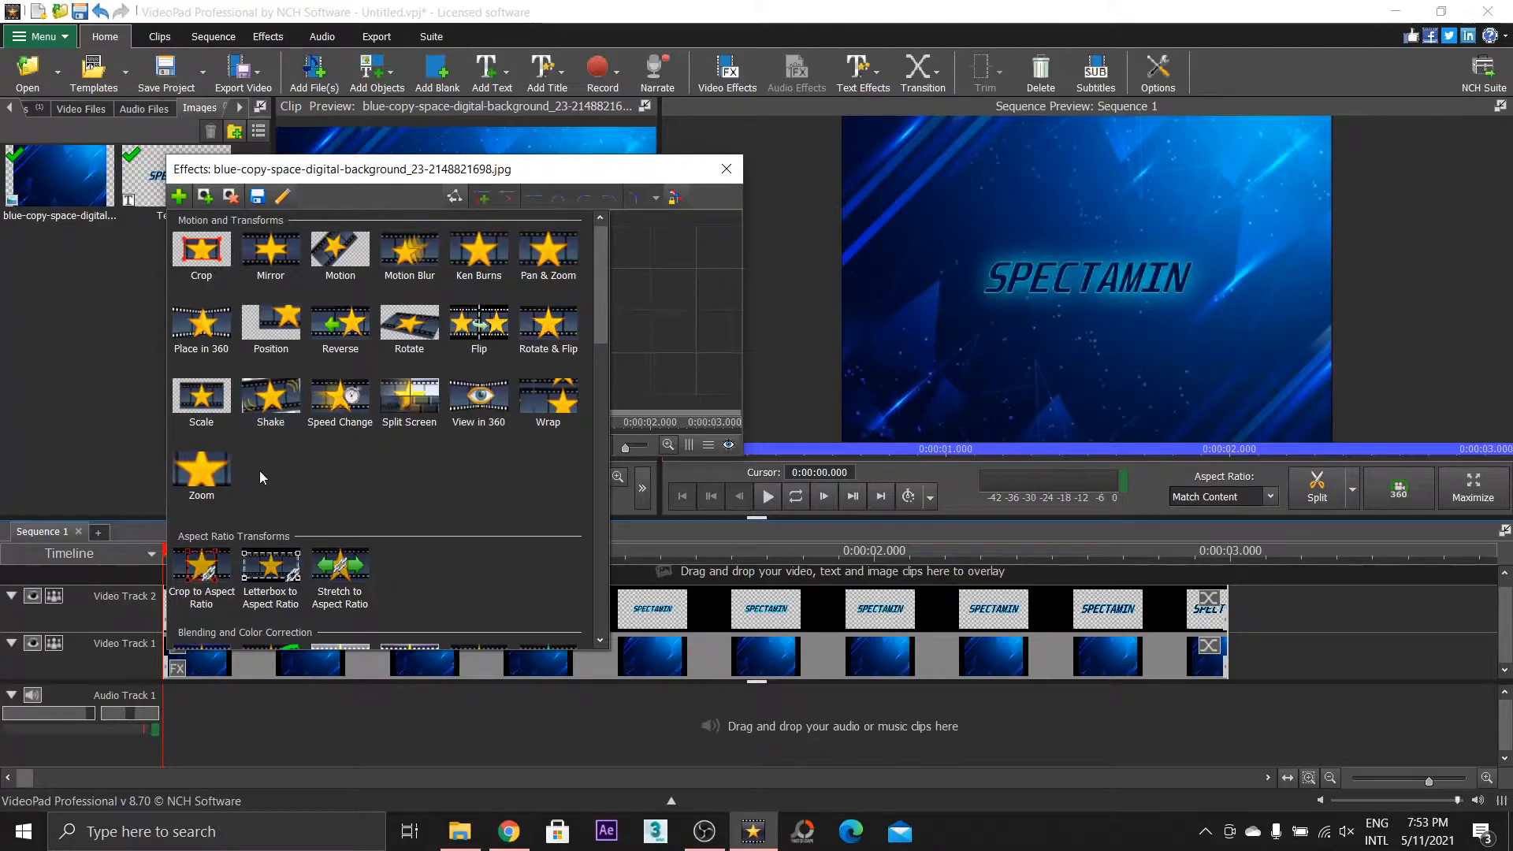
left_click(201, 399)
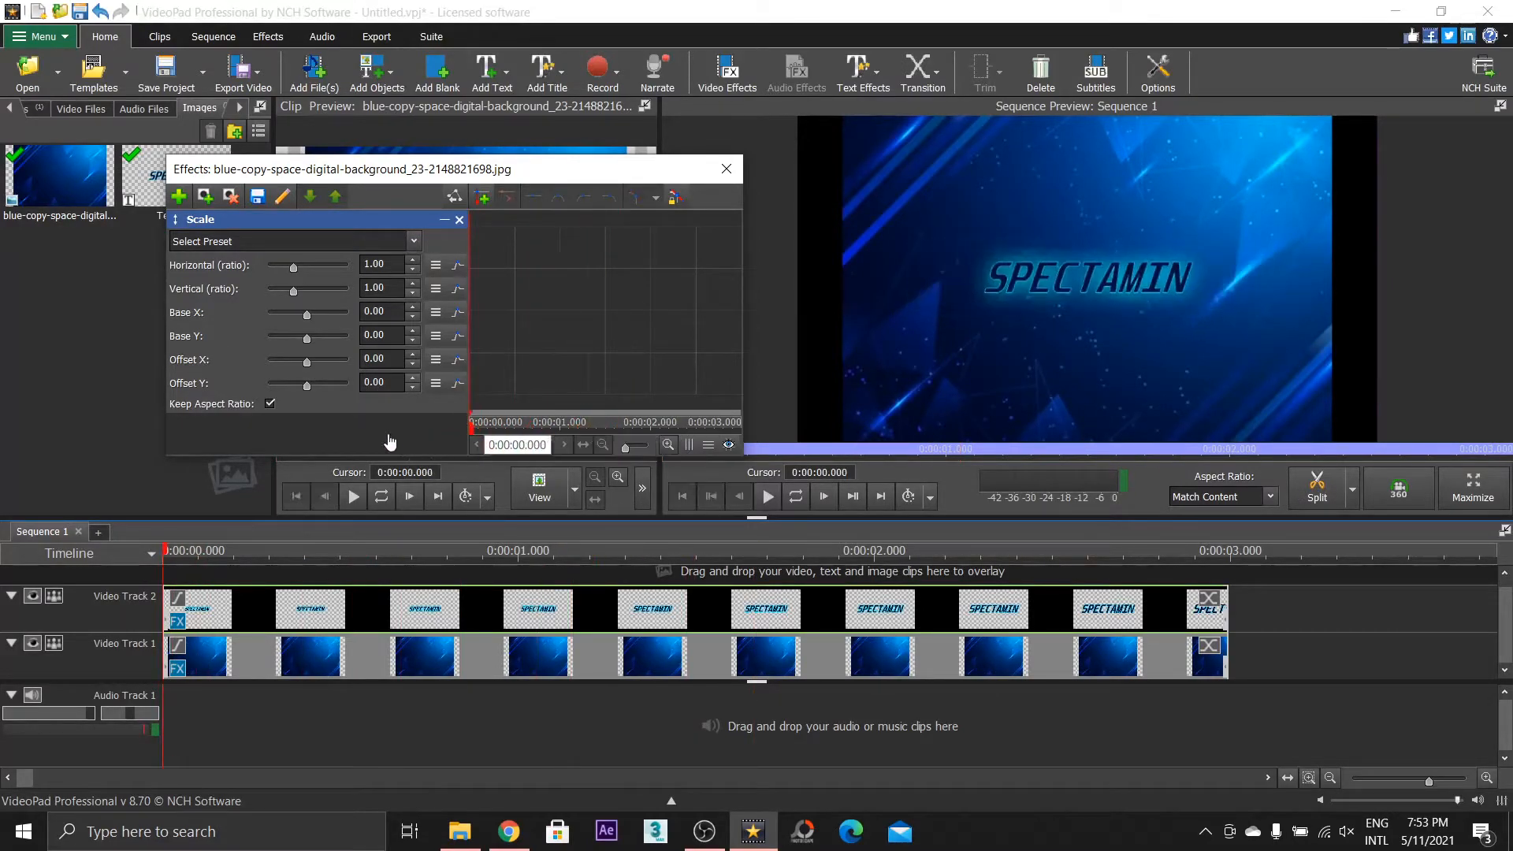
left_click_drag(293, 290, 303, 293)
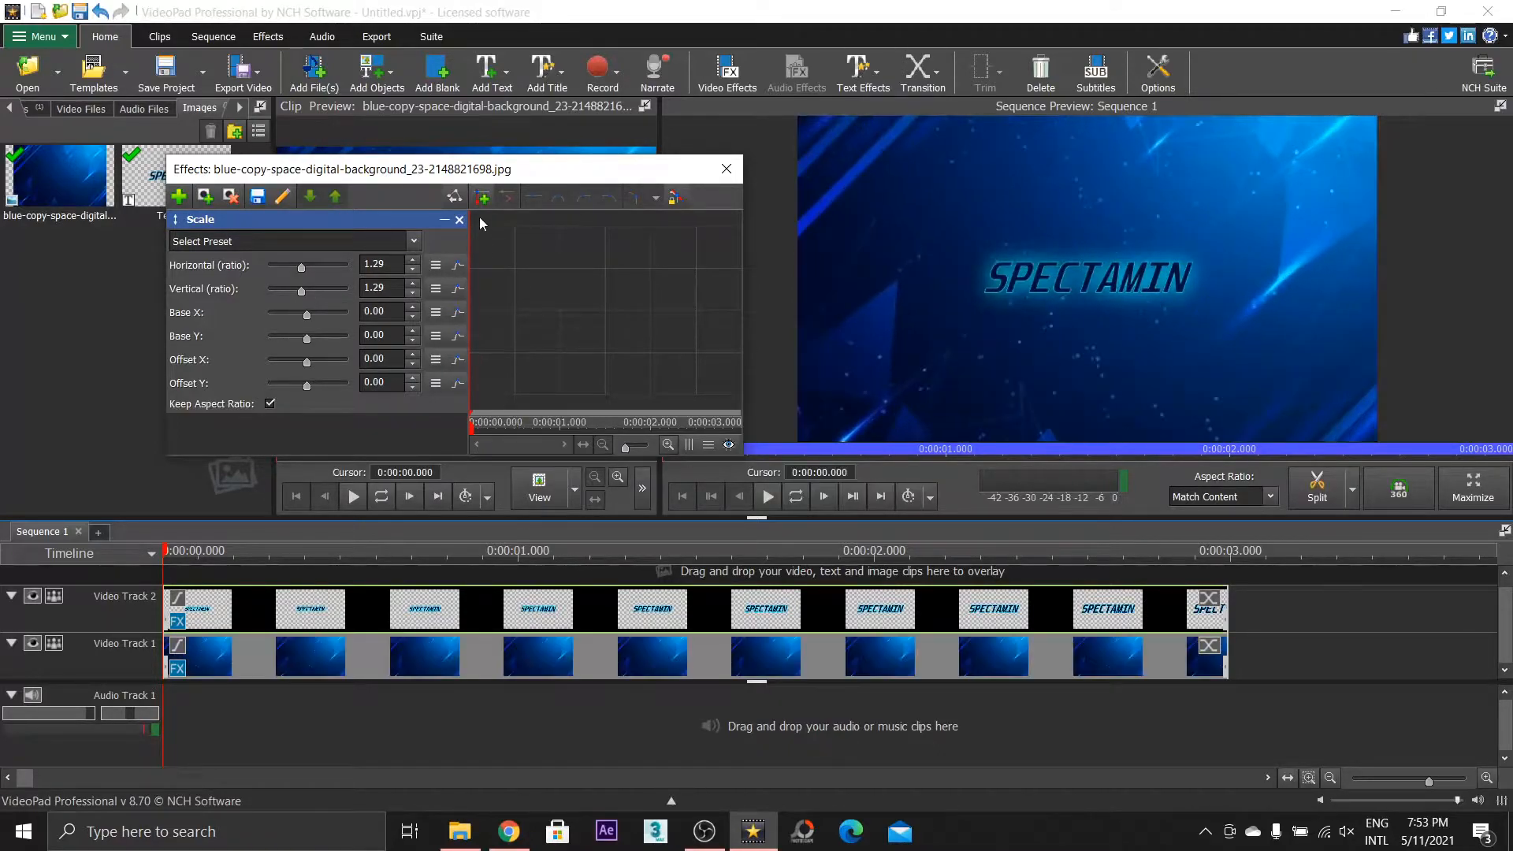
Keyframe the background's scale from the clip's start, setting the horizontal and vertical ratios to 1 at 3 seconds
left_click_drag(549, 436, 882, 434)
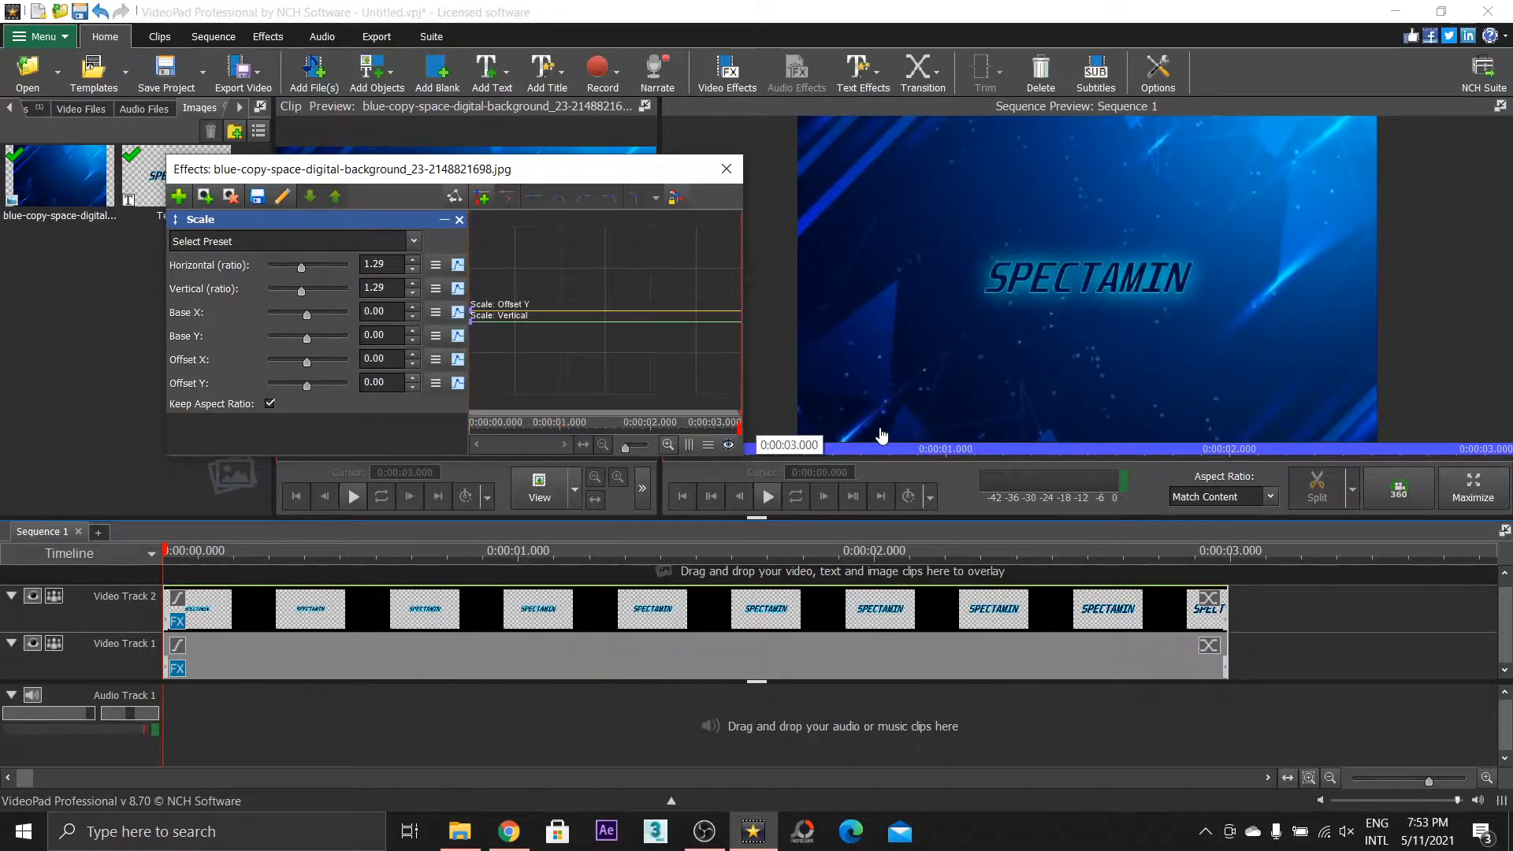
left_click(386, 282)
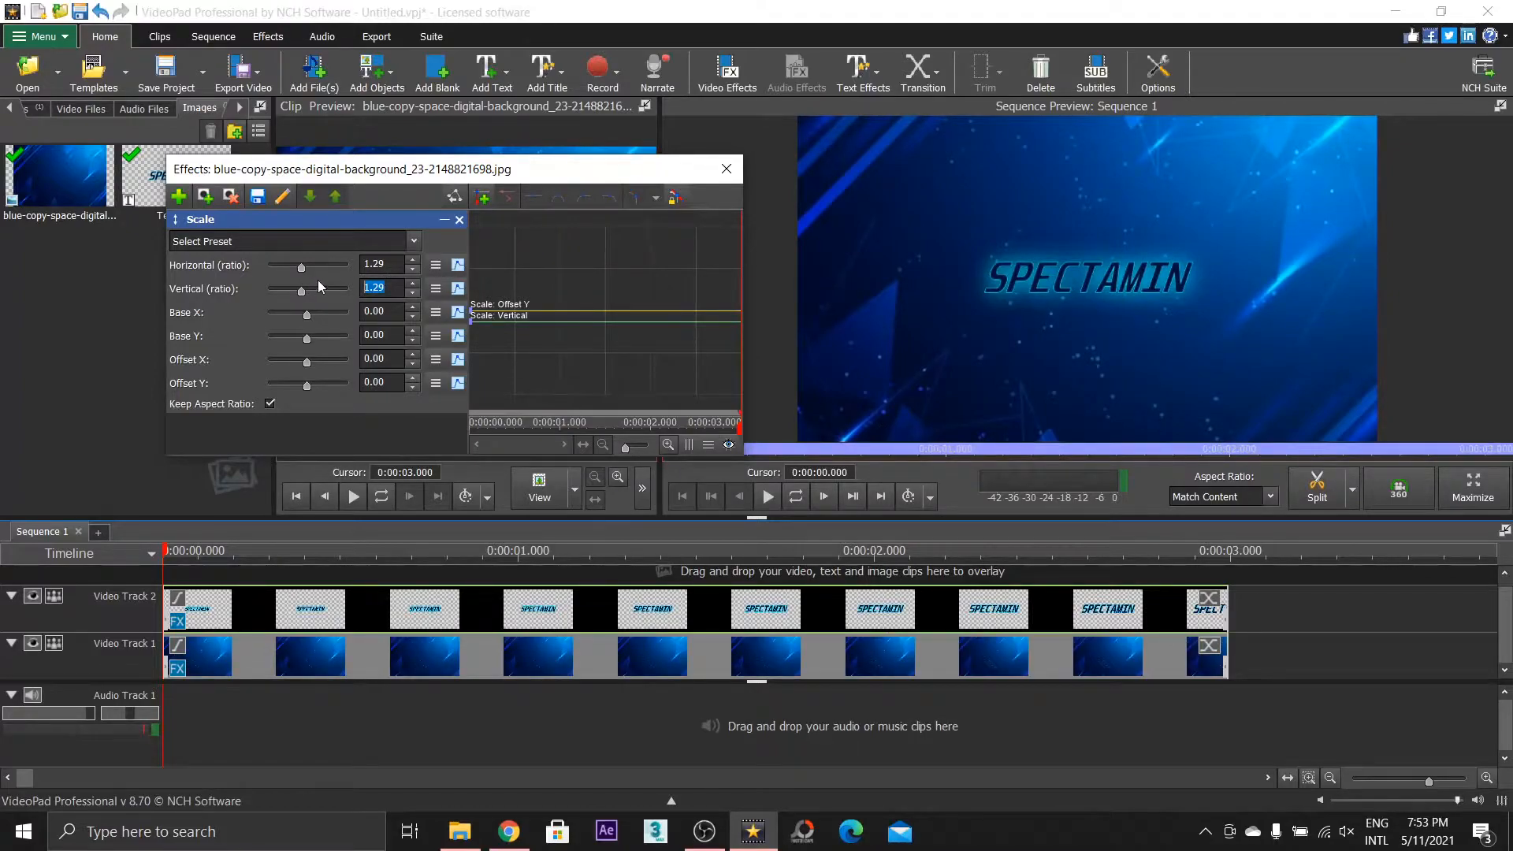
type("1")
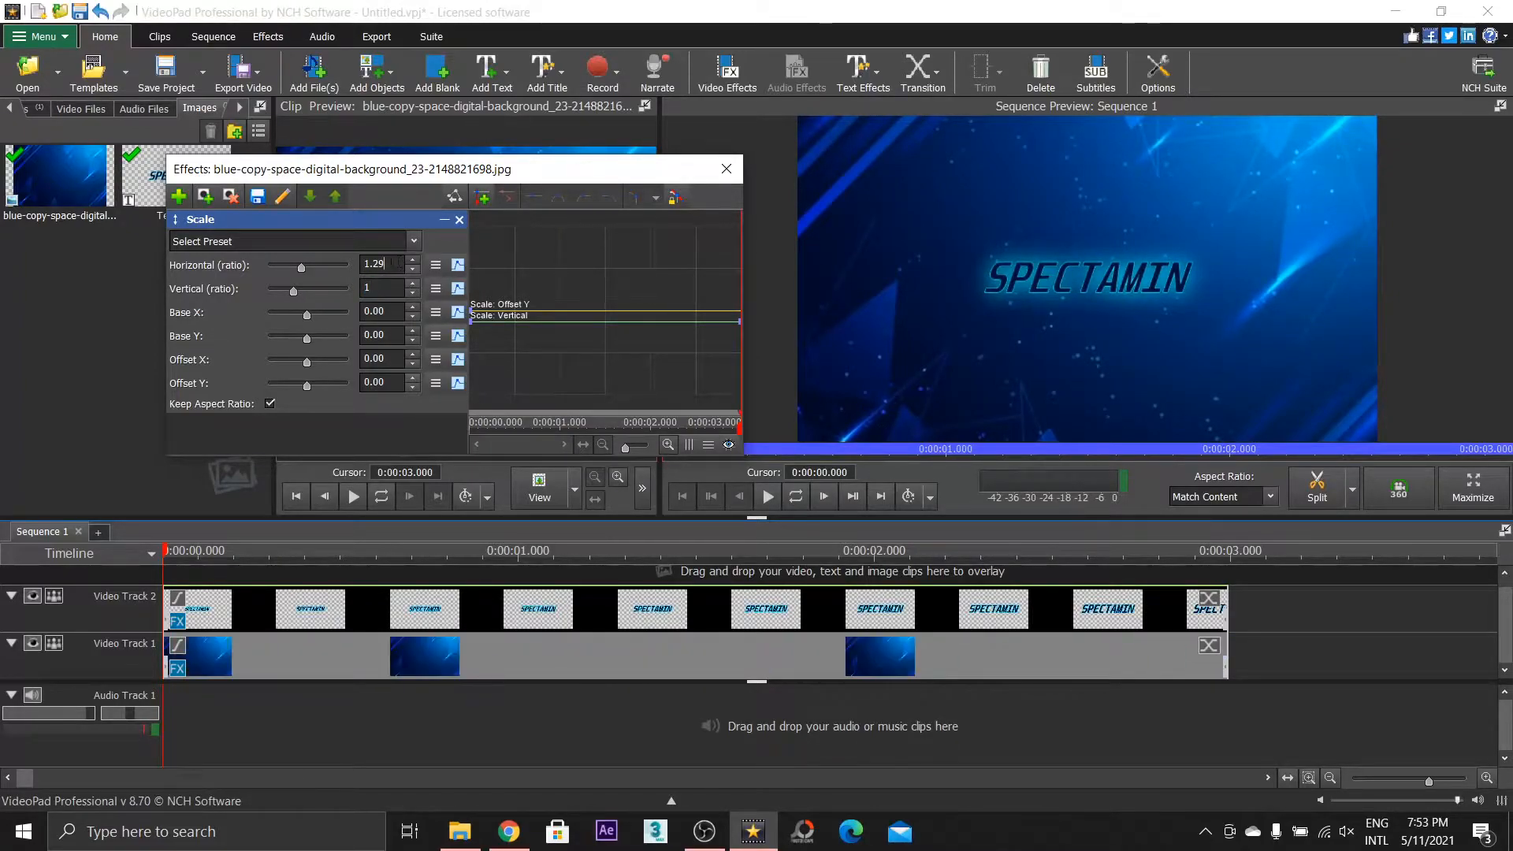
left_click_drag(387, 264, 372, 264)
key("BackSpace")
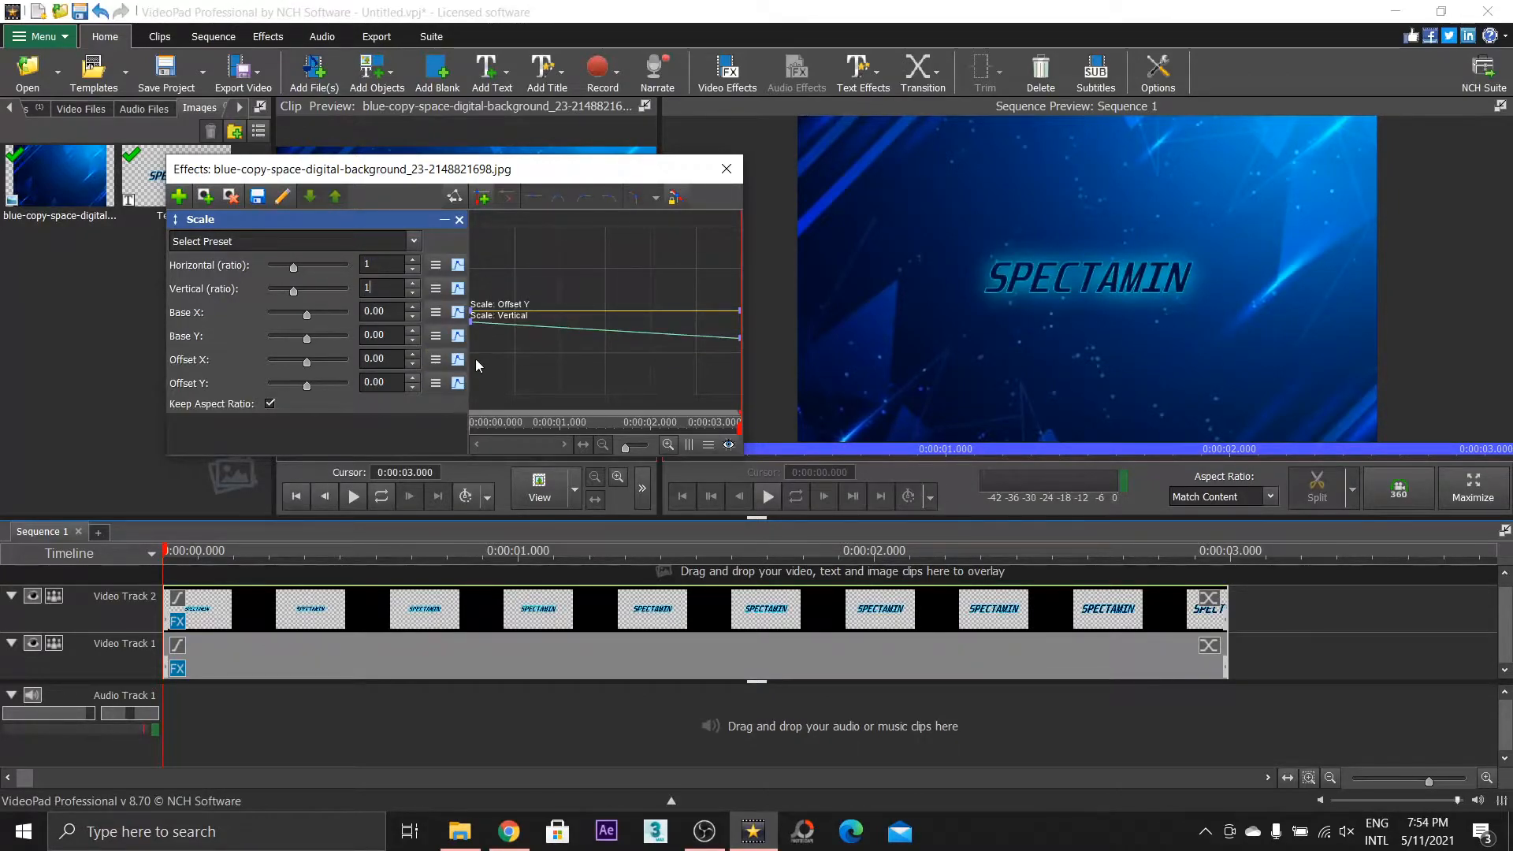
left_click_drag(607, 424, 504, 403)
left_click_drag(503, 403, 359, 419)
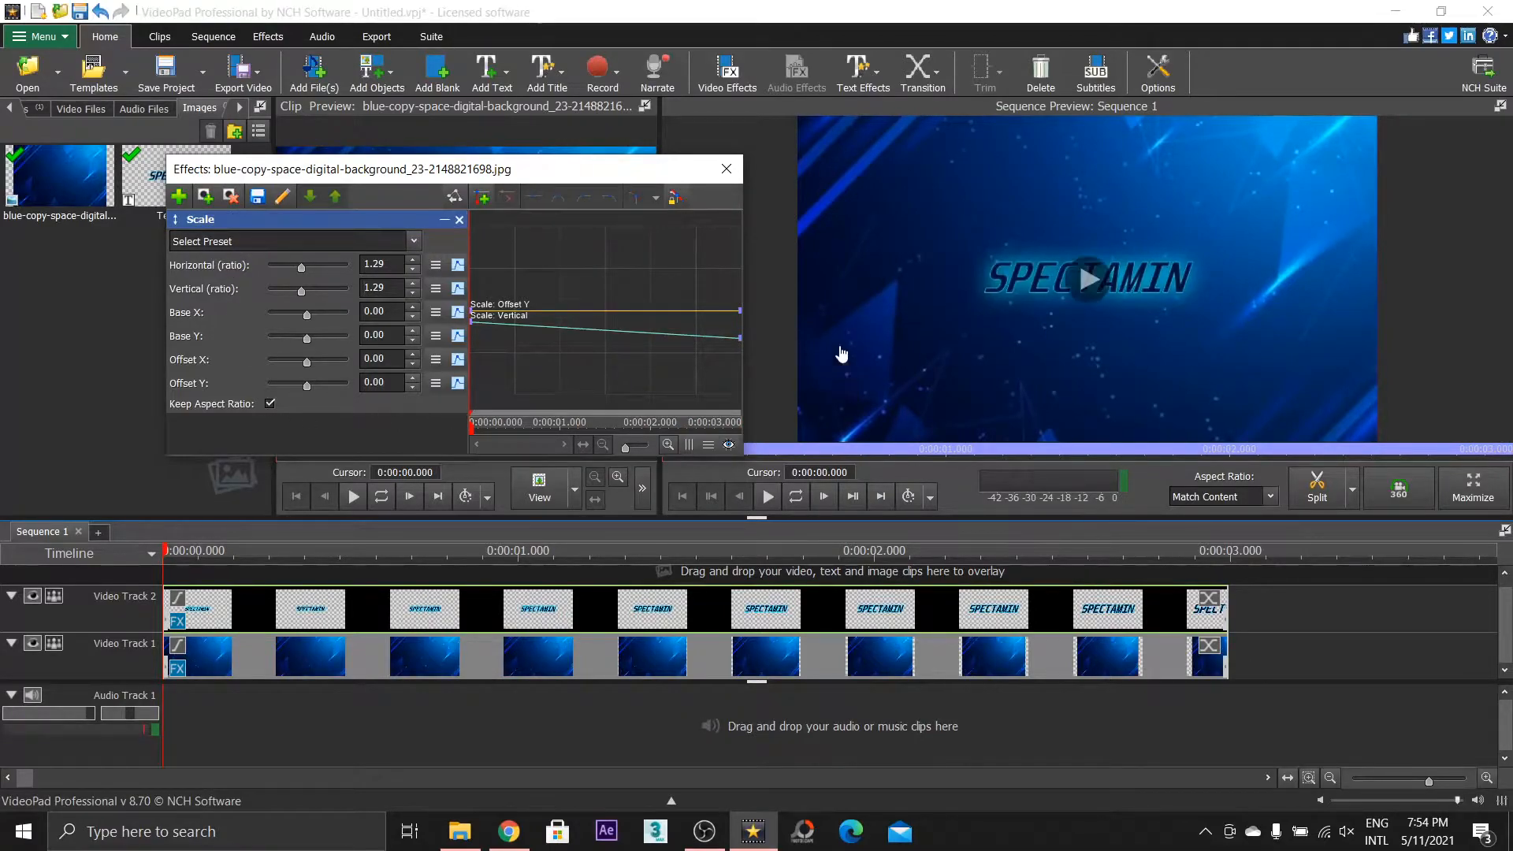
Check the background's coverage at the end of the sequence and set its scale ratios at 3 seconds to 1.21
left_click_drag(230, 555, 1115, 571)
left_click(424, 700)
left_click(1273, 572)
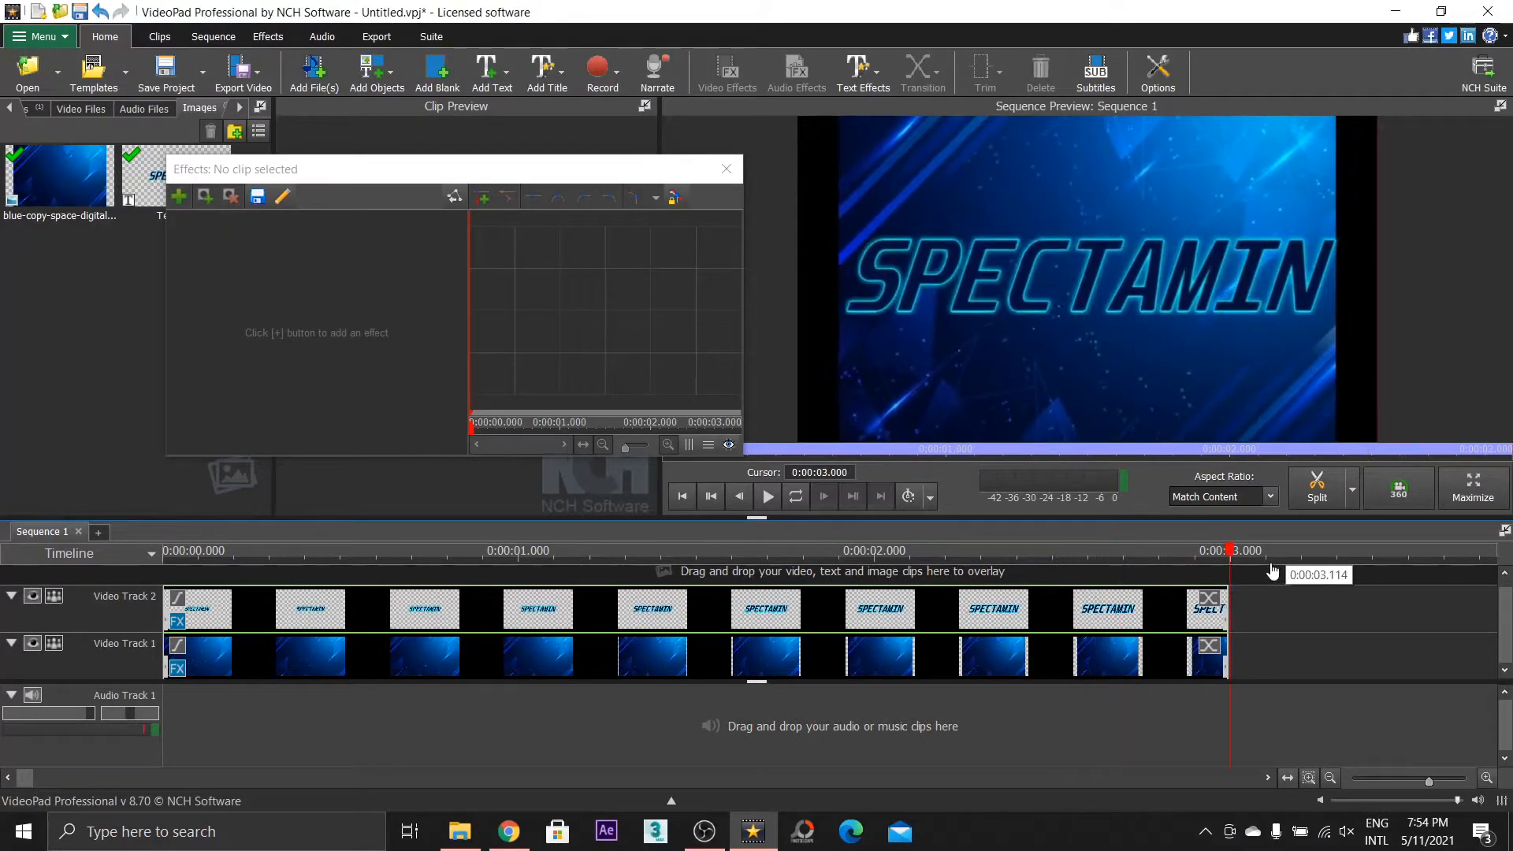
left_click(1115, 666)
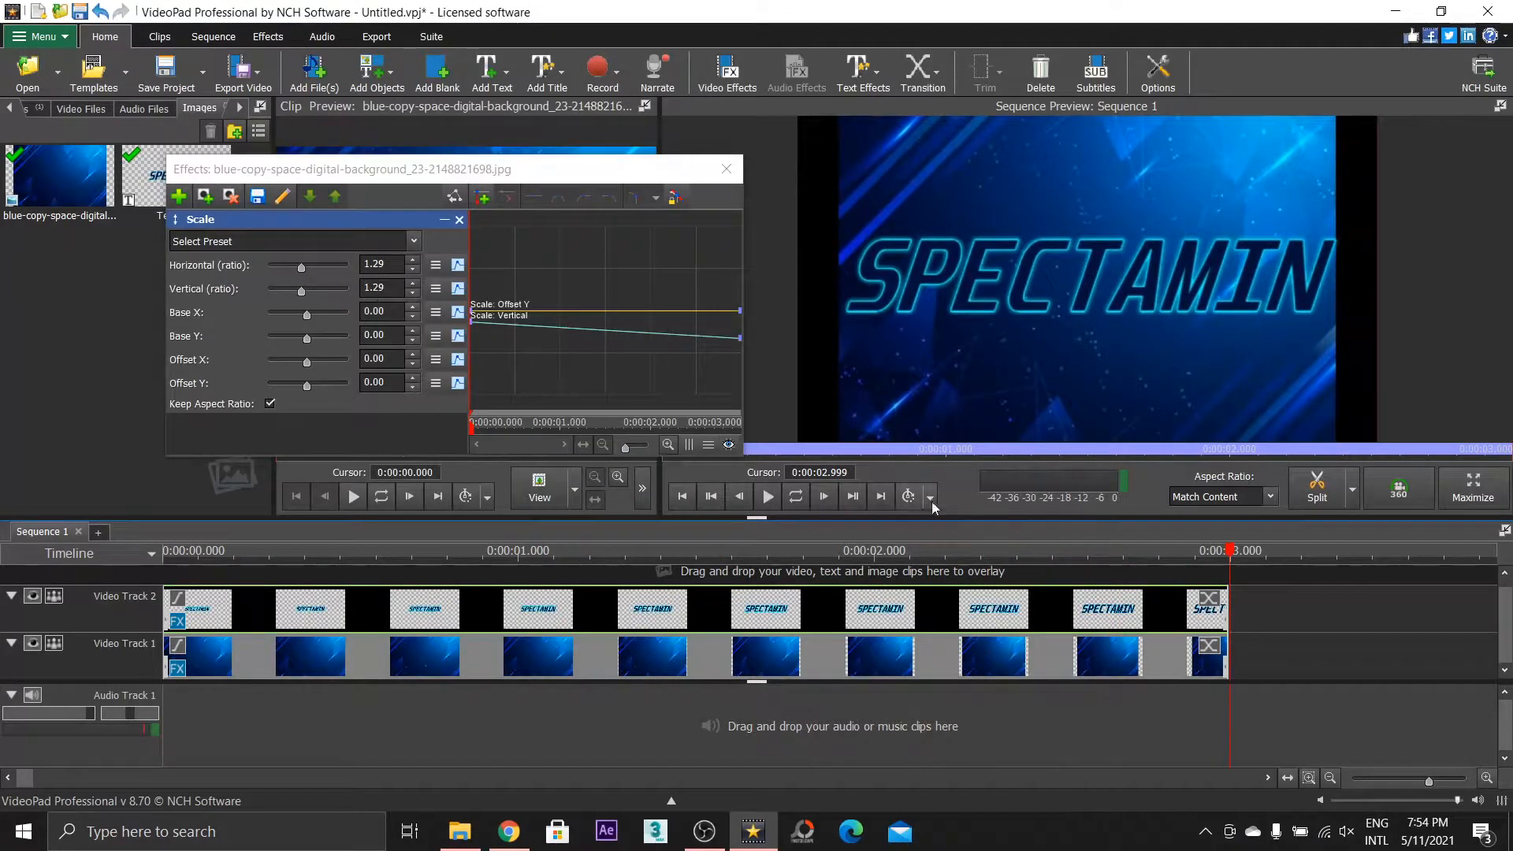
left_click(1205, 552)
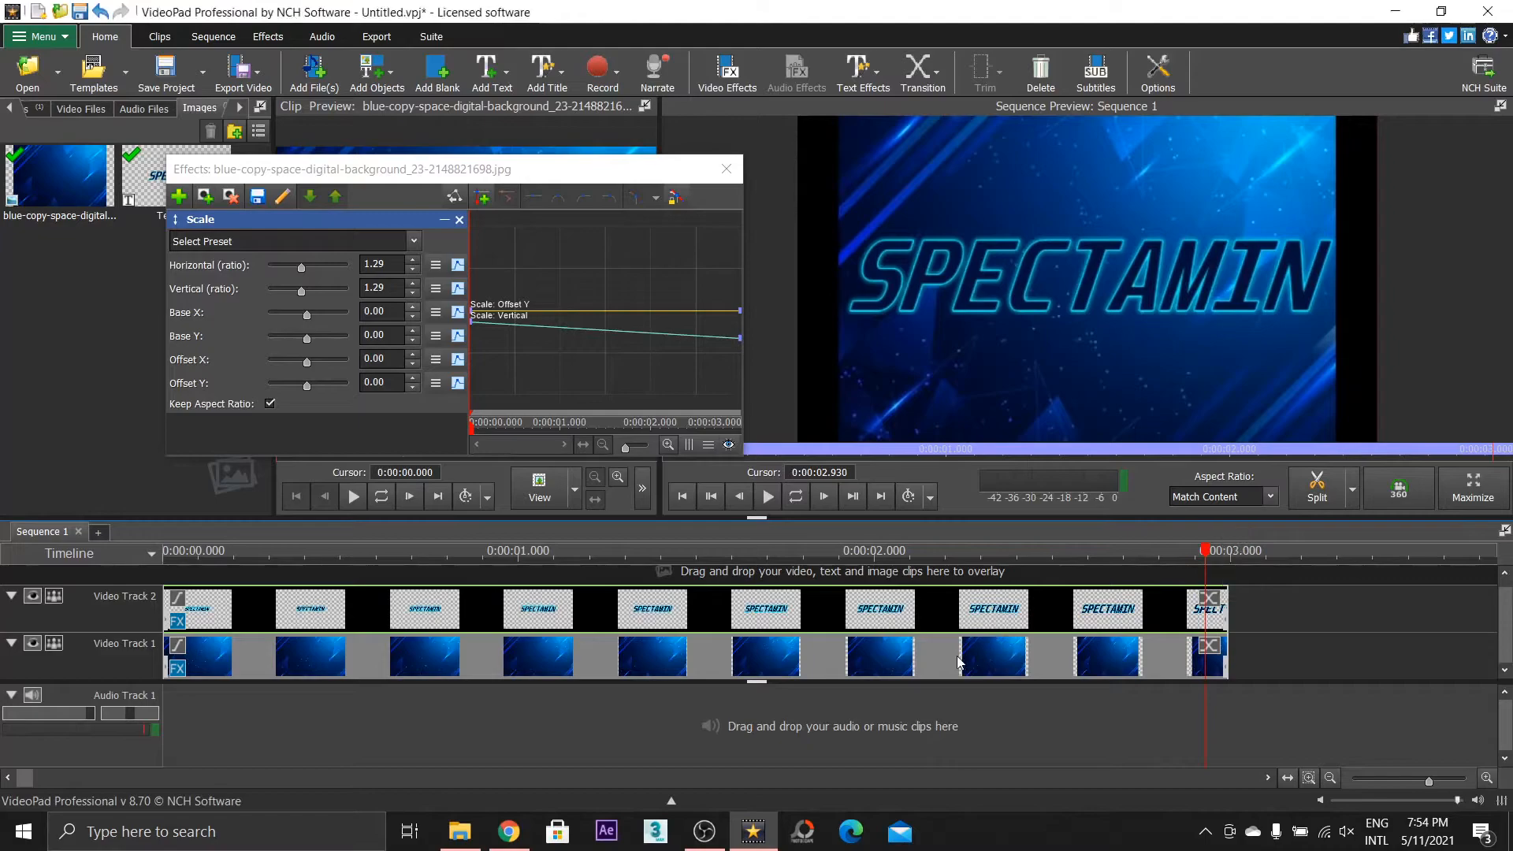
left_click_drag(472, 425, 739, 425)
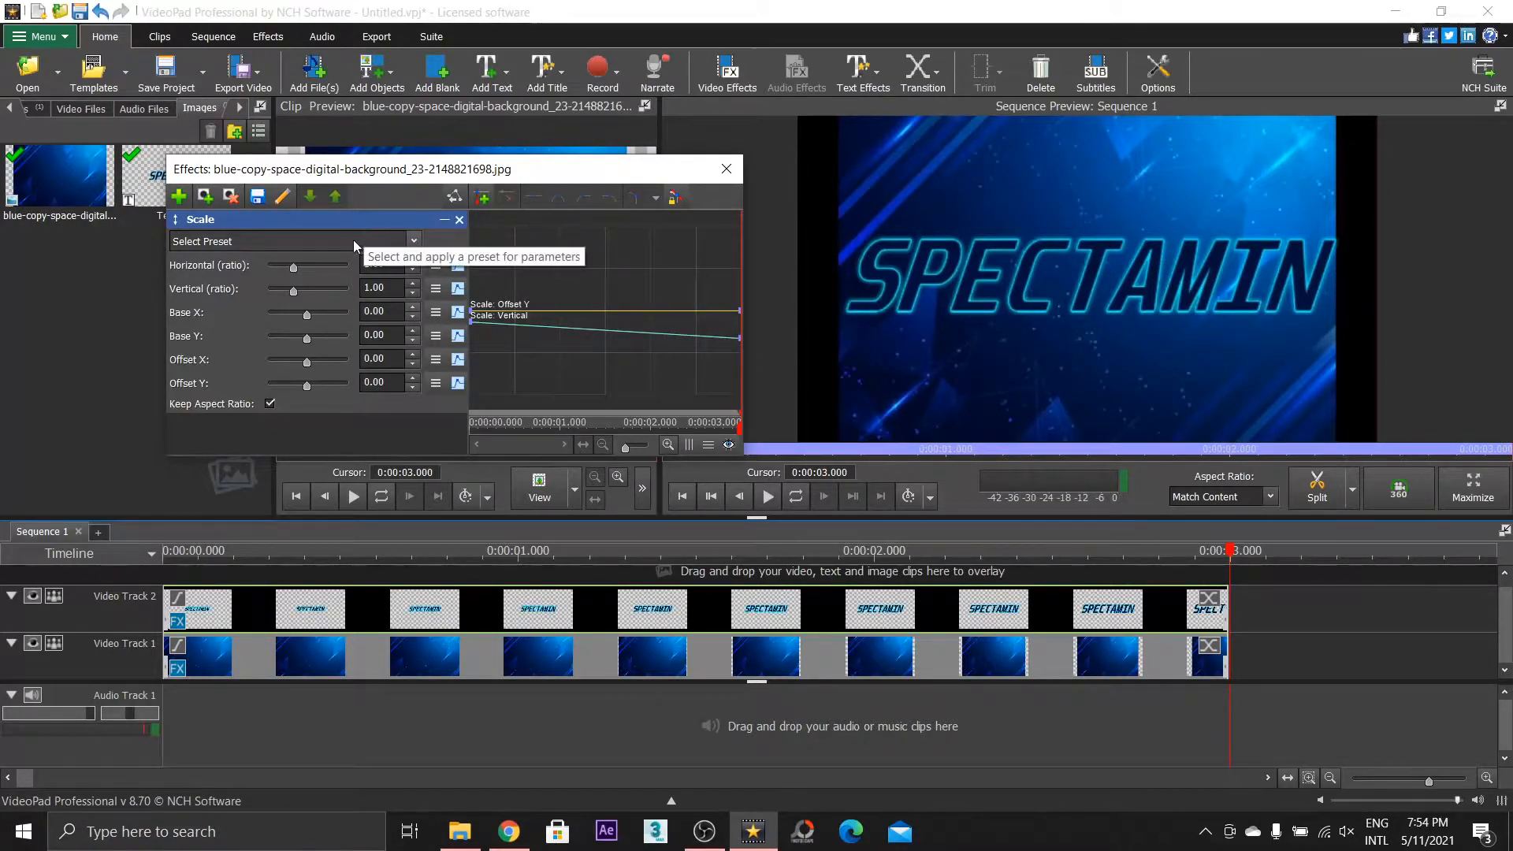
left_click_drag(293, 295, 298, 297)
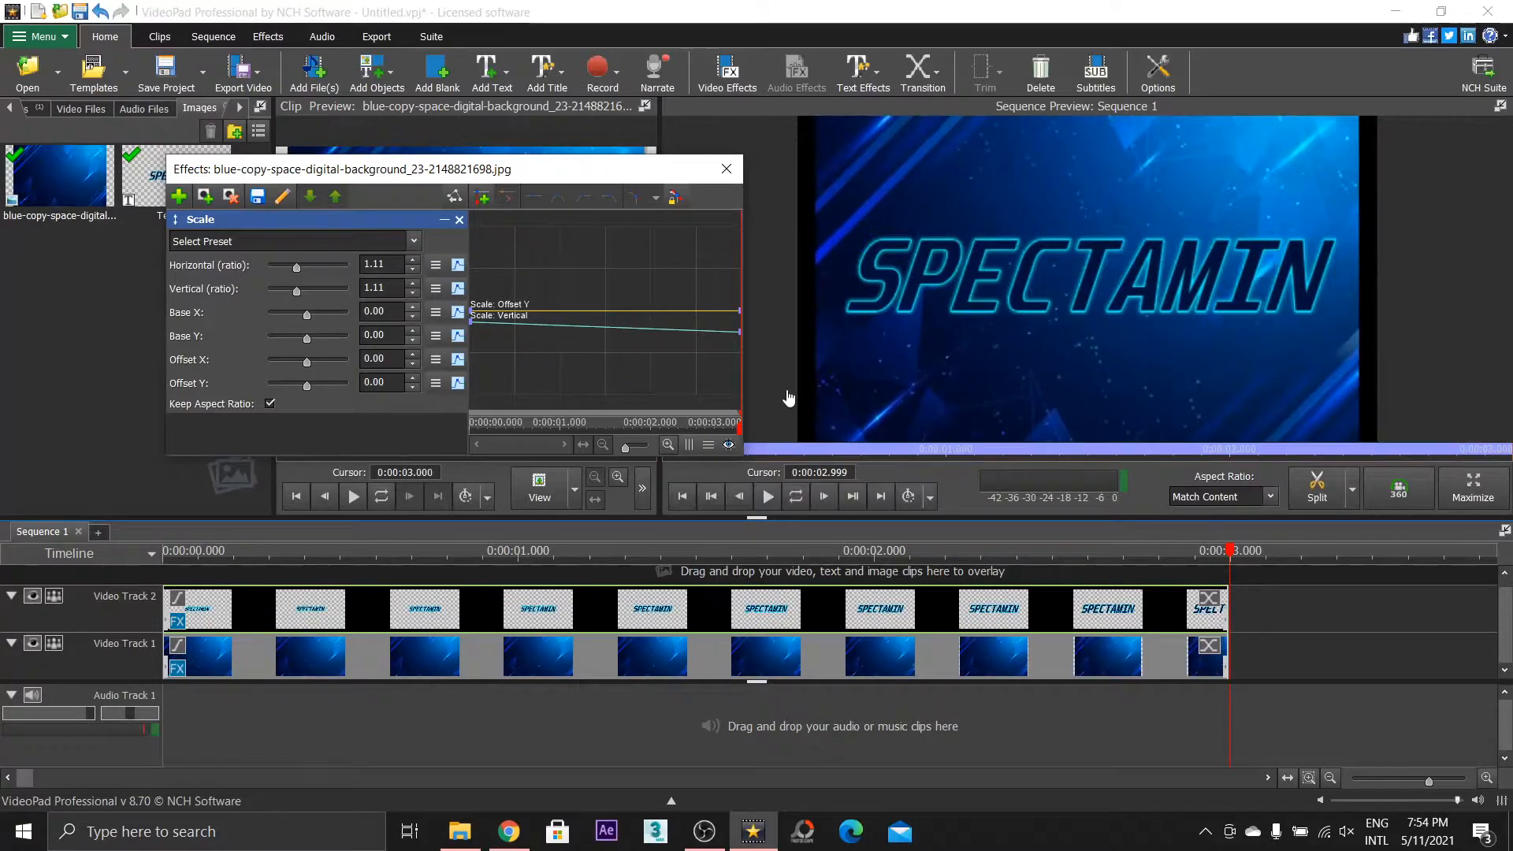
left_click(414, 260)
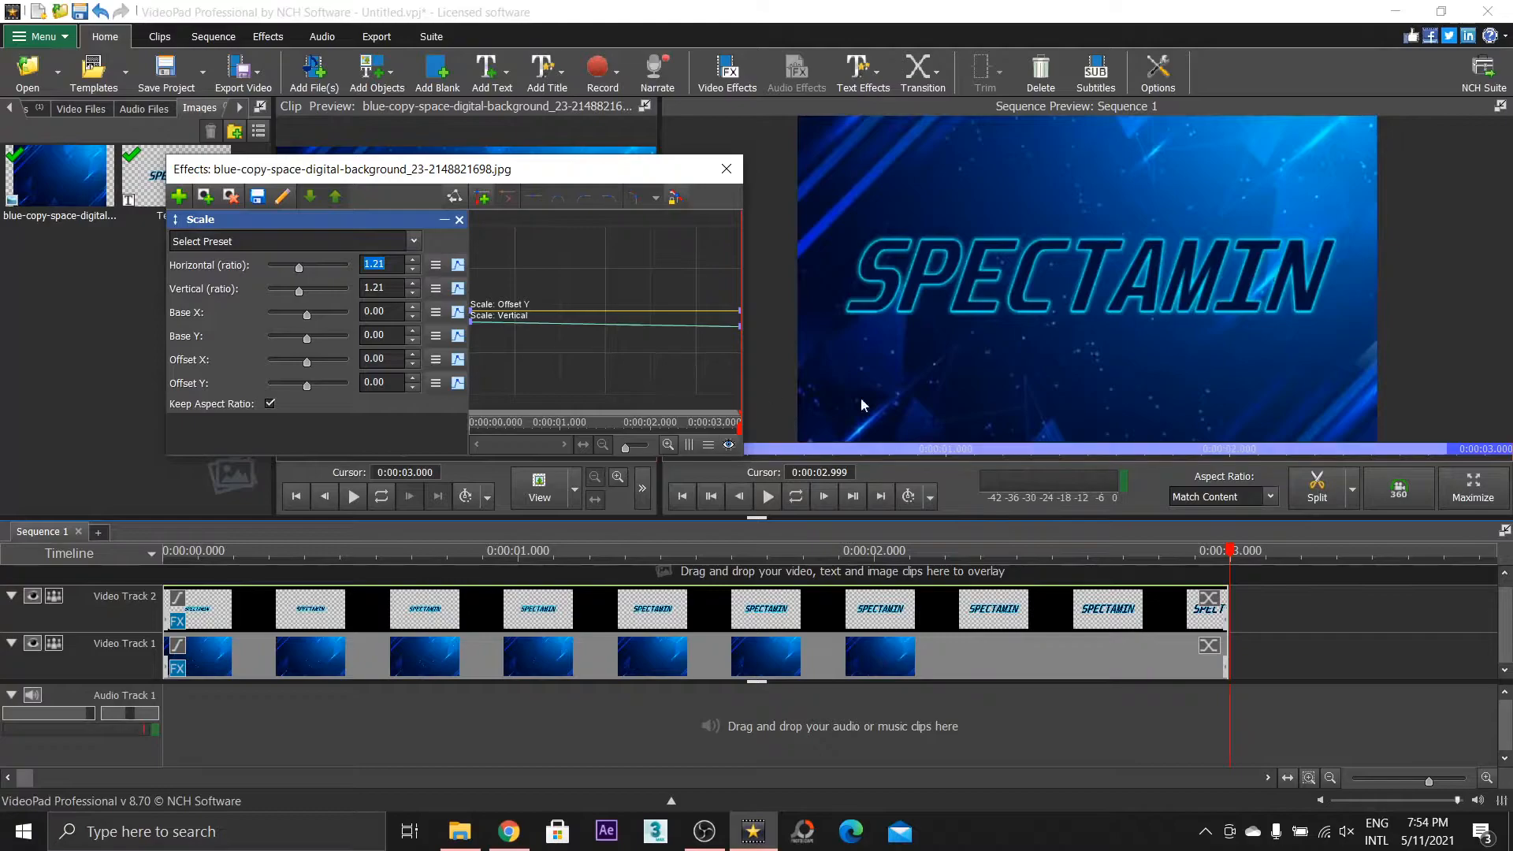
Play the sequence from the start to check the combined text and background animation
left_click_drag(1228, 553, 11, 595)
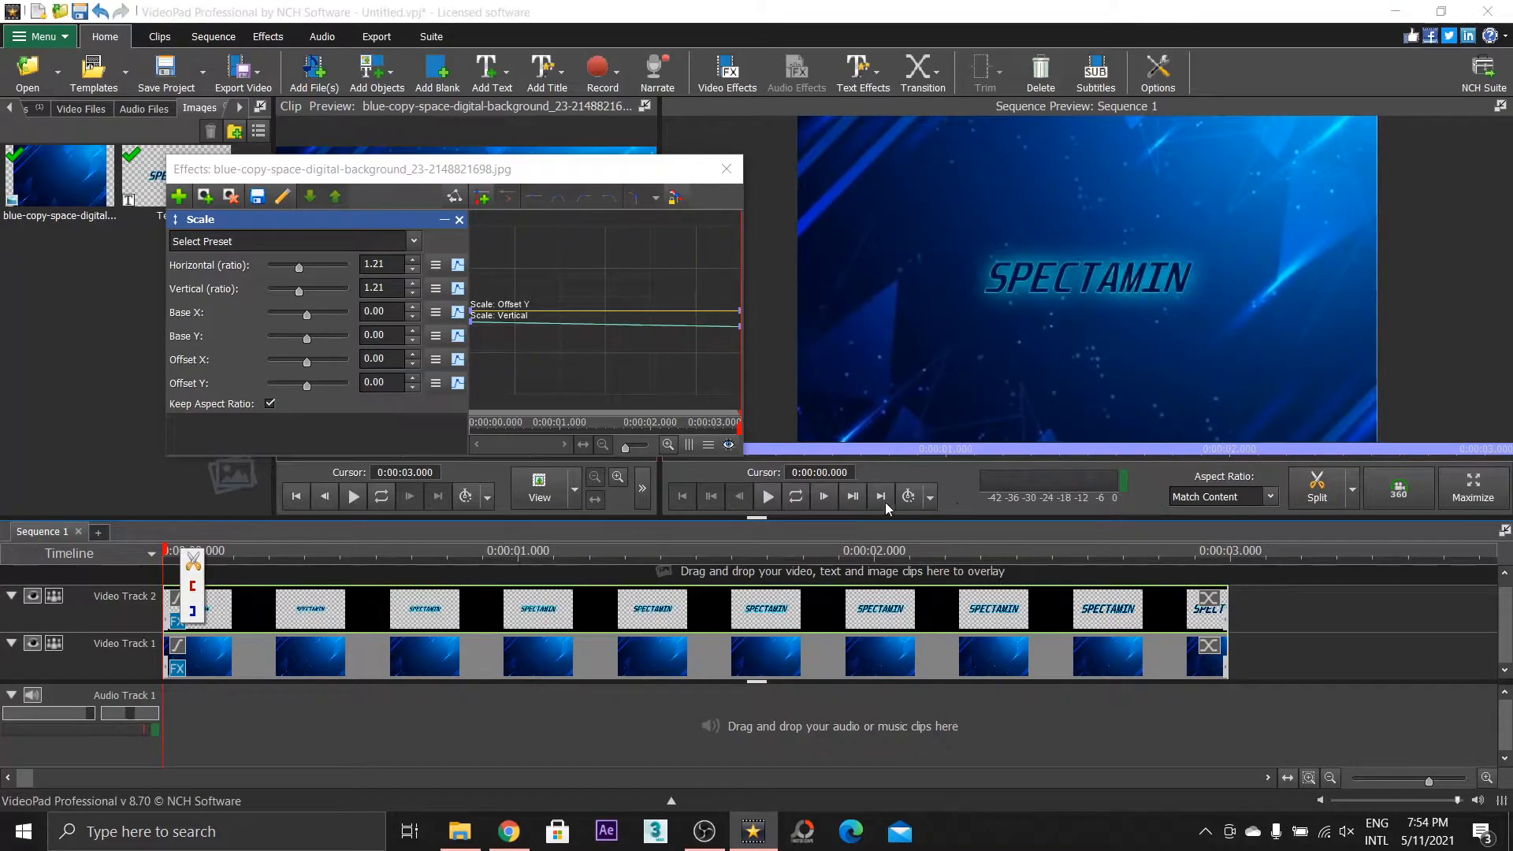
left_click(766, 497)
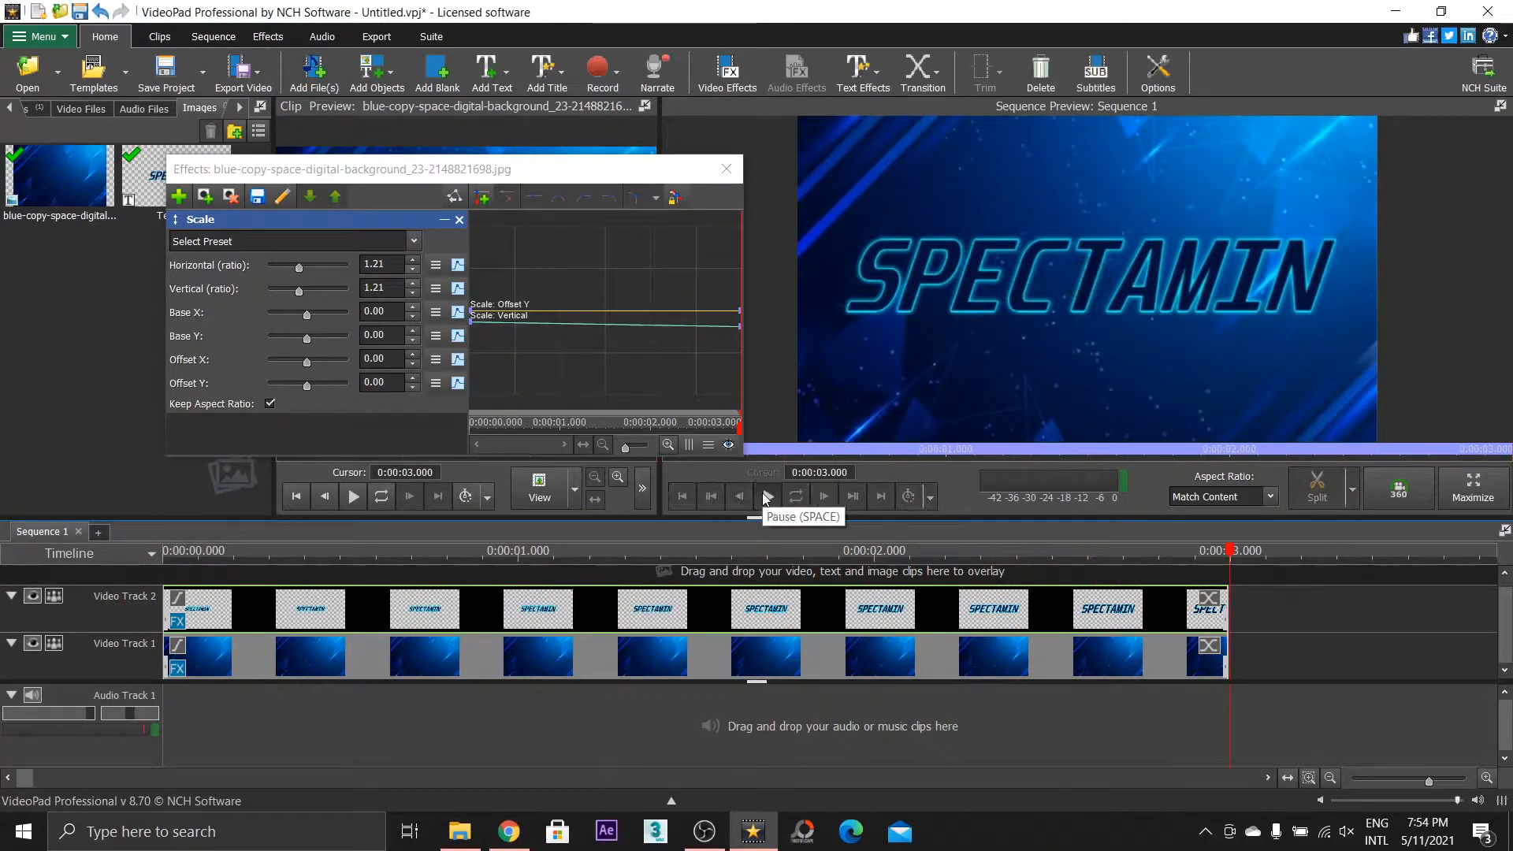
left_click(766, 497)
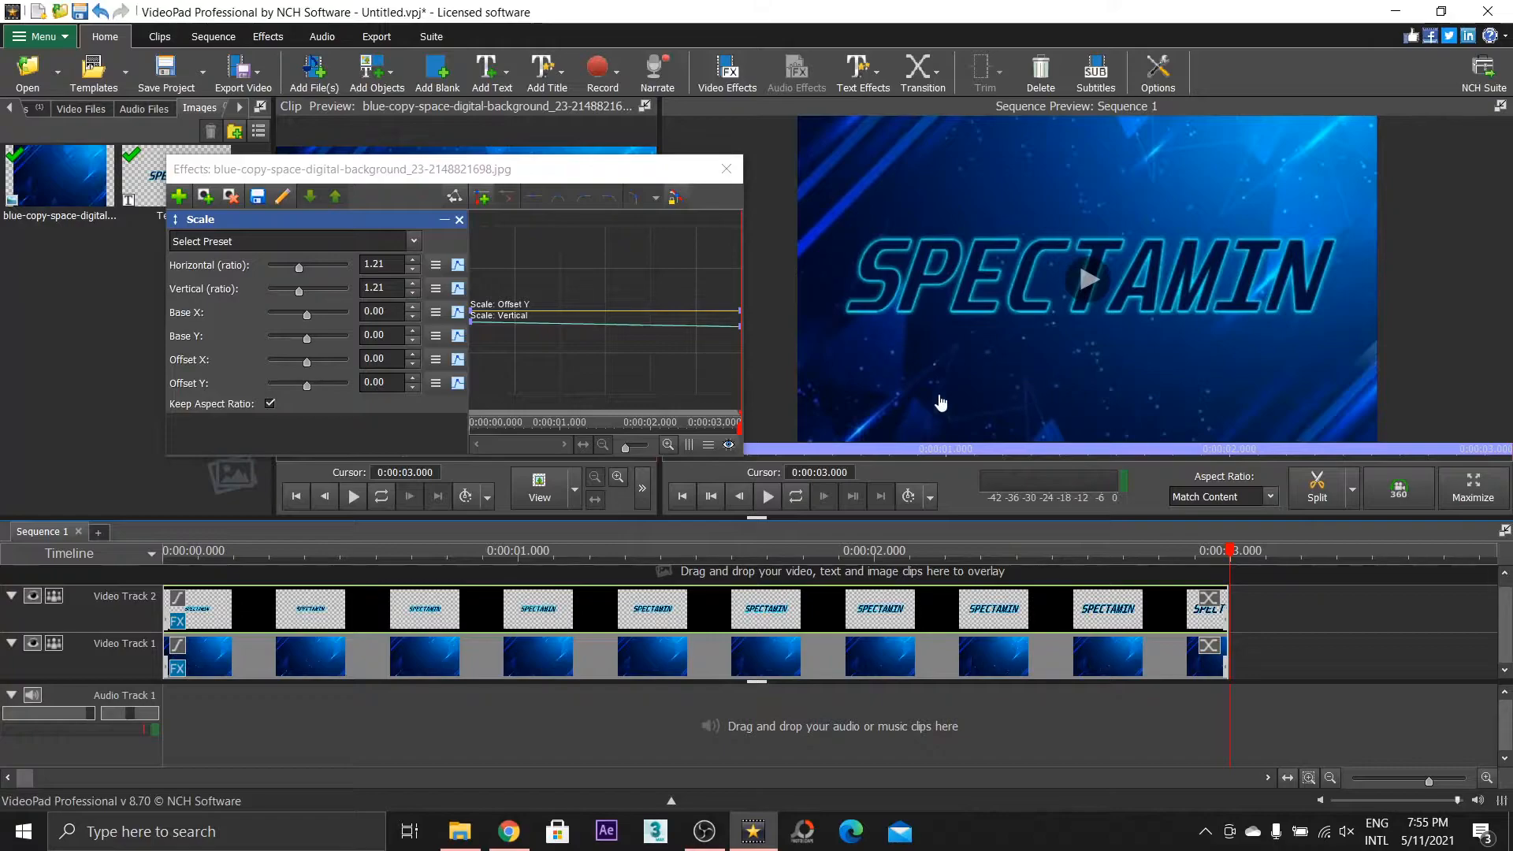
Move the text clip up to Video Track 3 and place a copy of the background clip on Video Track 2
left_click(10, 597)
left_click_drag(299, 628, 304, 588)
left_click(297, 675)
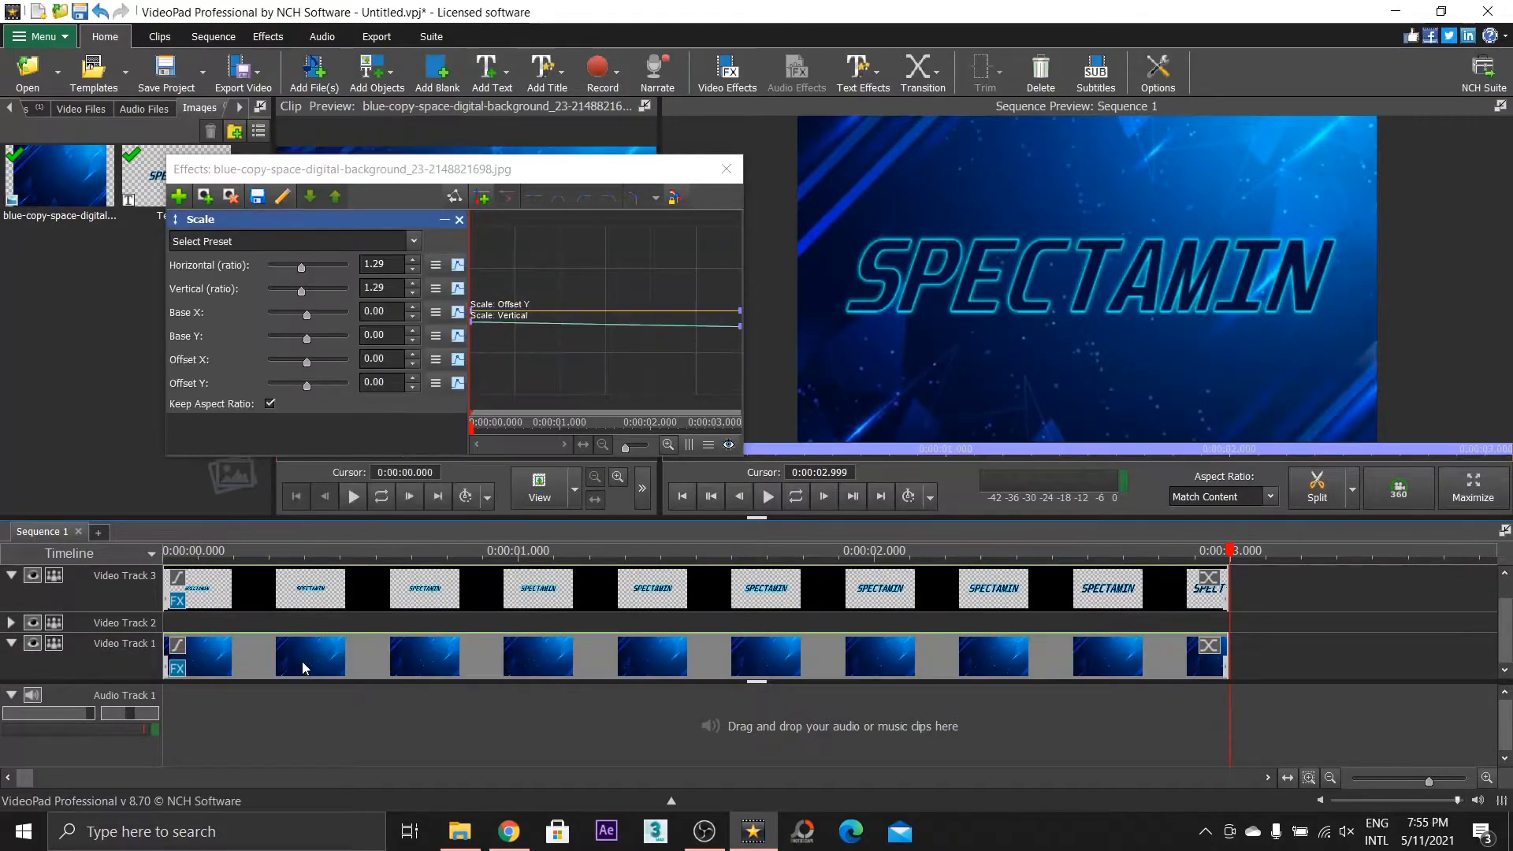
left_click(210, 623)
mouse_move(253, 656)
left_mouse_down()
mouse_move(309, 626)
mouse_move(246, 654)
left_mouse_up()
left_click_drag(314, 558, 60, 623)
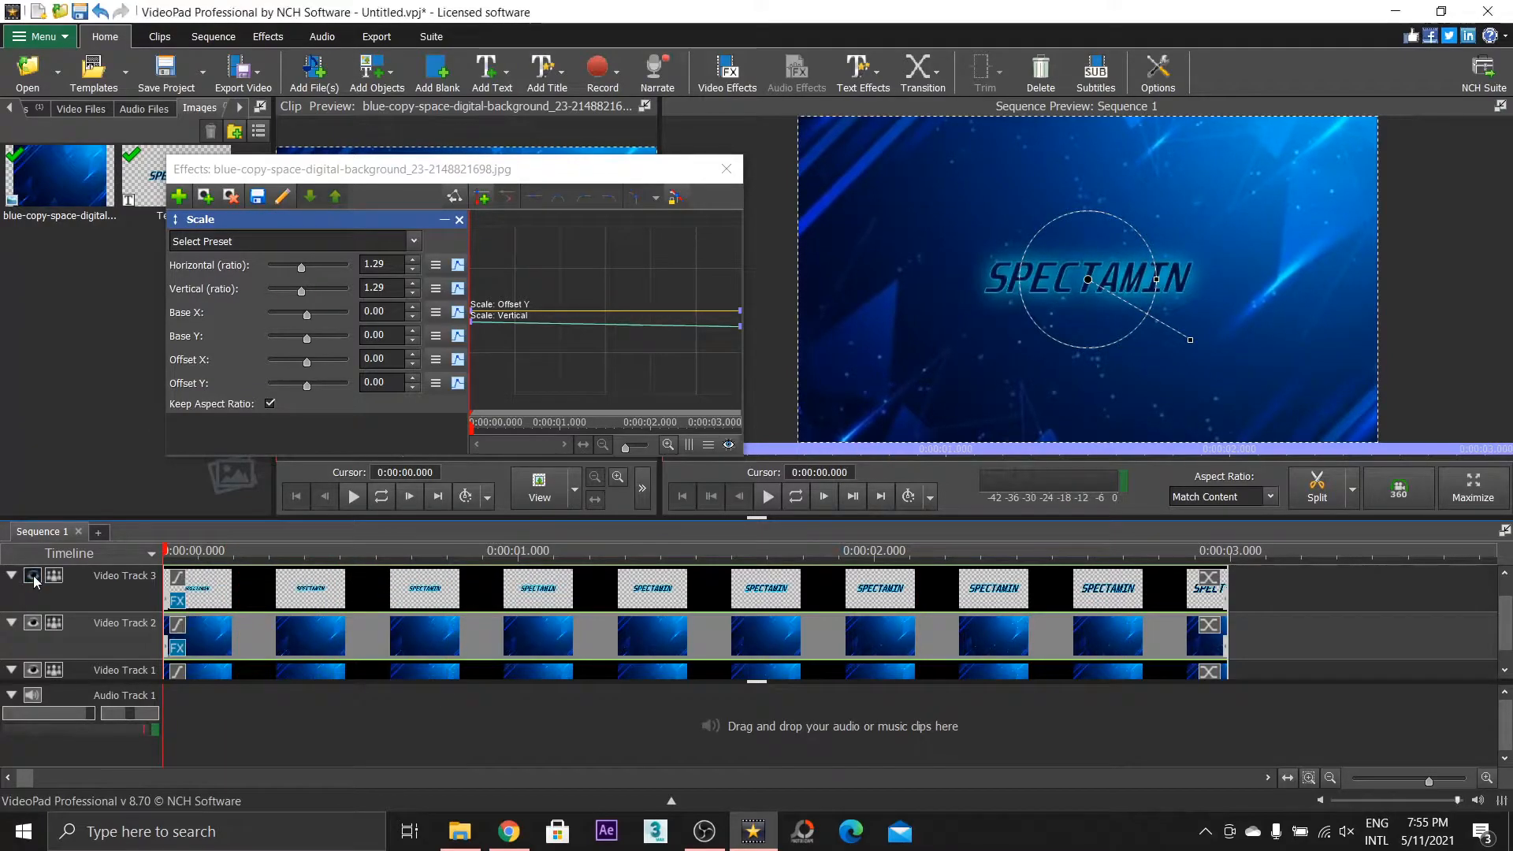
Hide Video Track 3 and review the effects on the text clip and both background clips
left_click(32, 576)
left_click_drag(201, 560, 451, 555)
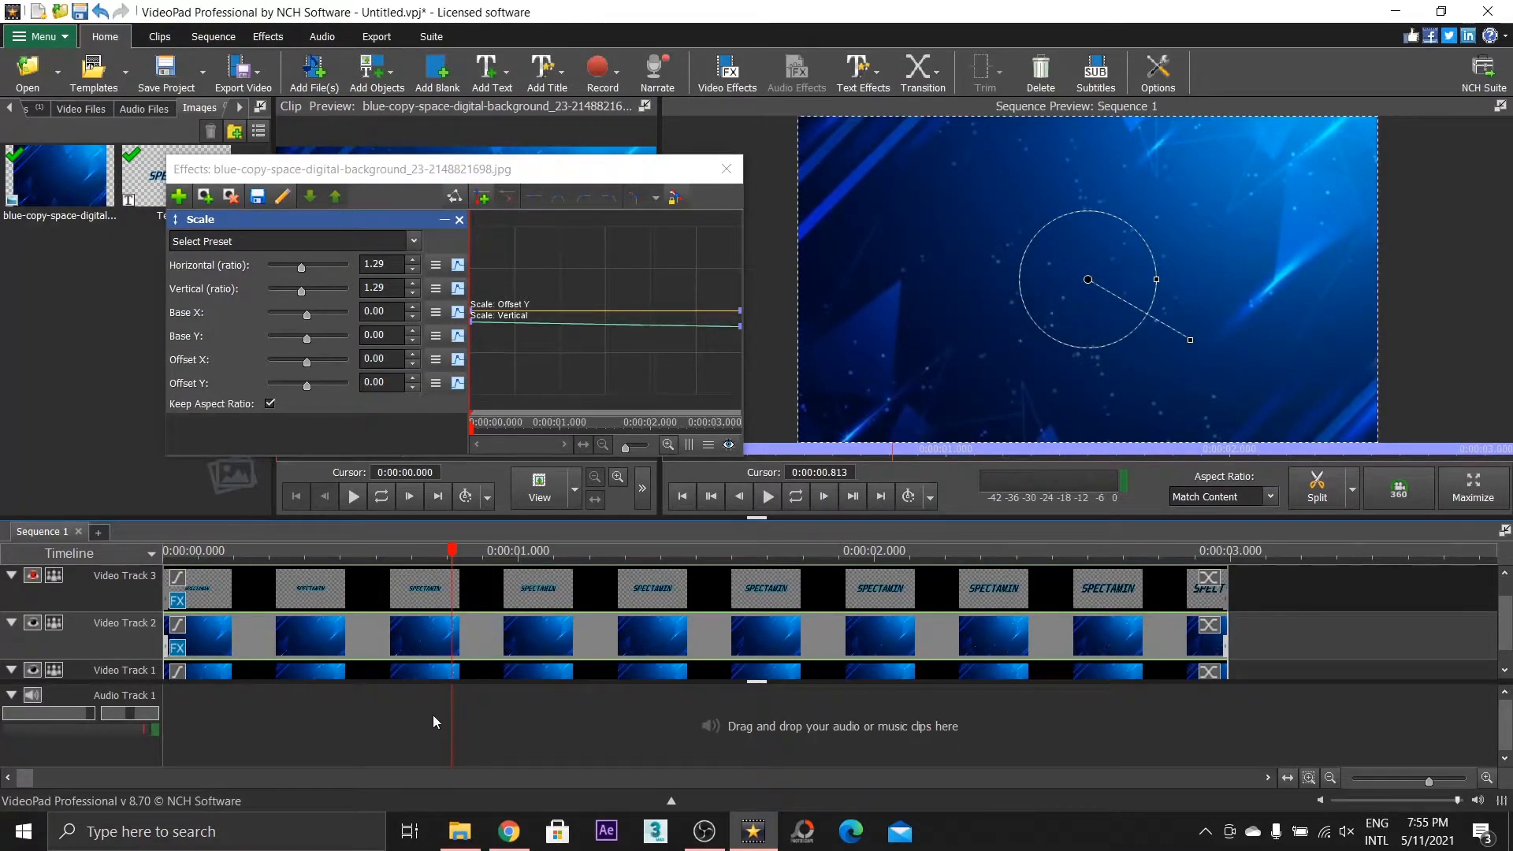
left_click(439, 669)
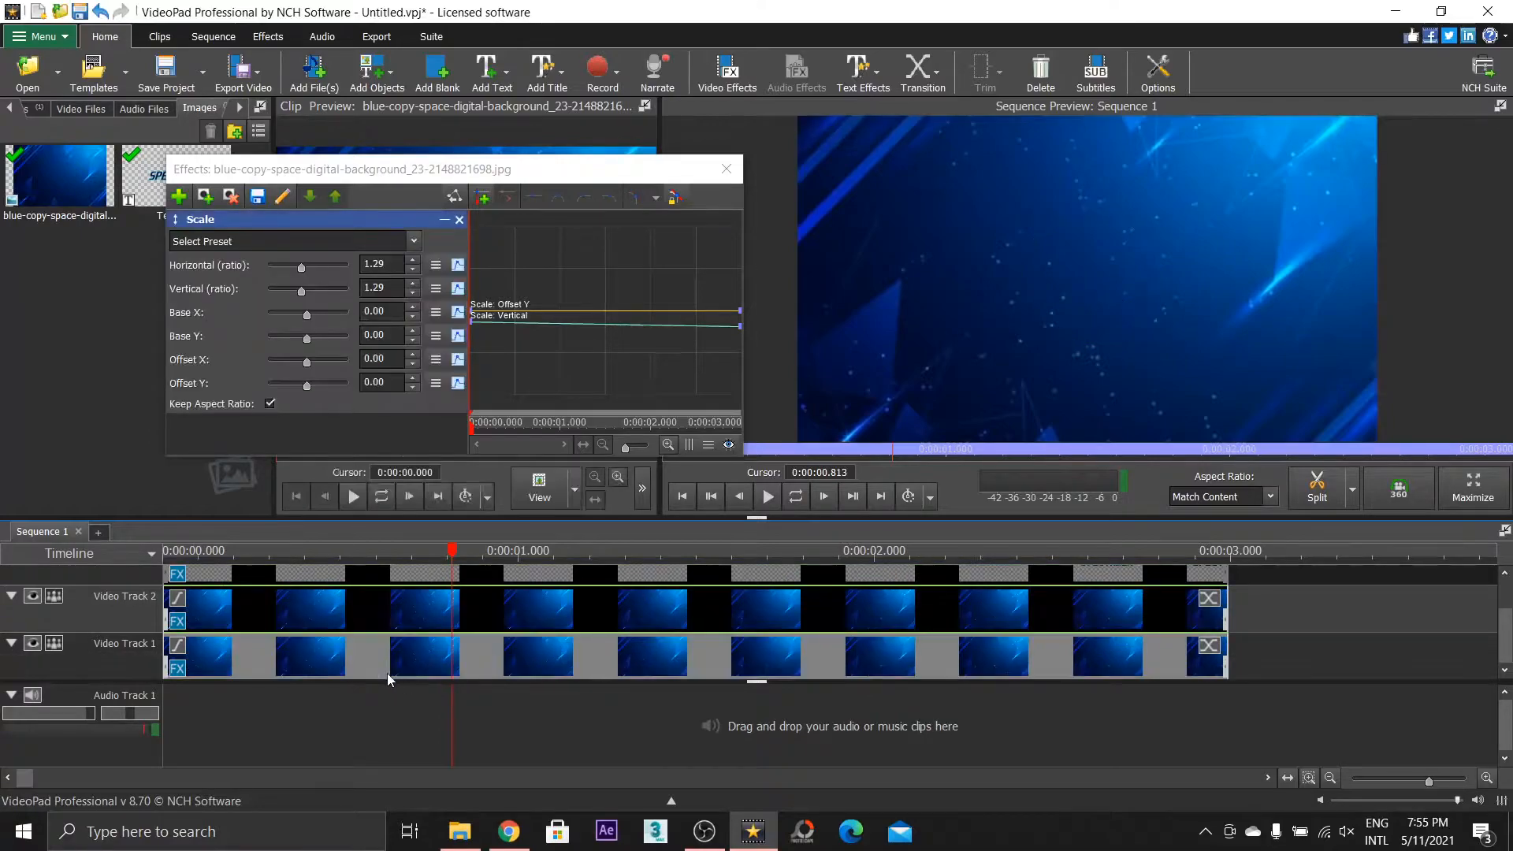
left_click(411, 608)
left_click(427, 578)
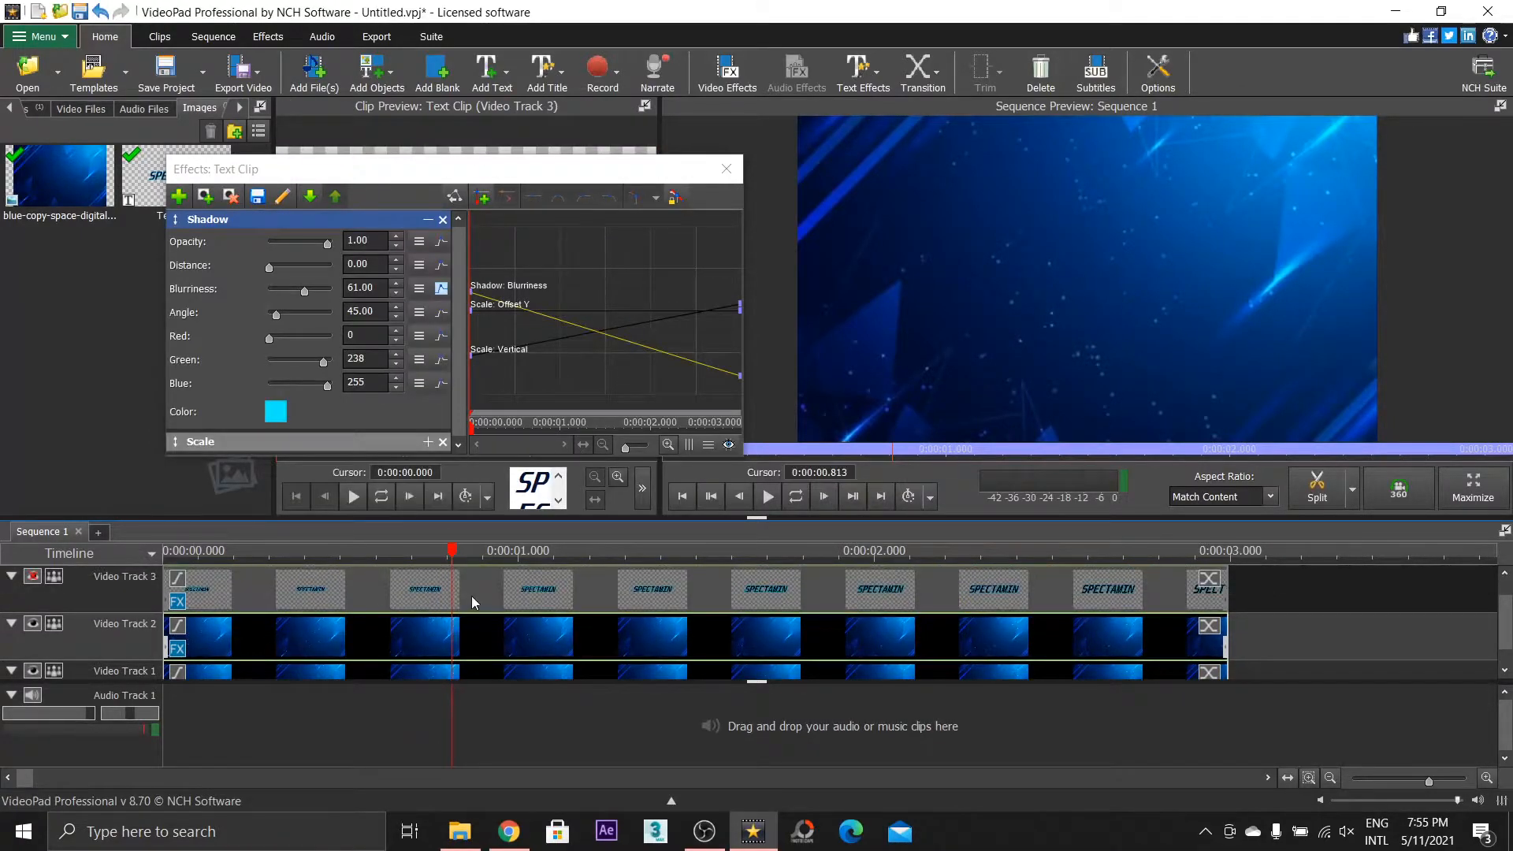
left_click(402, 648)
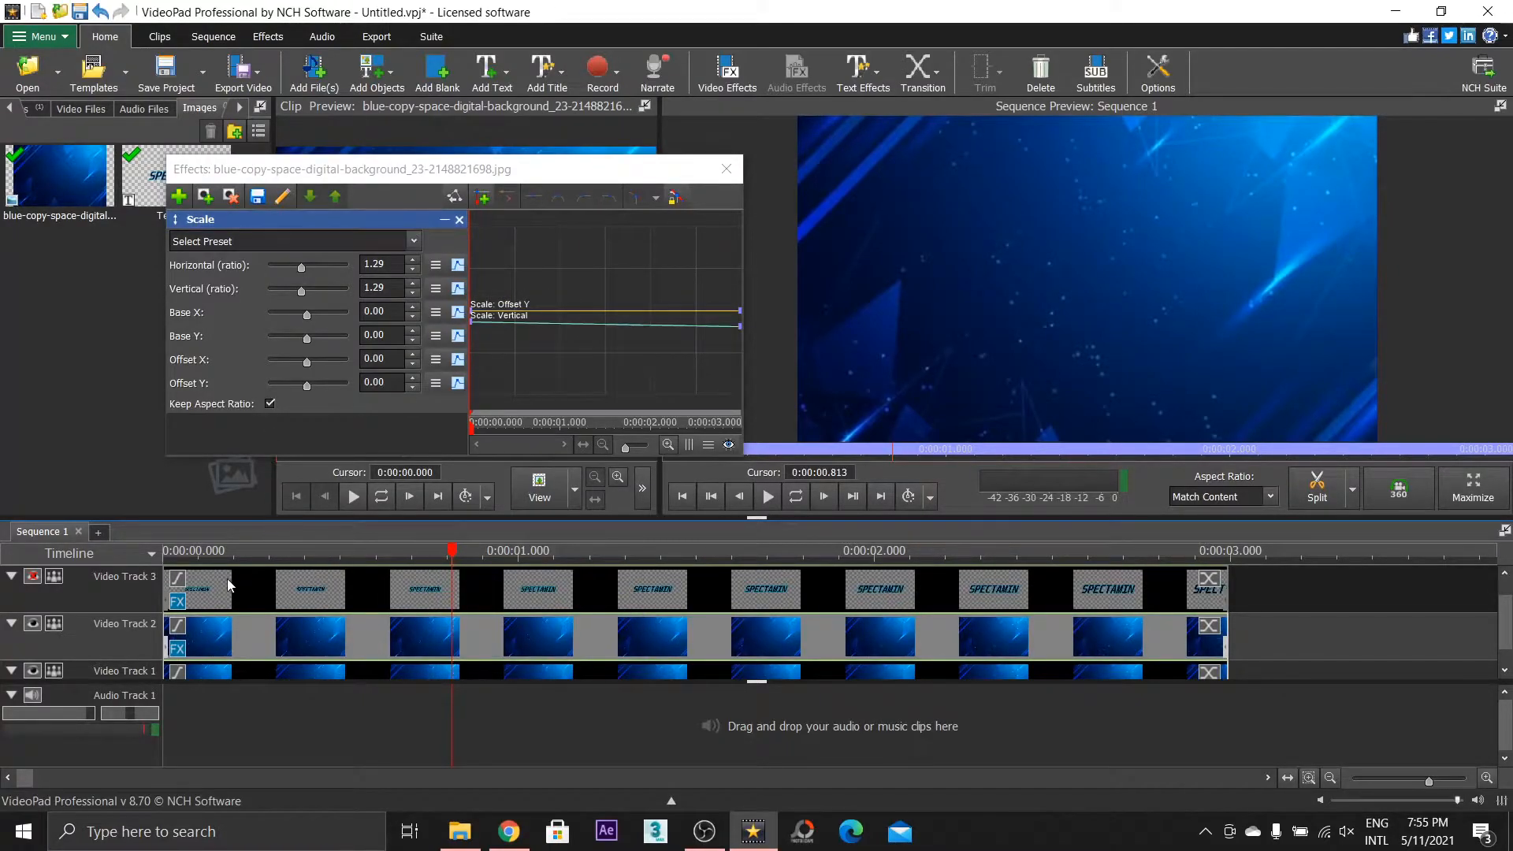
Set the scale ratios of the background copy on Video Track 2 to 1.47 at the start and 1.38 at 3 seconds
left_click_drag(225, 559, 63, 567)
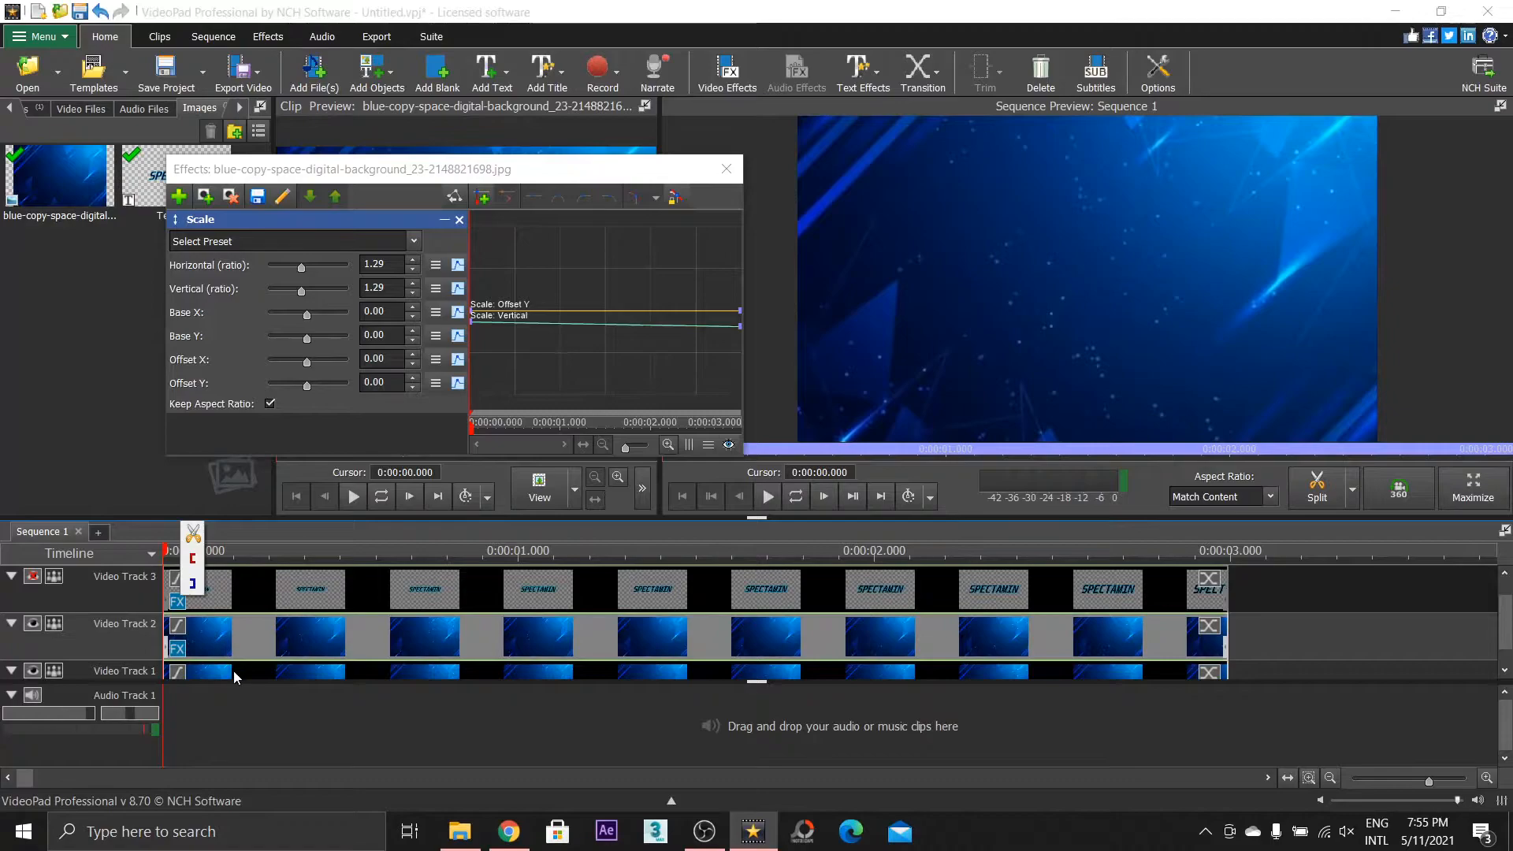
scroll(233, 670, "down", 1)
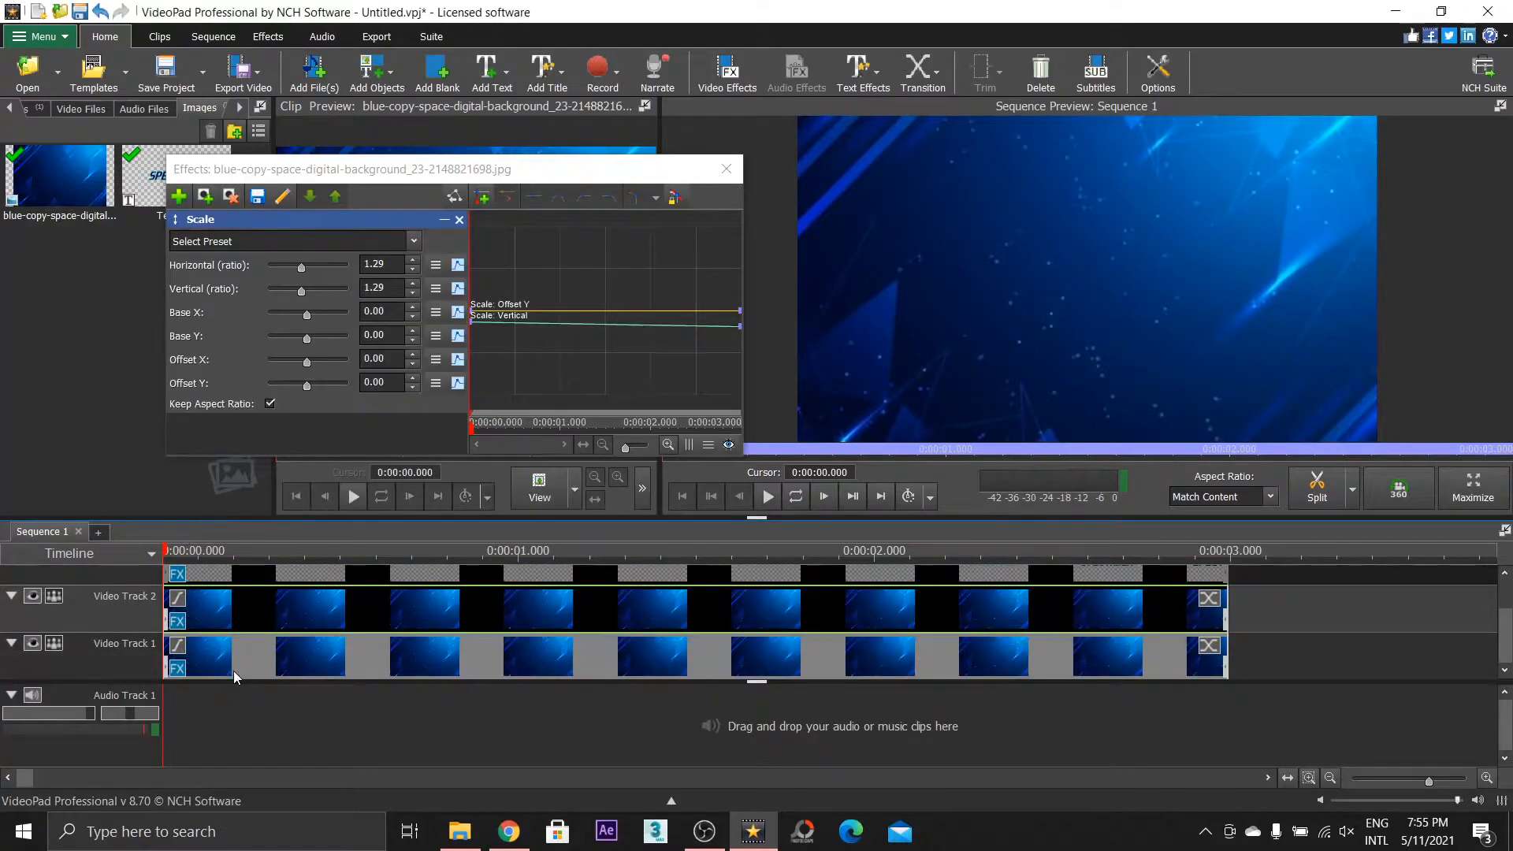
left_click(361, 600)
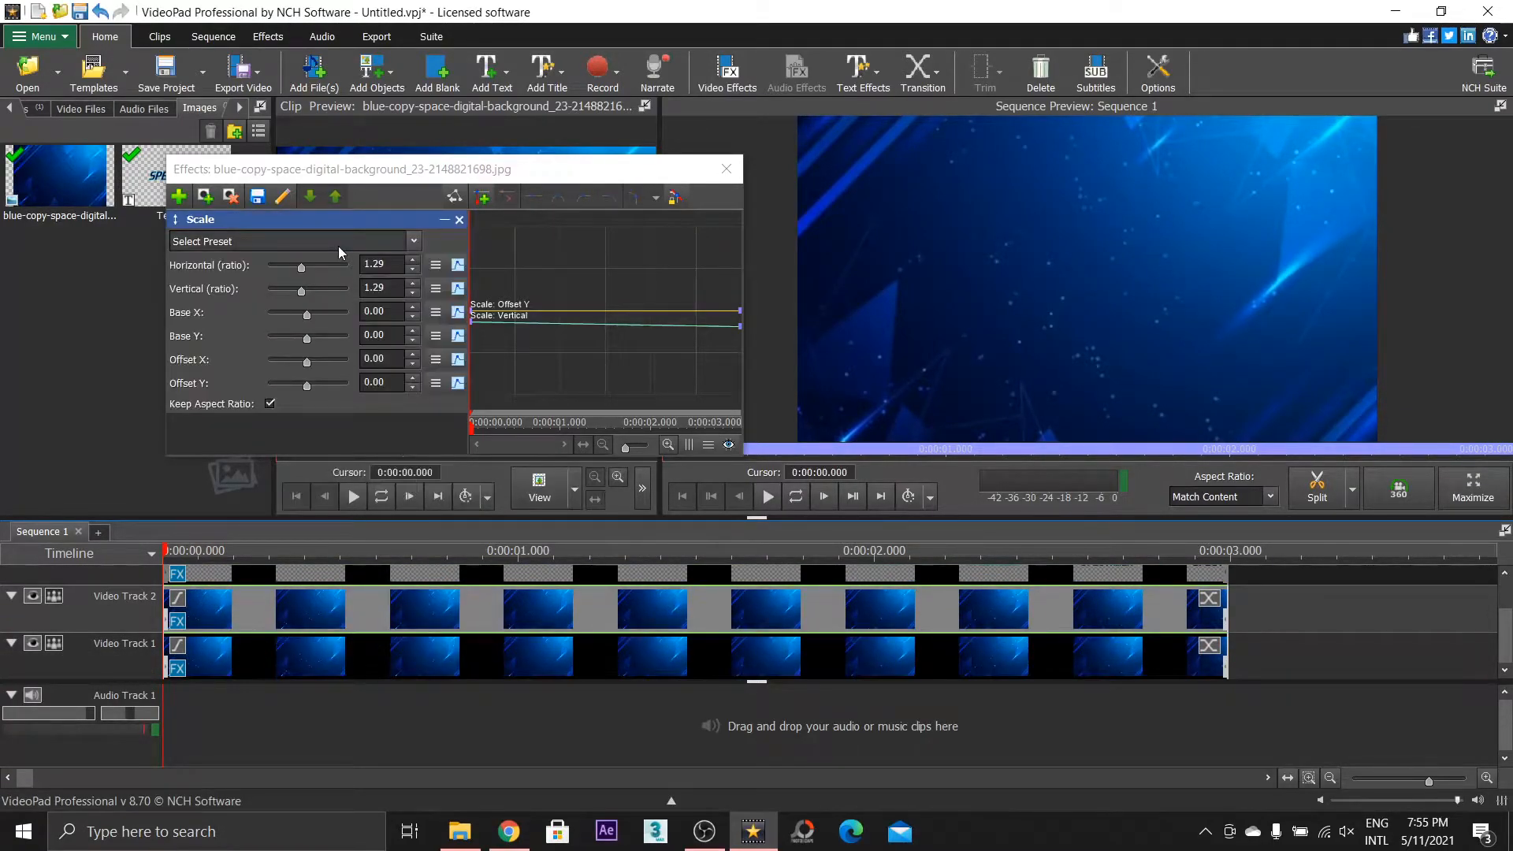
left_click(472, 425)
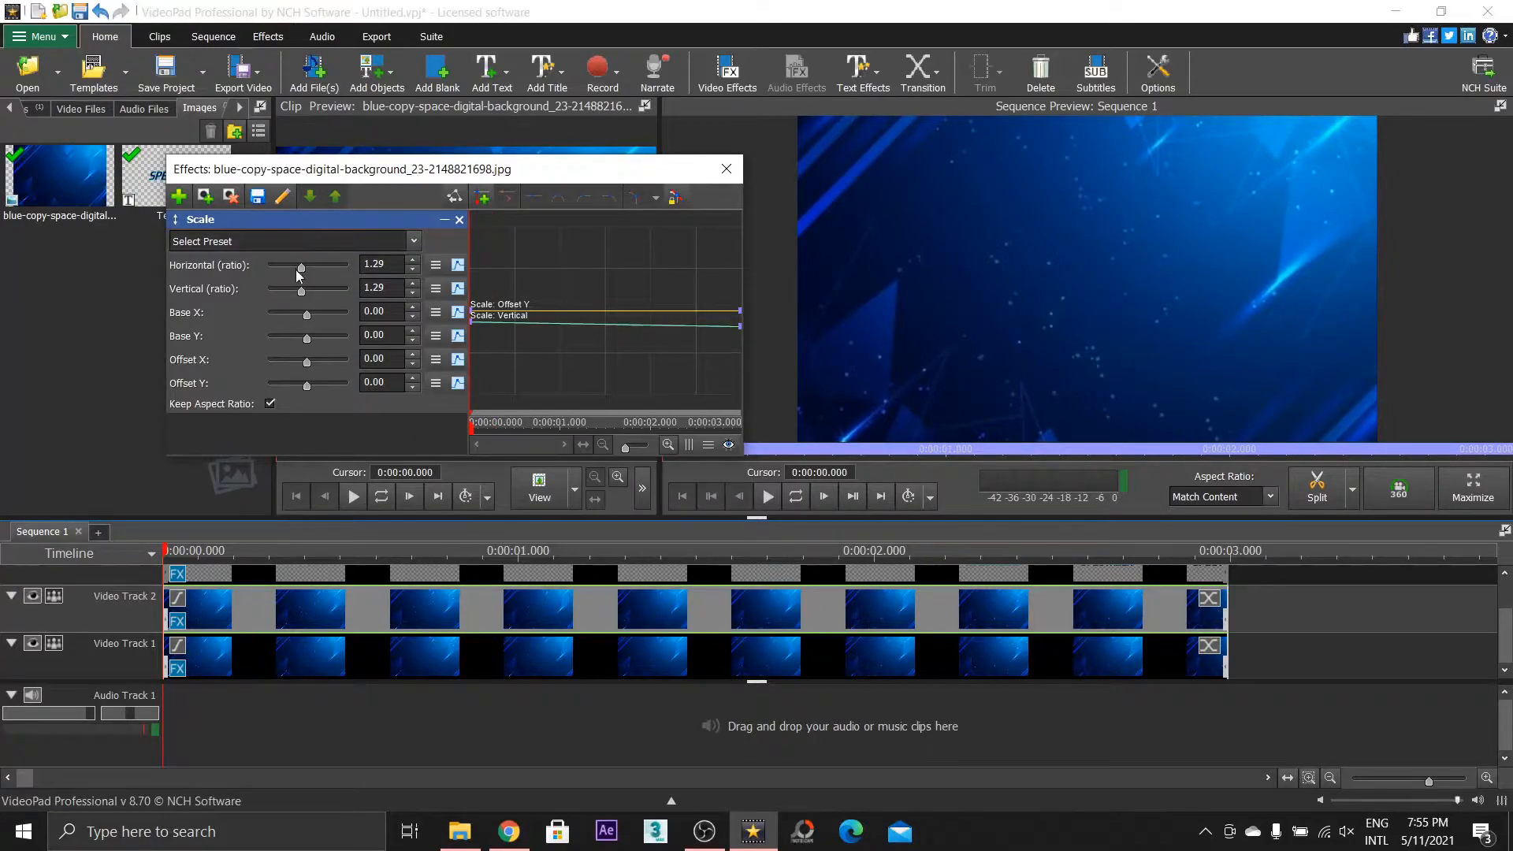
left_click_drag(303, 273, 307, 273)
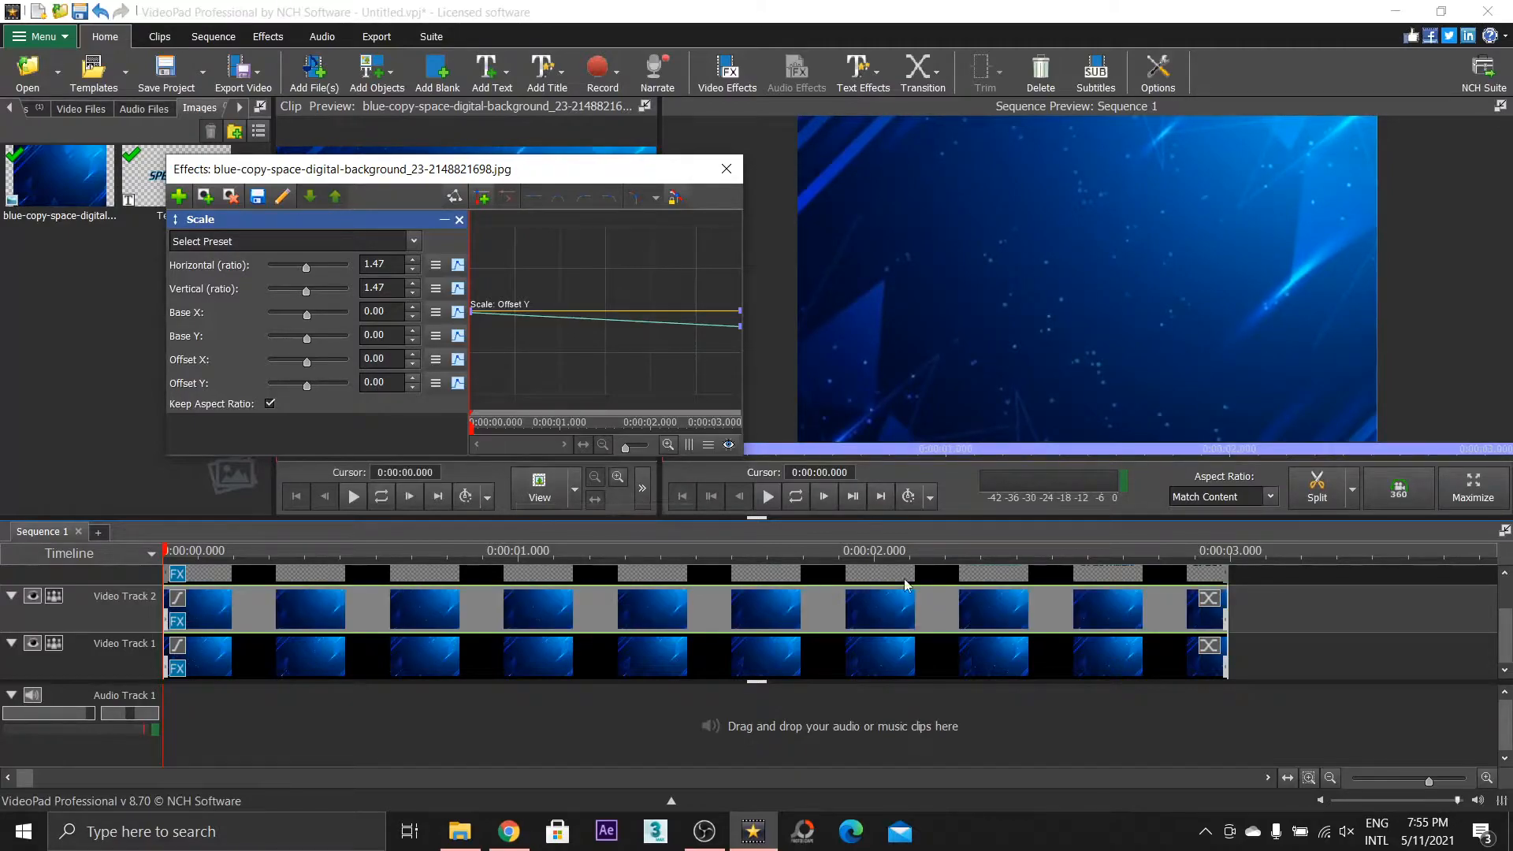
left_click(1202, 560)
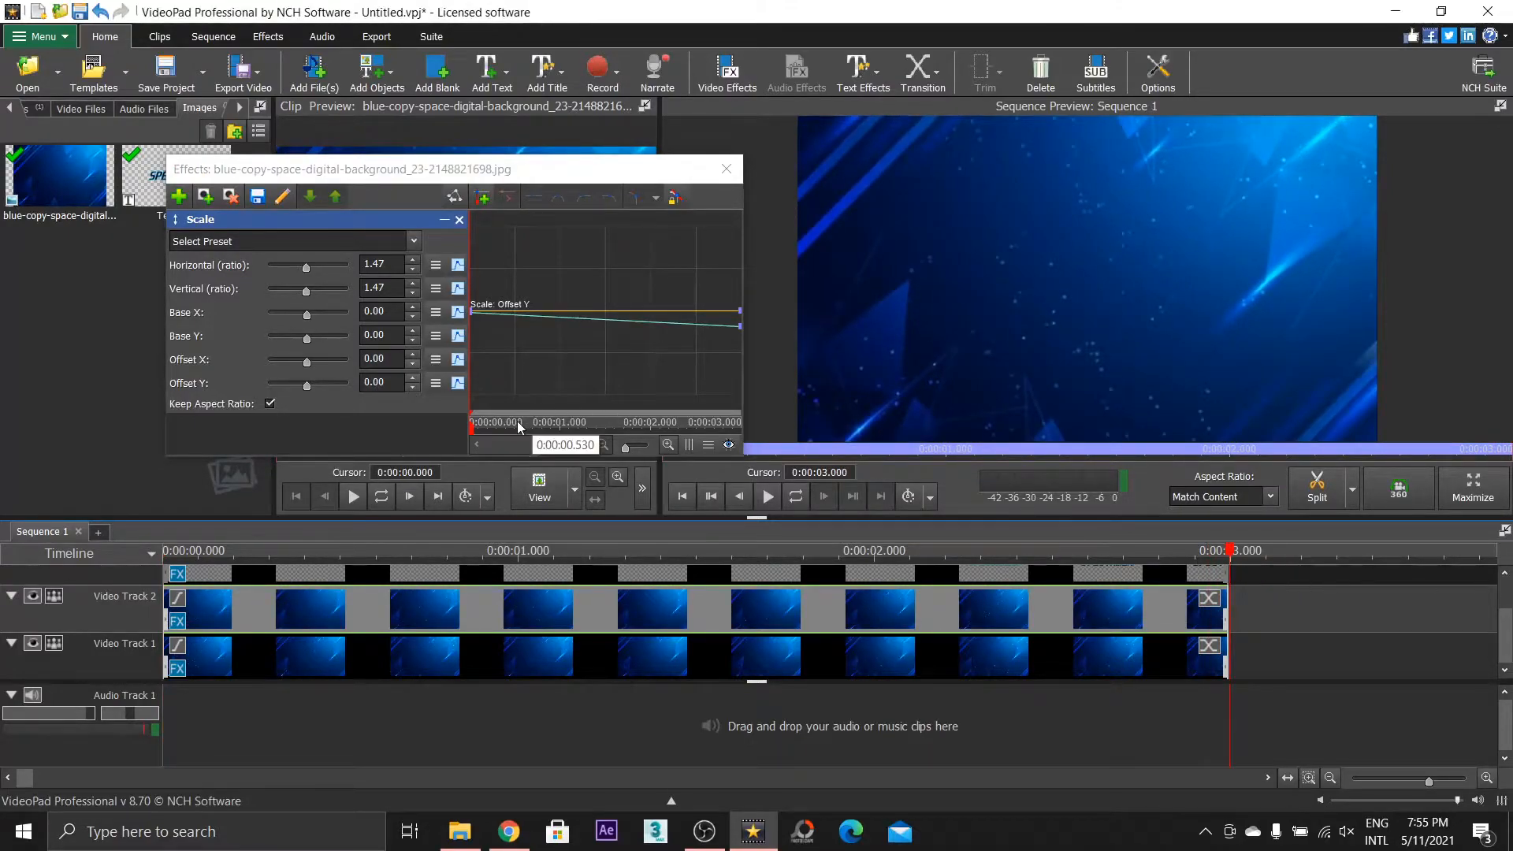
left_click_drag(519, 427, 784, 446)
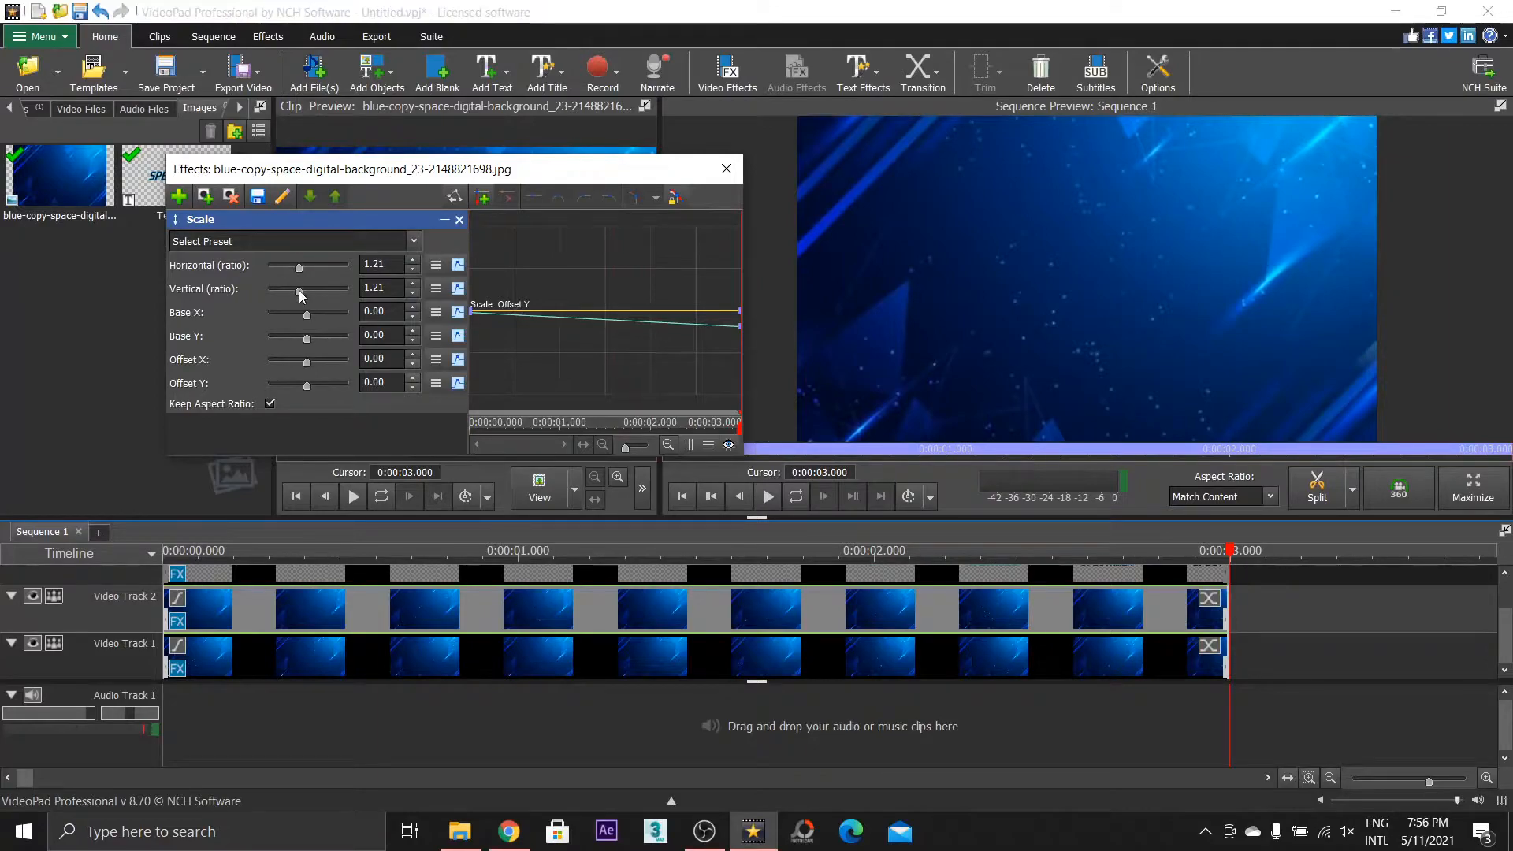
left_click_drag(300, 294, 305, 297)
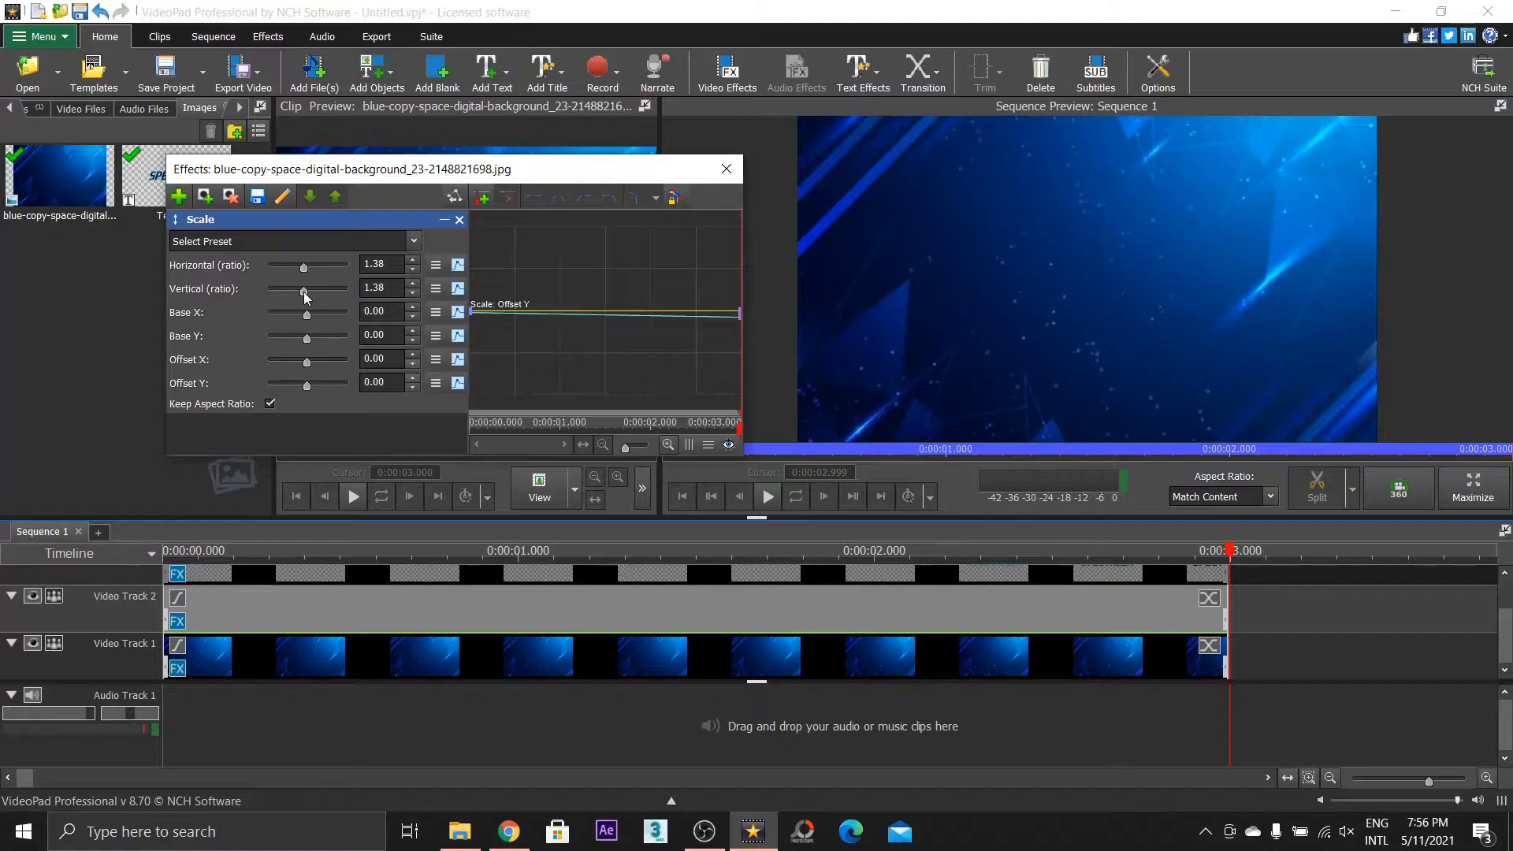
Add a Transparency effect to the background copy on Video Track 2
left_click_drag(835, 561, 311, 561)
left_click(178, 202)
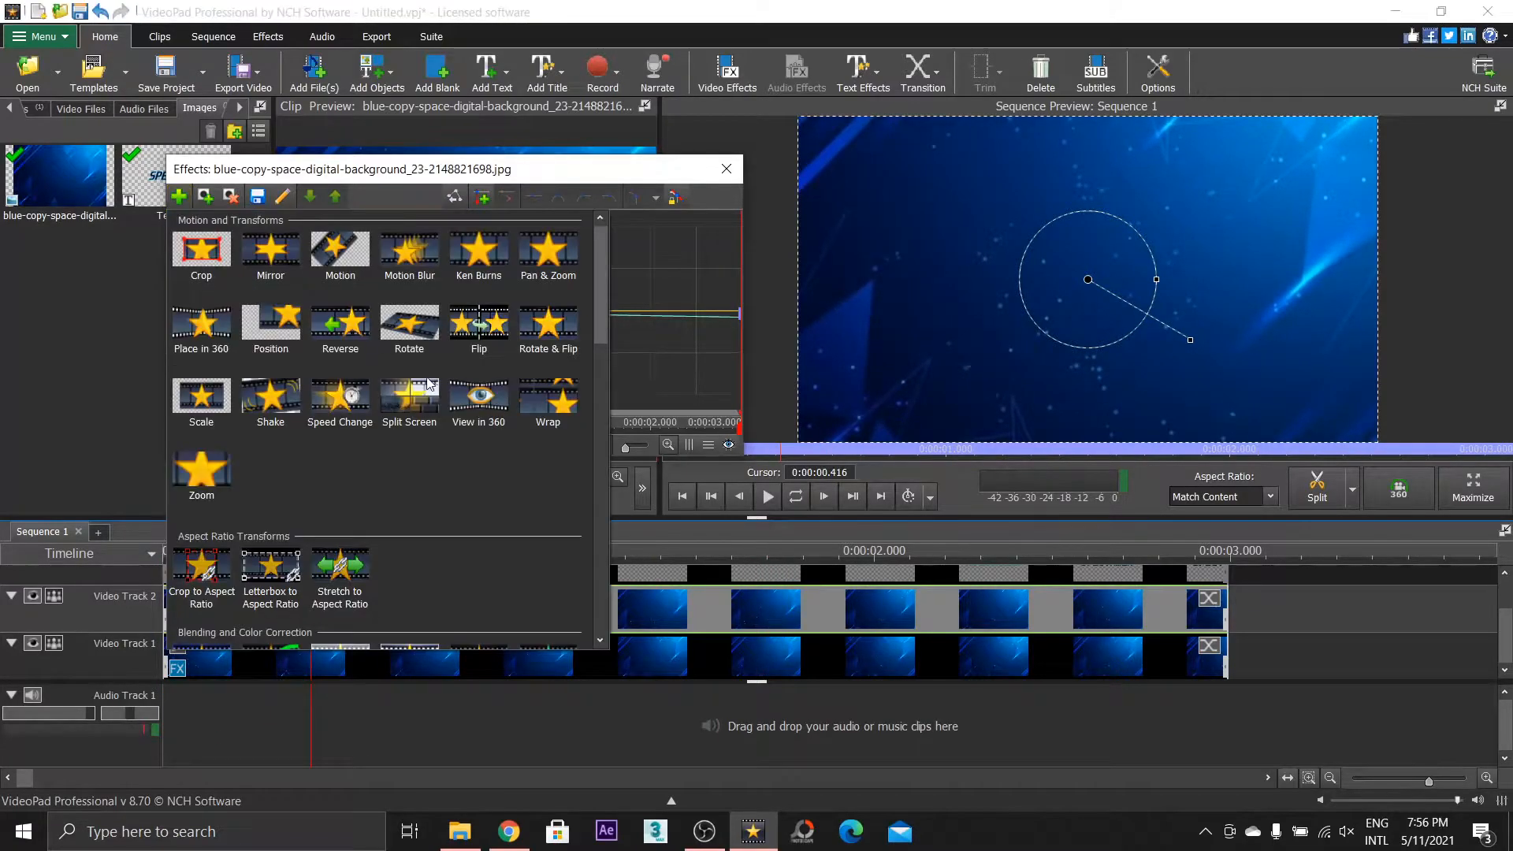
scroll(432, 493, "down", 3)
left_click(341, 517)
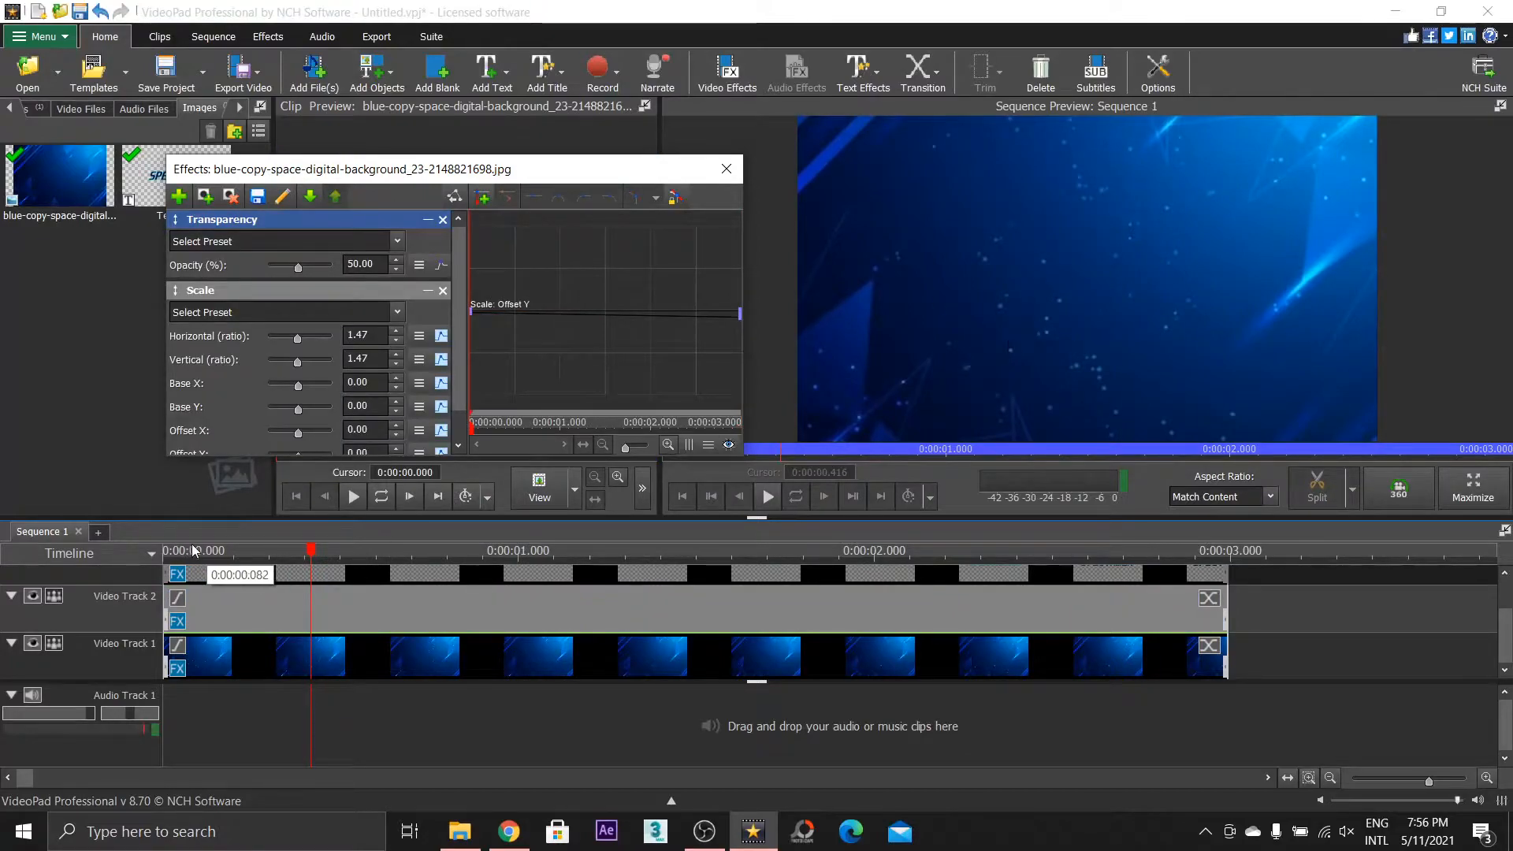
Scrub through the sequence to check how the transparent background copy blends over the base background
left_click(250, 550)
left_click_drag(290, 576, 132, 566)
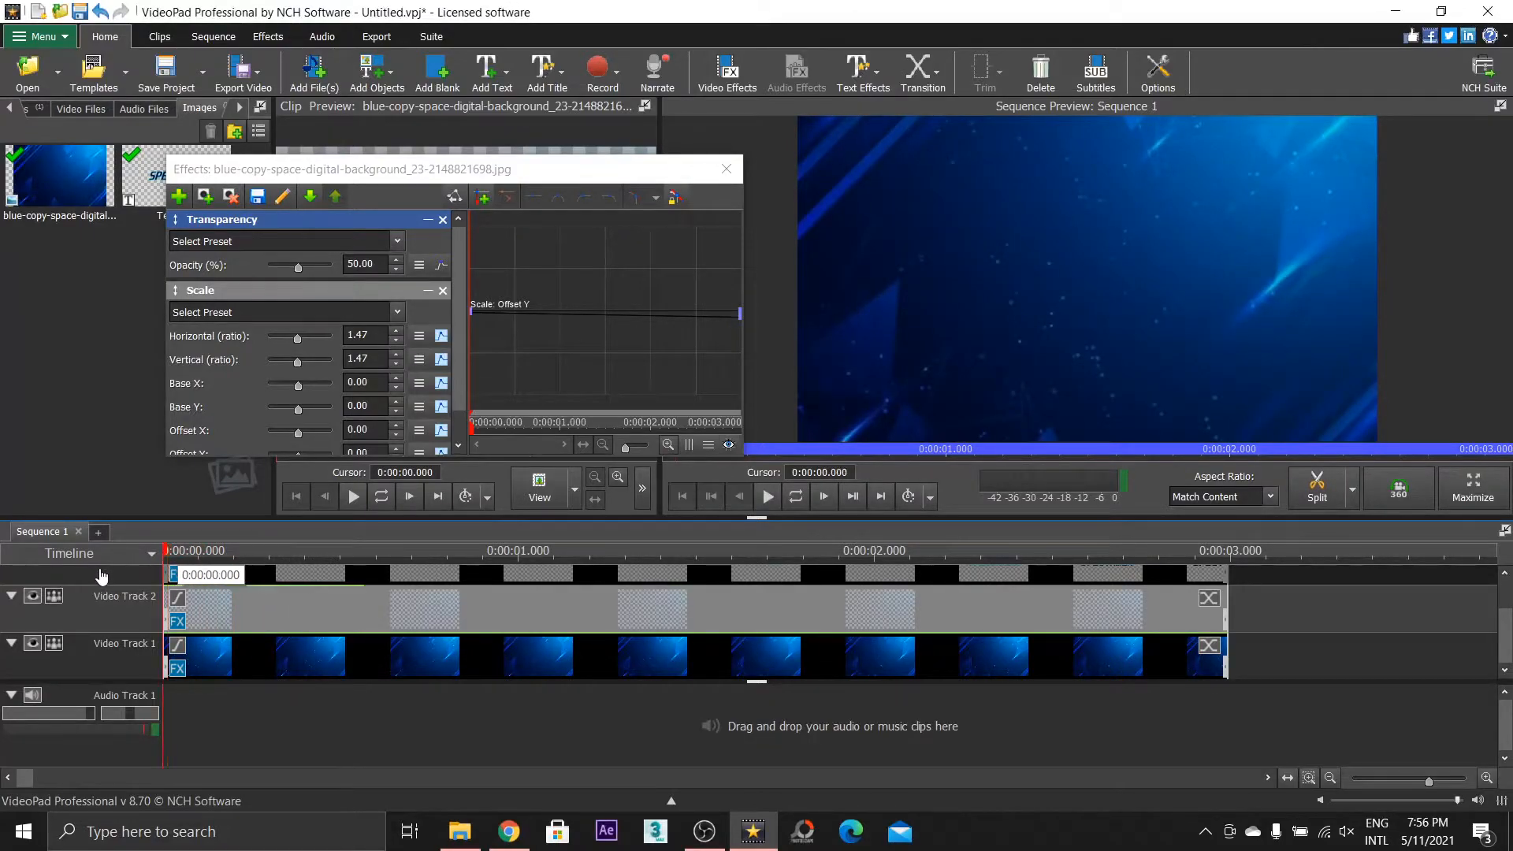
left_click(303, 585)
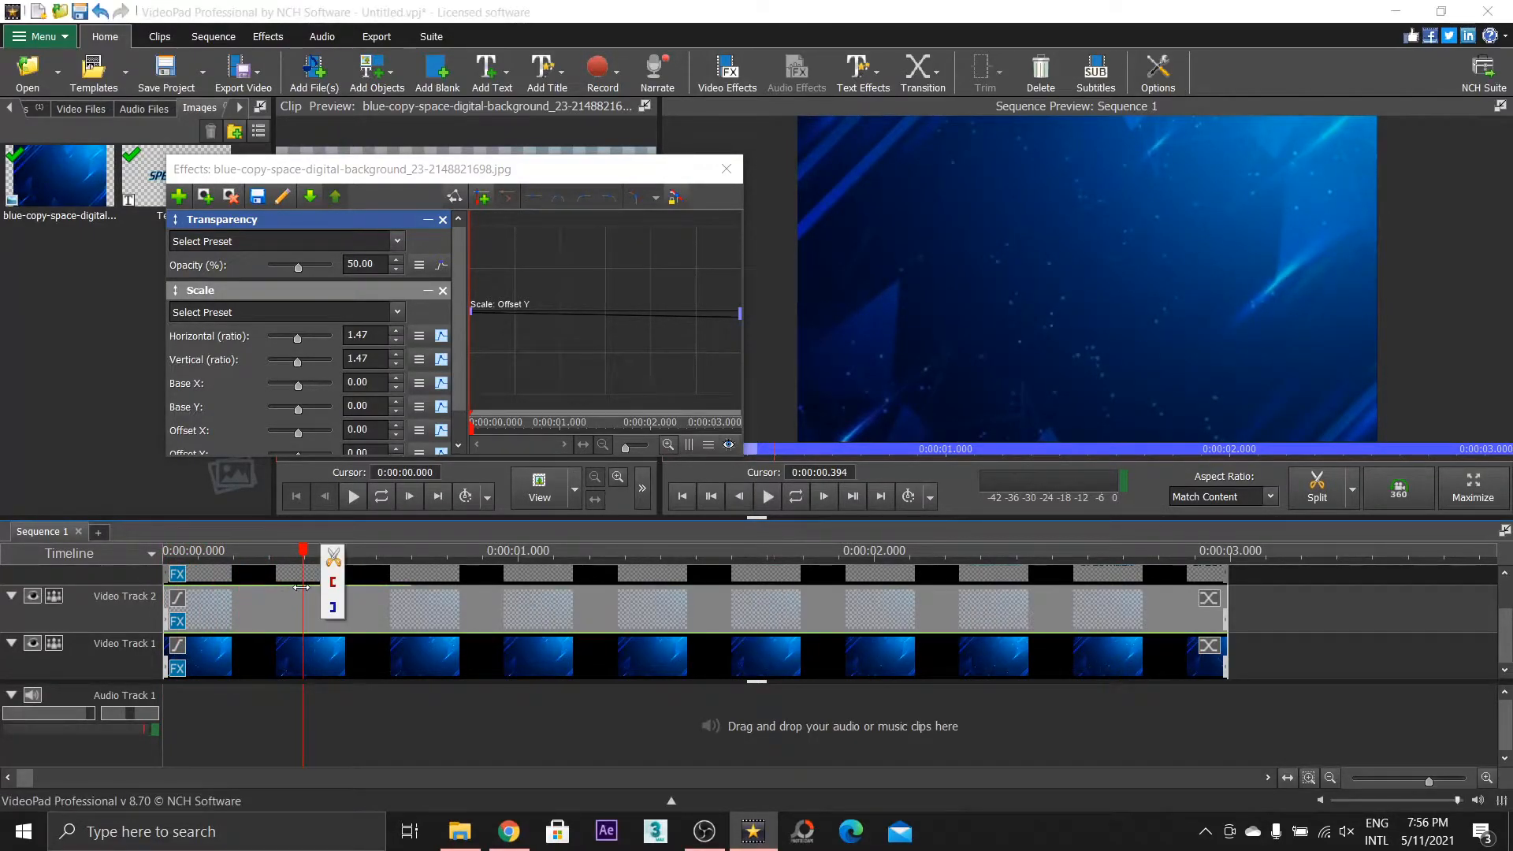
left_click_drag(257, 559, 662, 652)
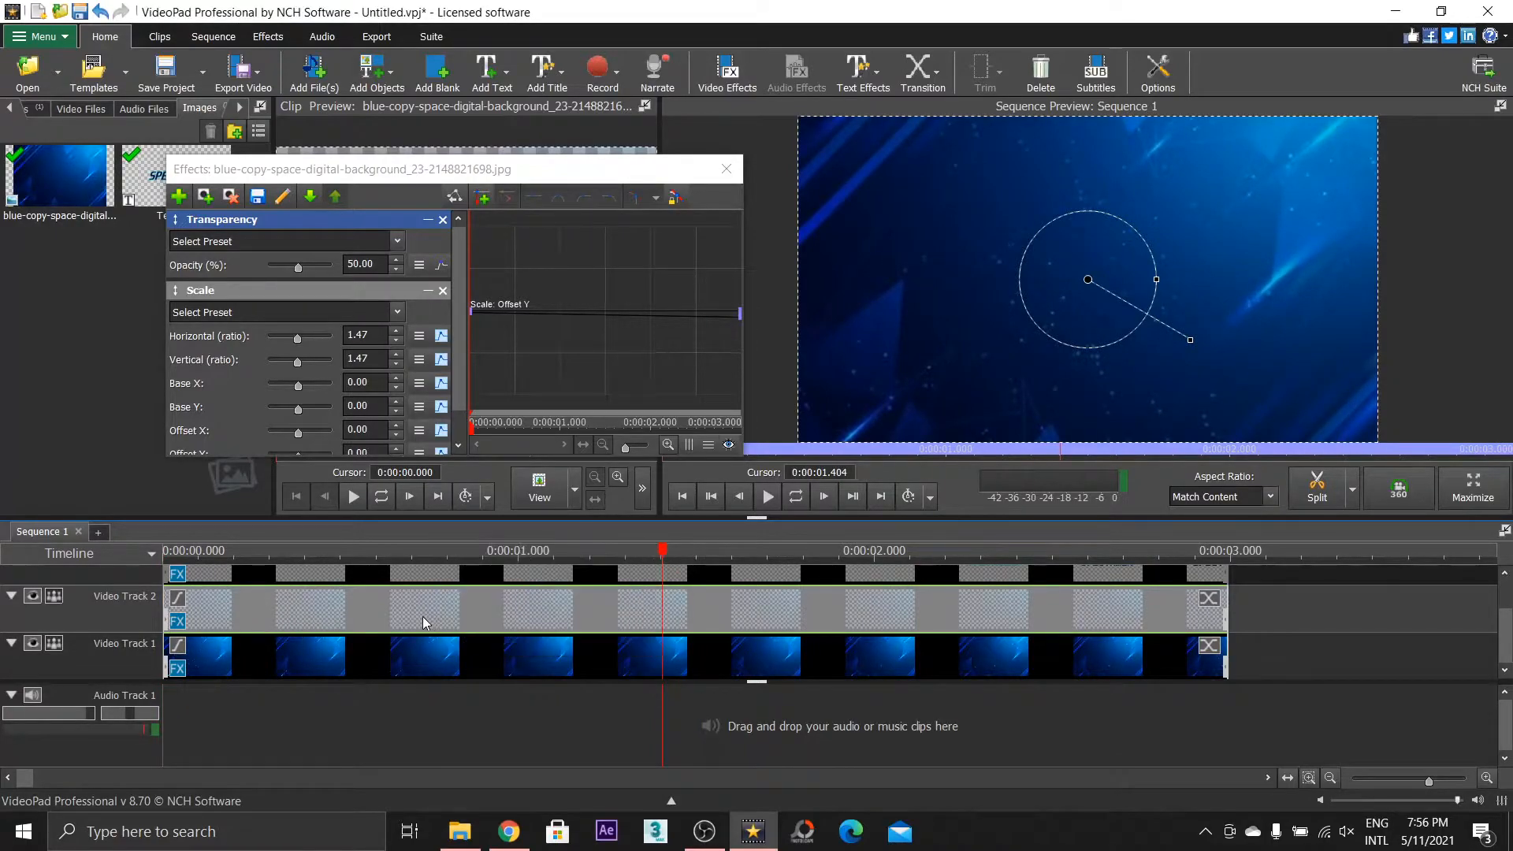
Replace the background clip on Video Track 2 with a fresh copy of the Video Track 1 background, starting at 0 seconds
key("Delete")
left_click(382, 653)
left_click(296, 607)
key("ctrl+v")
left_click_drag(382, 604, 211, 627)
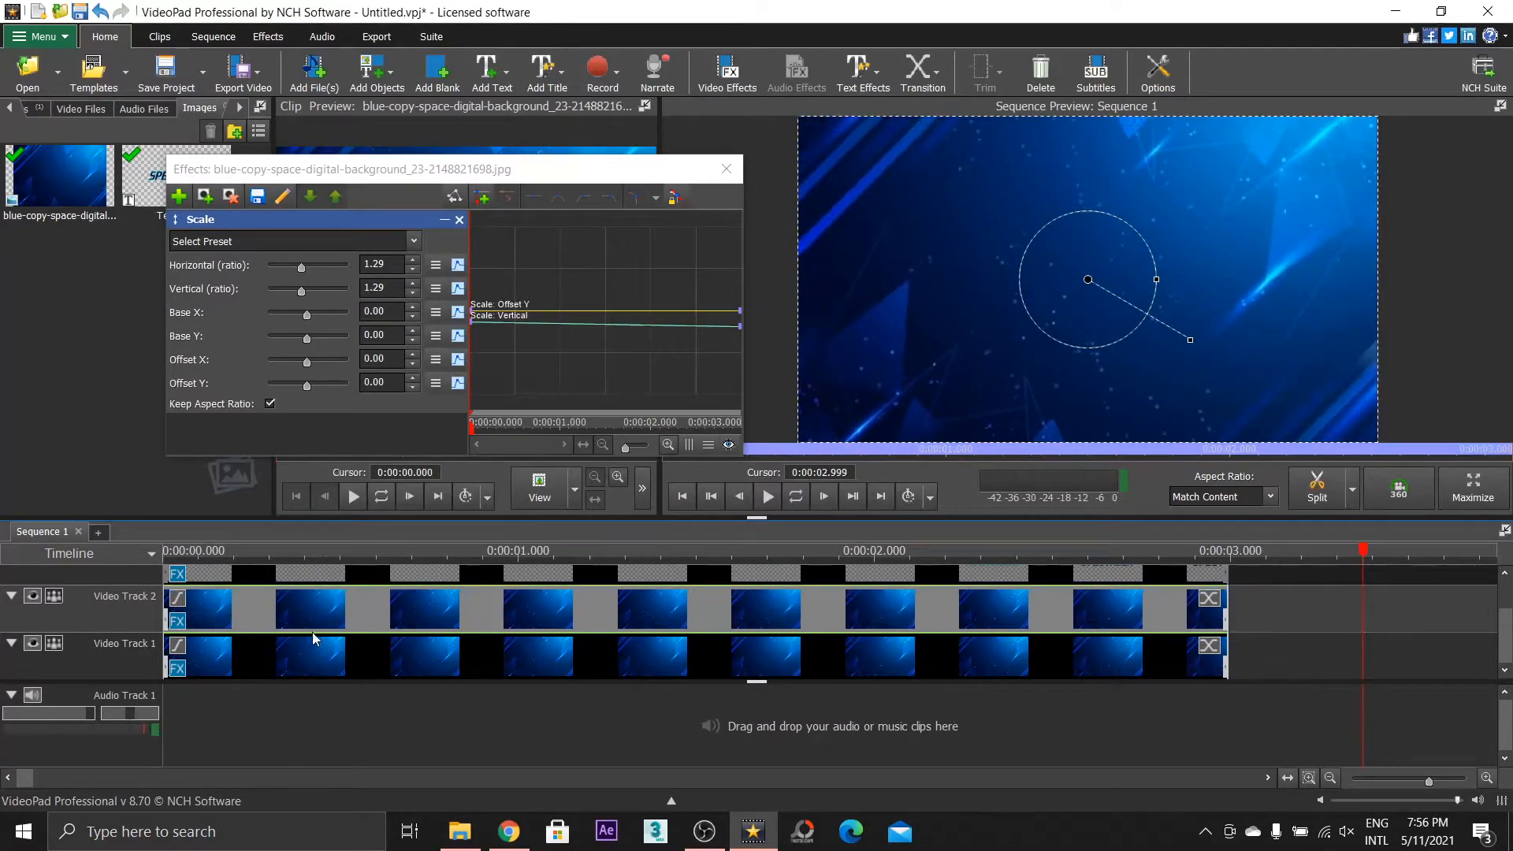
Add a second Scale effect to the background copy on Video Track 2 with horizontal and vertical ratios of 1.26
left_click(179, 196)
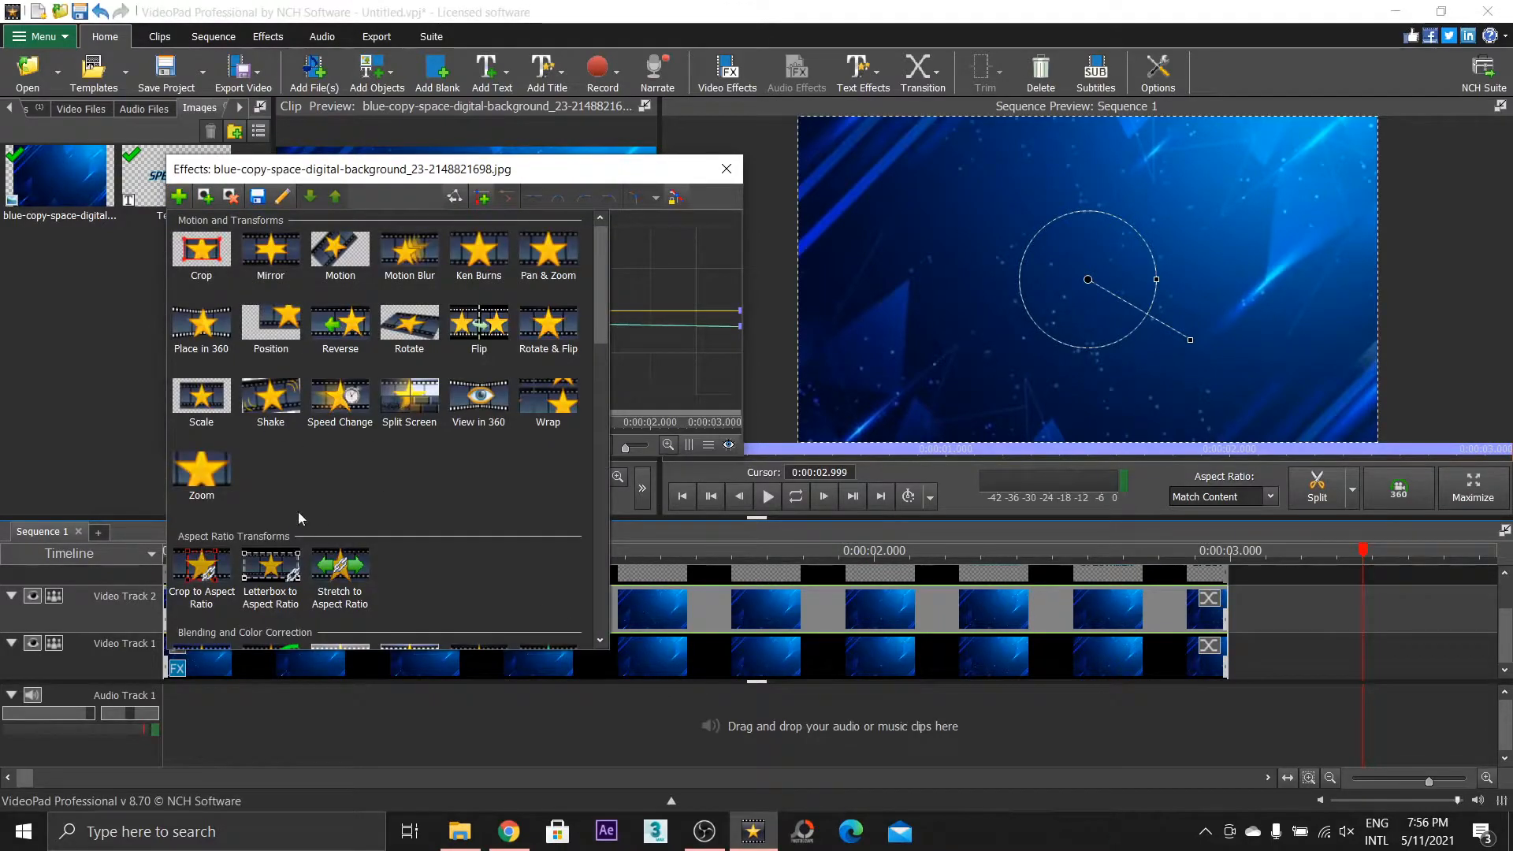
left_click(201, 472)
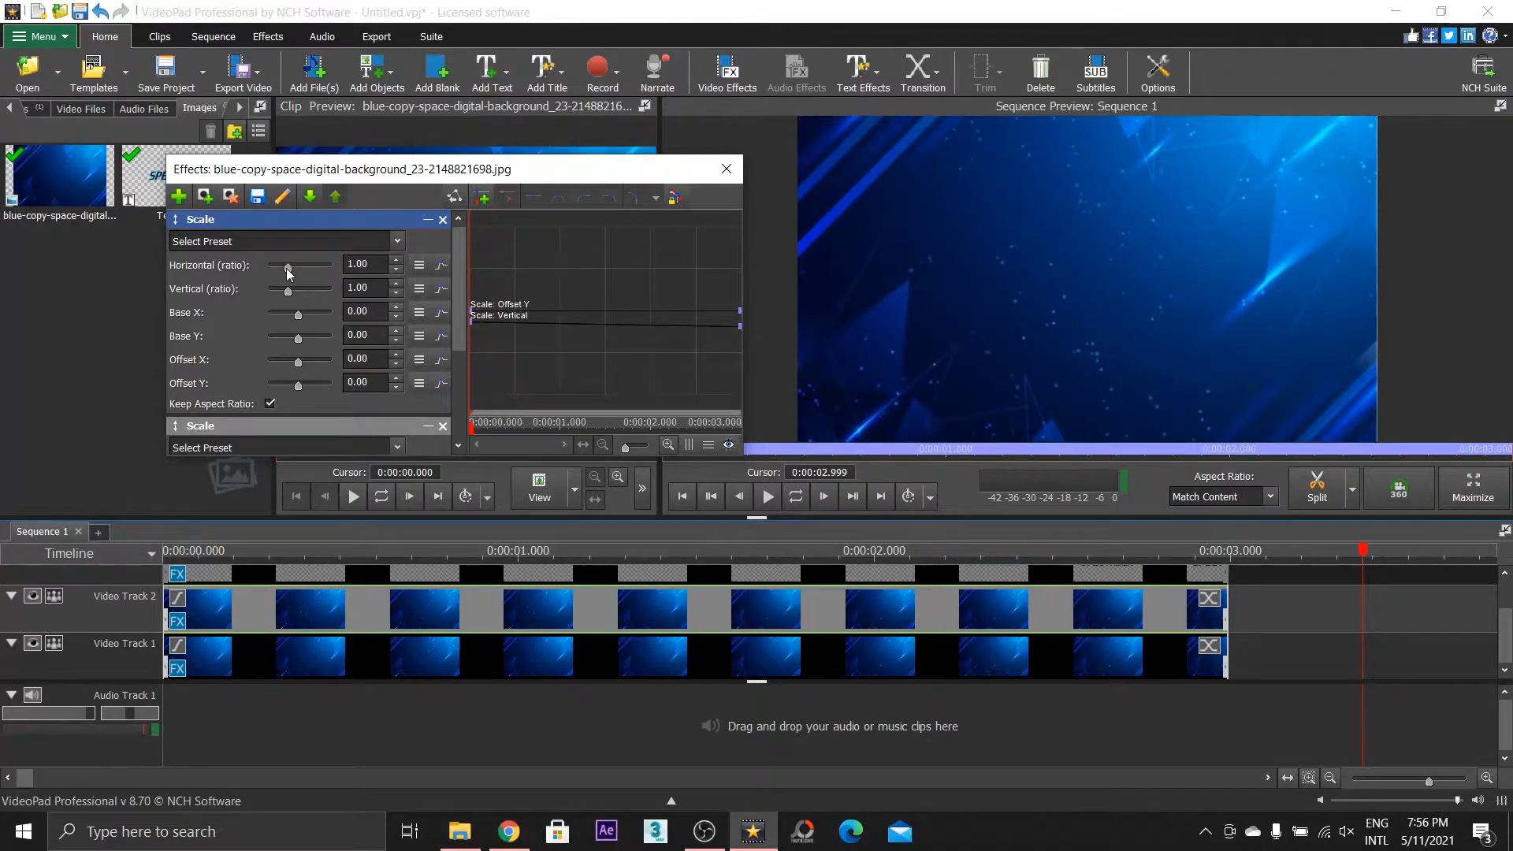
left_click_drag(289, 272, 293, 273)
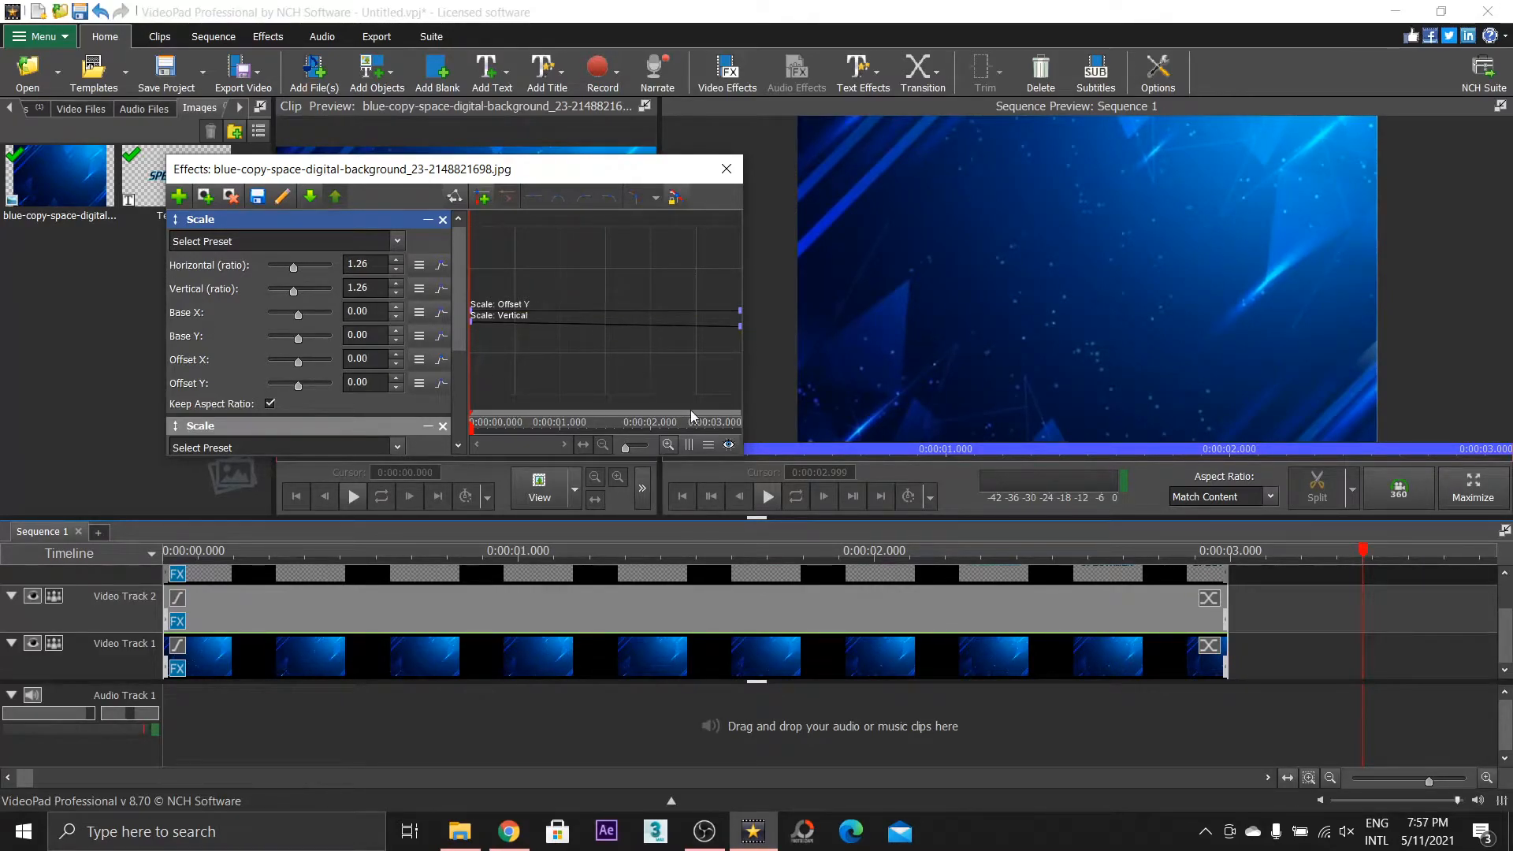
left_click(491, 426)
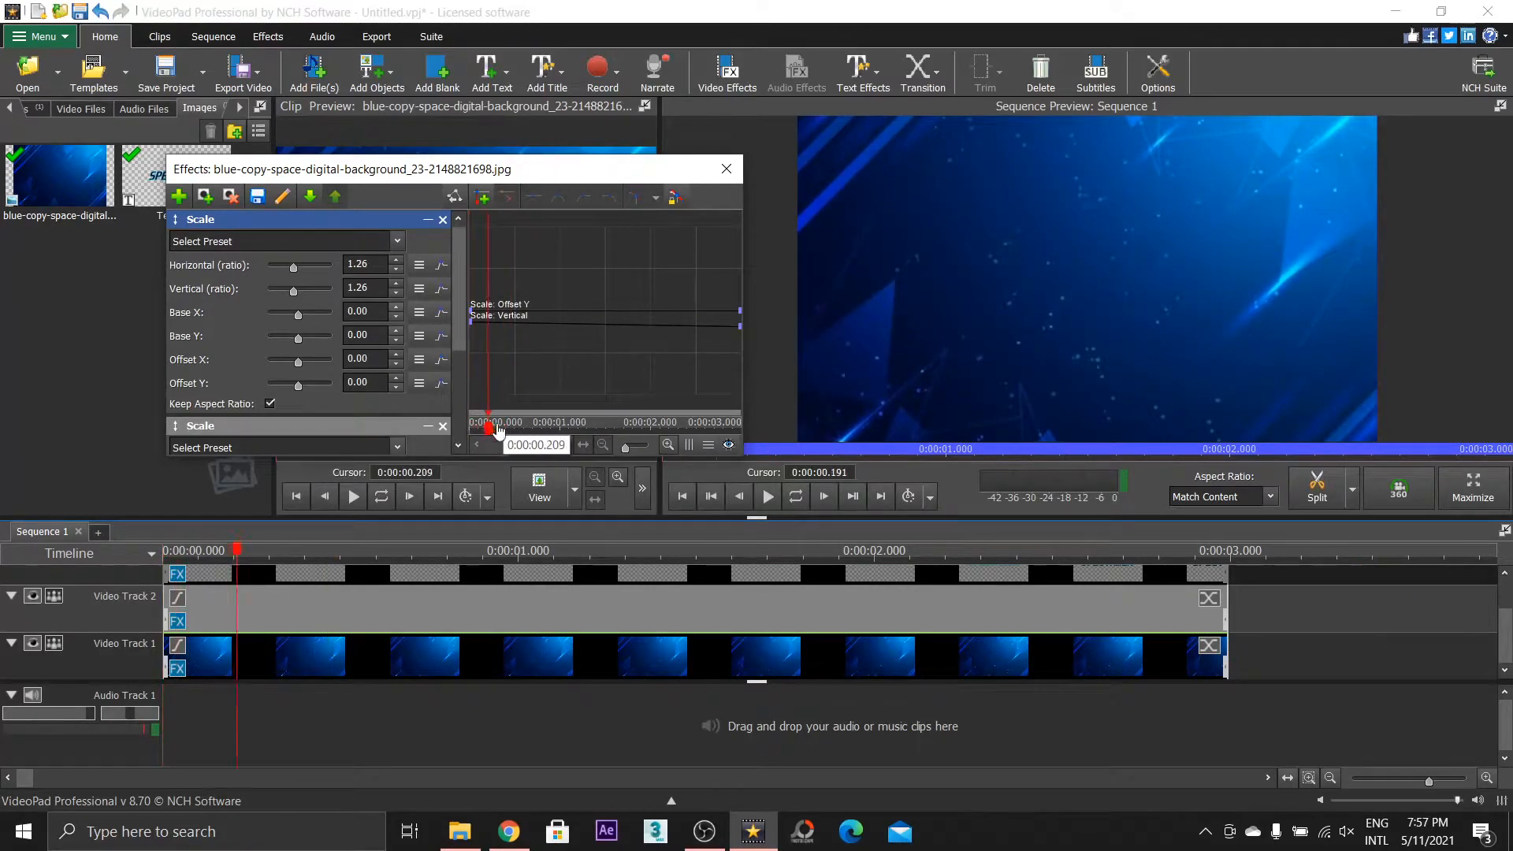
Add a Transparency effect at 50% opacity to the background copy with the two Scale effects
left_click(179, 196)
scroll(499, 452, "down", 5)
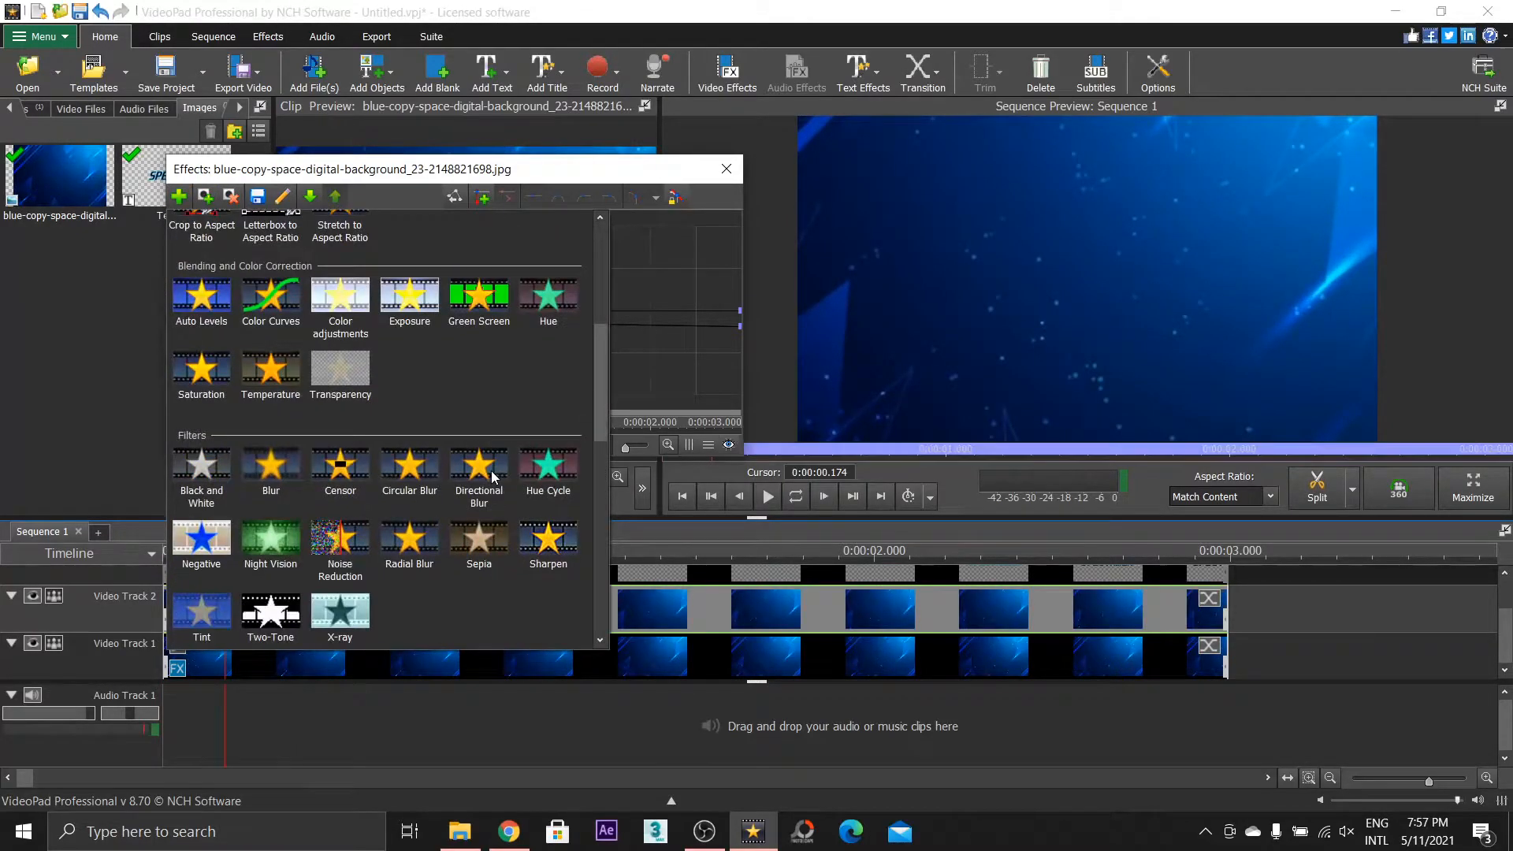
left_click(361, 376)
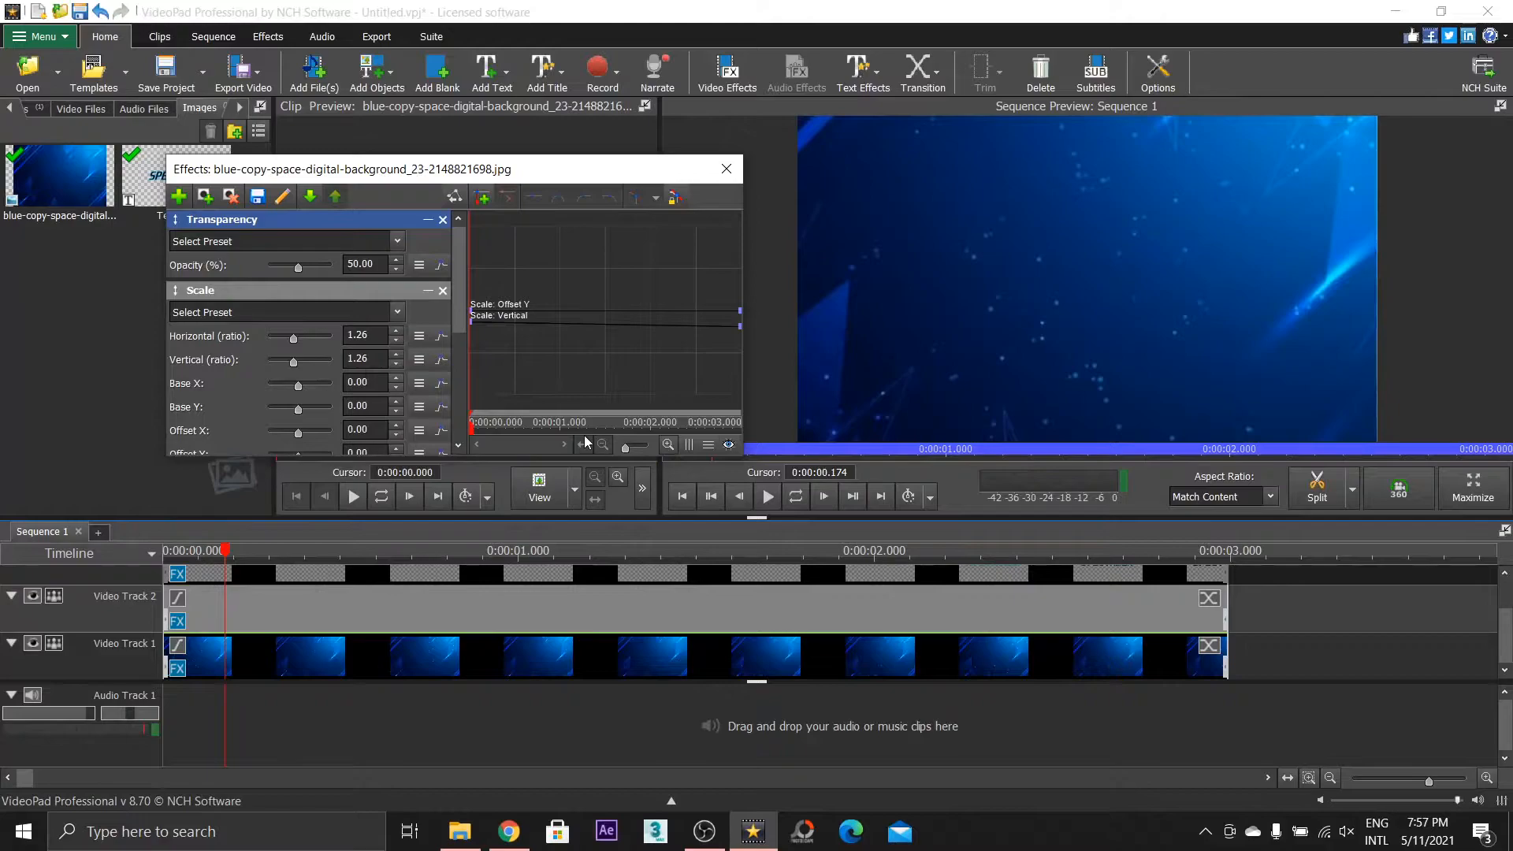
Scrub through the clip and the sequence to examine the layered background motion, ending back at the start
left_click(472, 428)
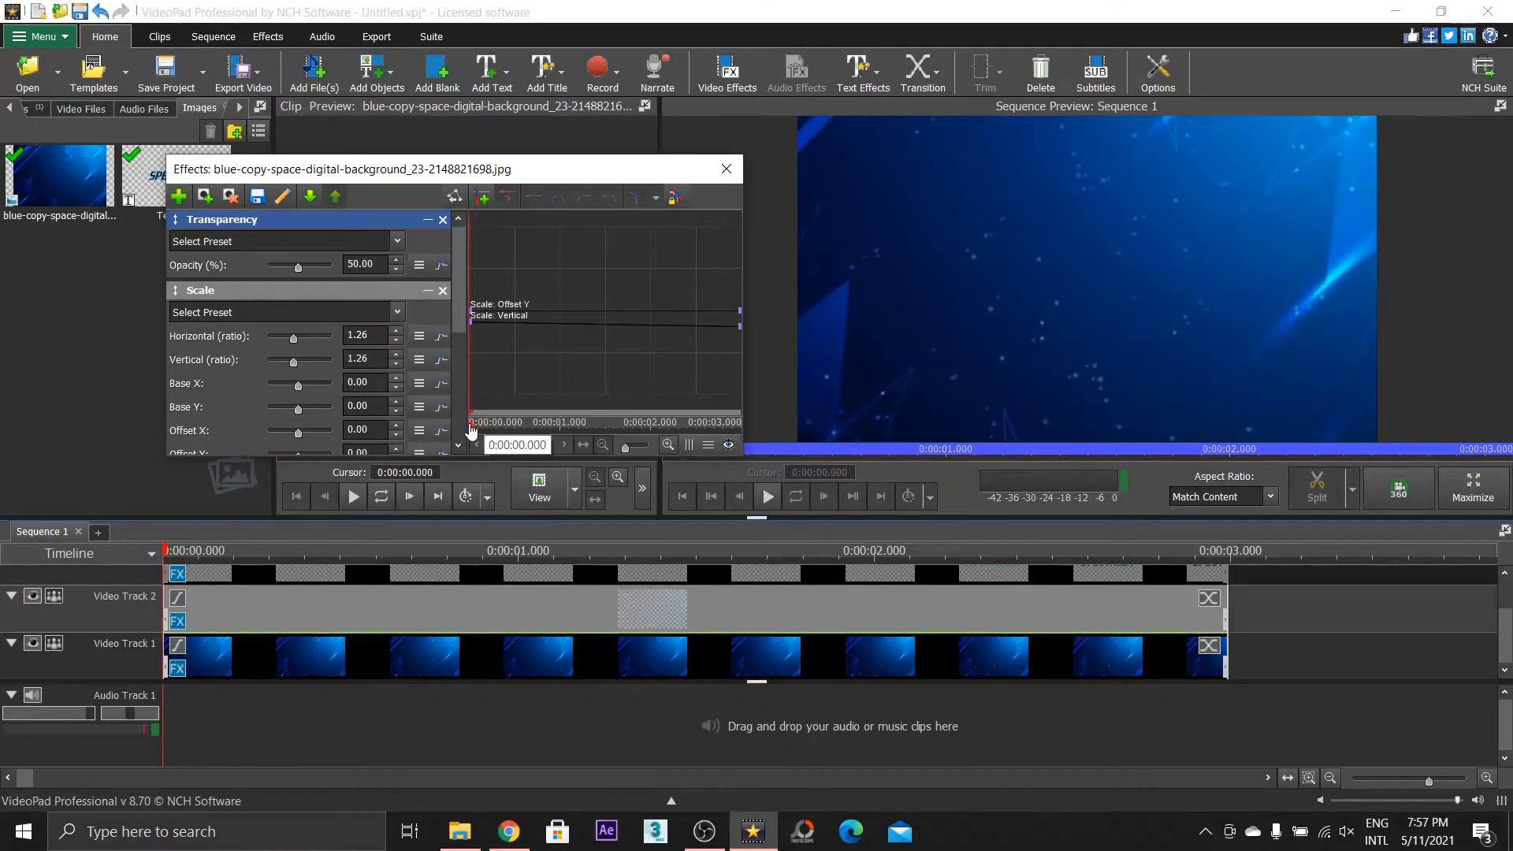
left_click_drag(476, 428, 485, 428)
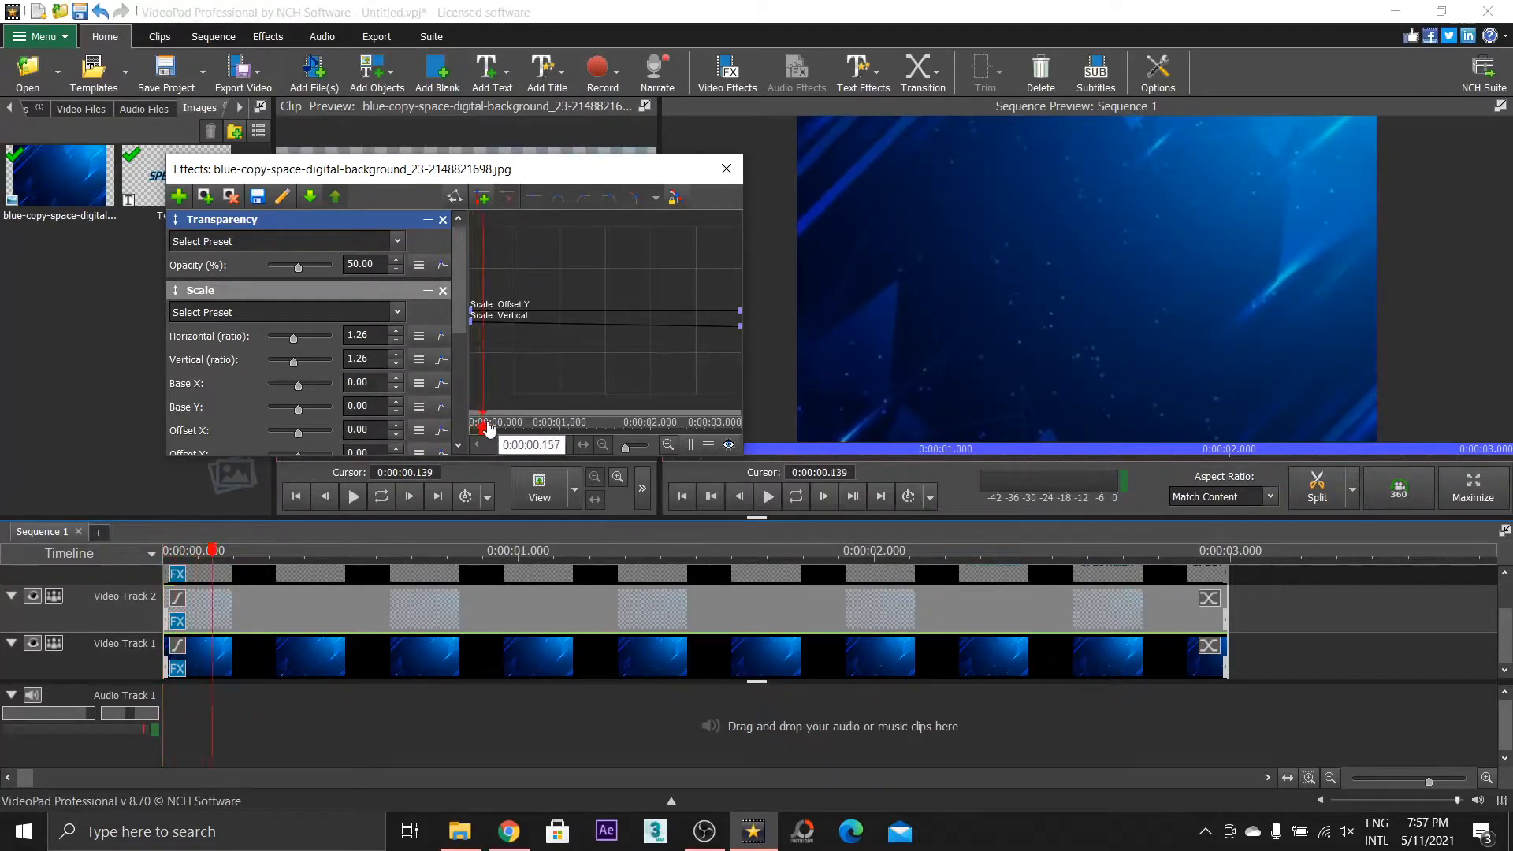
left_click_drag(584, 431, 524, 427)
left_click_drag(616, 434, 408, 451)
left_click_drag(202, 555, 304, 583)
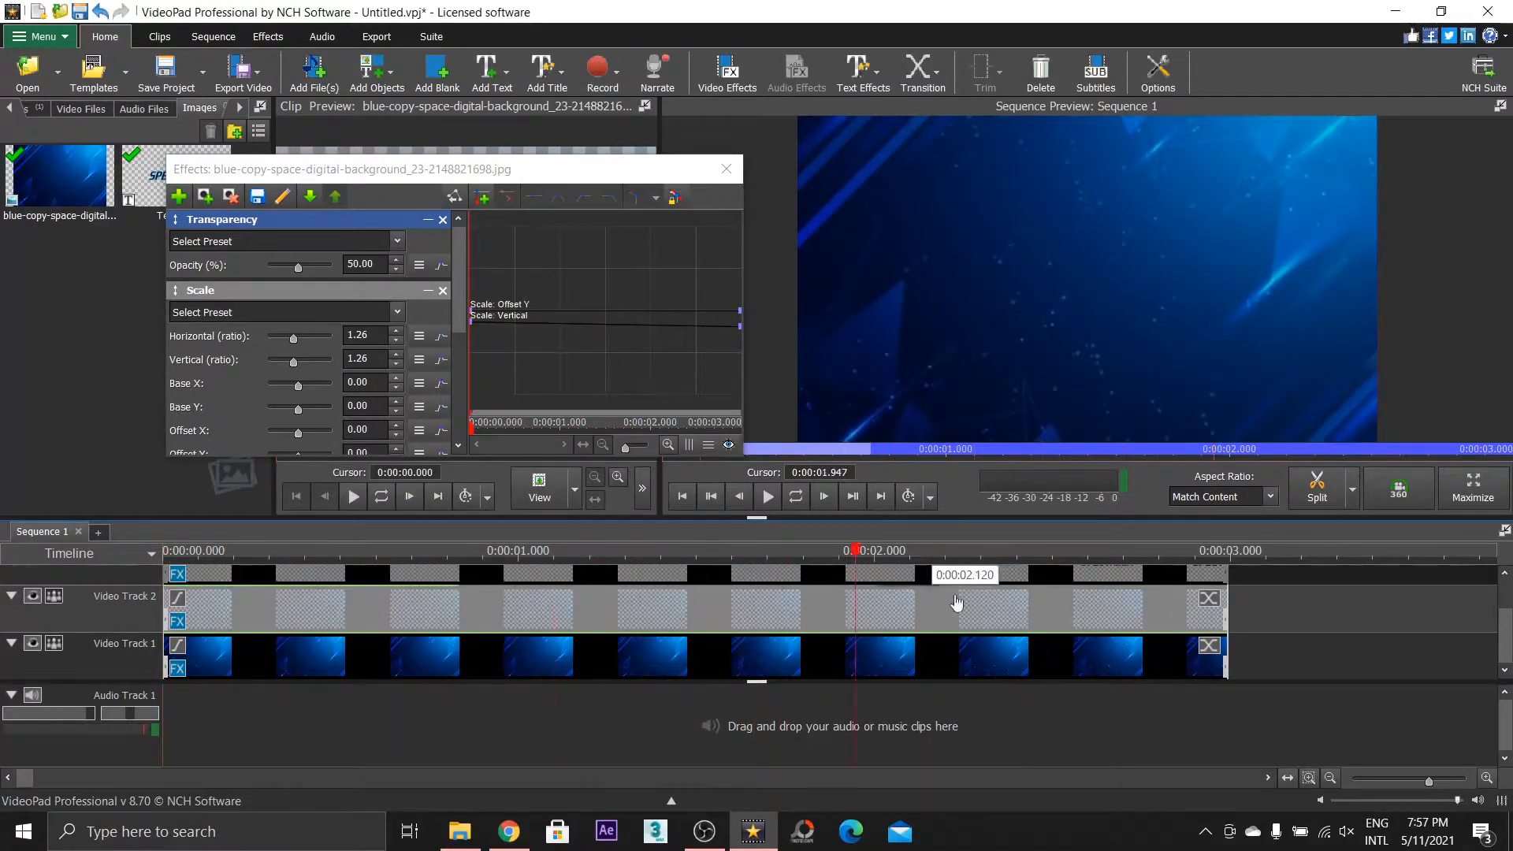
left_click(892, 568)
left_click_drag(892, 568, 193, 544)
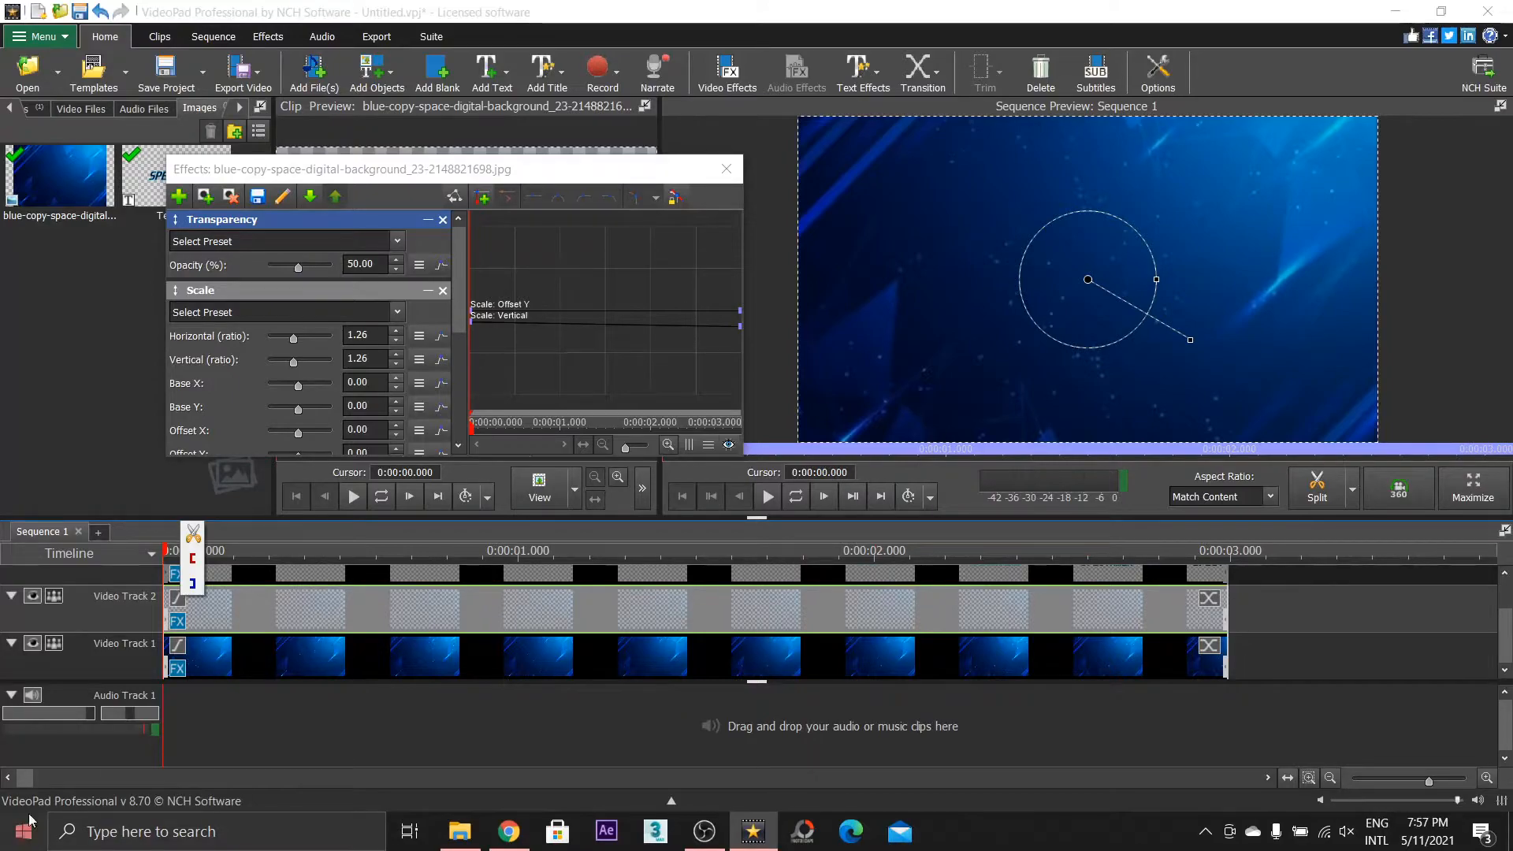
Collapse the Transparency and 1.26 Scale effects and move that Scale effect below the animated Scale effect
left_click(322, 292)
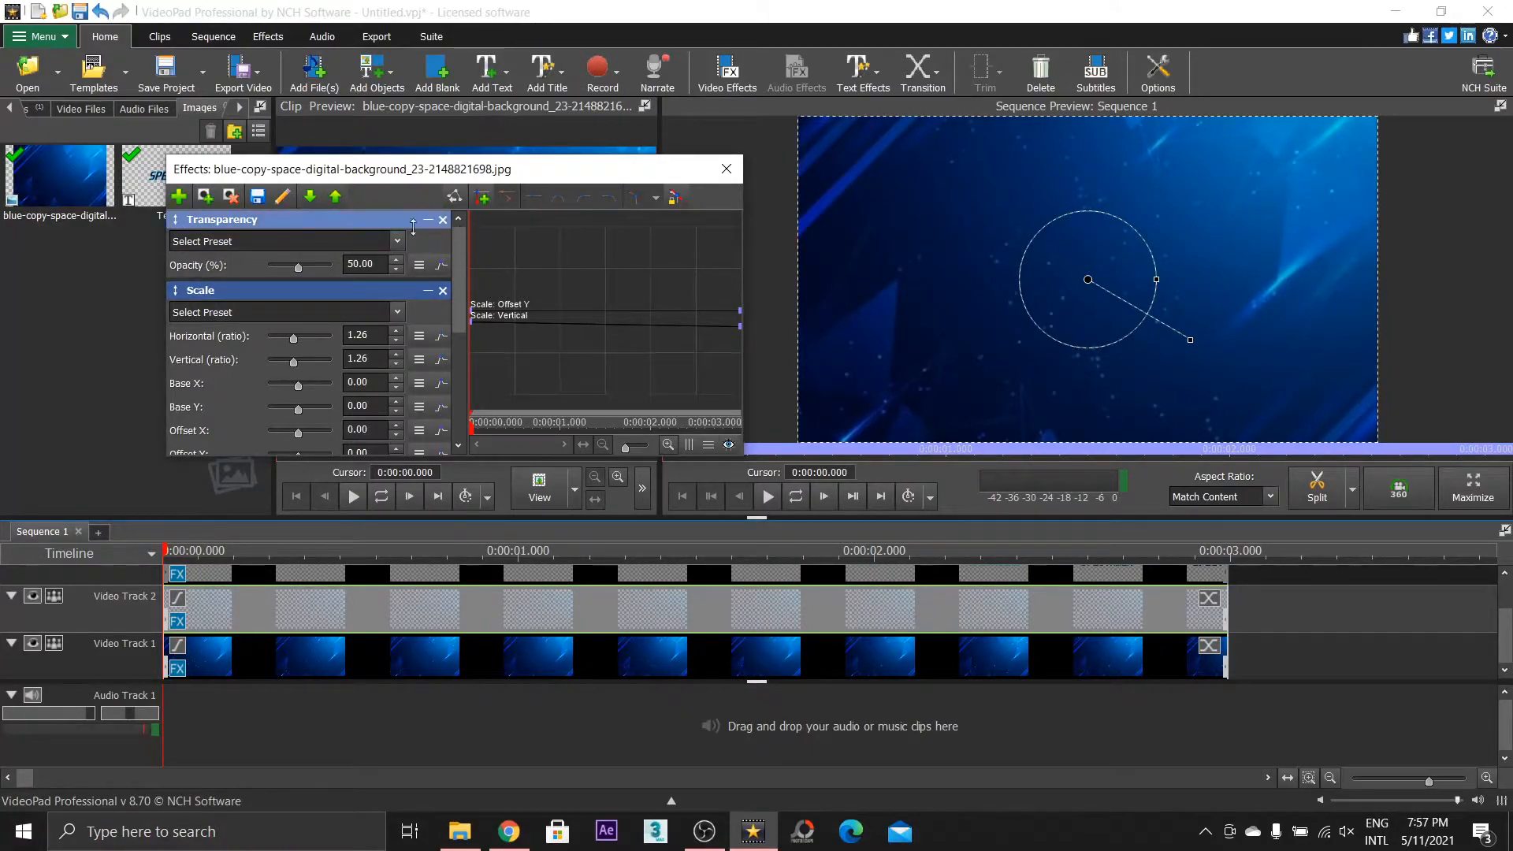
left_click(428, 220)
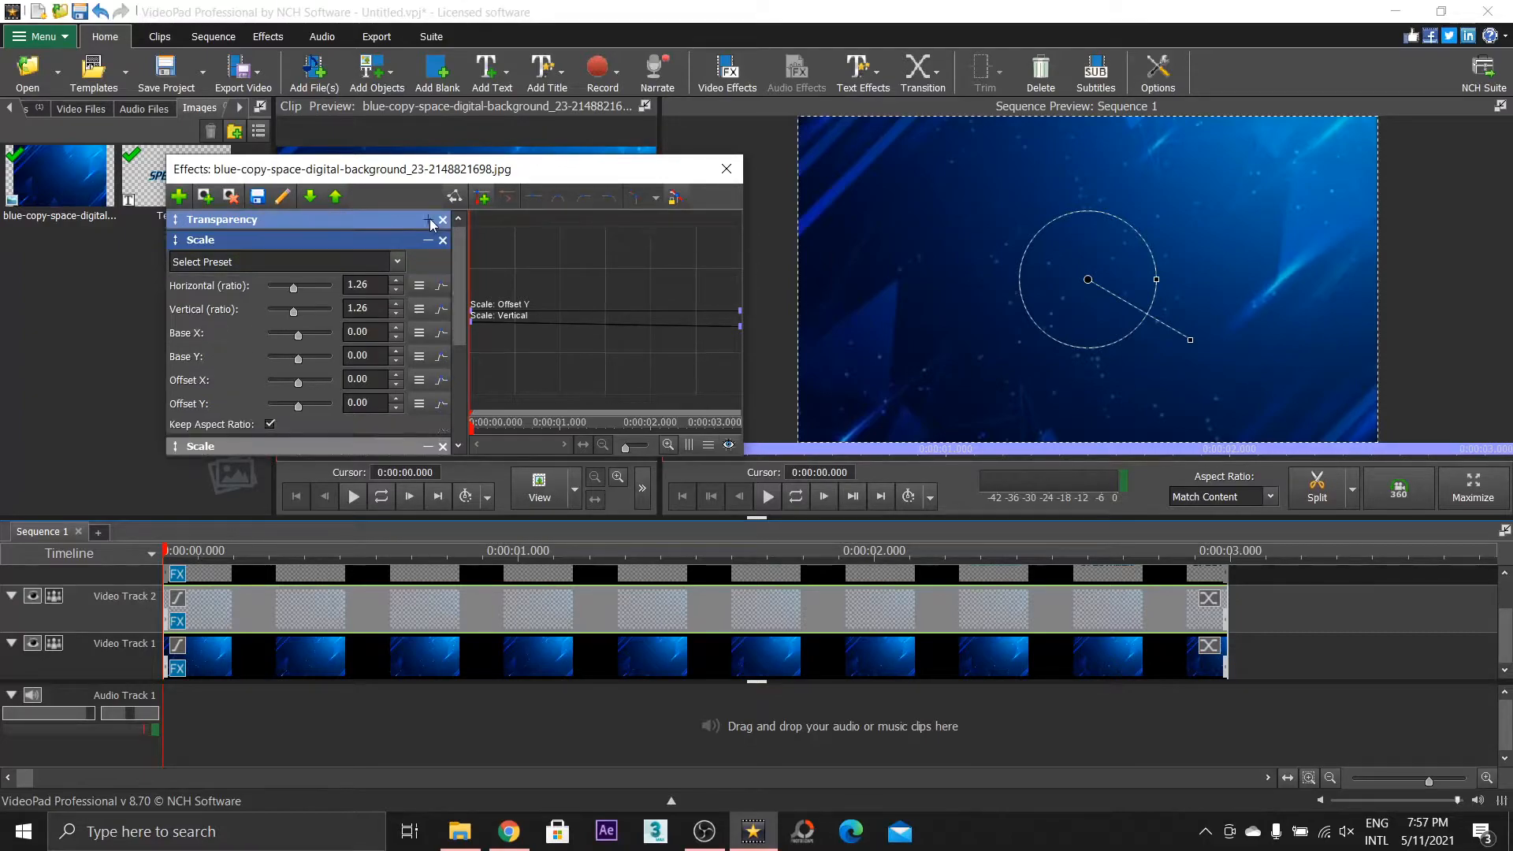
left_click(431, 240)
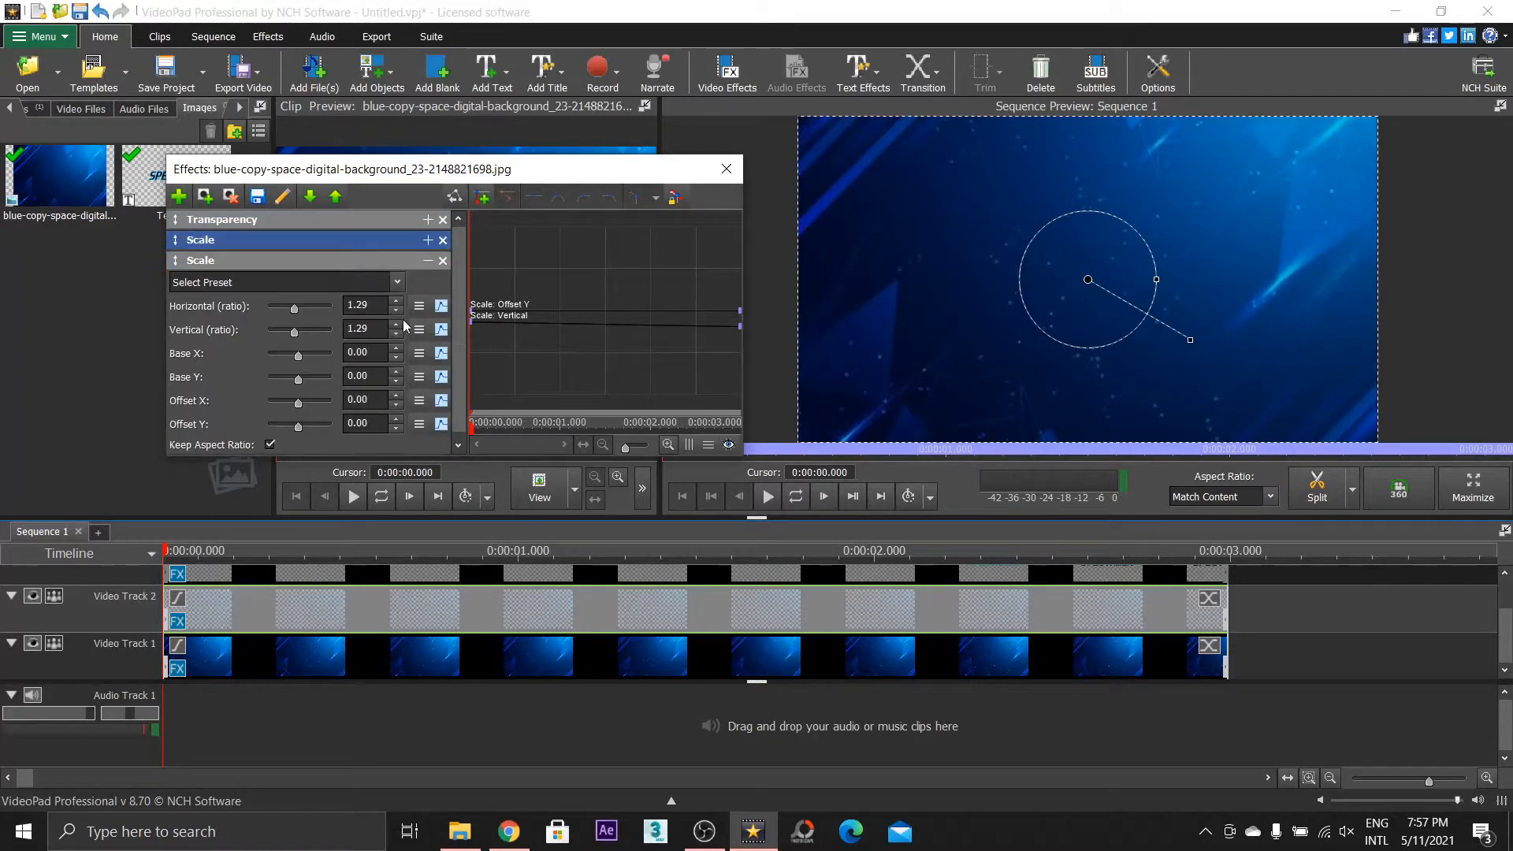
left_click(313, 200)
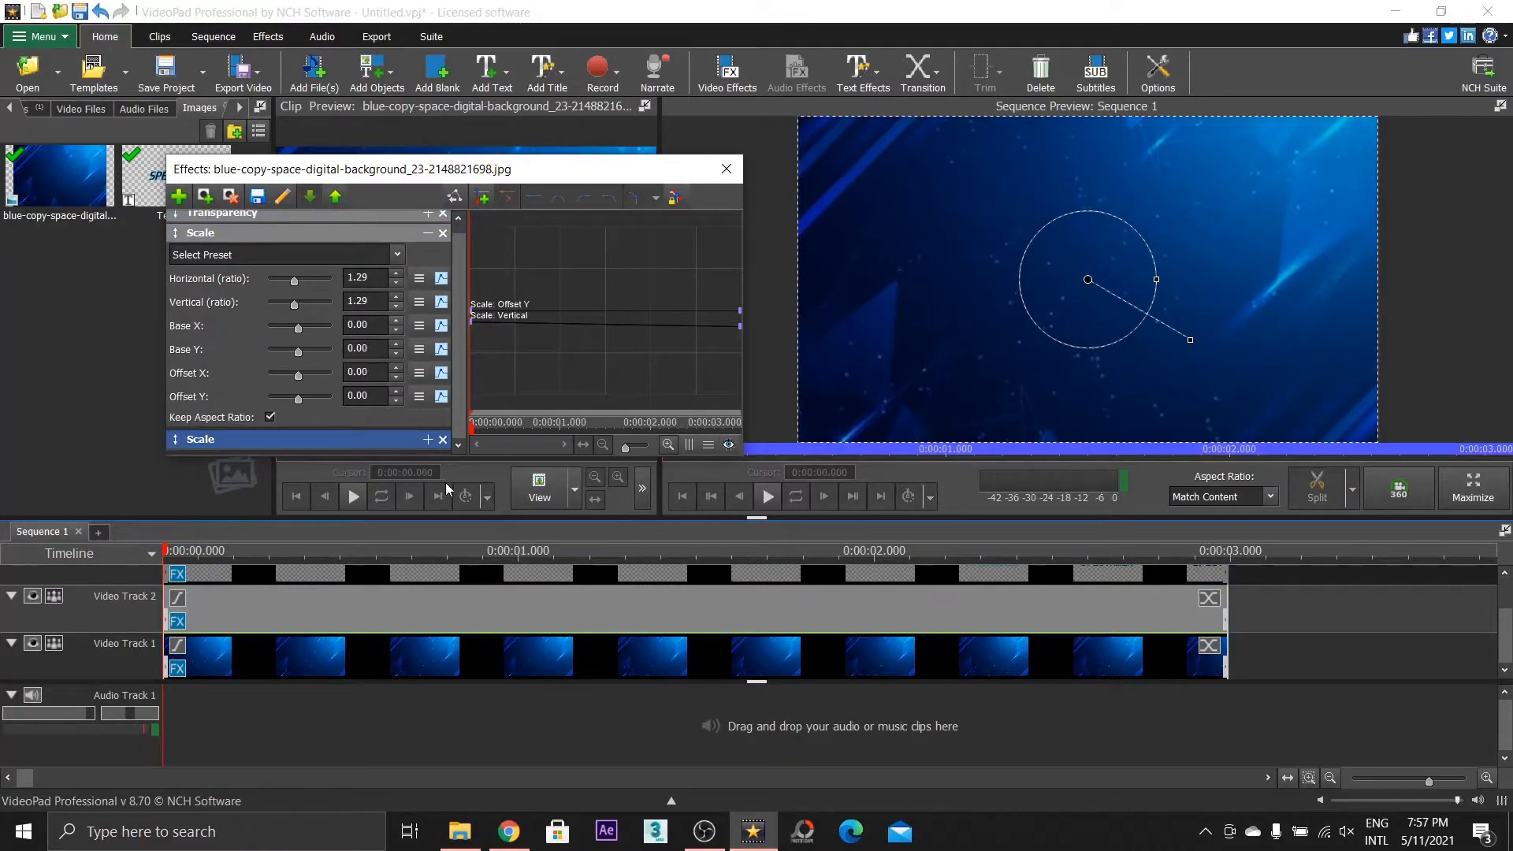
Play the sequence from the start to review the reordered effects on the layered backgrounds
left_click(193, 564)
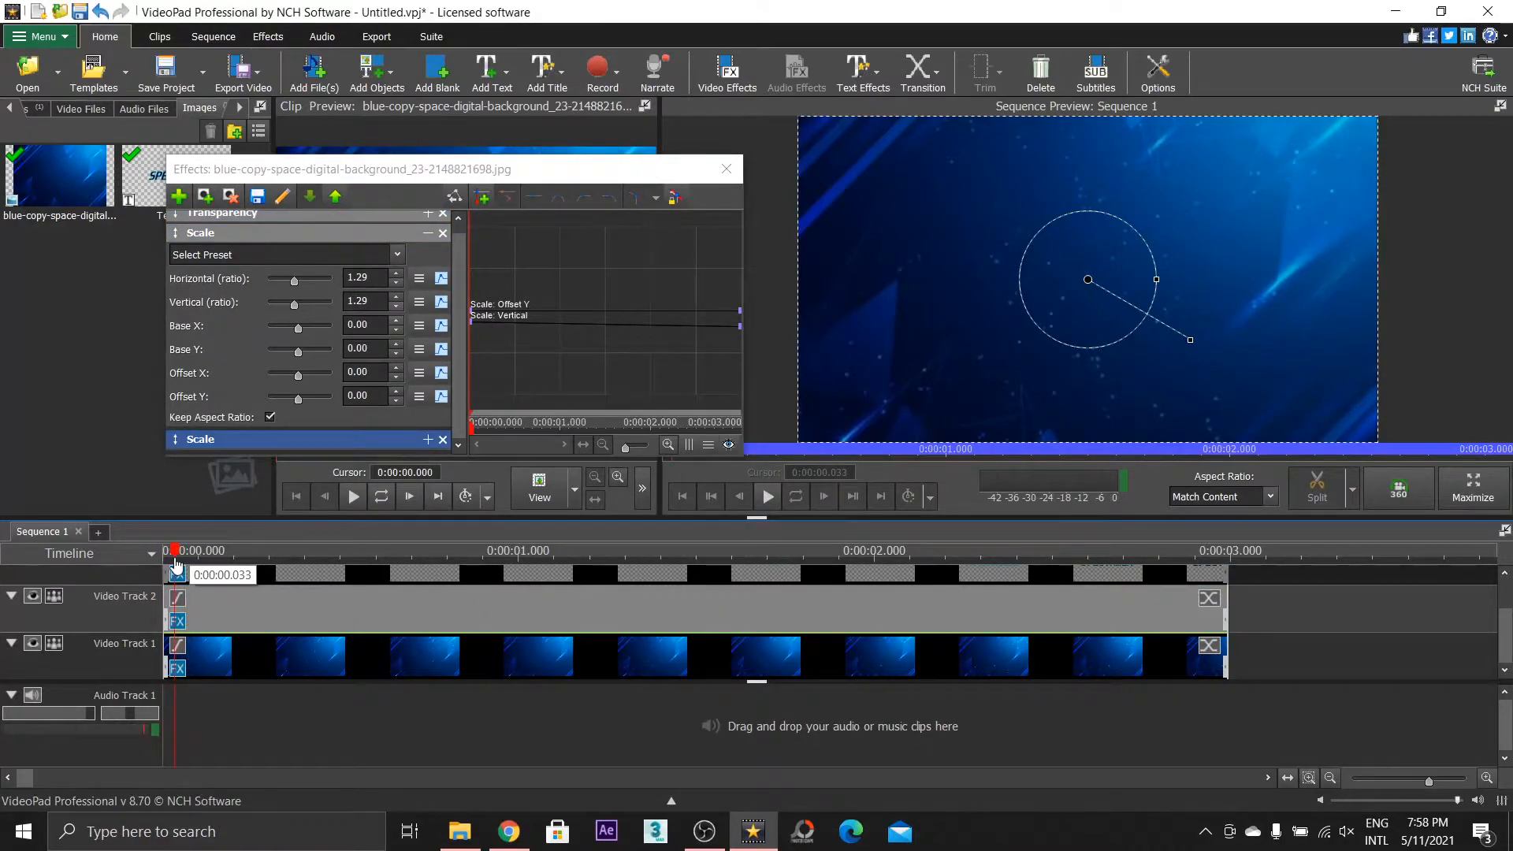
mouse_move(177, 565)
left_click_drag(180, 552, 3, 591)
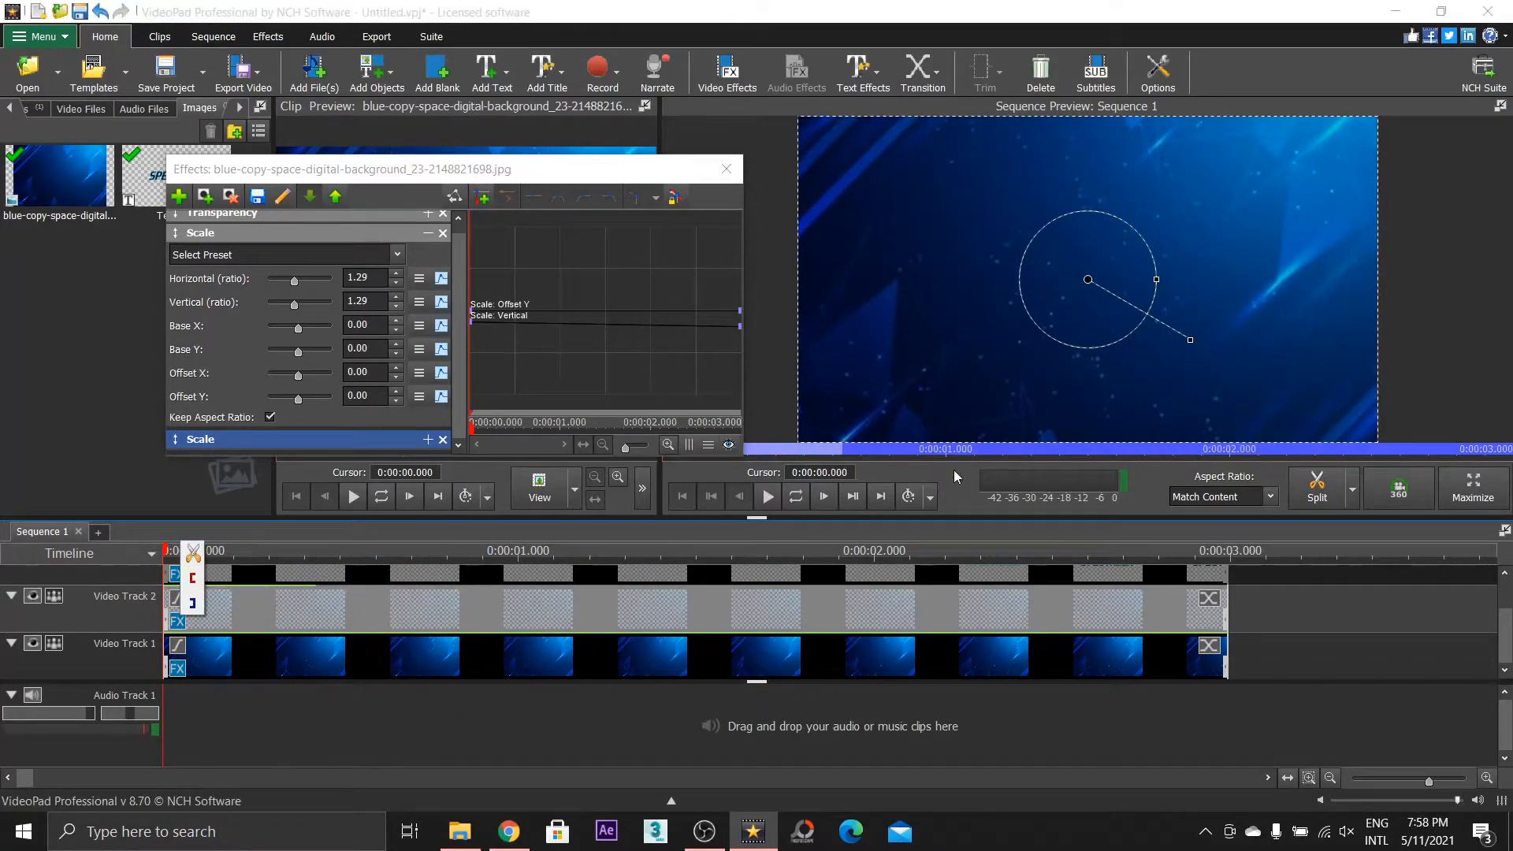
left_click(767, 496)
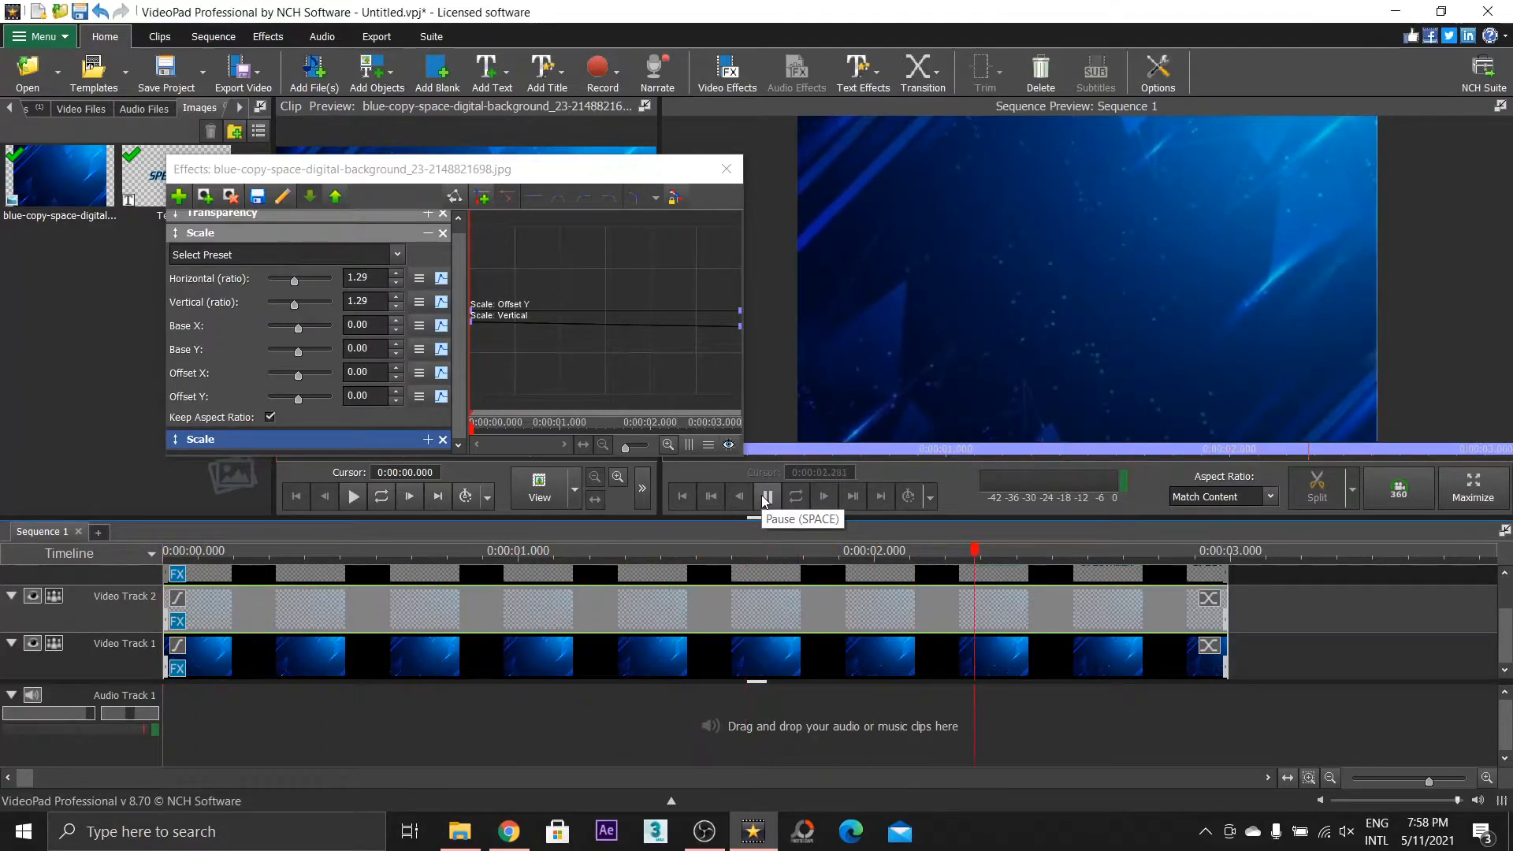
left_click(765, 497)
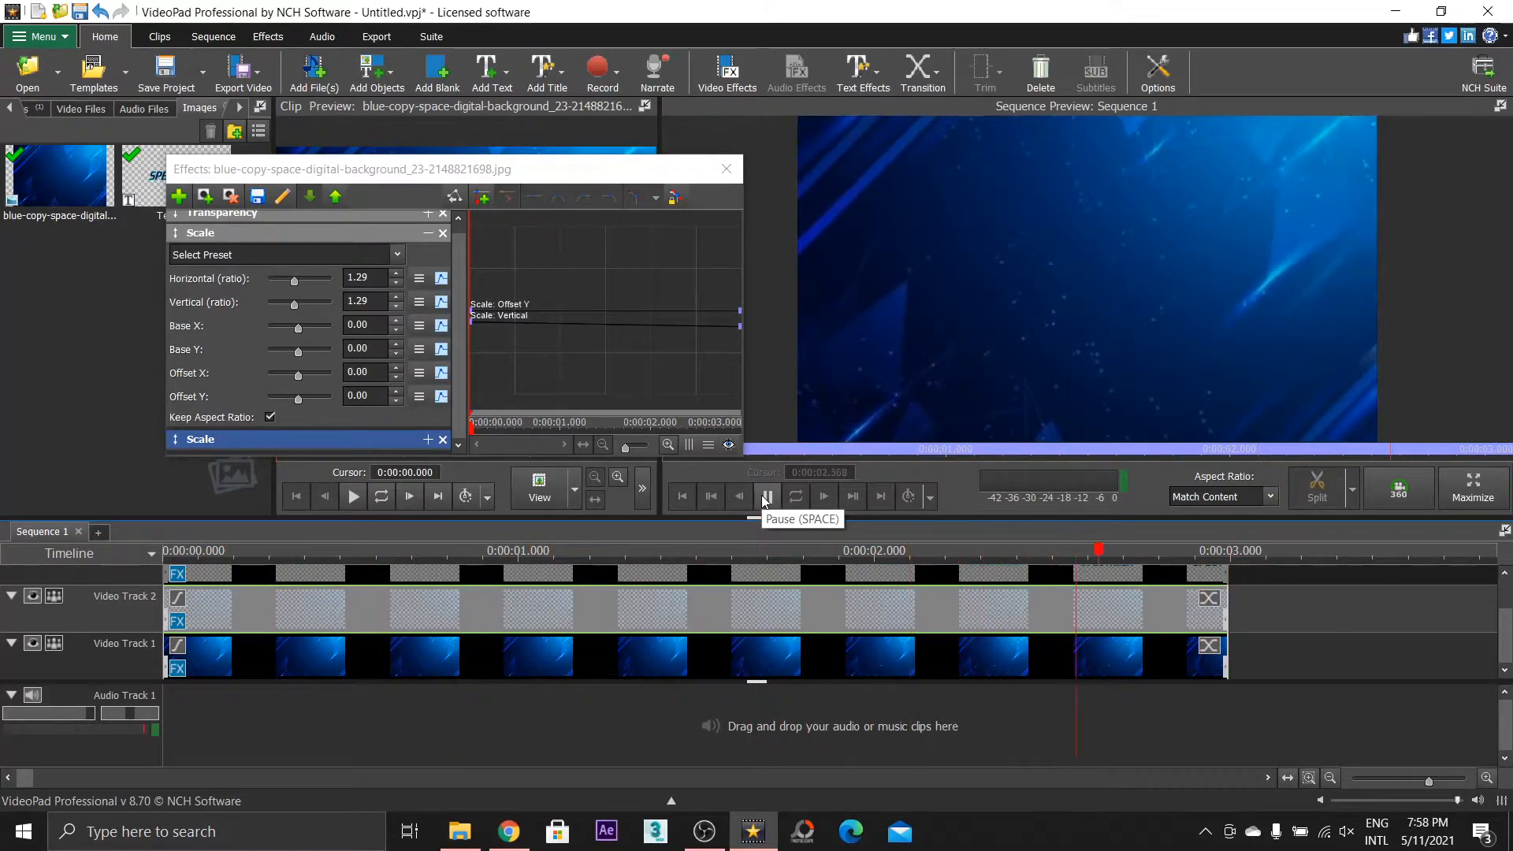
left_click(765, 497)
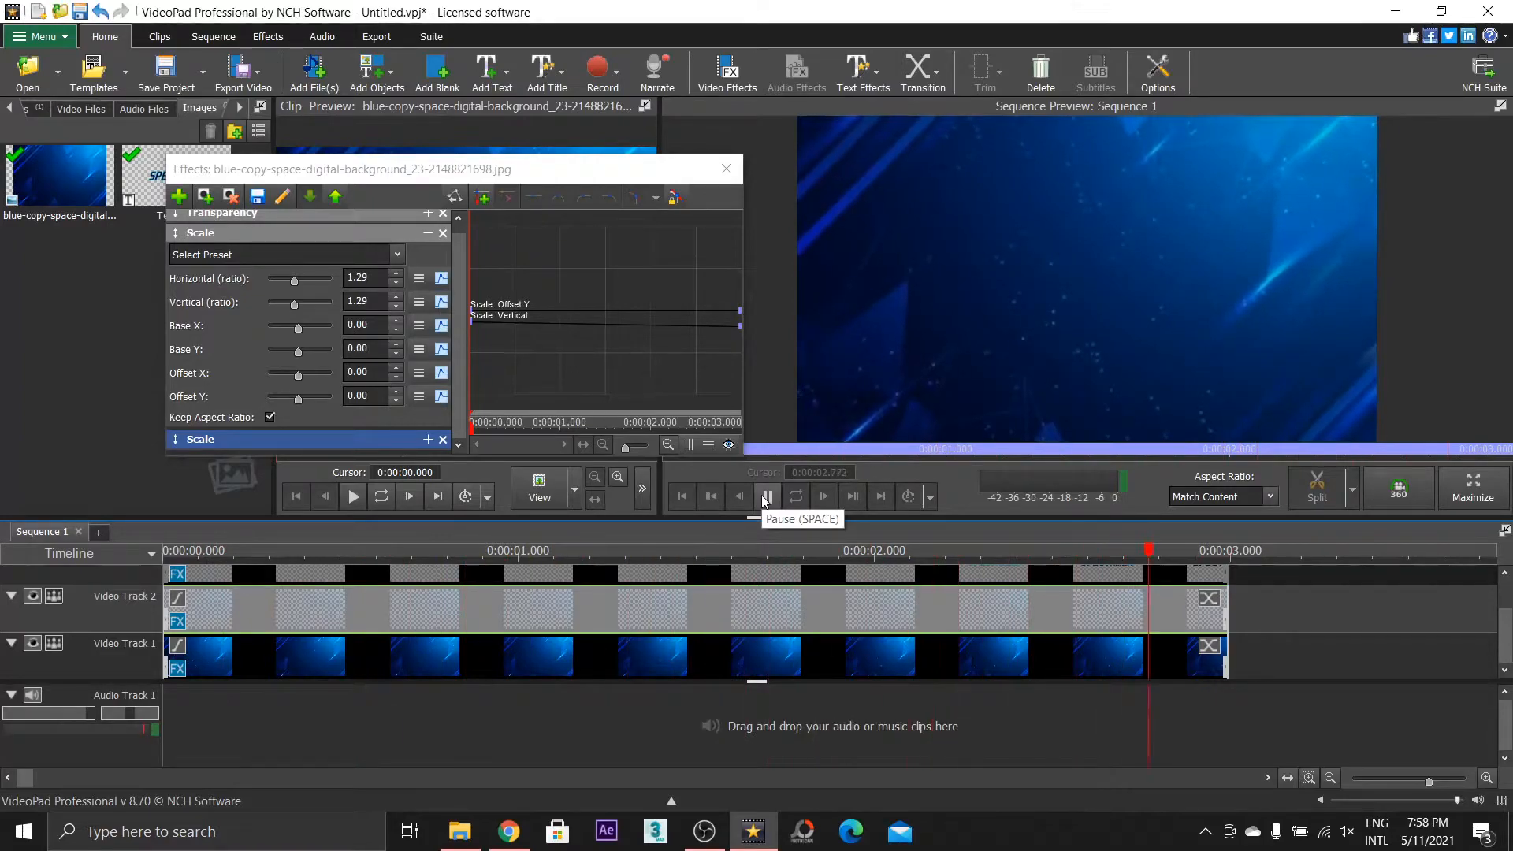
mouse_move(518, 847)
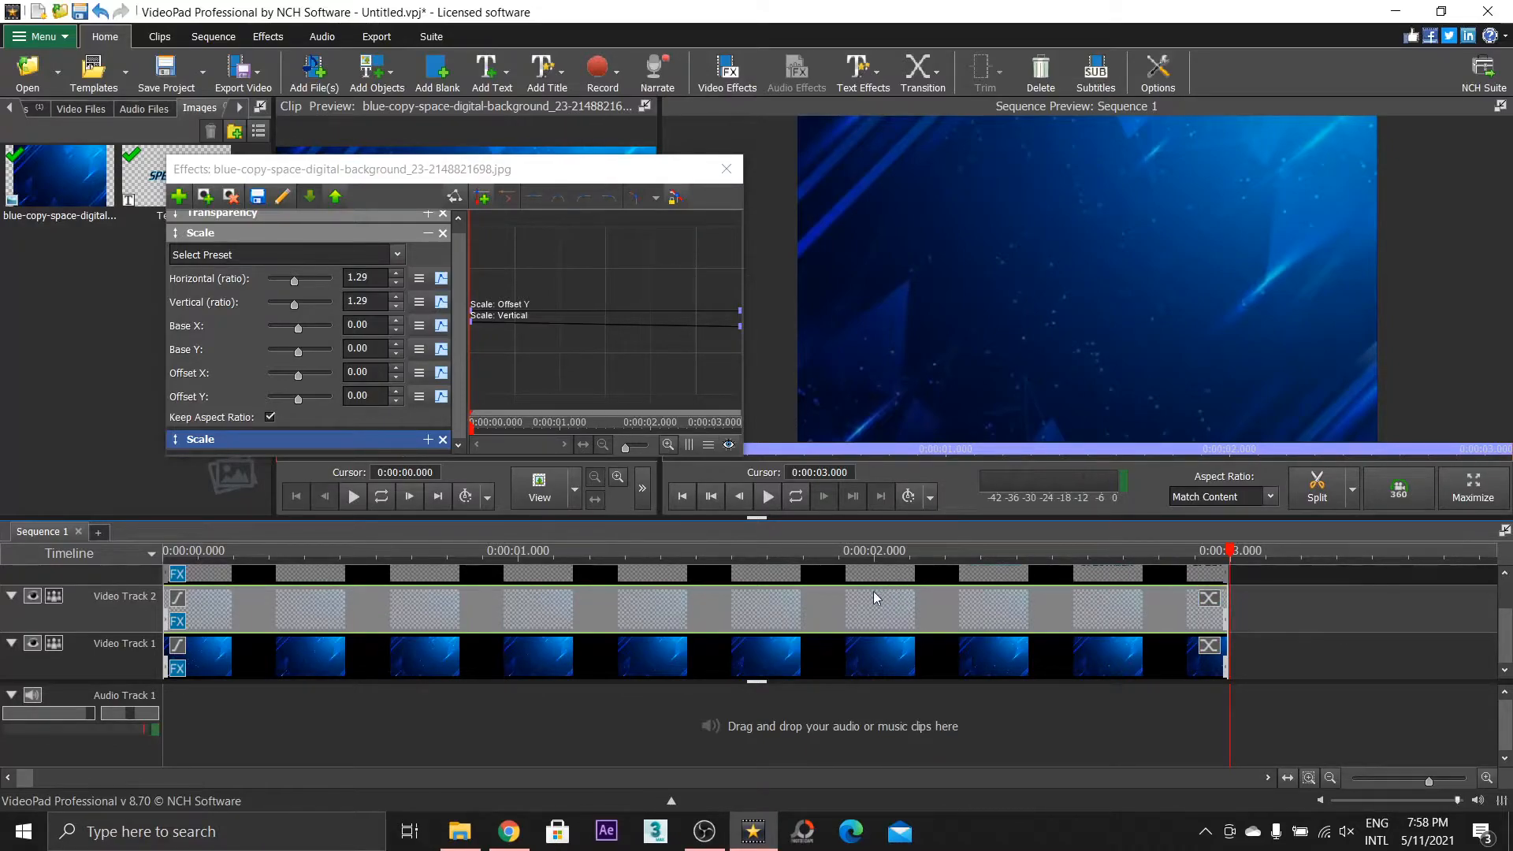
Try starting the background copy on Video Track 2 about 0.1 seconds later, scrub through it, and undo the move
left_click_drag(1135, 617, 1170, 618)
left_click_drag(203, 574, 497, 647)
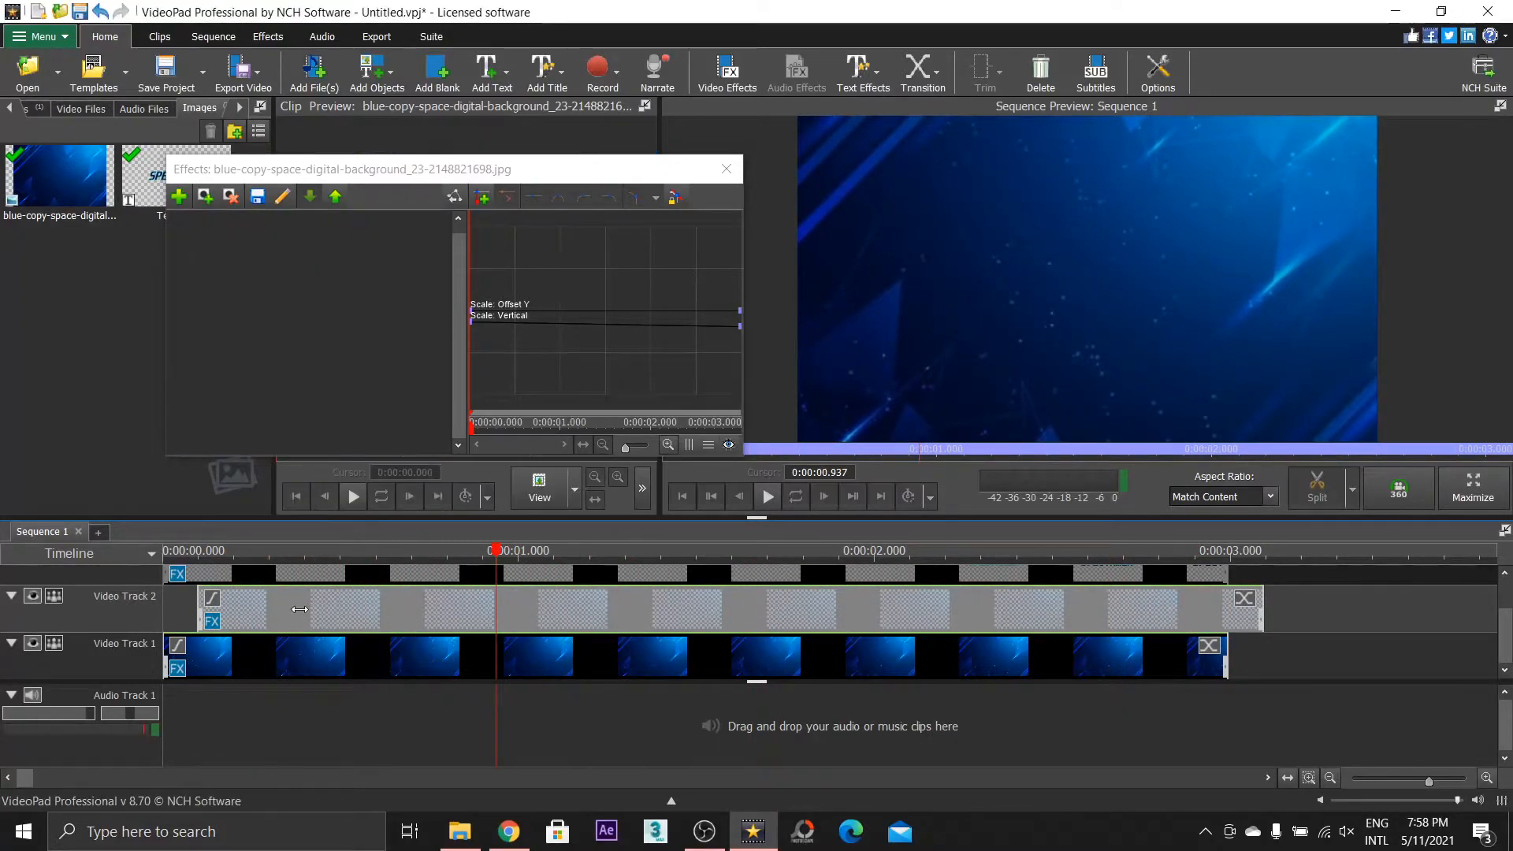
key("ctrl+z")
Set the starting horizontal and vertical scale ratios of the Video Track 1 background to 1.41 after trying 1.68
left_click_drag(203, 573, 626, 567)
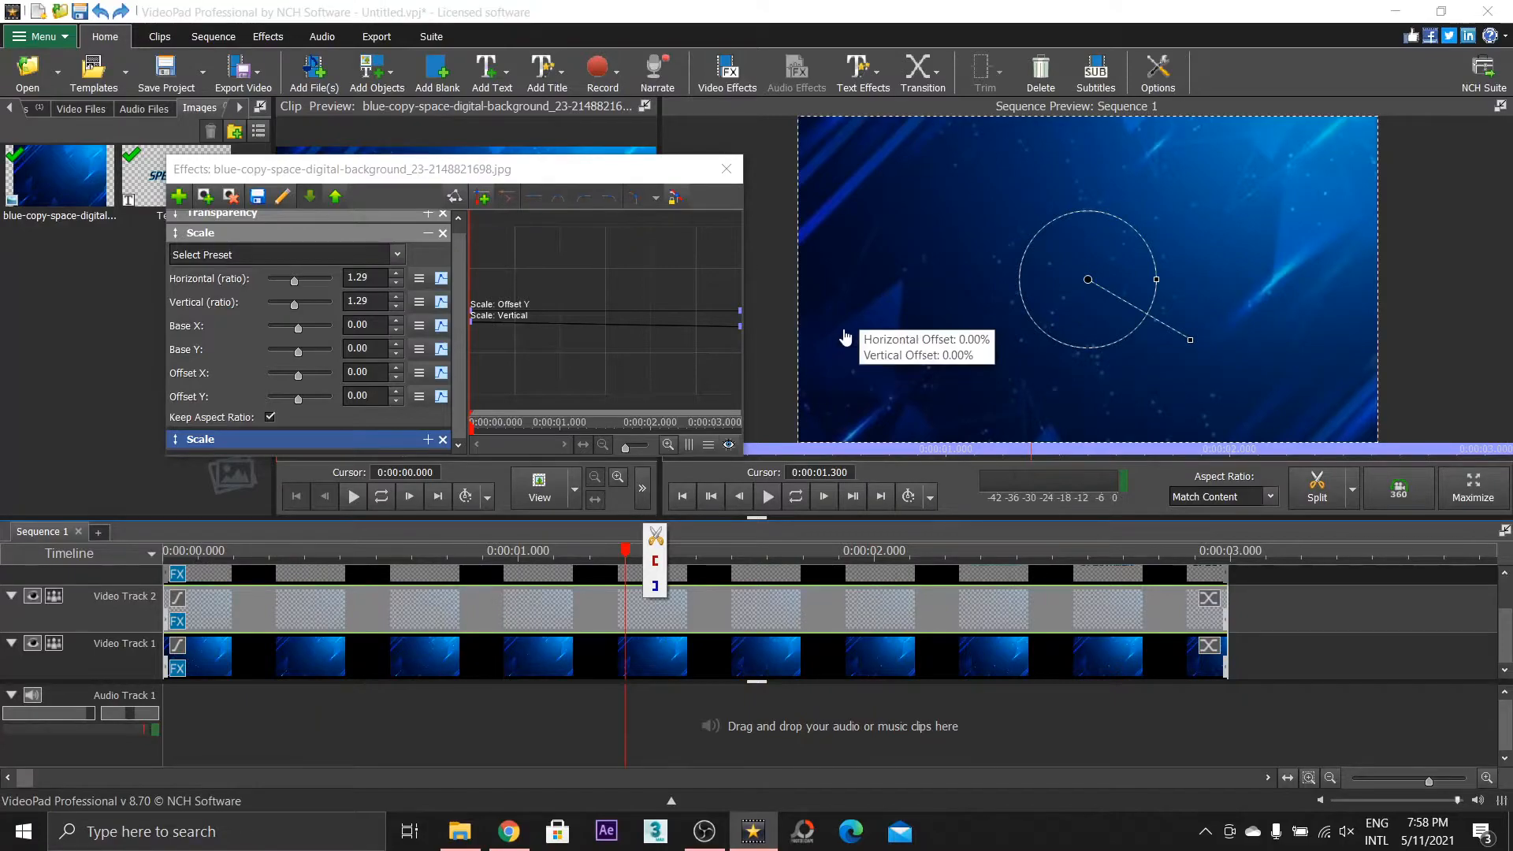
left_click_drag(599, 579, 1206, 644)
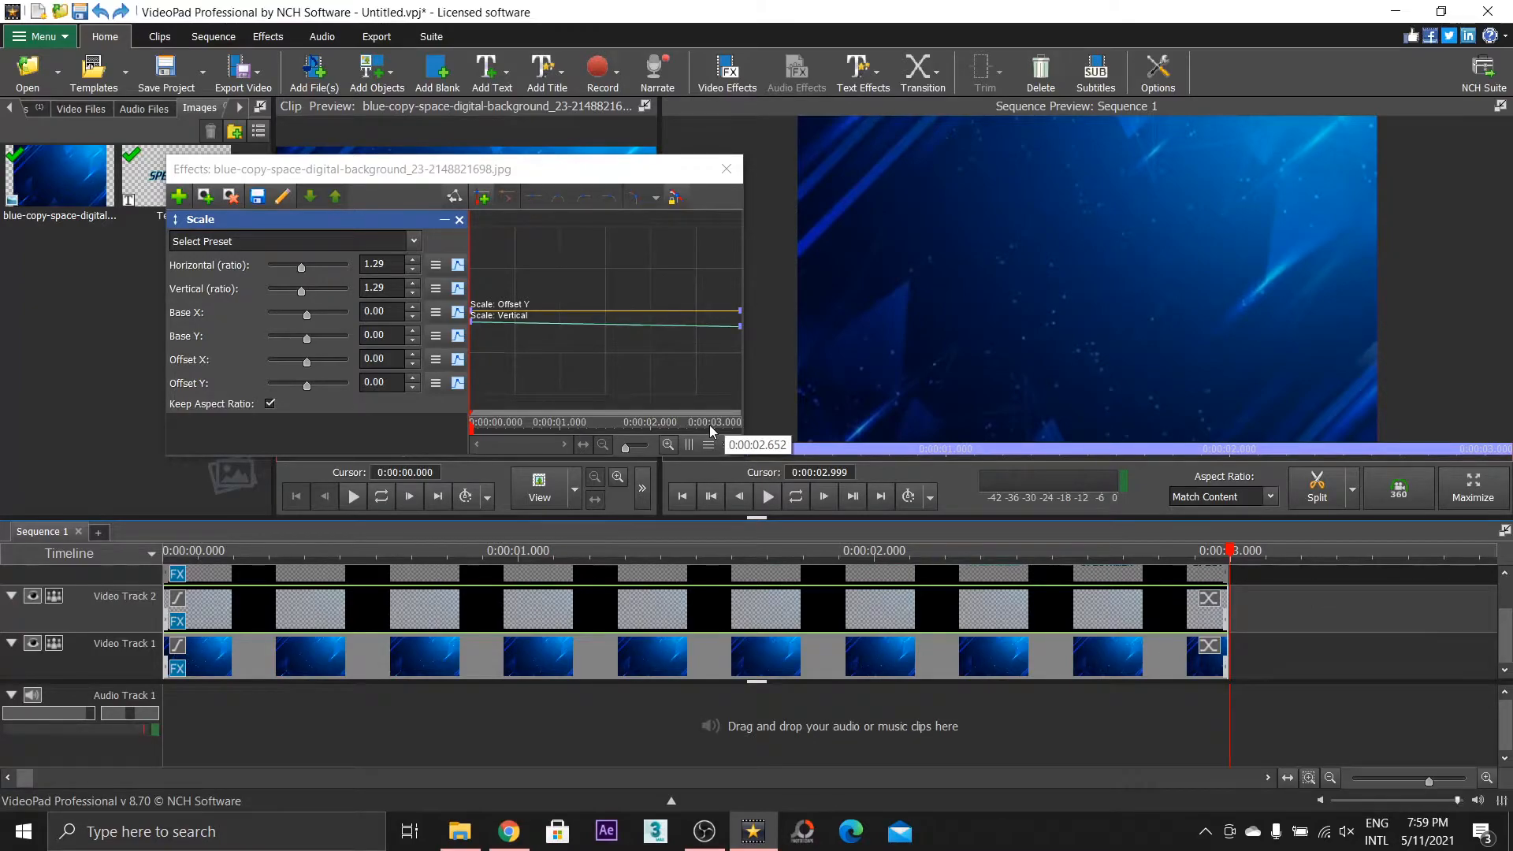
left_click_drag(726, 425, 298, 442)
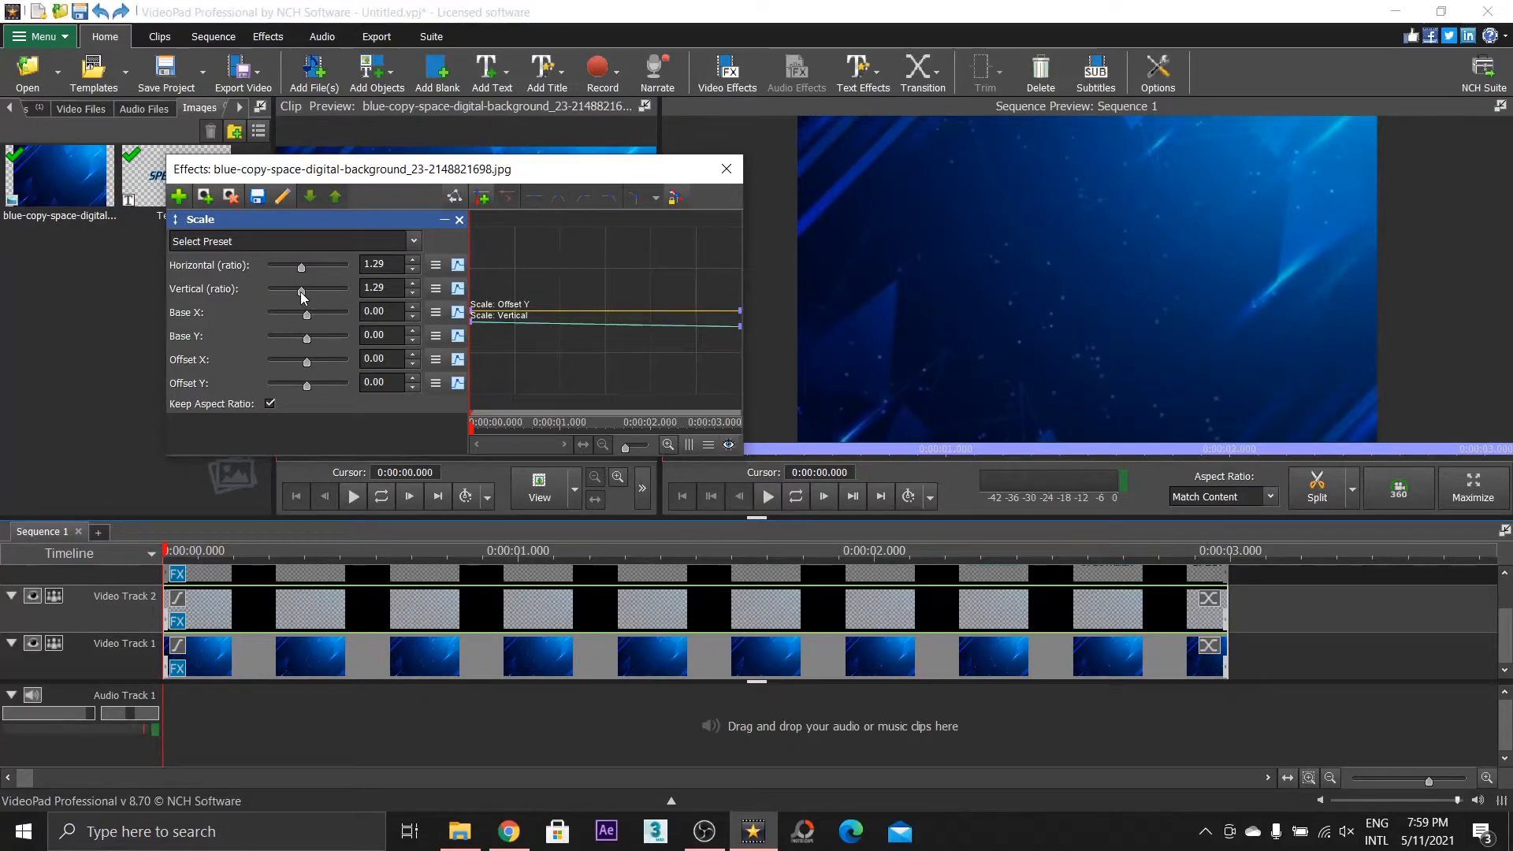
left_click_drag(302, 296, 313, 298)
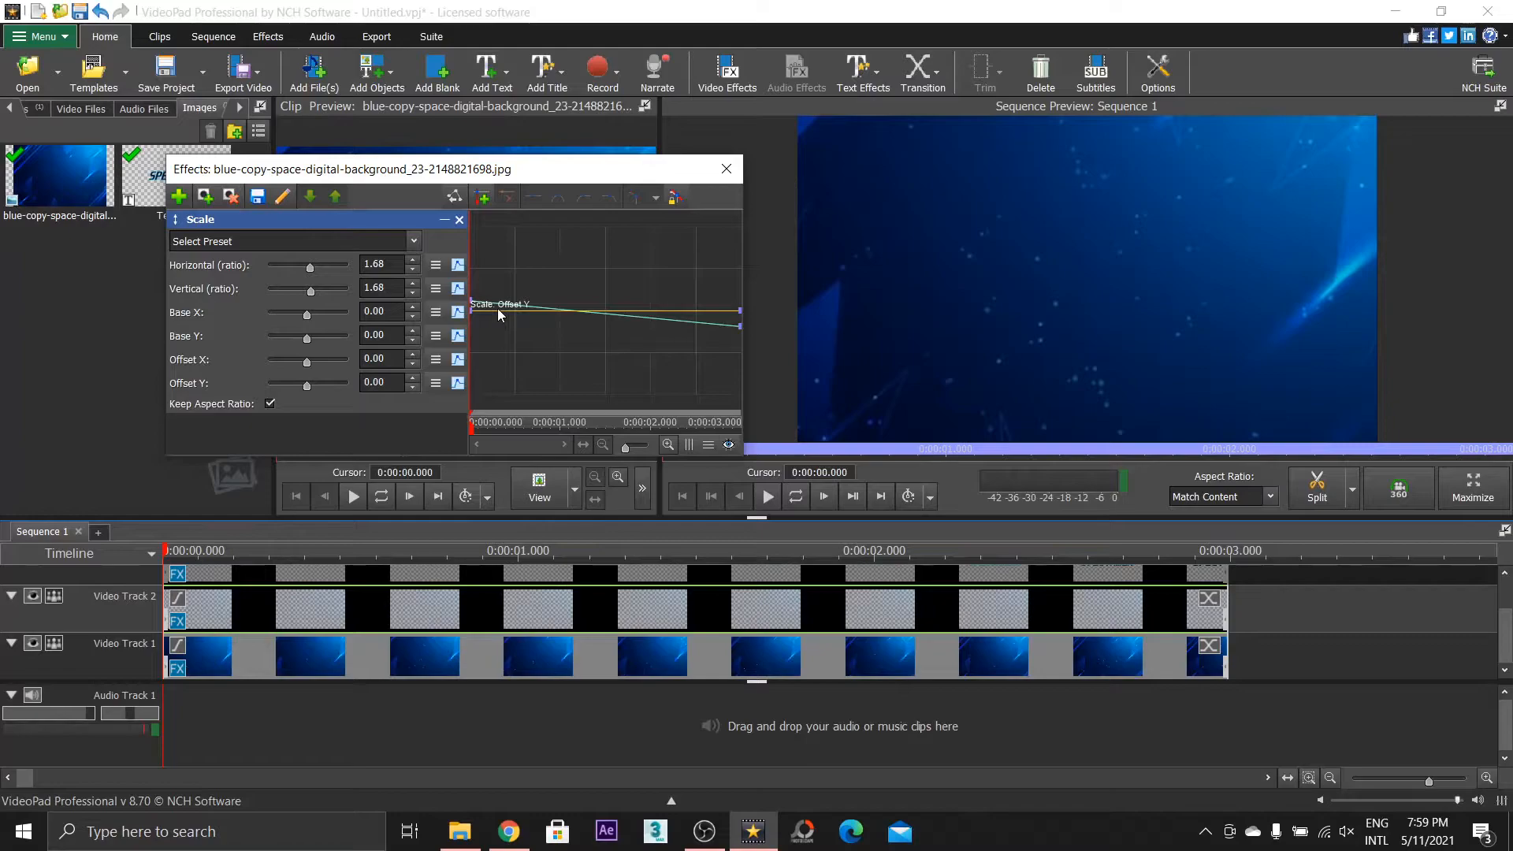
mouse_move(485, 438)
left_mouse_down()
mouse_move(736, 435)
mouse_move(485, 435)
mouse_move(794, 453)
mouse_move(473, 437)
left_mouse_up()
left_click_drag(310, 292, 305, 295)
left_click_drag(473, 428, 427, 472)
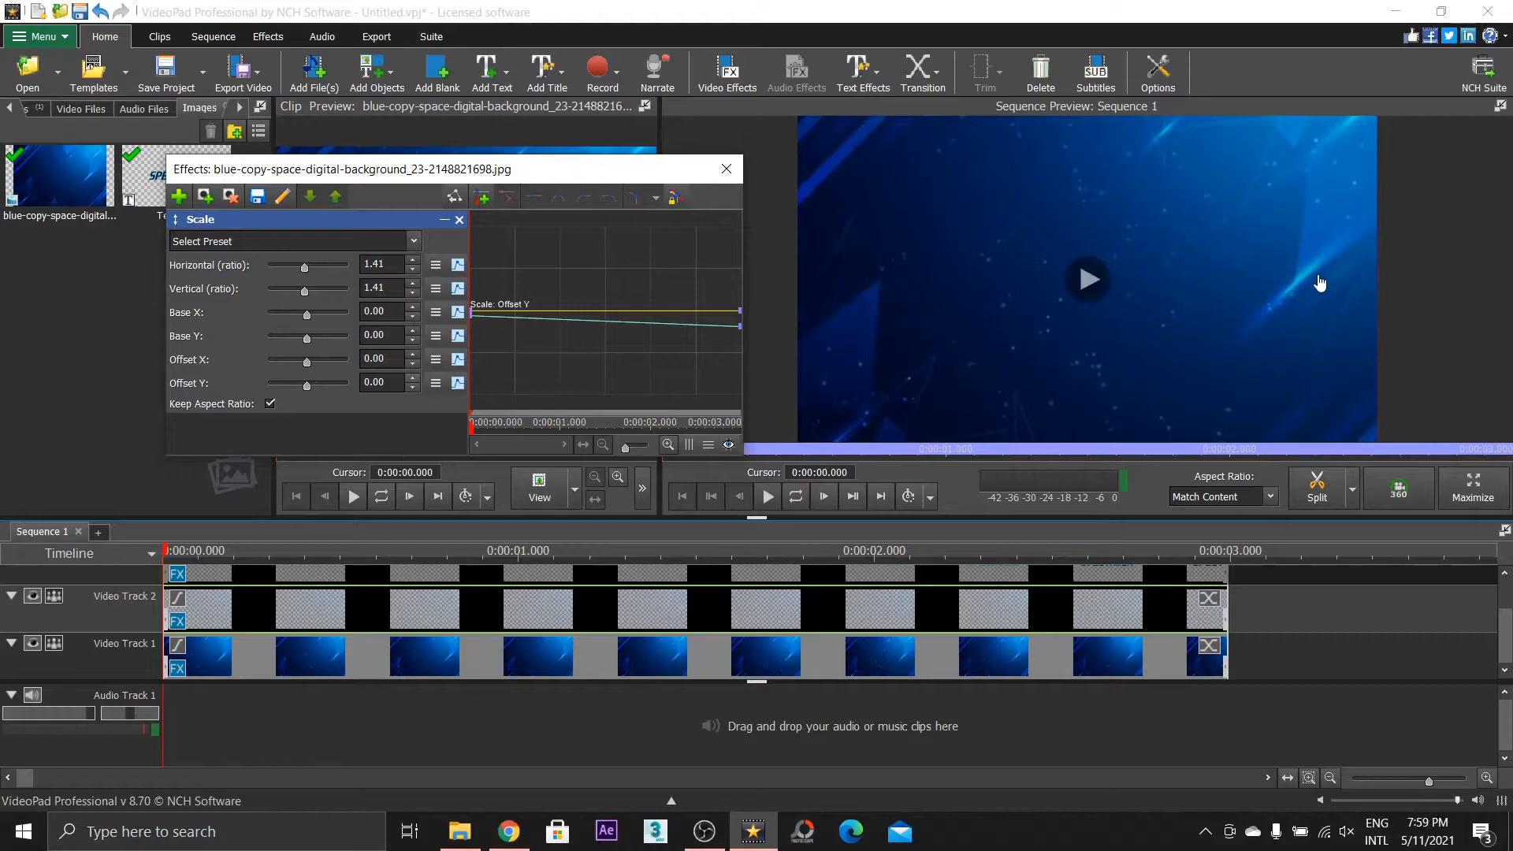
mouse_move(473, 432)
left_mouse_down()
mouse_move(783, 438)
mouse_move(470, 432)
left_mouse_up()
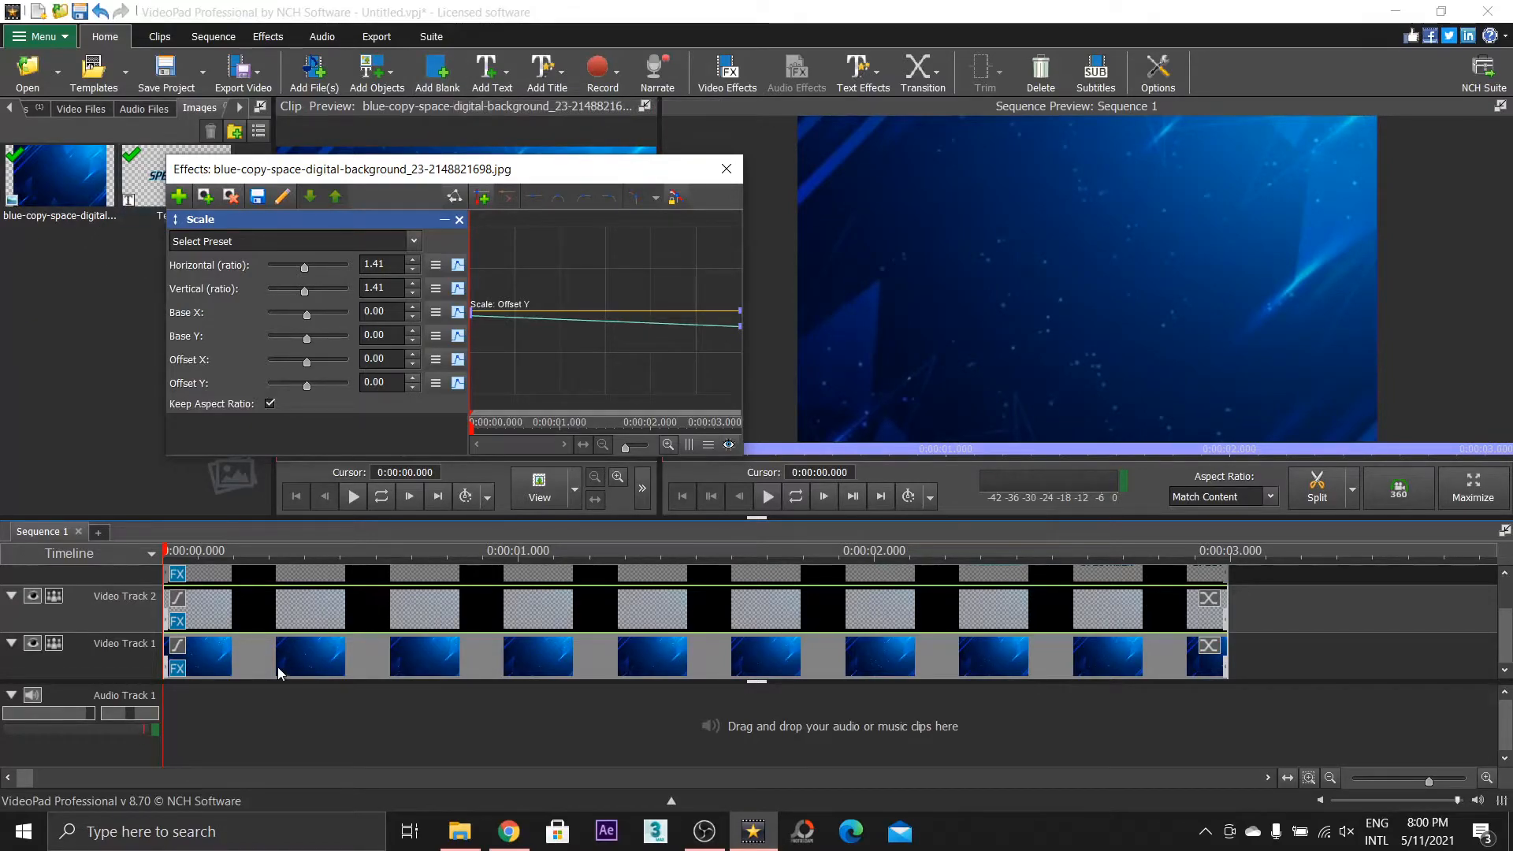
Delete the Transparency effect from the background copy on Video Track 2 and scrub to check the image
left_click(204, 613)
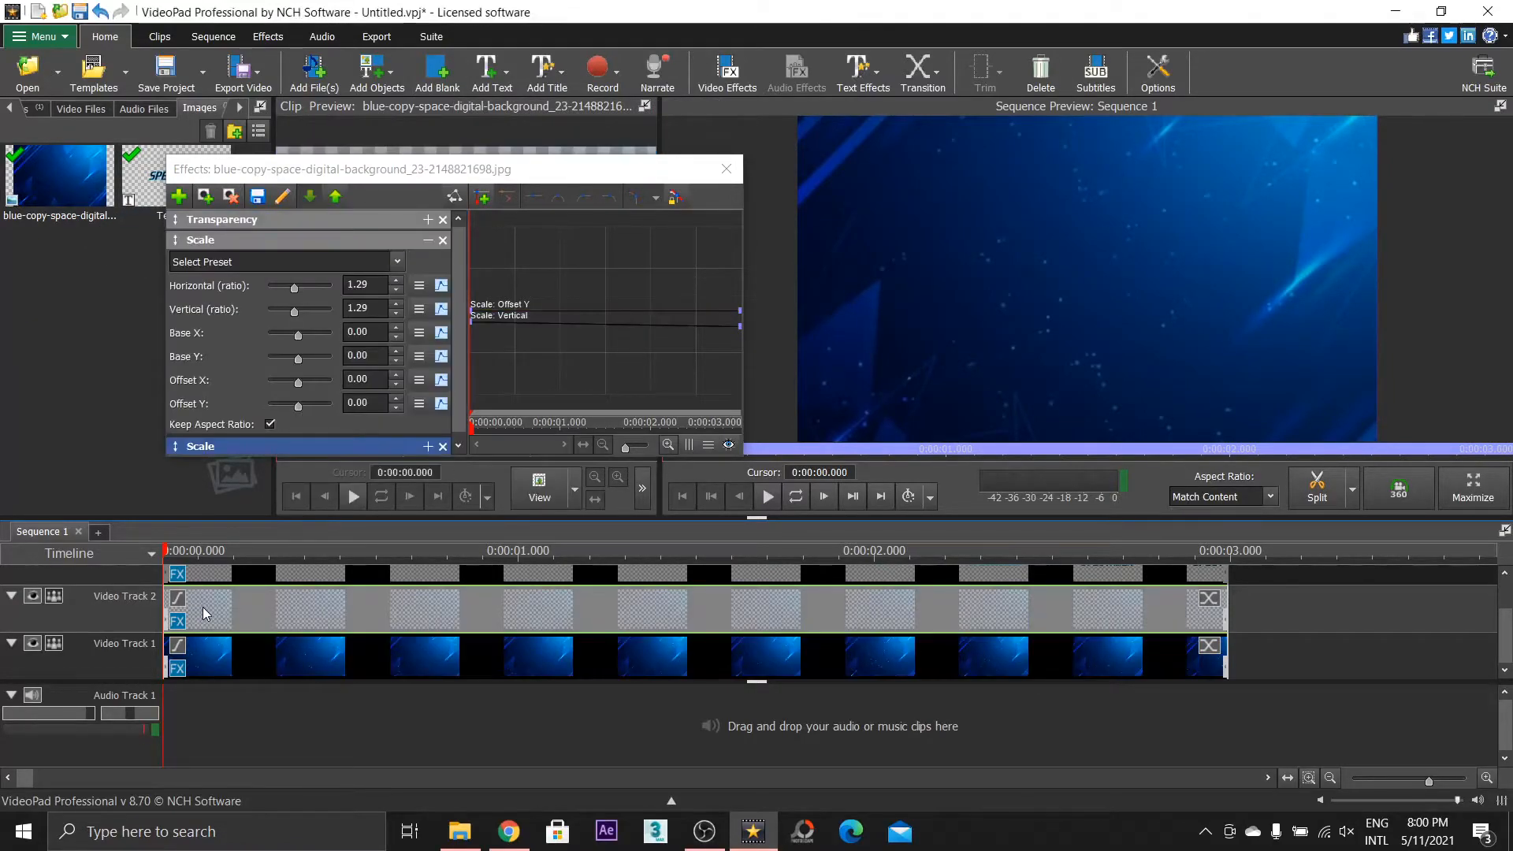
left_click(443, 220)
left_click(445, 222)
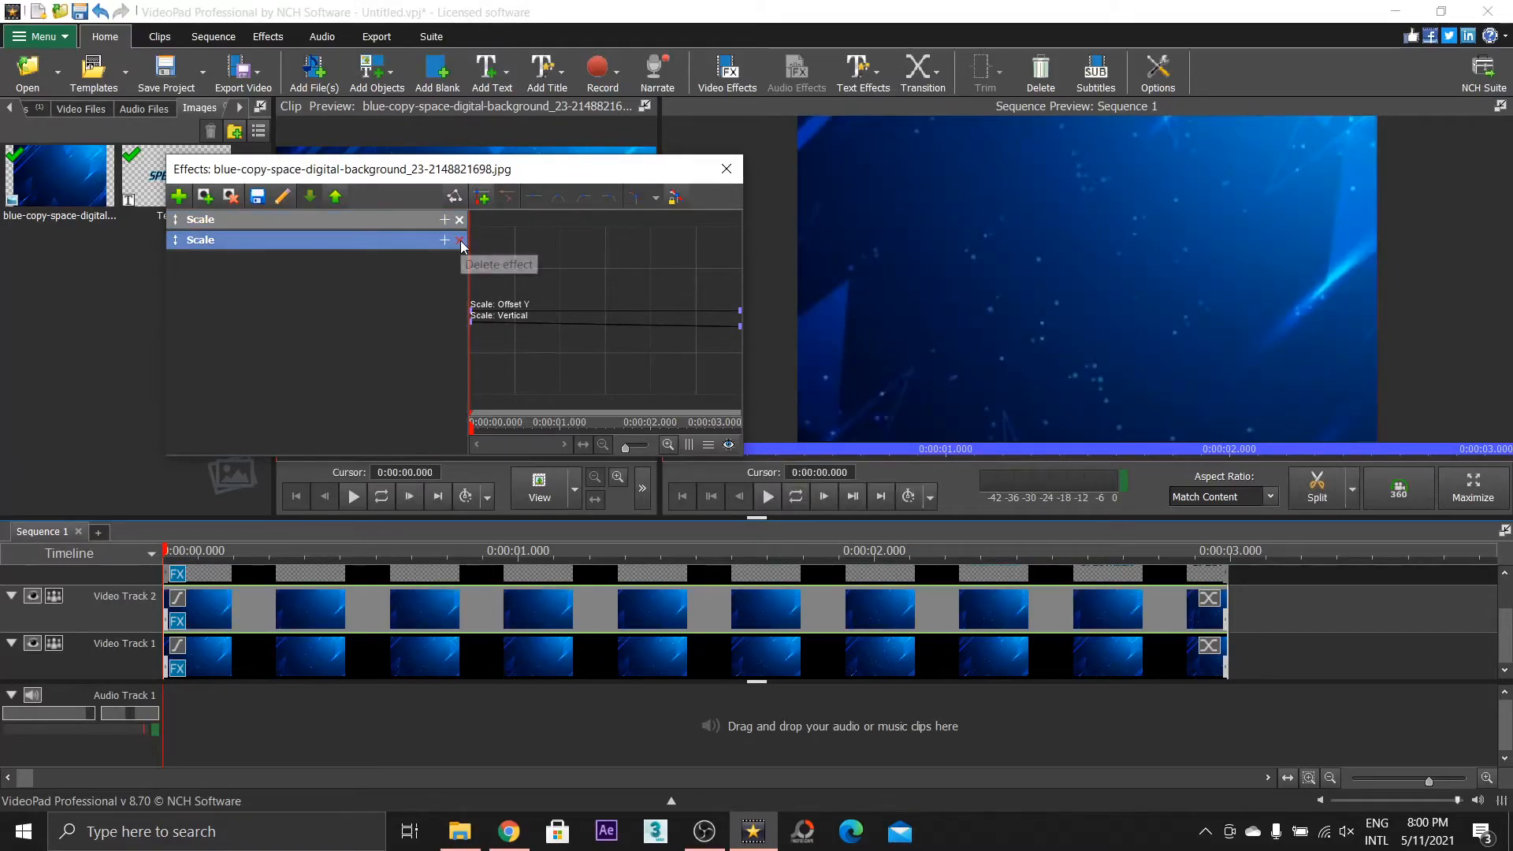
left_click(263, 584)
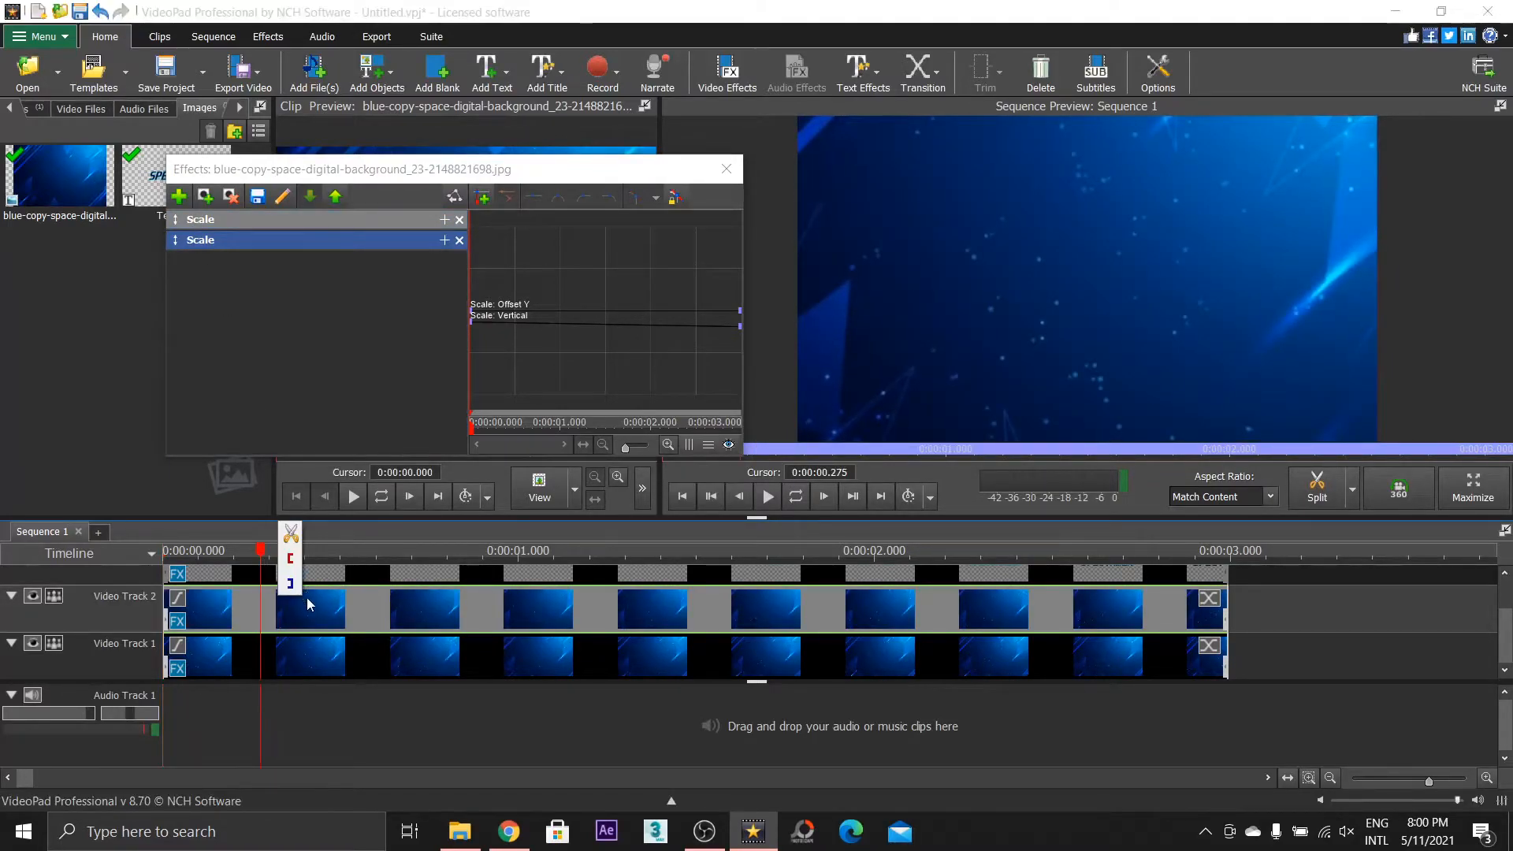
Add a Green Screen effect to the Video Track 2 background copy, keyed to dark blue sampled from the image (red 1, green 43, blue 101)
left_click(178, 197)
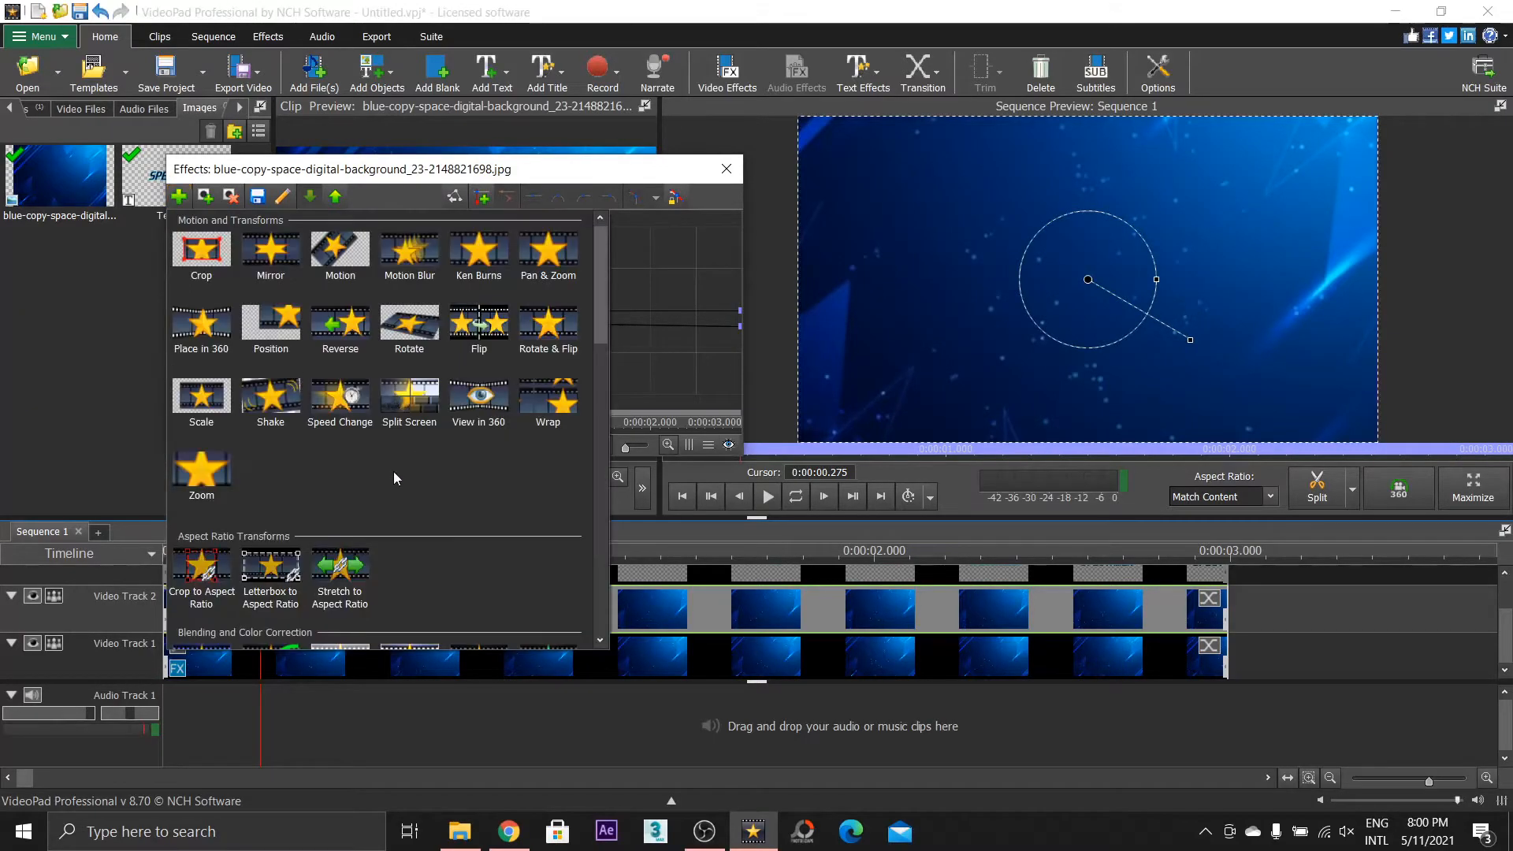
scroll(394, 471, "down", 3)
left_click(495, 392)
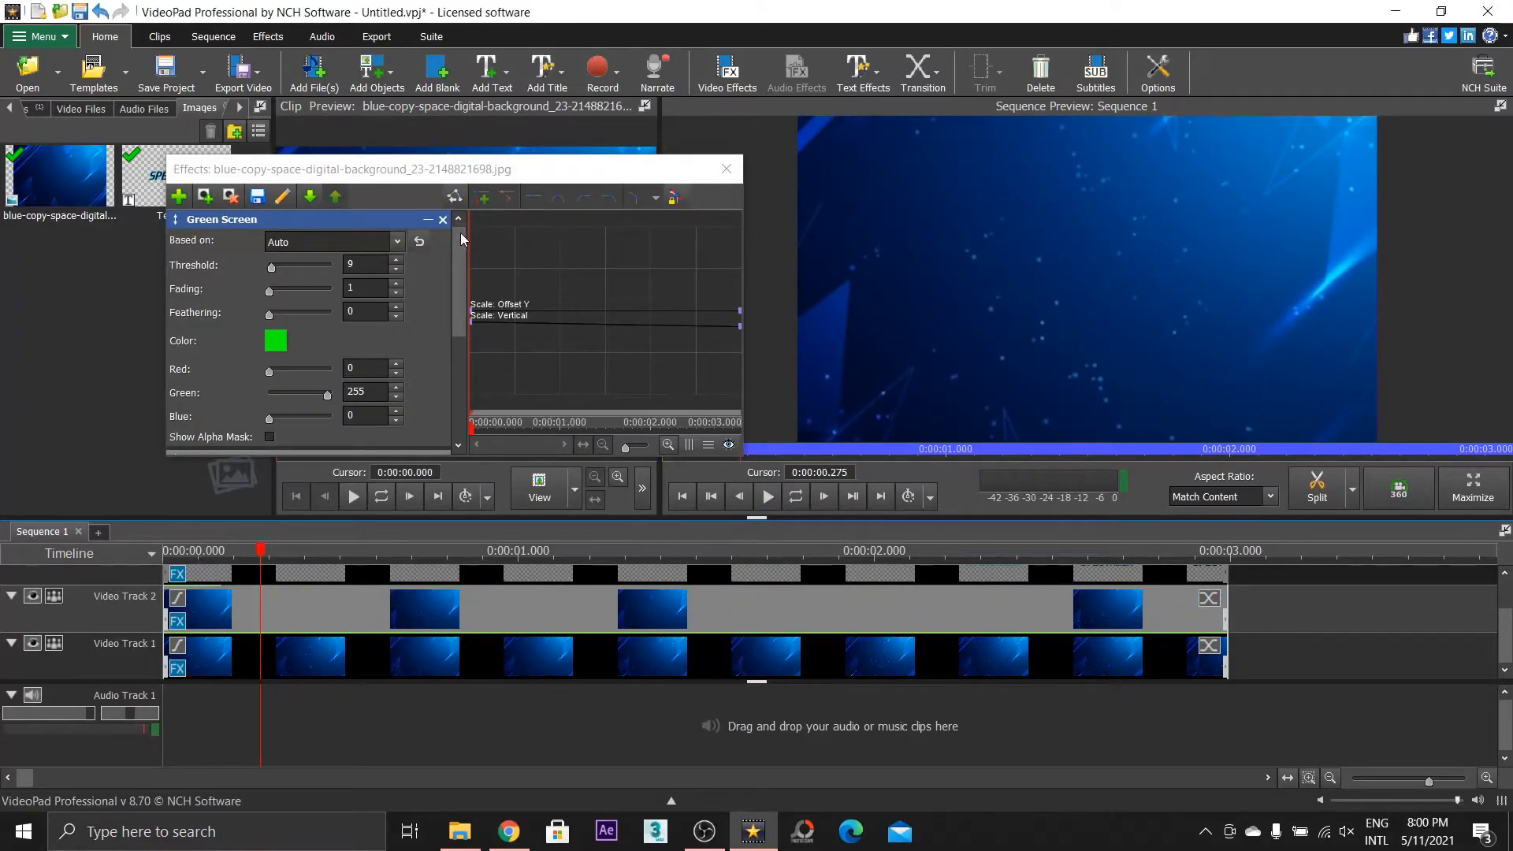
left_click(275, 342)
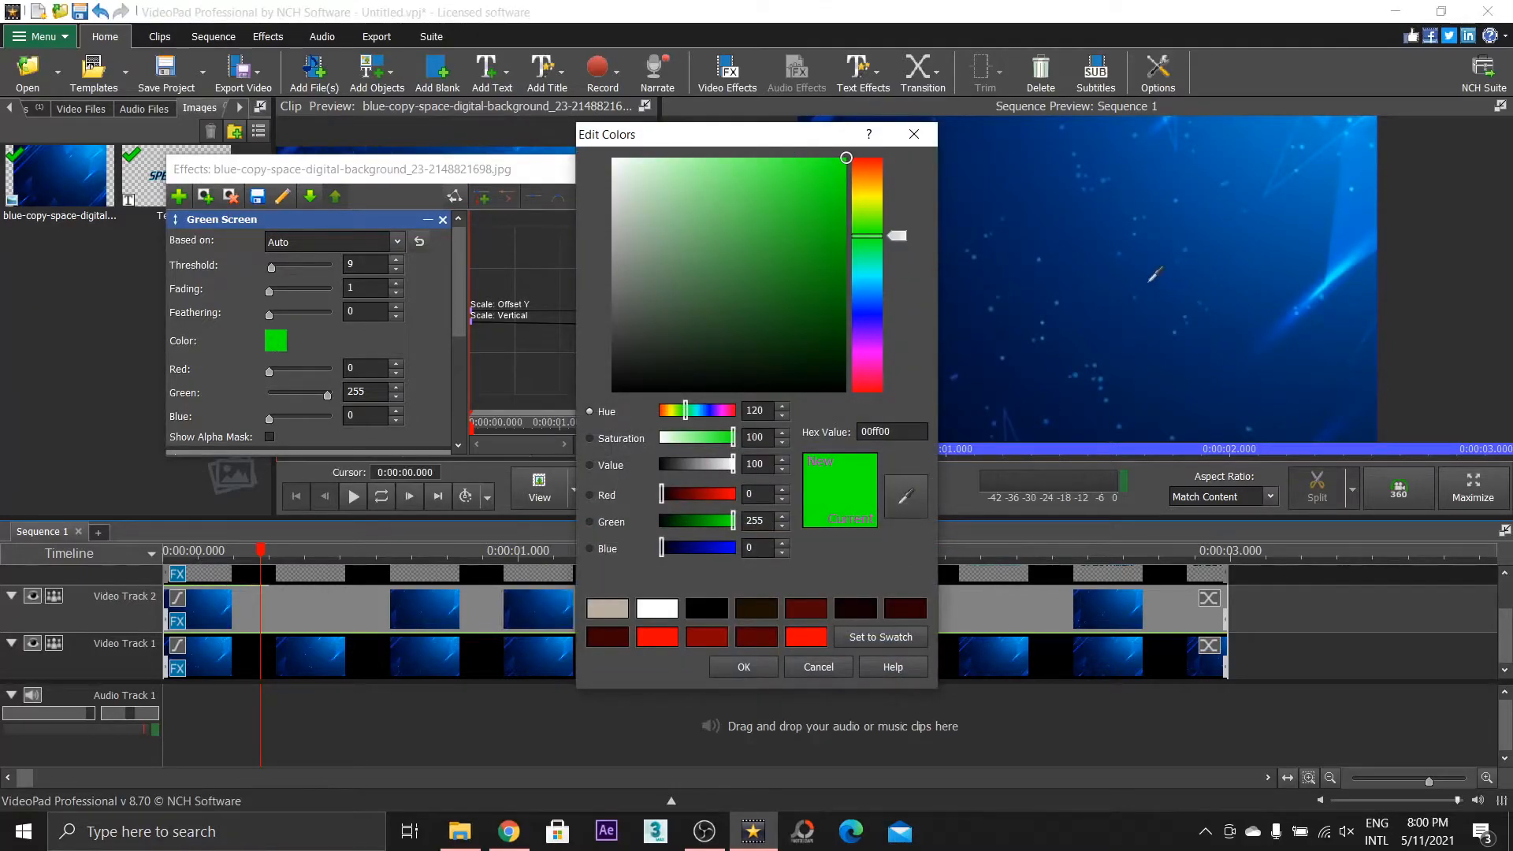
left_click(1098, 280)
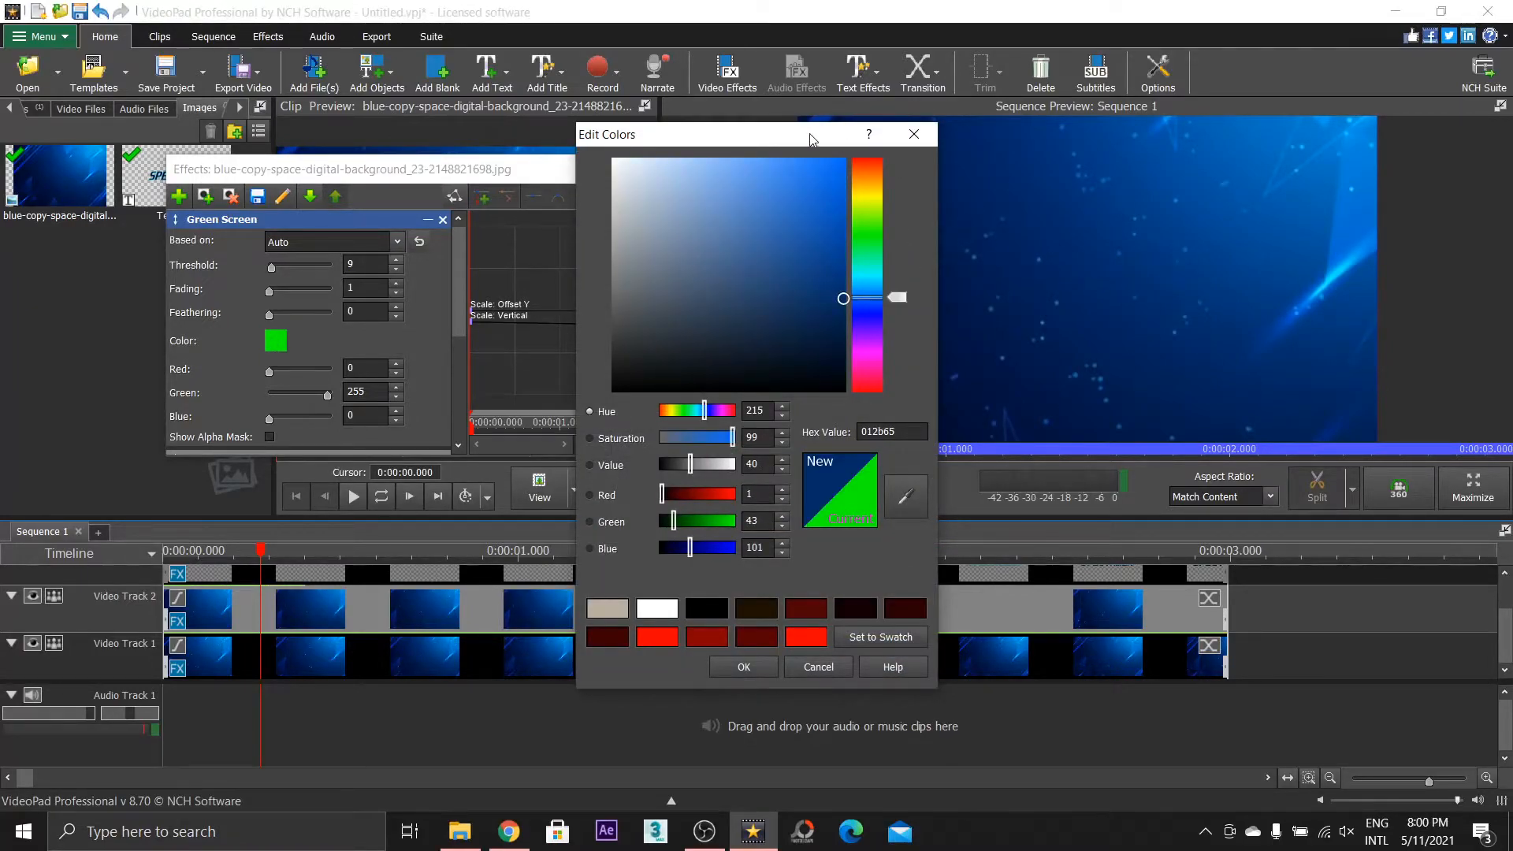
left_click_drag(814, 139, 527, 102)
left_click(488, 632)
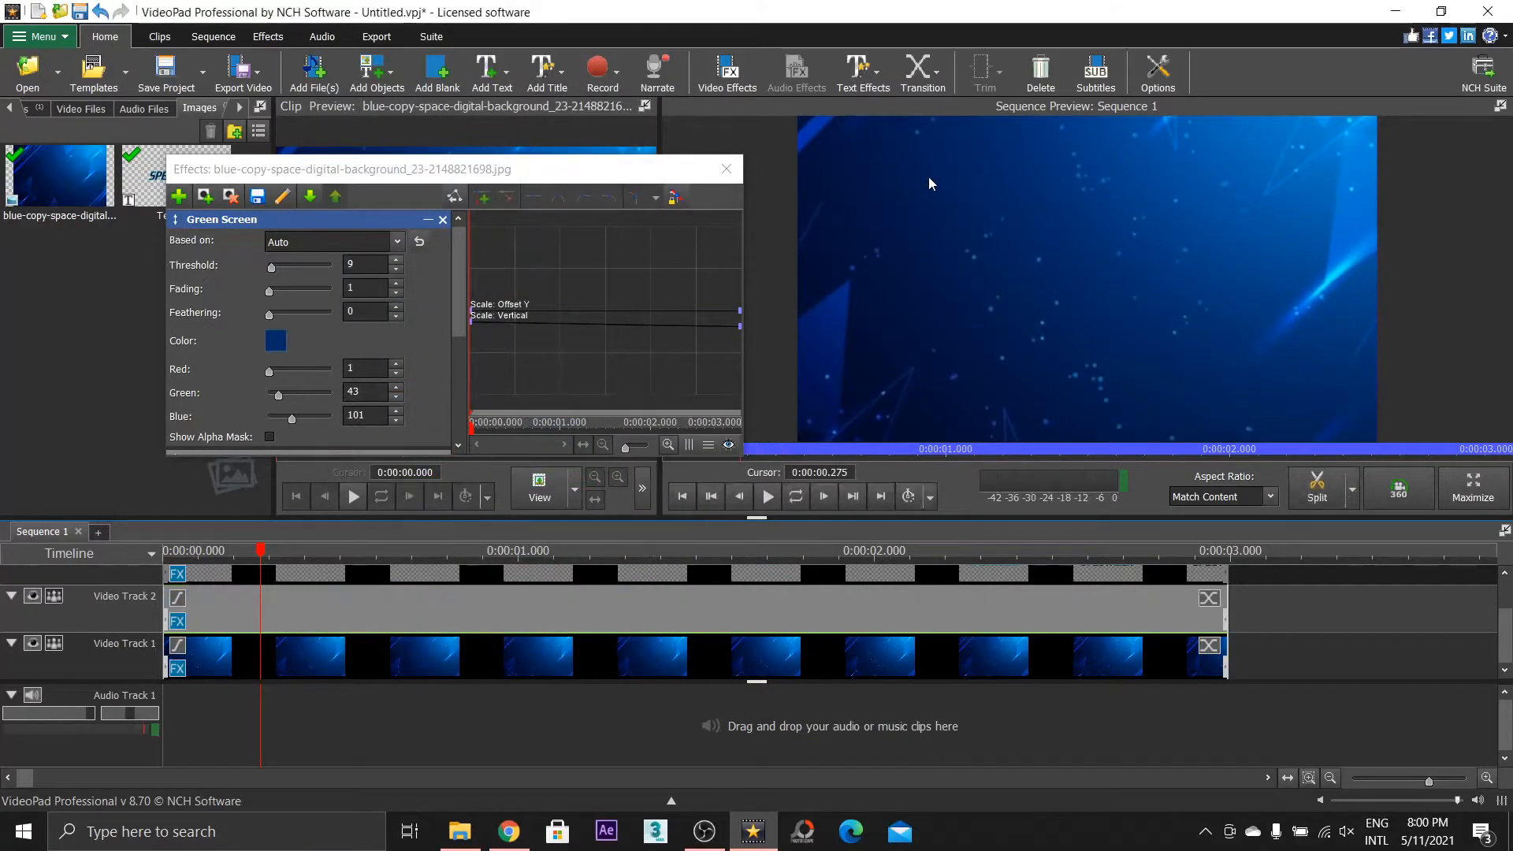
Hide Video Track 1 and move the playhead to about 0.1 seconds to inspect the keyed background copy alone
left_click(921, 269)
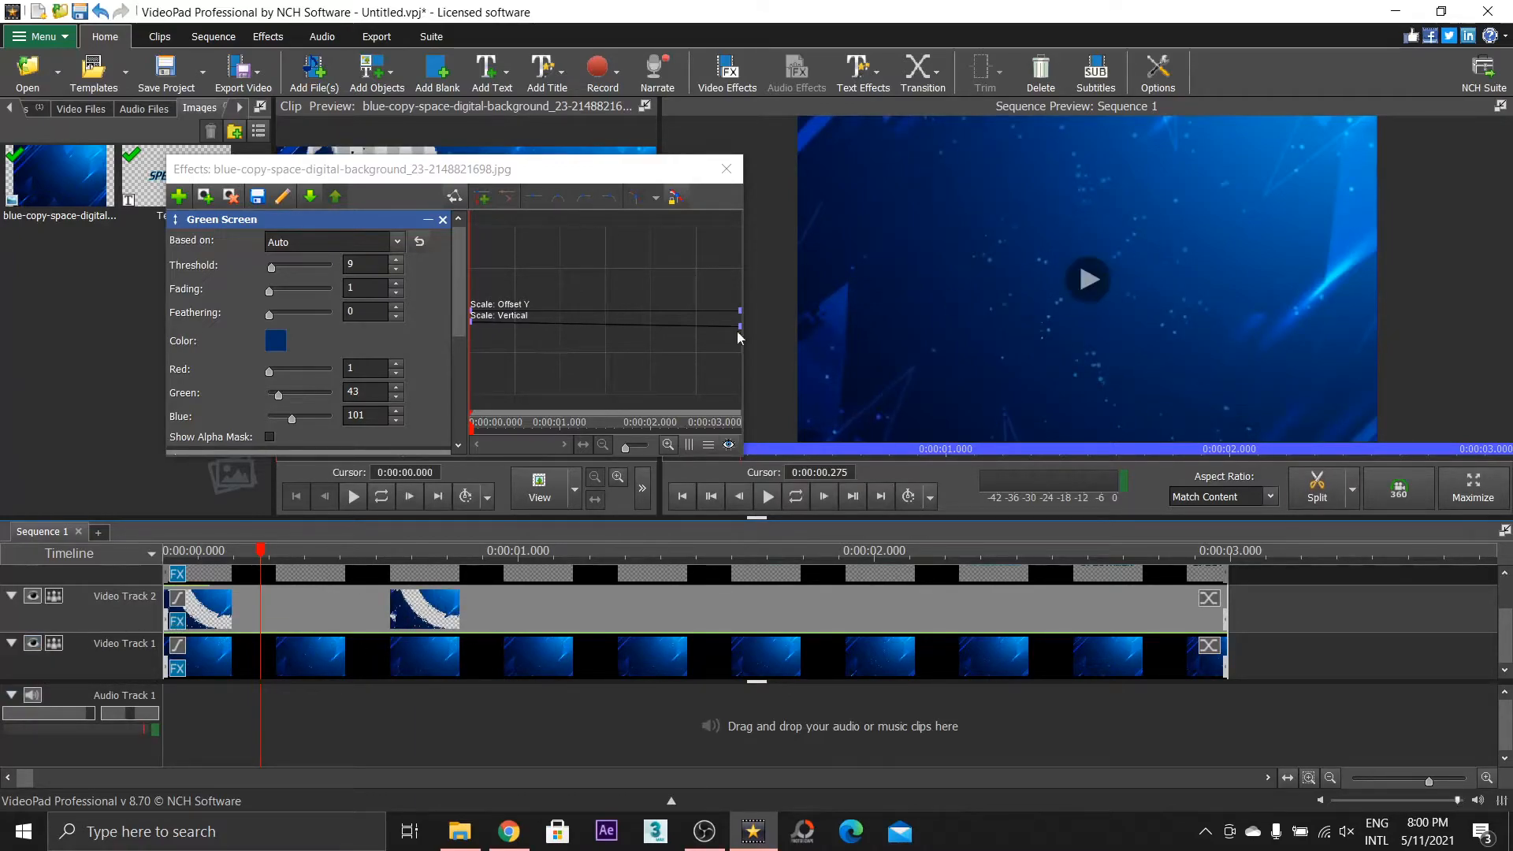
left_click(36, 644)
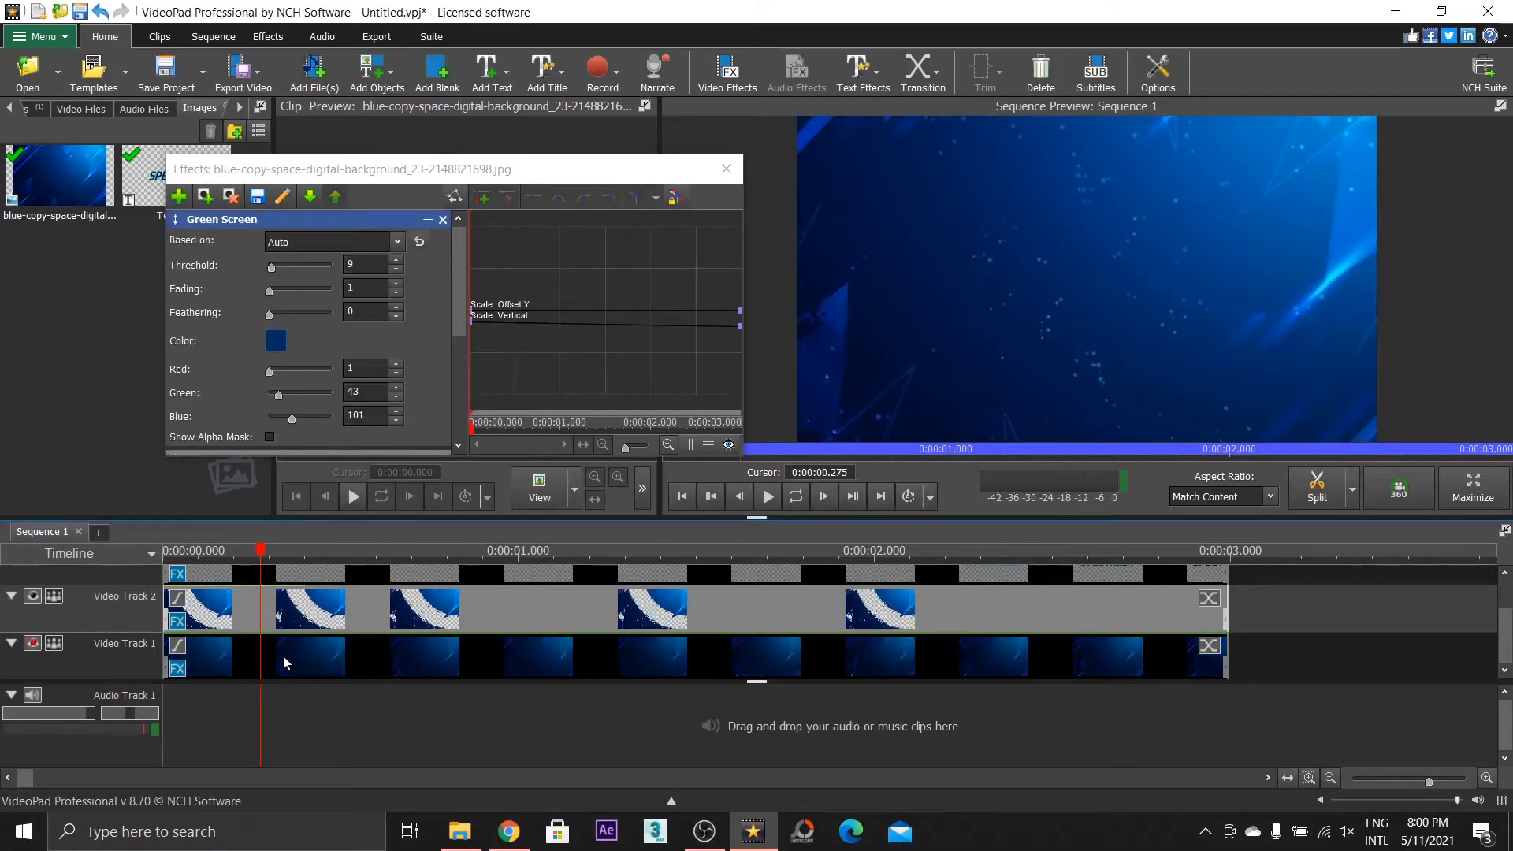
left_click(201, 554)
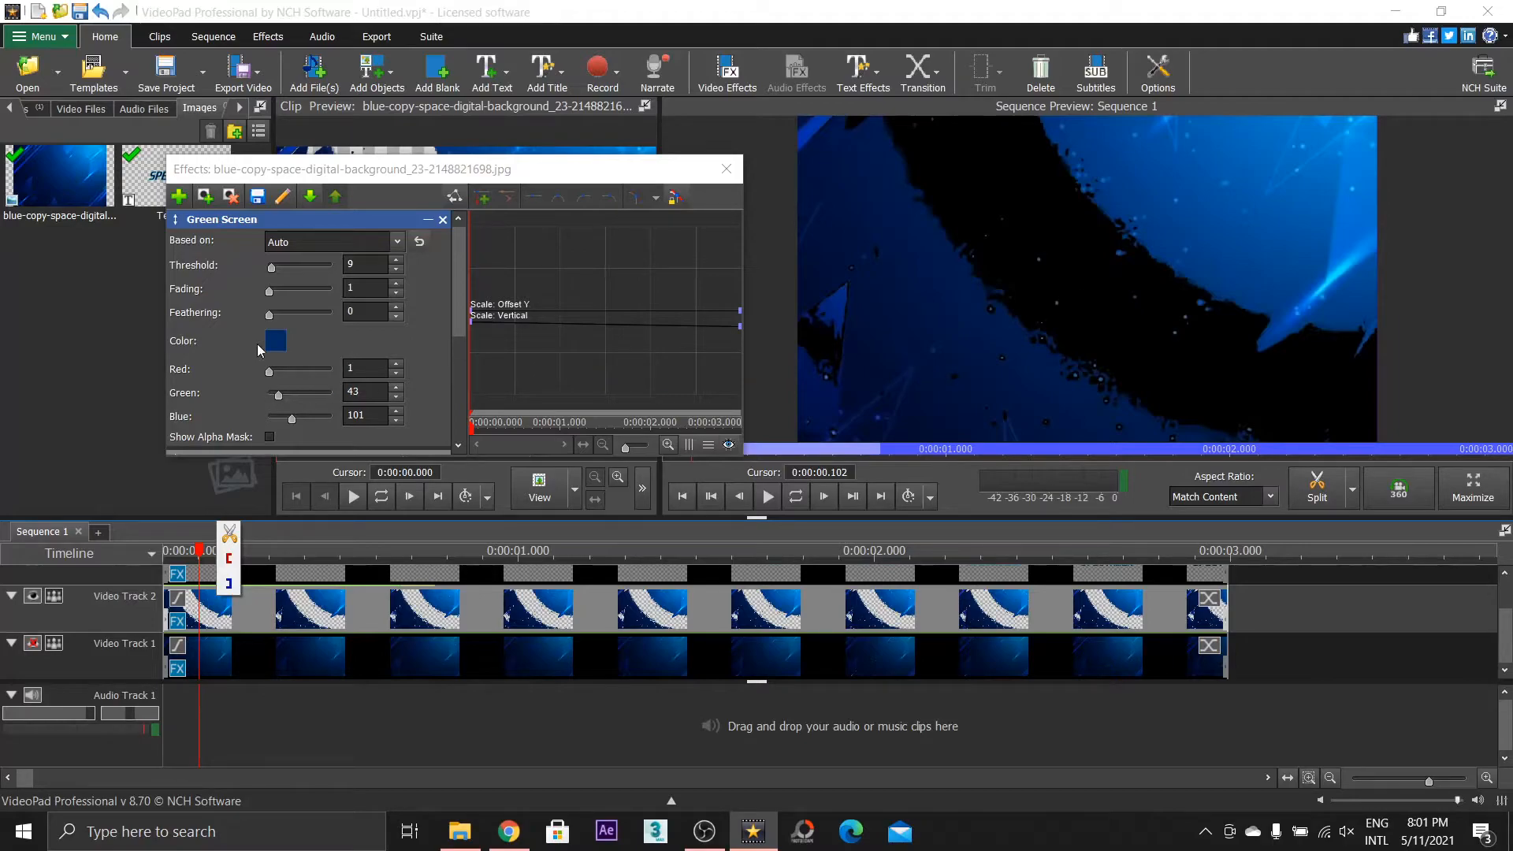
Try Green Screen fading values of 70 and 35 on the Video Track 2 background, scrubbing the sequence to compare them
left_click(276, 291)
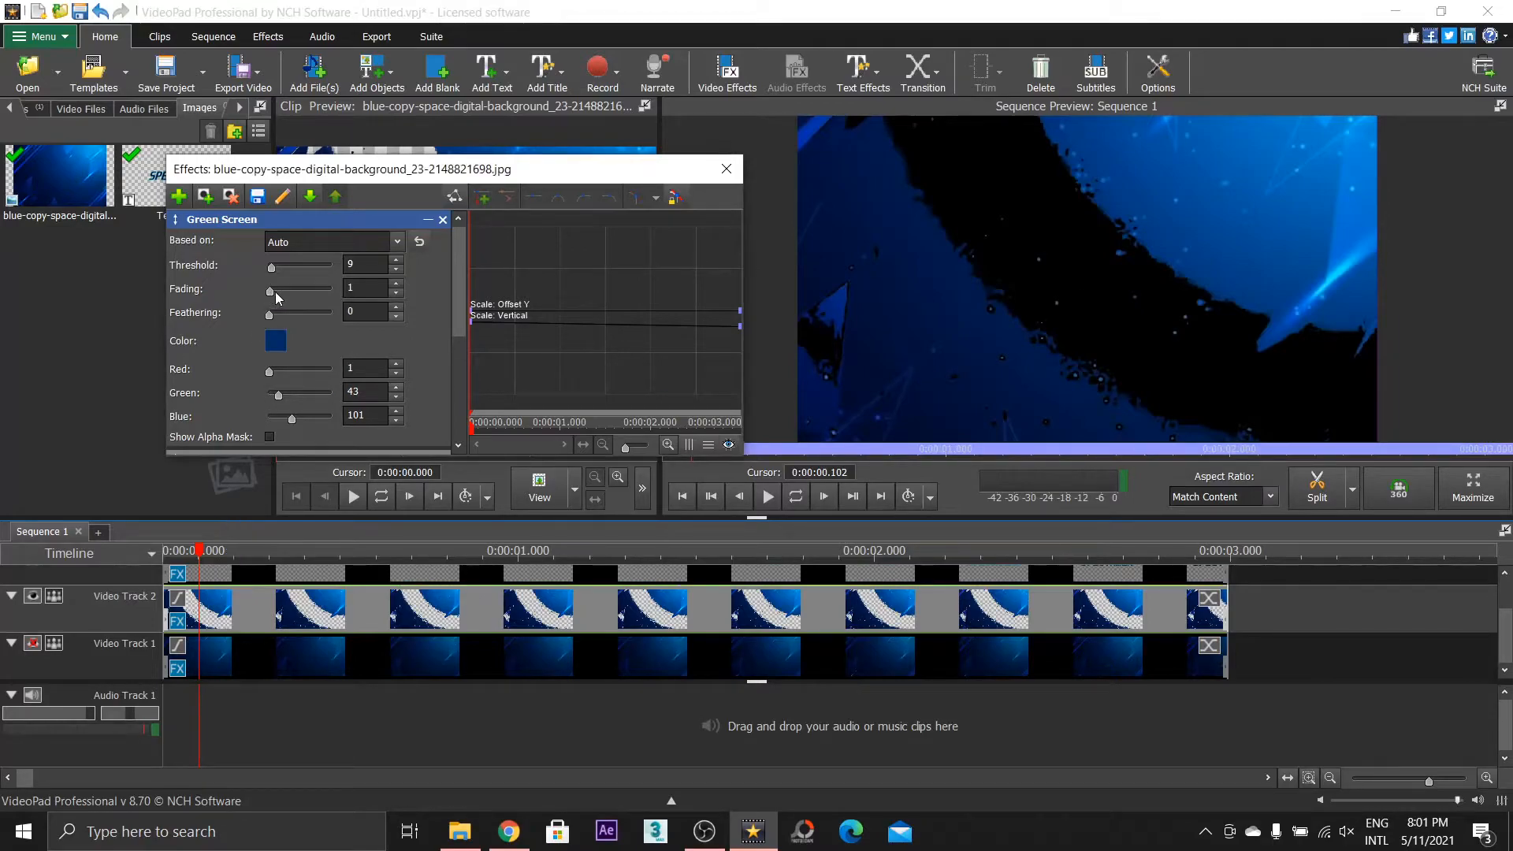
left_click_drag(279, 291, 285, 293)
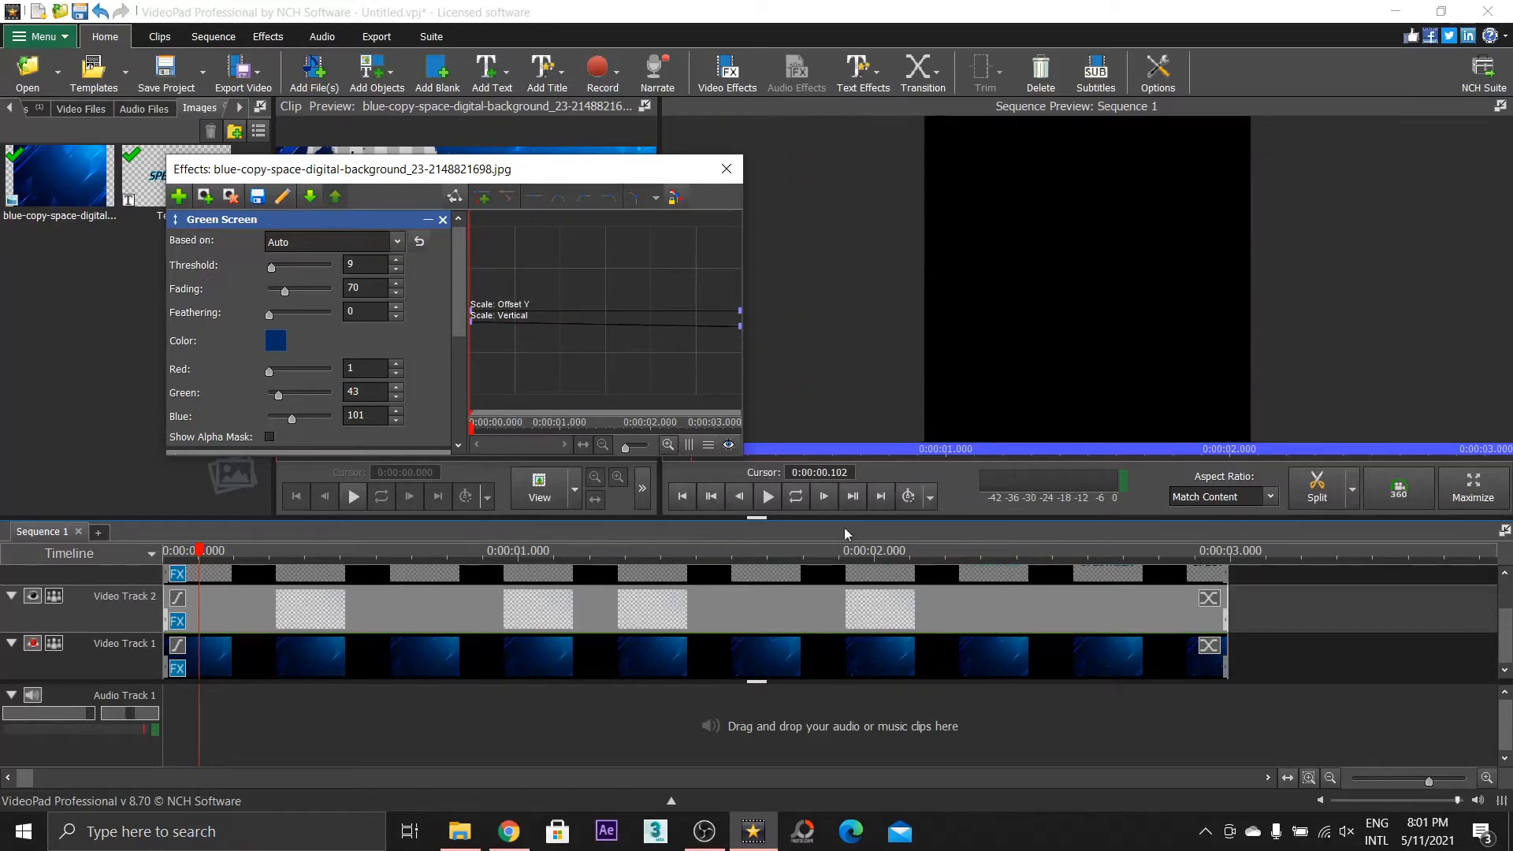
mouse_move(199, 552)
left_mouse_down()
mouse_move(220, 556)
mouse_move(197, 556)
left_mouse_up()
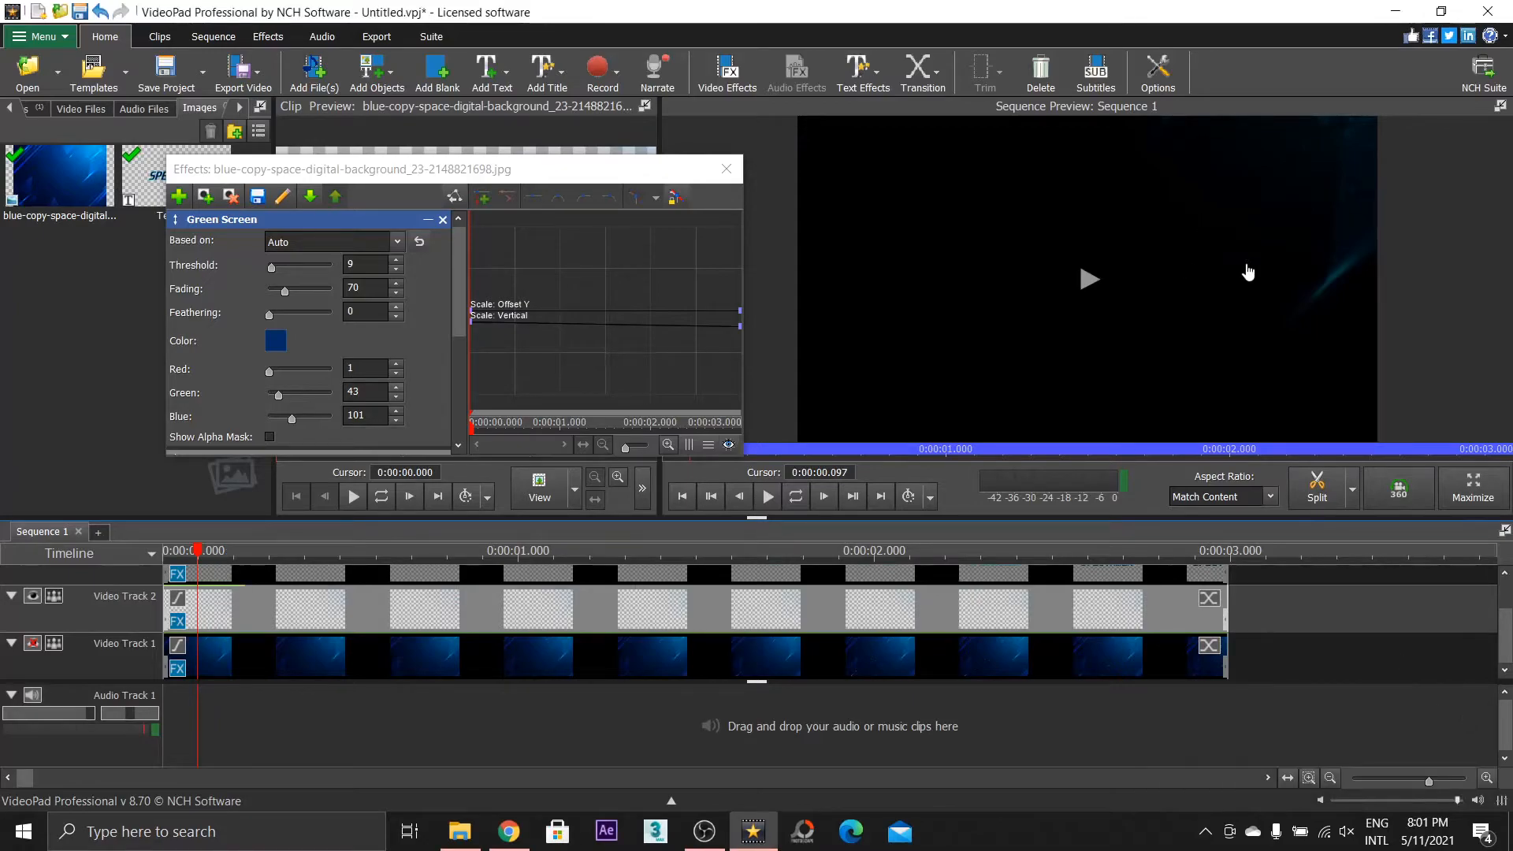
left_click(286, 290)
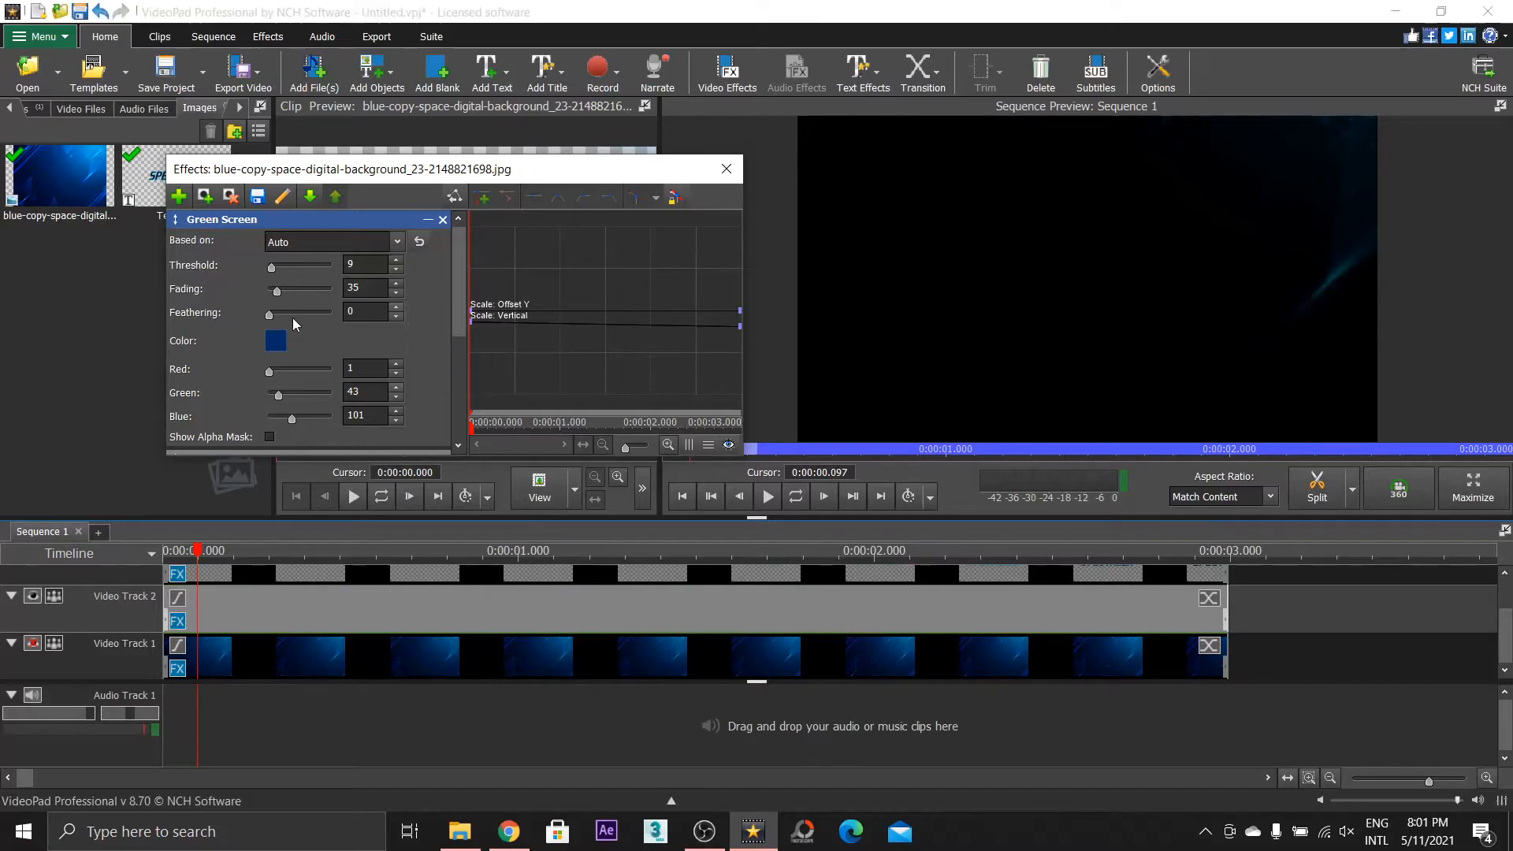
left_click_drag(194, 553, 561, 544)
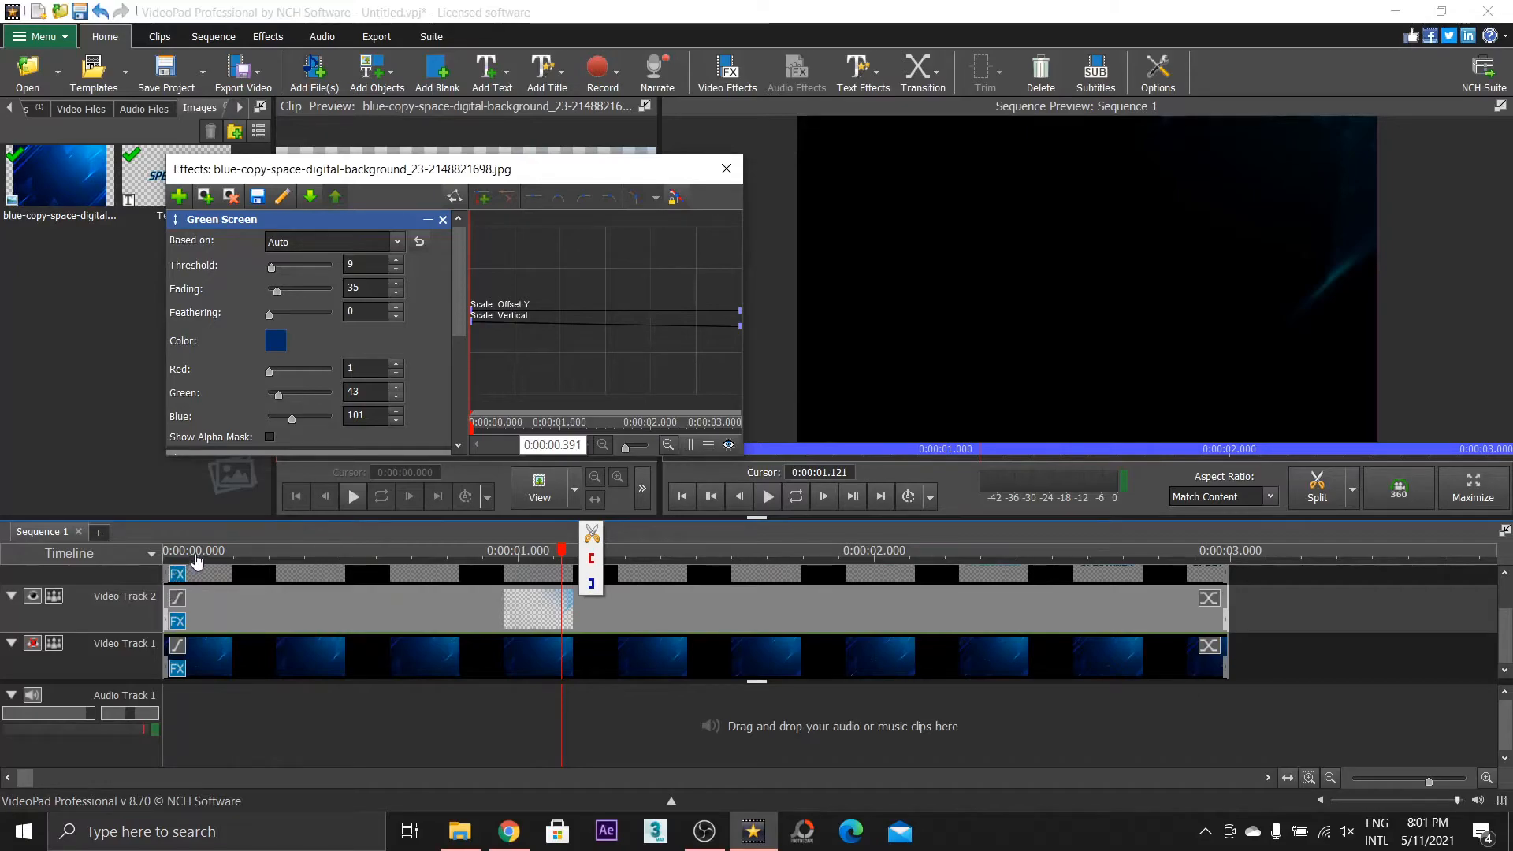
left_click(198, 553)
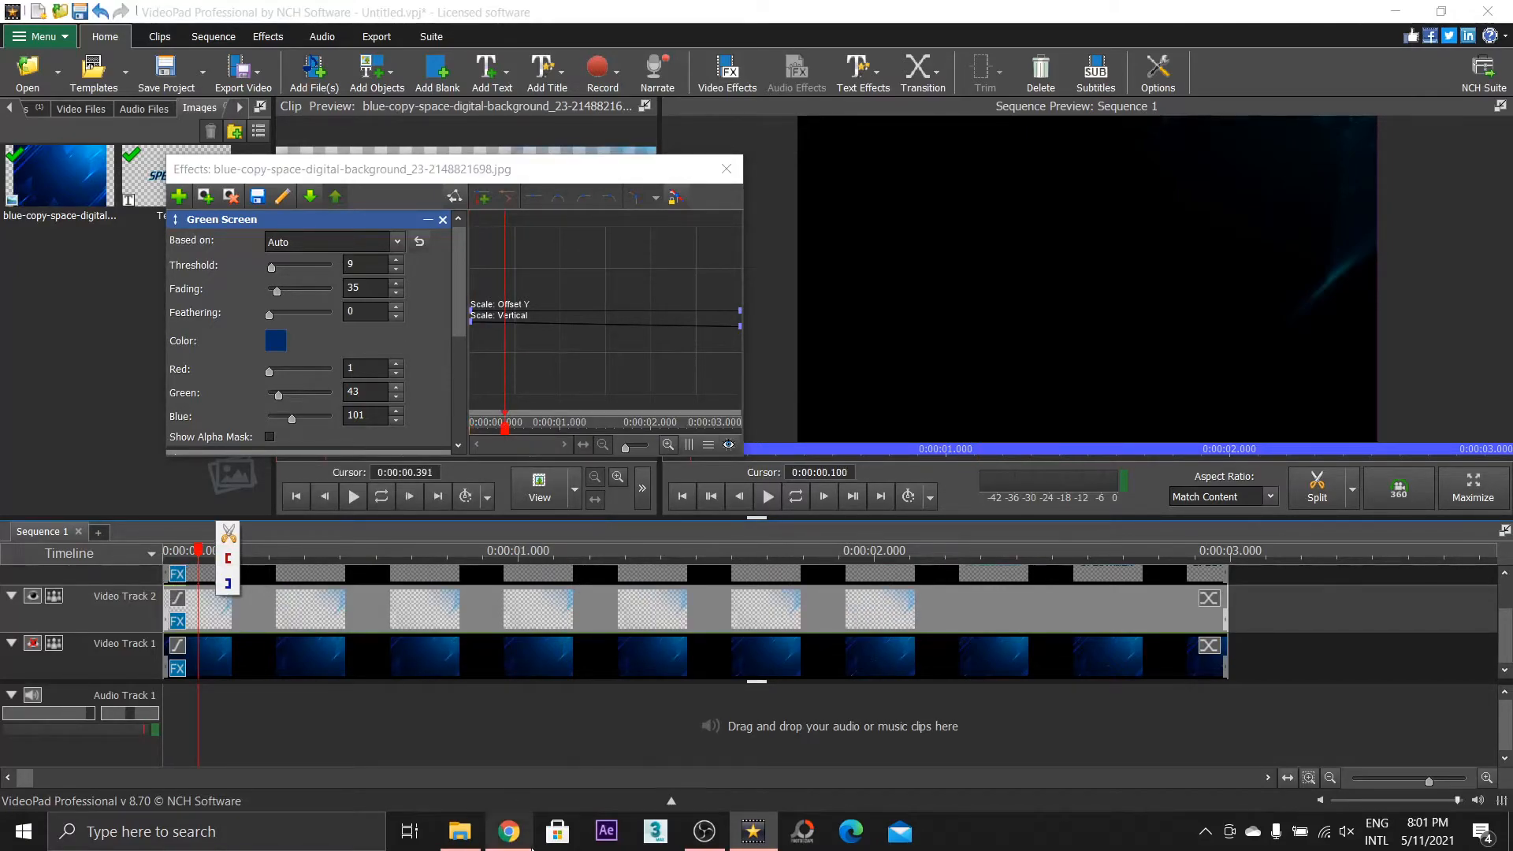
Set the Green Screen fading on the Video Track 2 background to 20 and collapse the effect's settings, closing the stray Chrome window
mouse_move(532, 847)
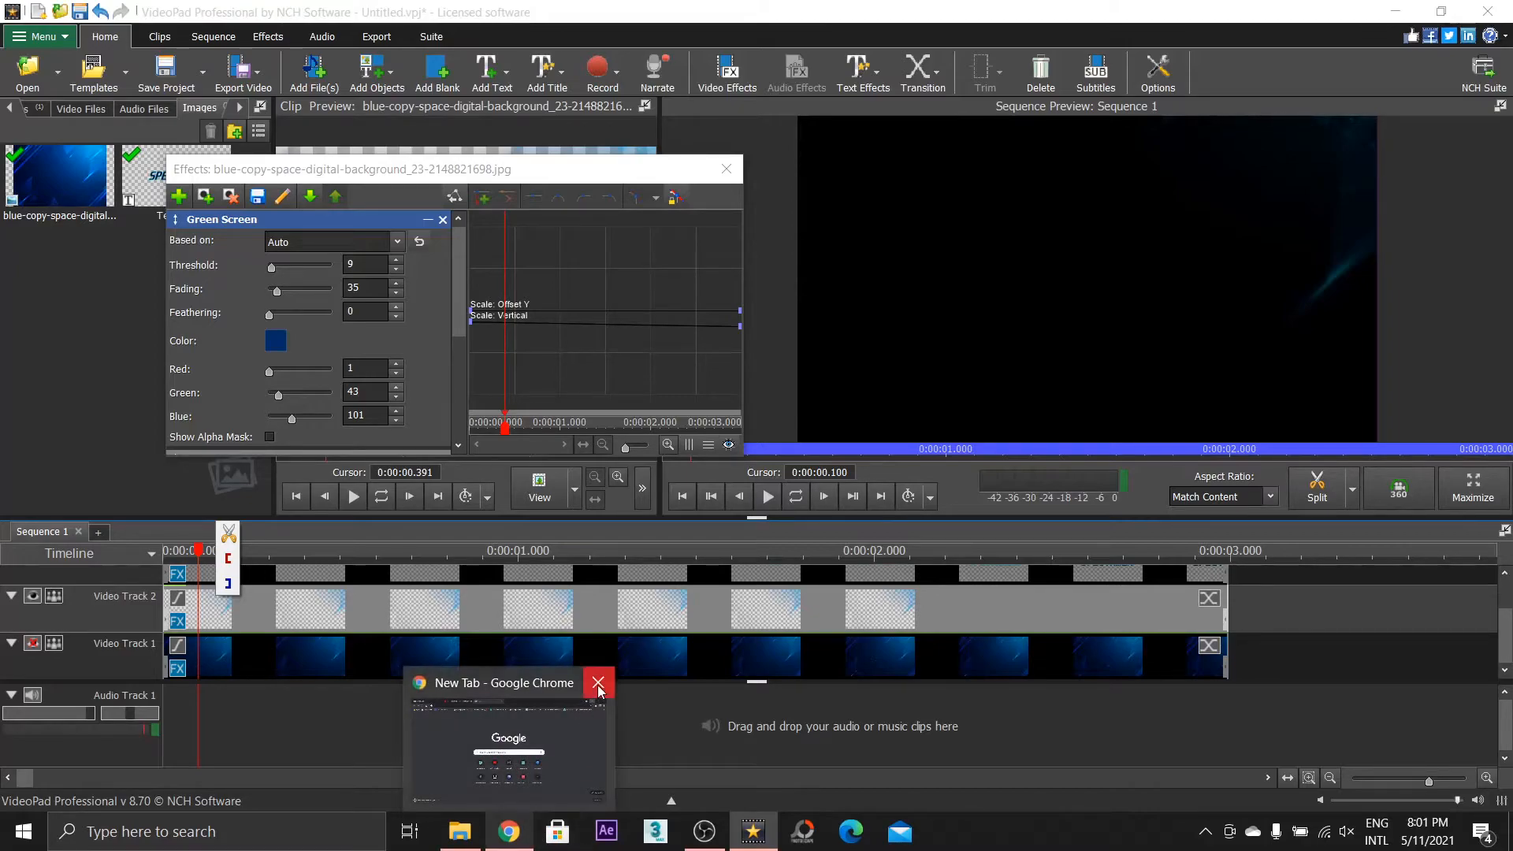
left_click(598, 689)
left_click_drag(419, 172, 420, 151)
left_click_drag(504, 405, 492, 408)
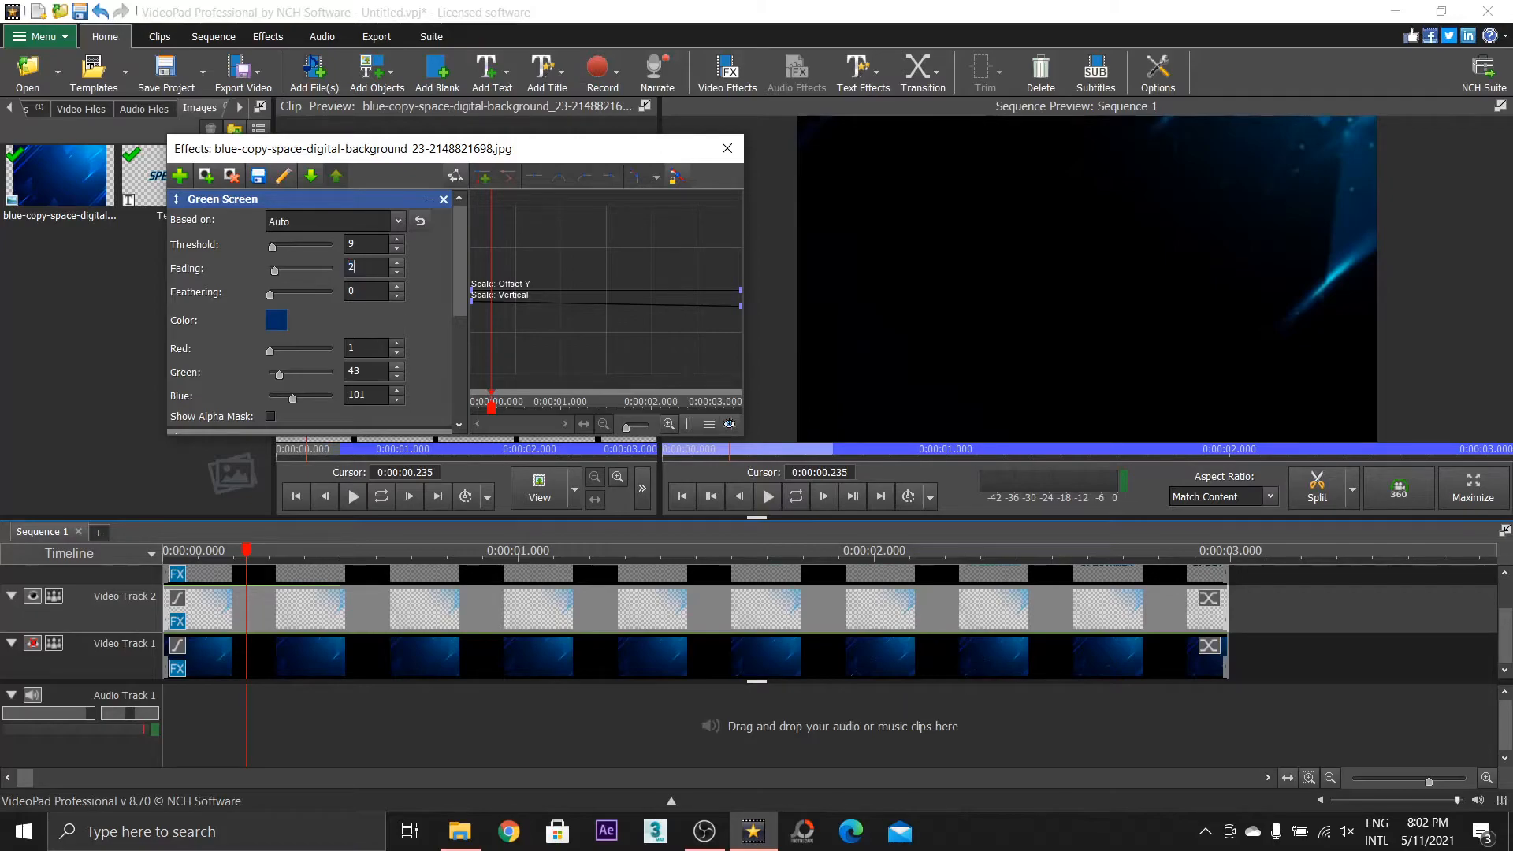
left_click(428, 199)
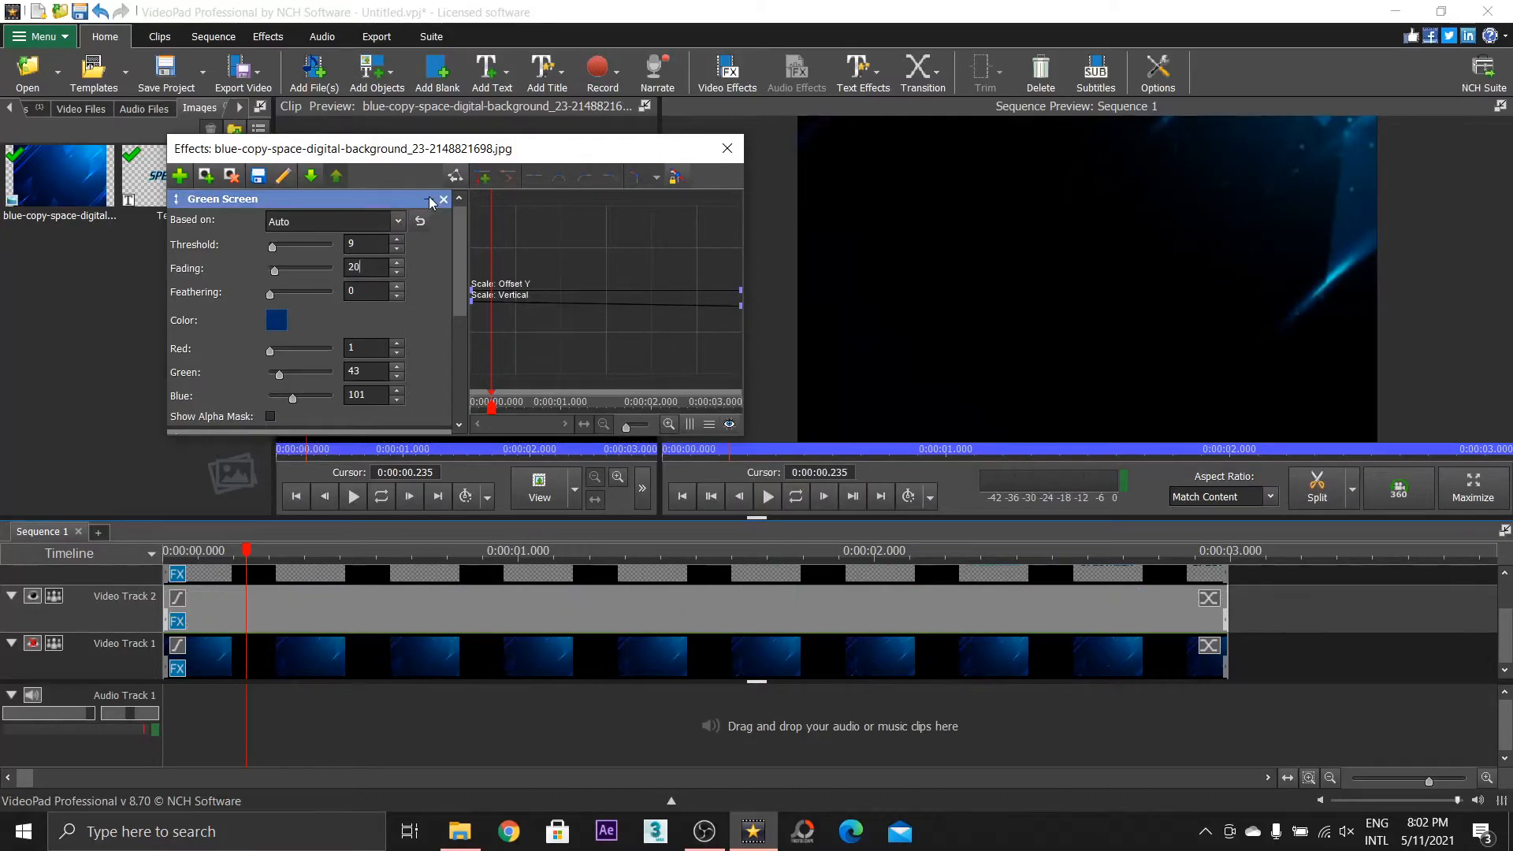
Show Video Track 1 and the SPECTAMIN title on Video Track 3 in the output again, and collapse Video Track 2
left_click(32, 644)
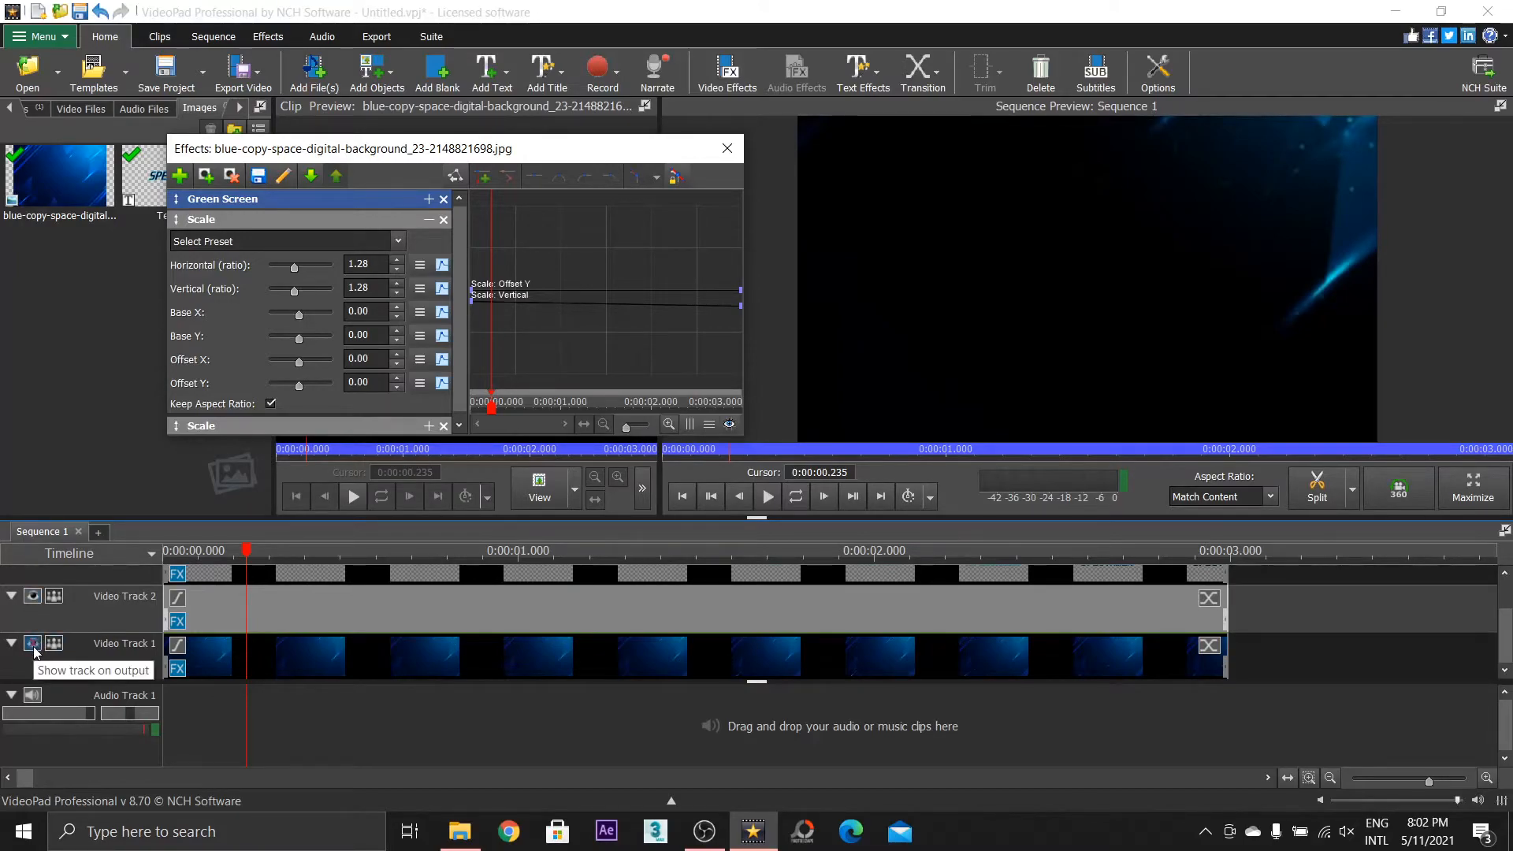
left_click(132, 658)
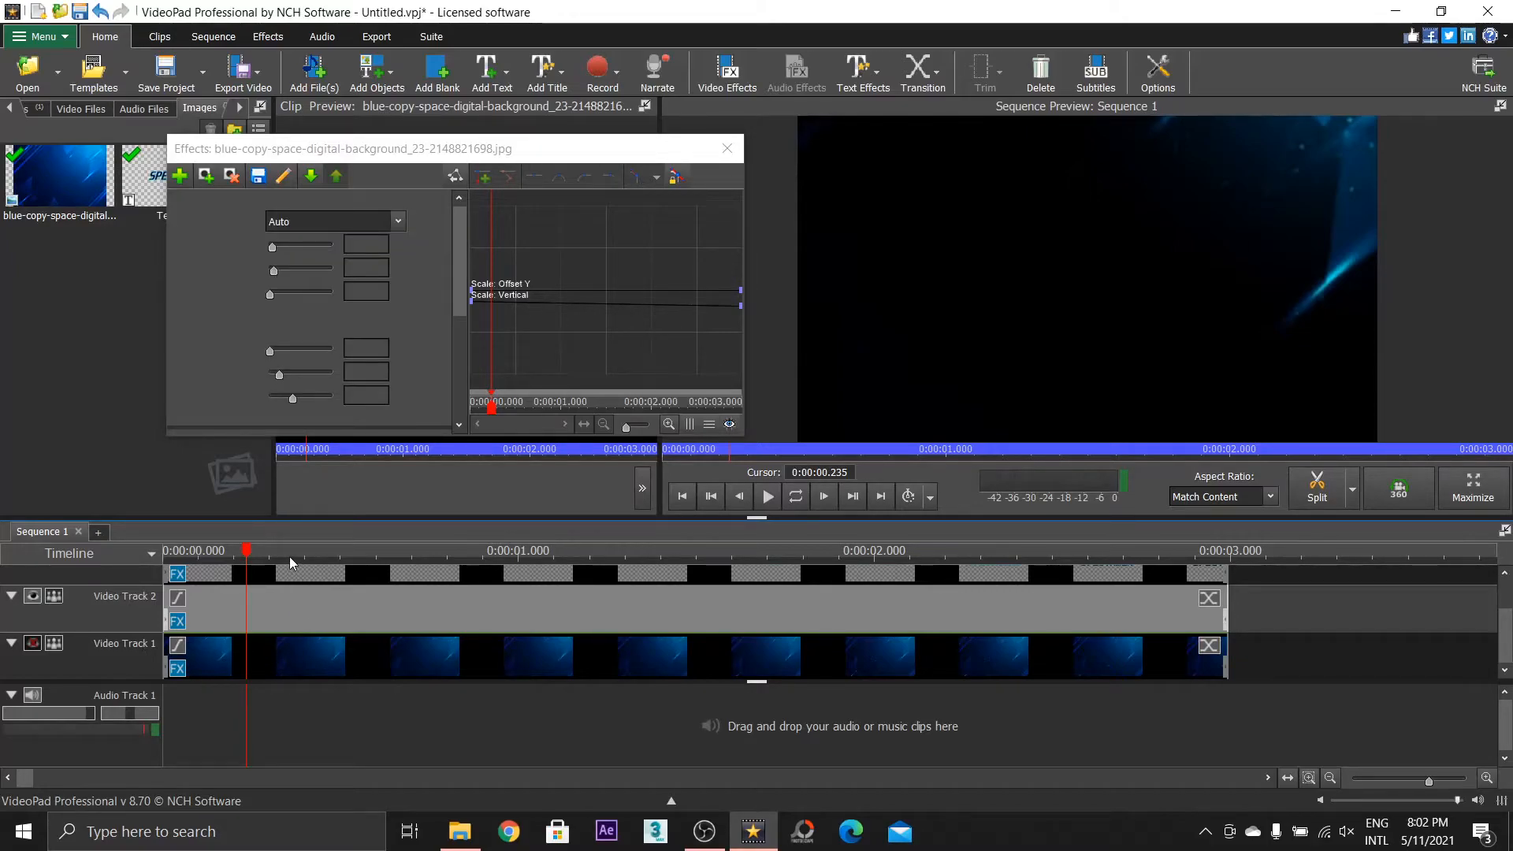
left_click(100, 12)
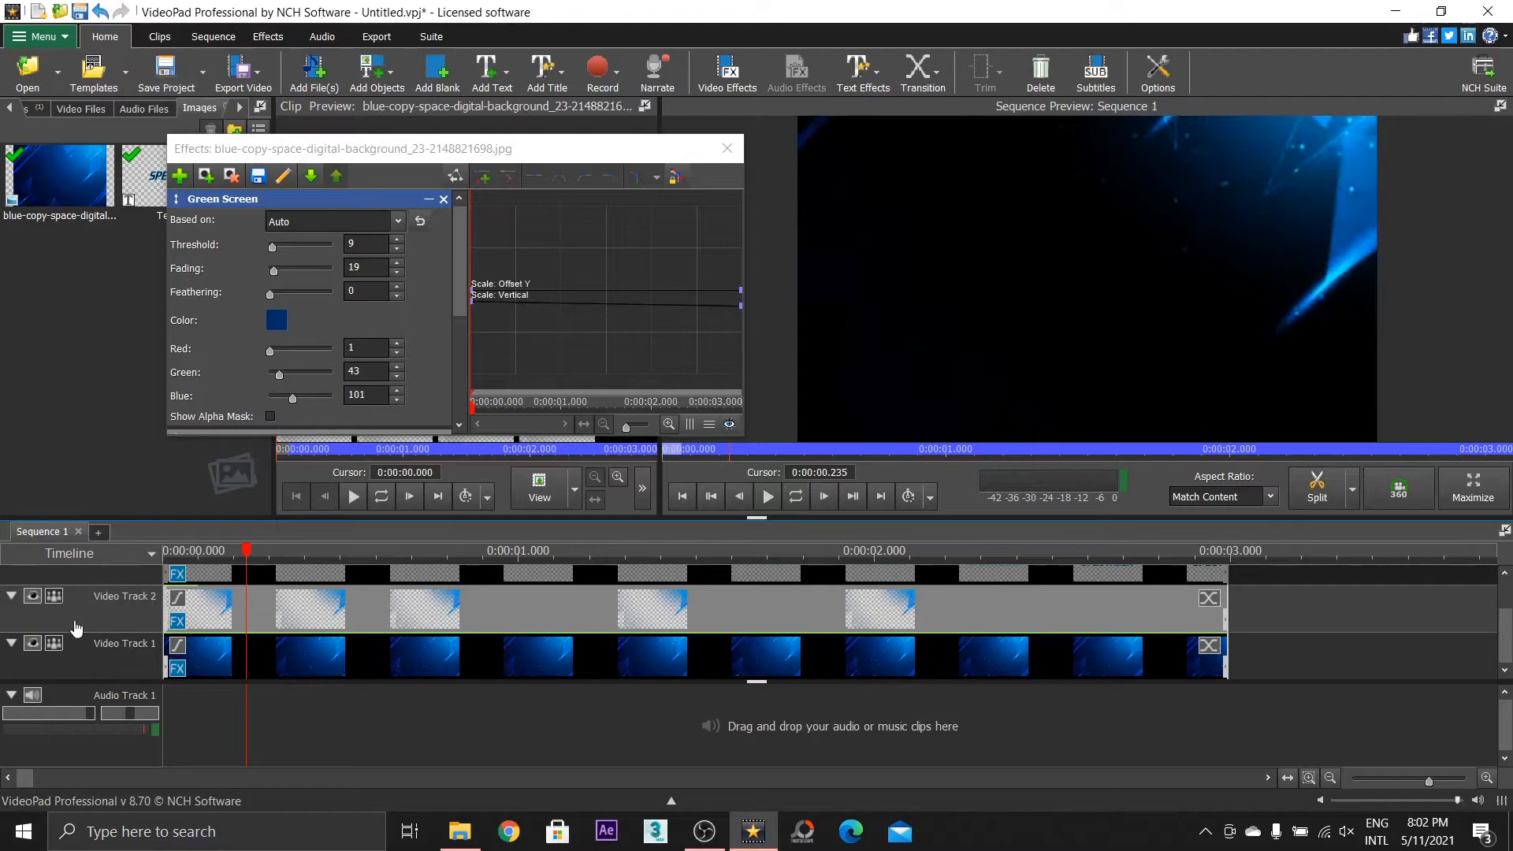
left_click(11, 598)
left_click(333, 655)
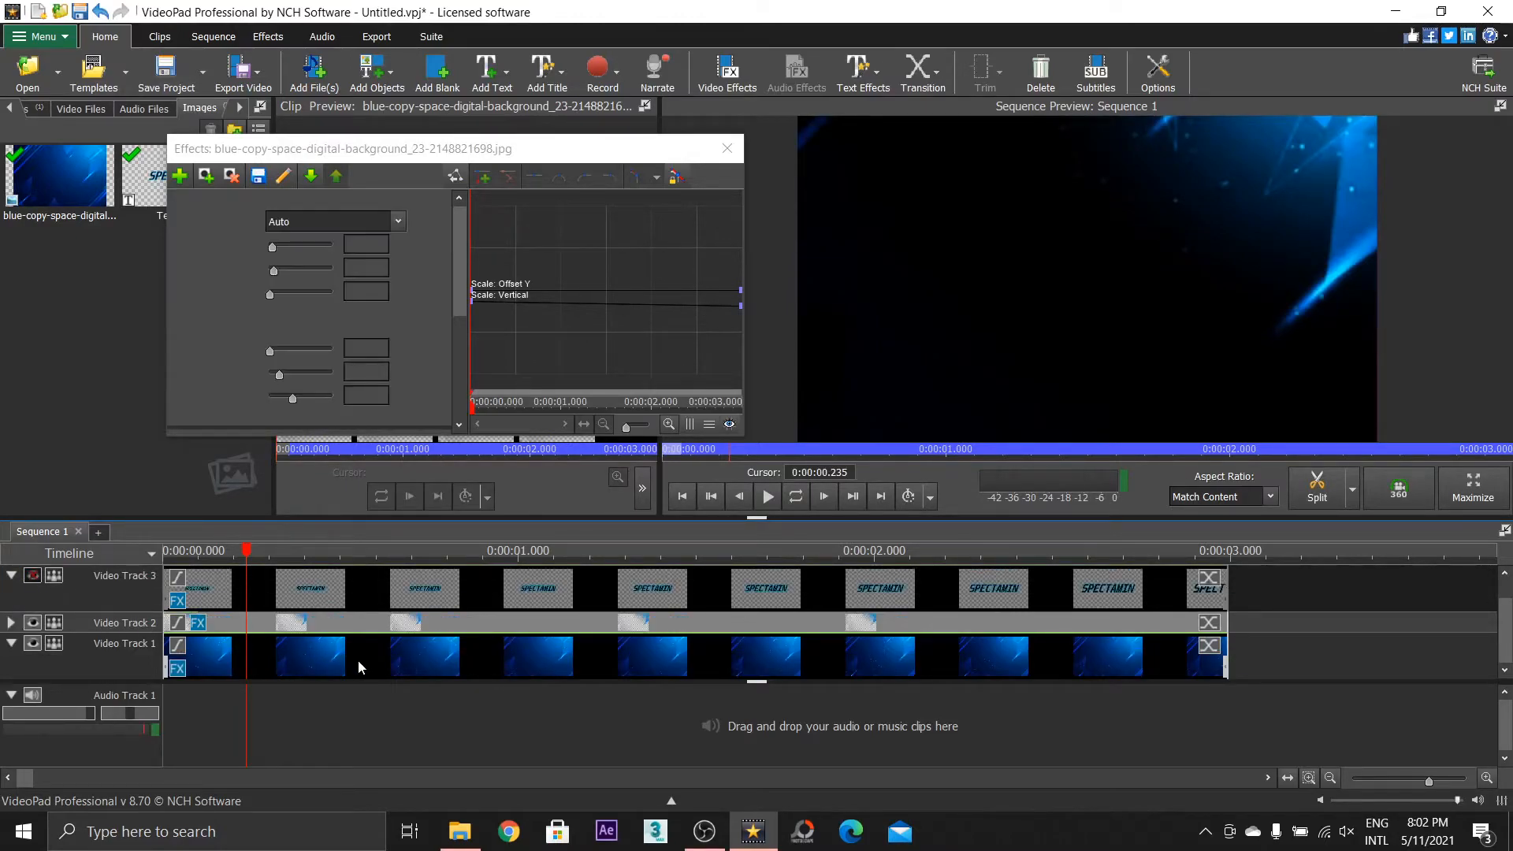
Play the sequence repeatedly from the start to review the title over the layered backgrounds with the green screen effect
left_click(201, 566)
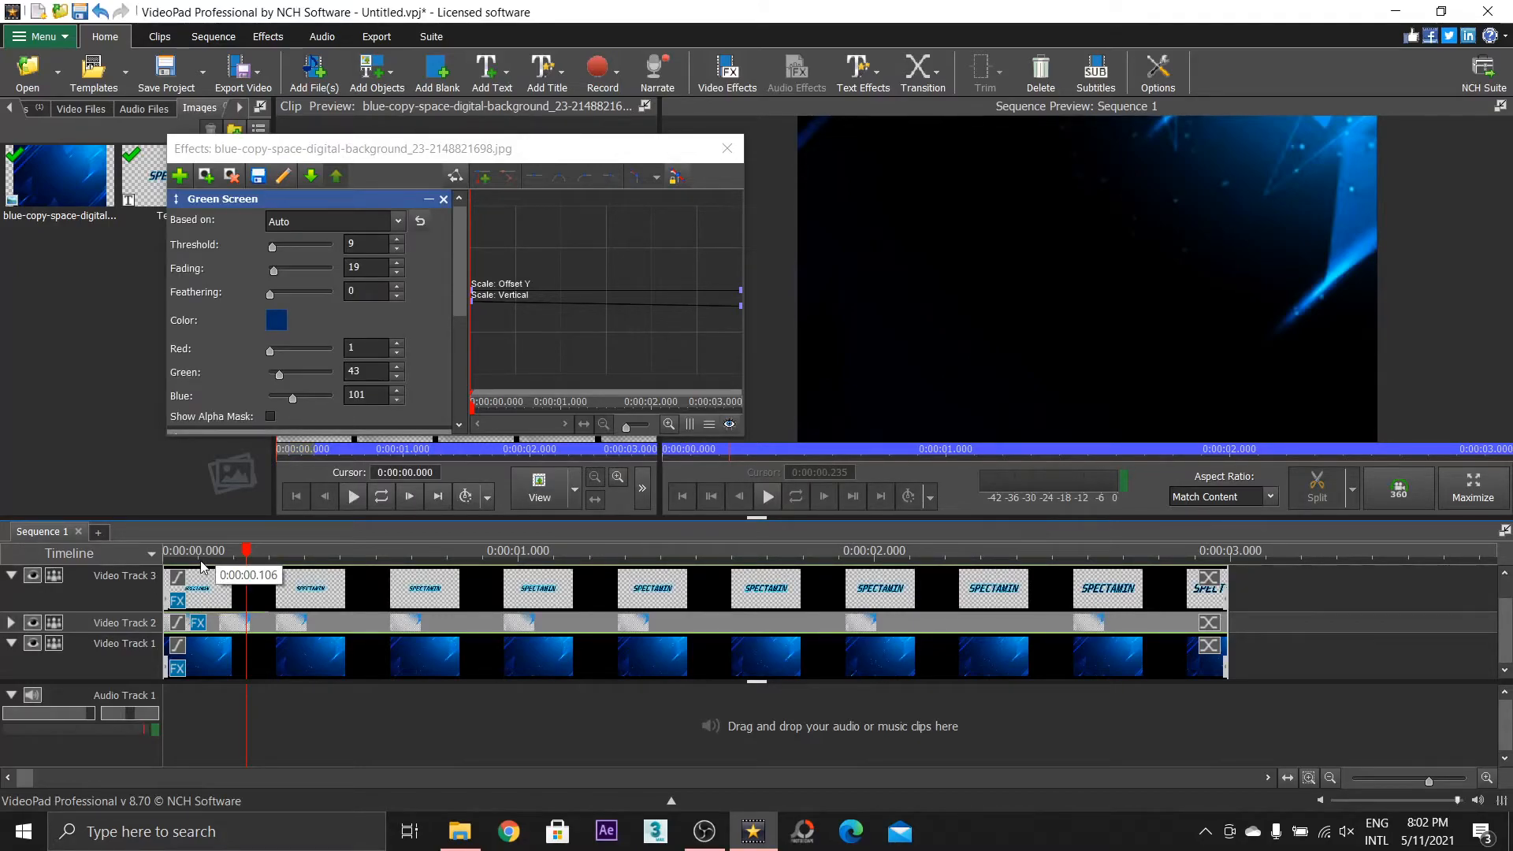
left_click(166, 552)
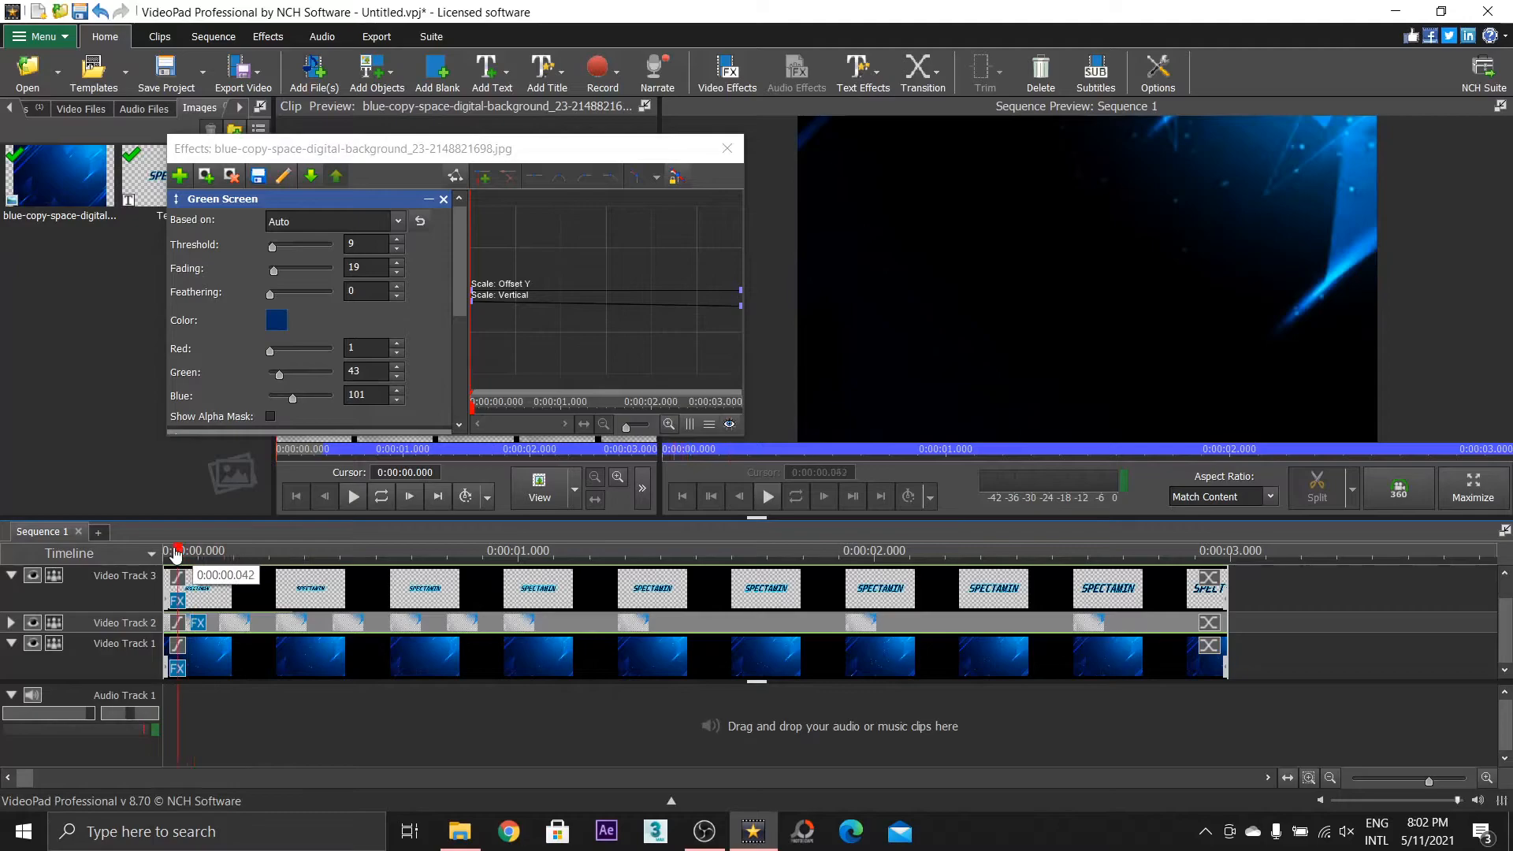
mouse_move(166, 553)
left_mouse_down()
mouse_move(816, 578)
mouse_move(165, 575)
left_mouse_up()
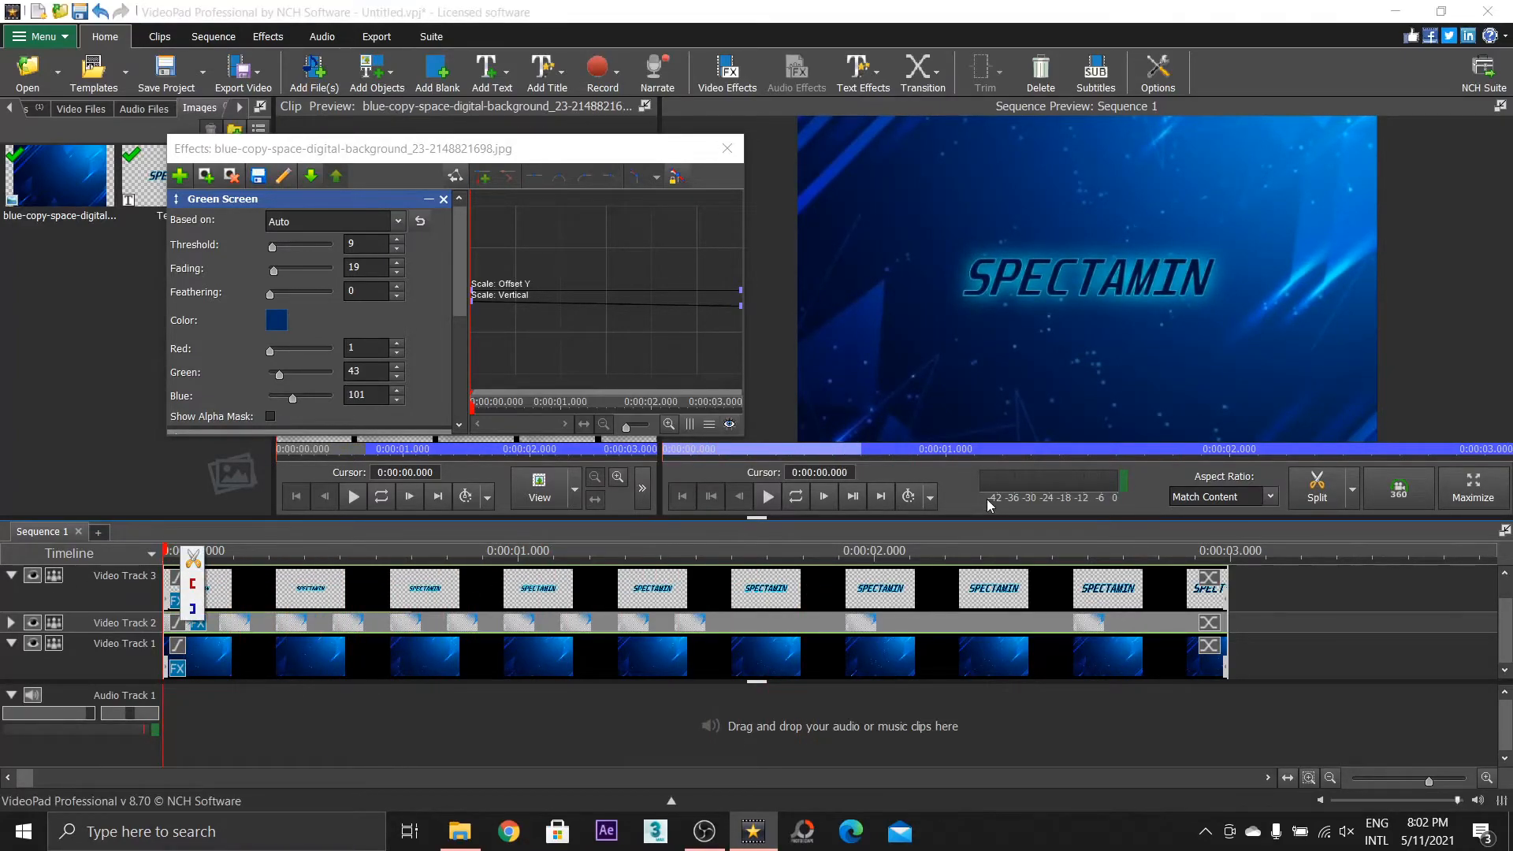
left_click(770, 495)
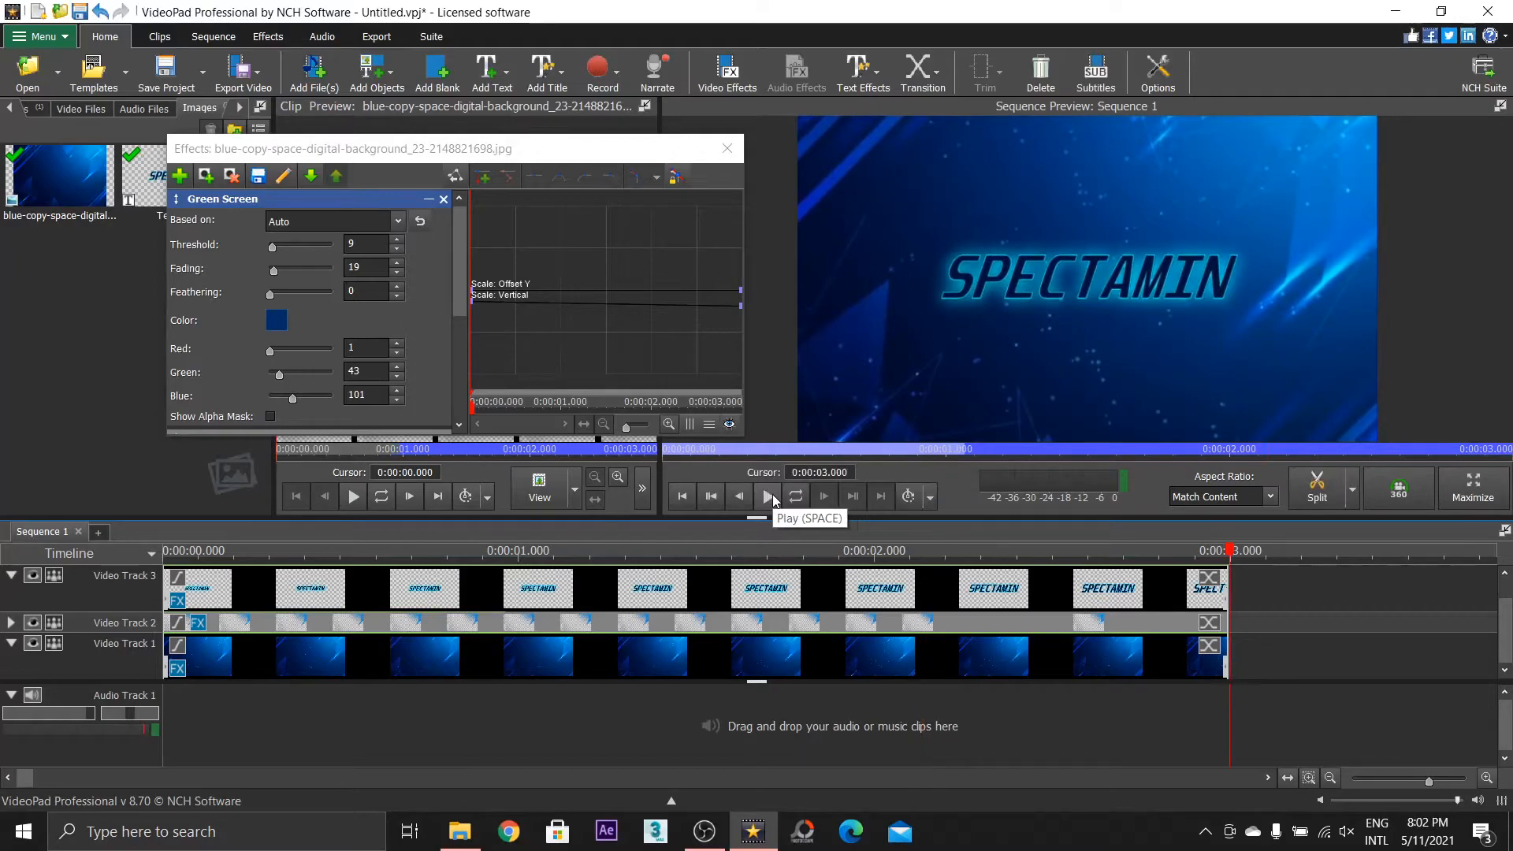
left_click(769, 495)
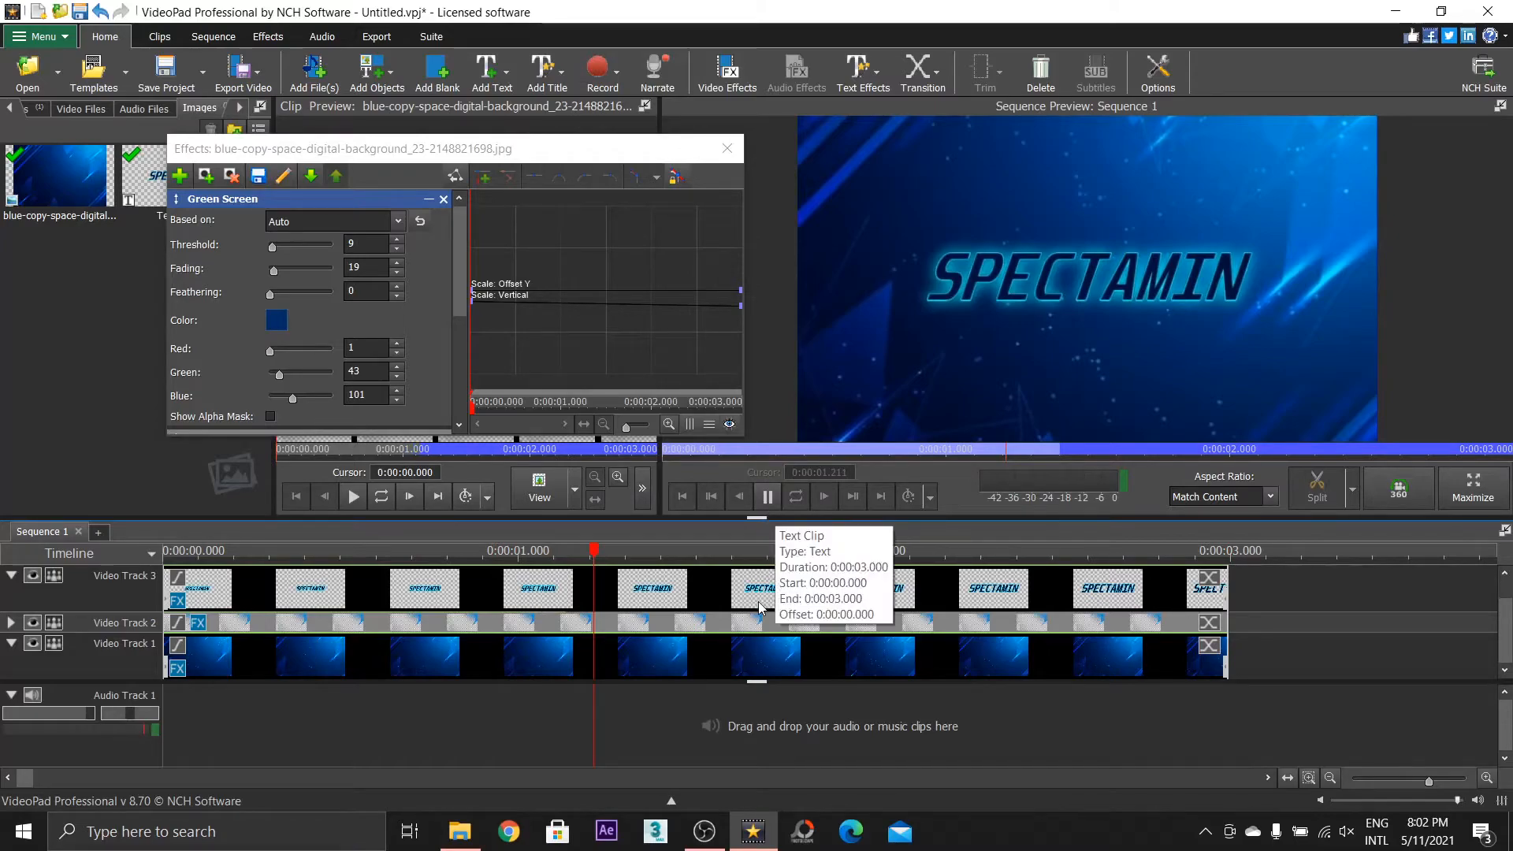
left_click(774, 501)
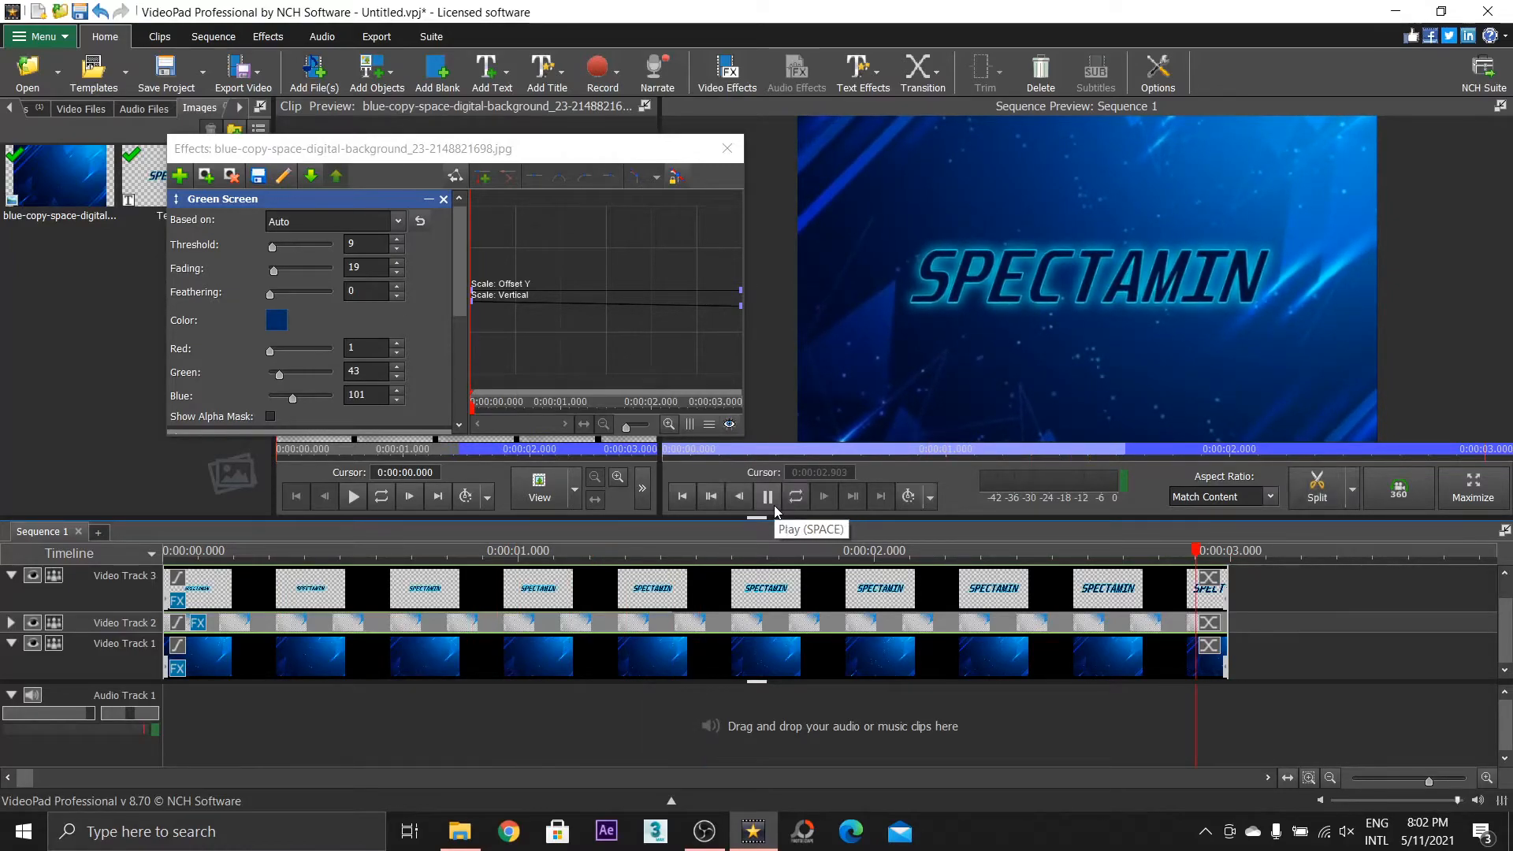
left_click(775, 509)
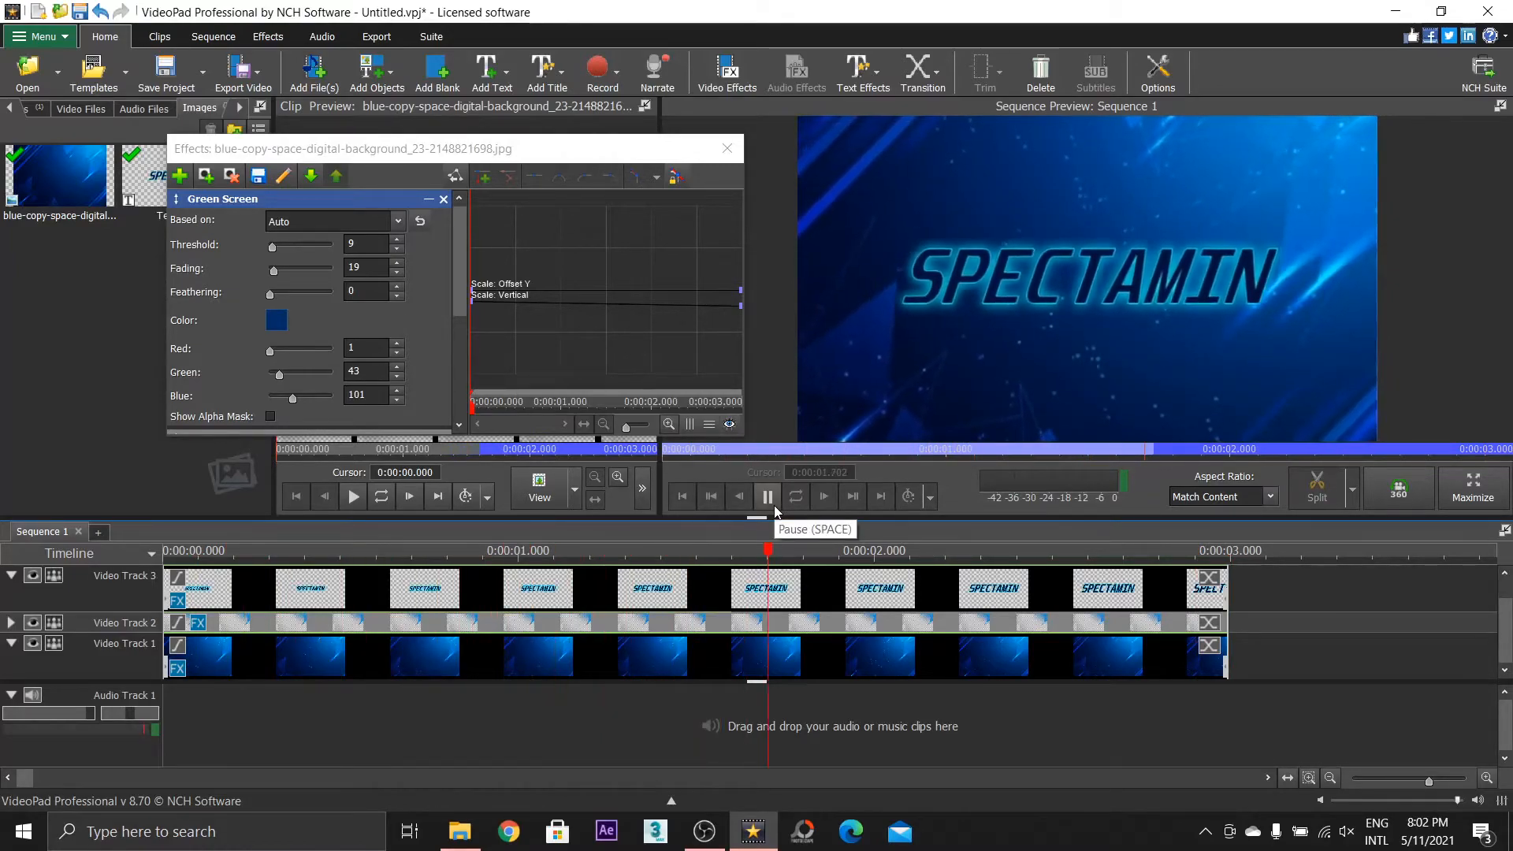
left_click(775, 509)
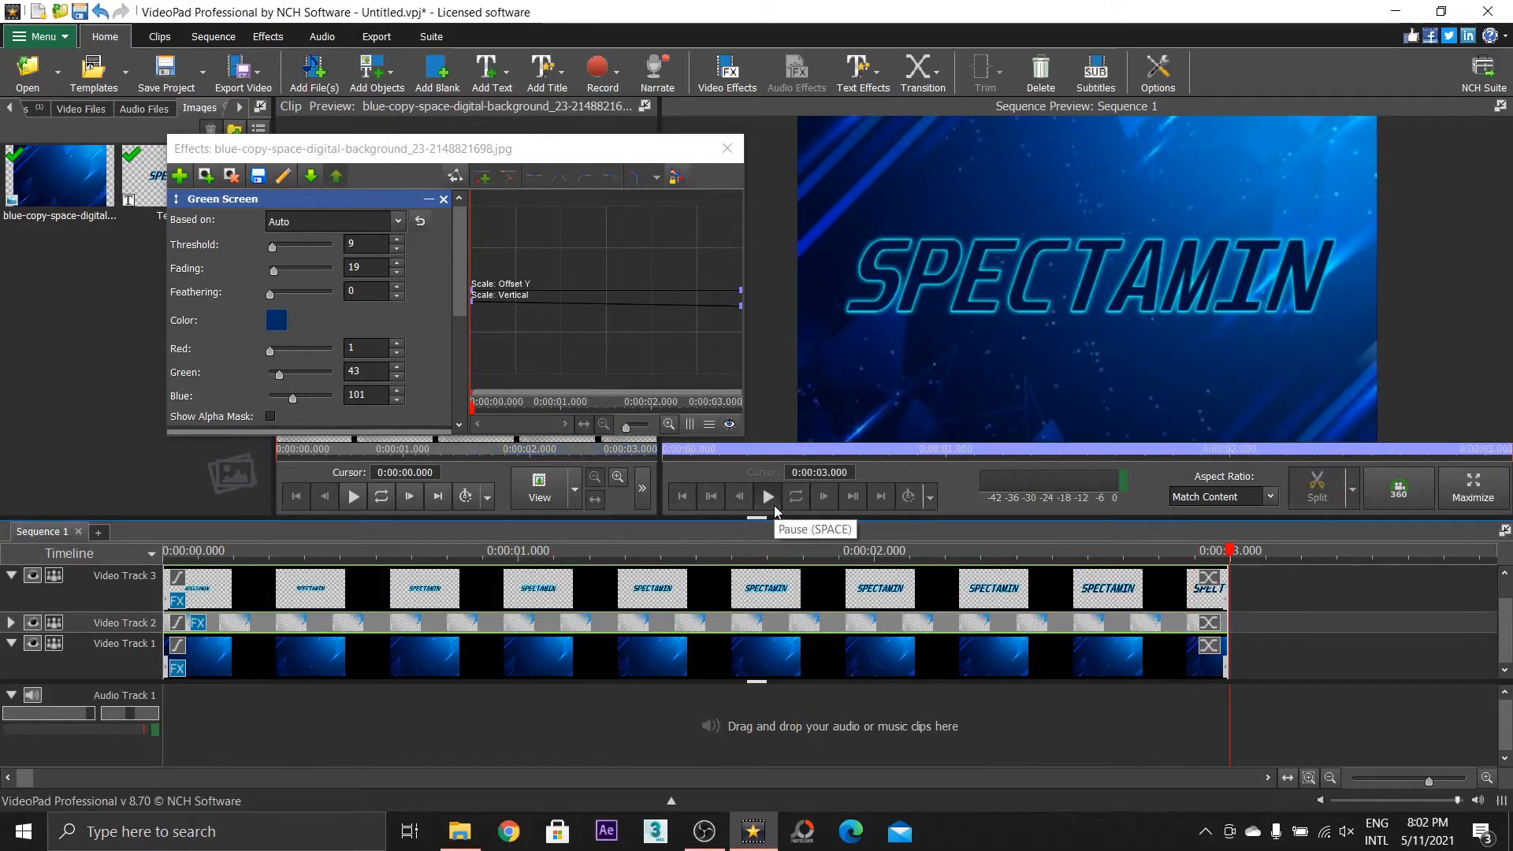
left_click(775, 509)
Change the Green Screen key color on Video Track 2 to a lighter blue sampled above the title (red 1, green 61, blue 133)
left_click(465, 628)
left_click(275, 320)
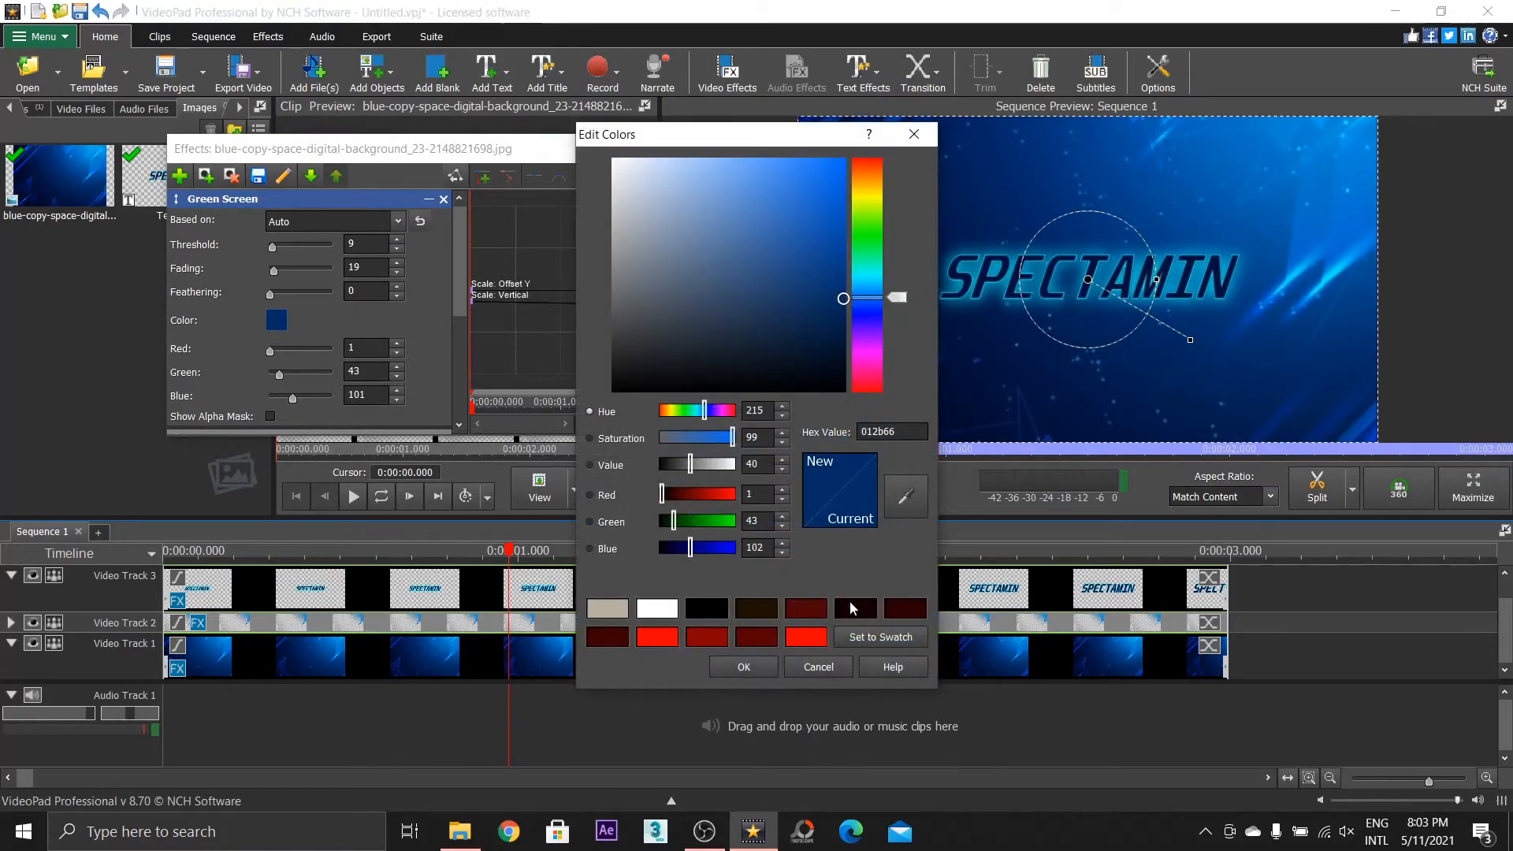
left_click(905, 496)
left_click(1094, 186)
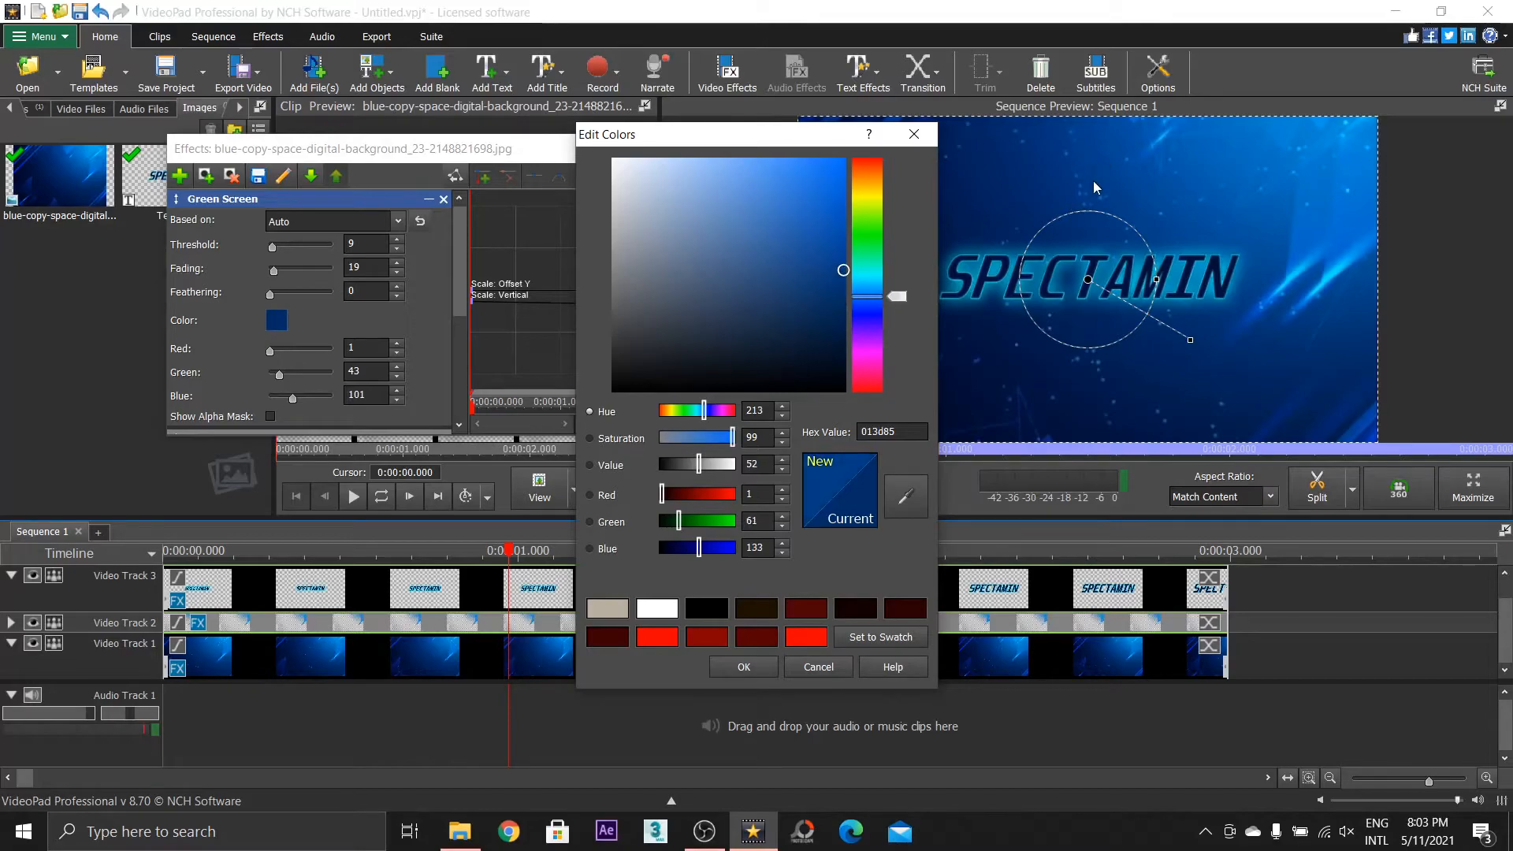
left_click(743, 667)
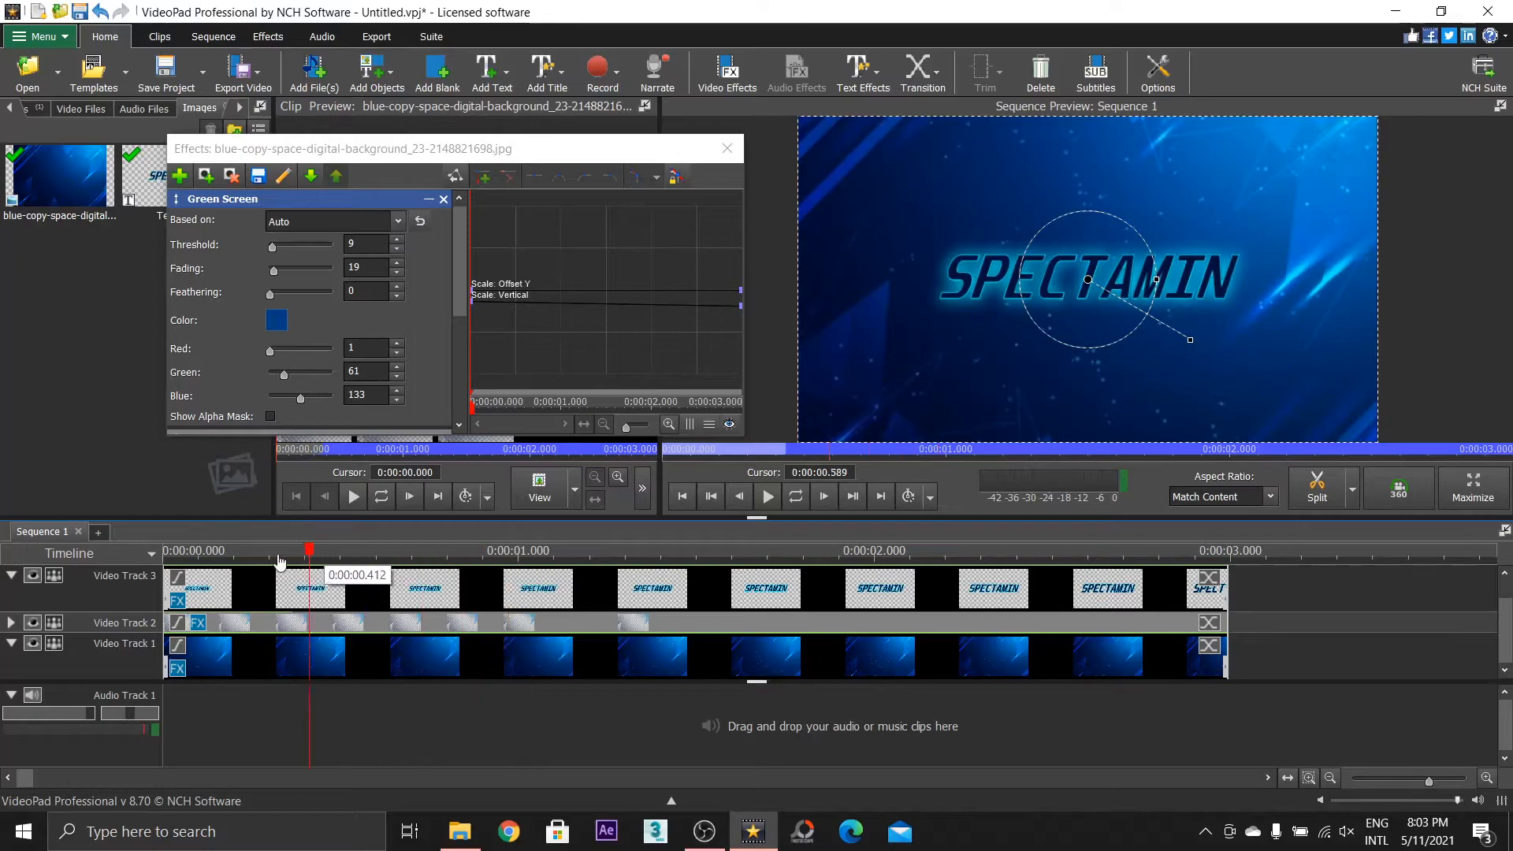
Scrub back to the start to check the new key color, select the Video Track 1 background and hide Video Track 2
left_click(197, 567)
left_click_drag(199, 566, 163, 588)
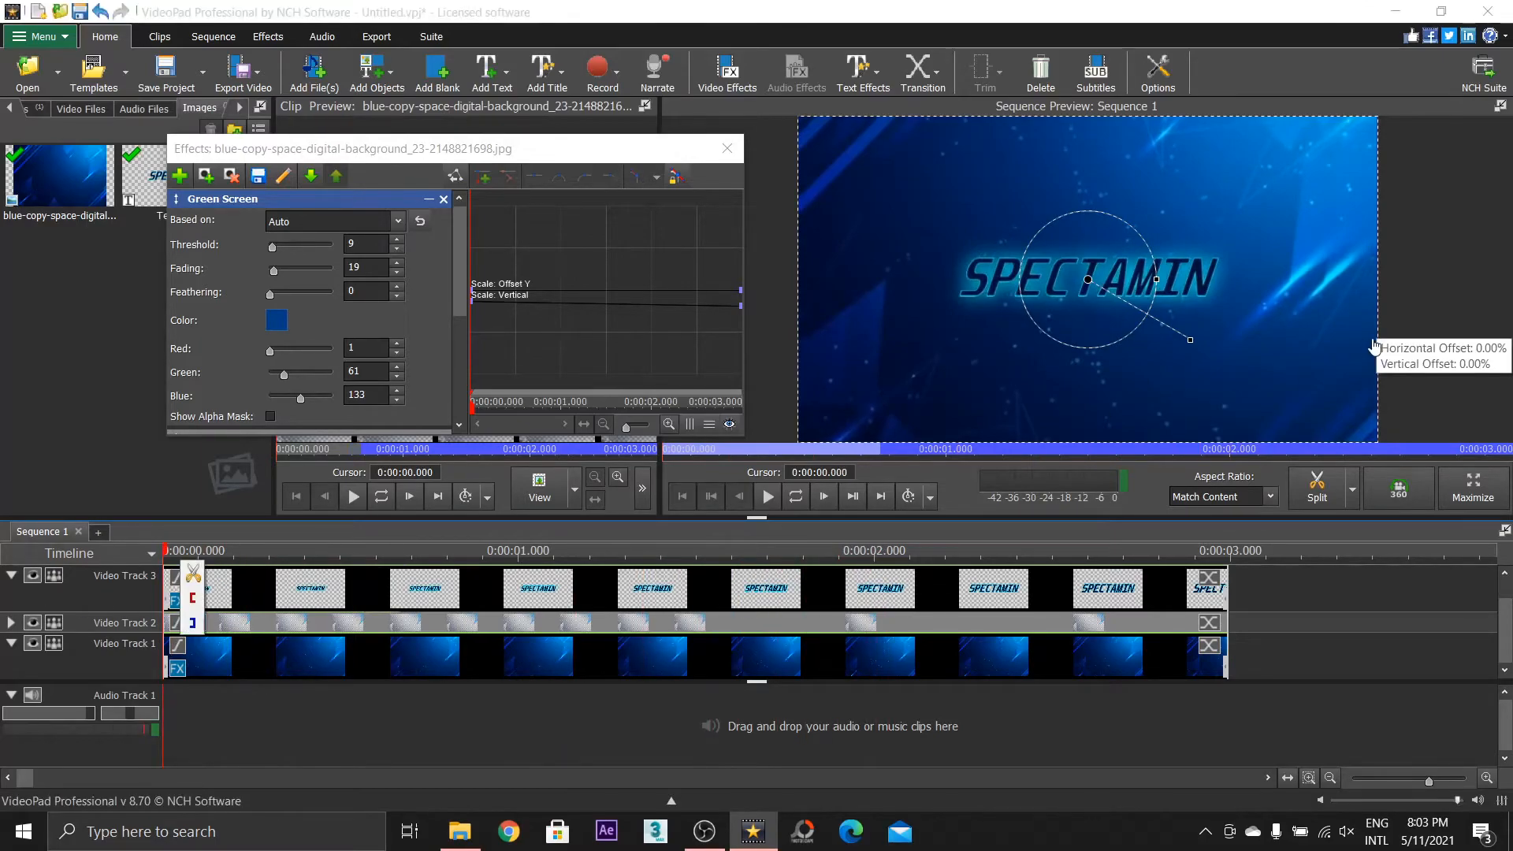
left_click(297, 662)
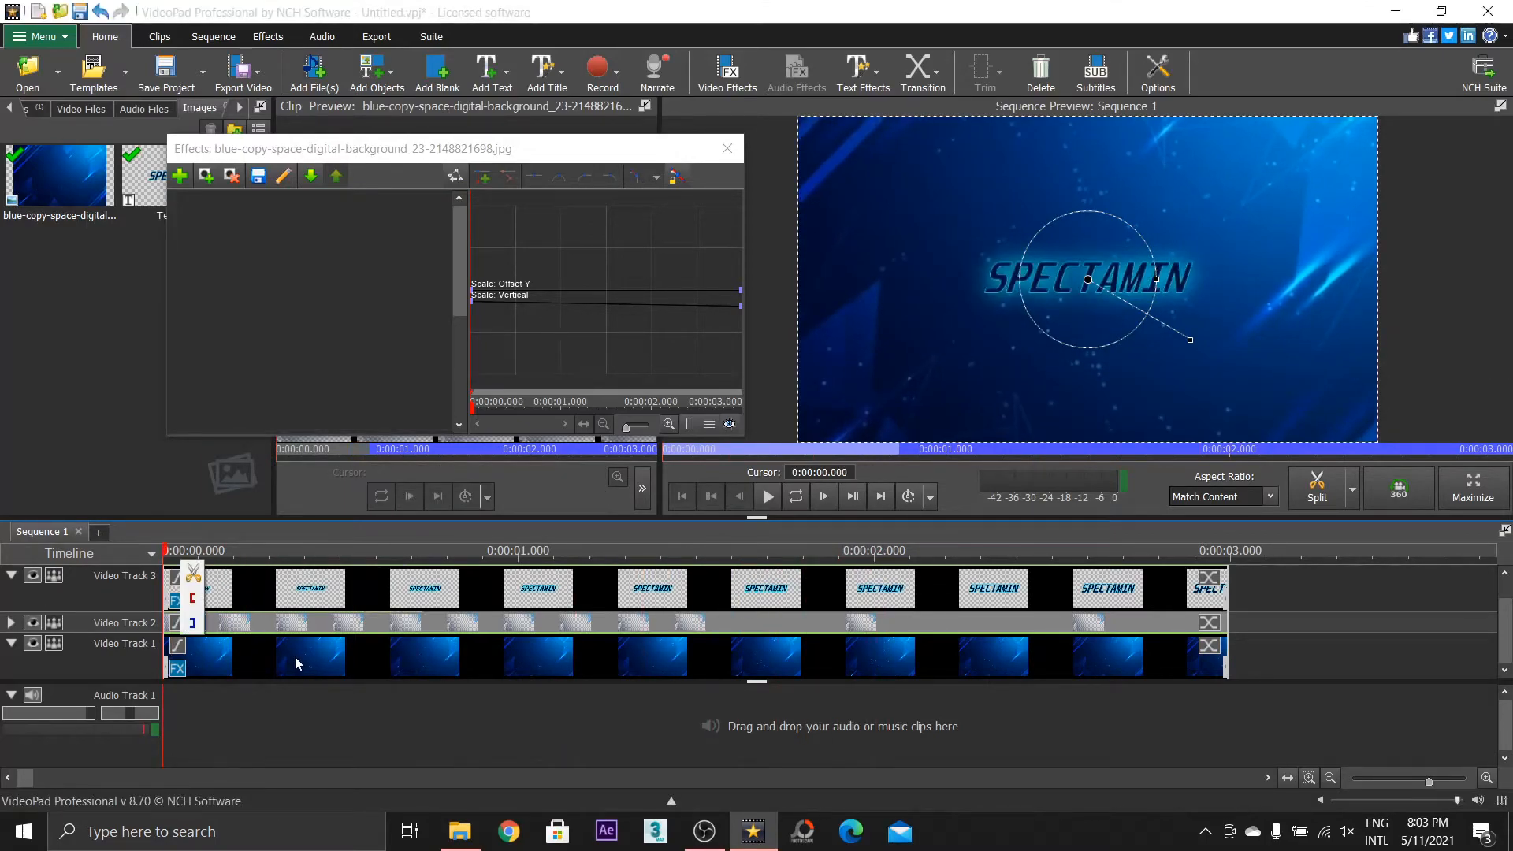
left_click(32, 624)
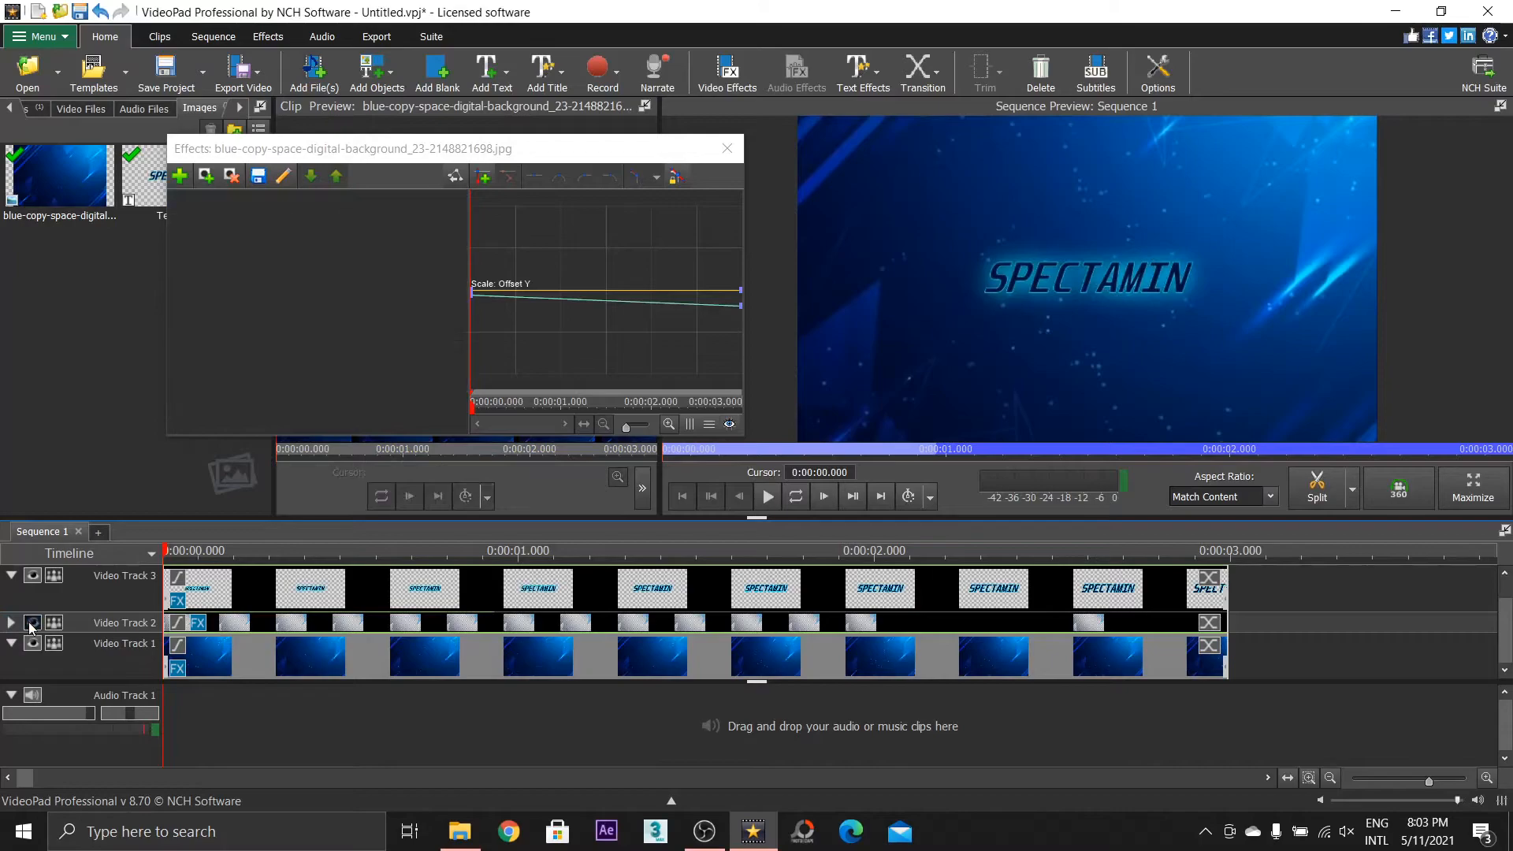
Hide the SPECTAMIN title on Video Track 3 and play the Video Track 1 background on its own
left_click(32, 576)
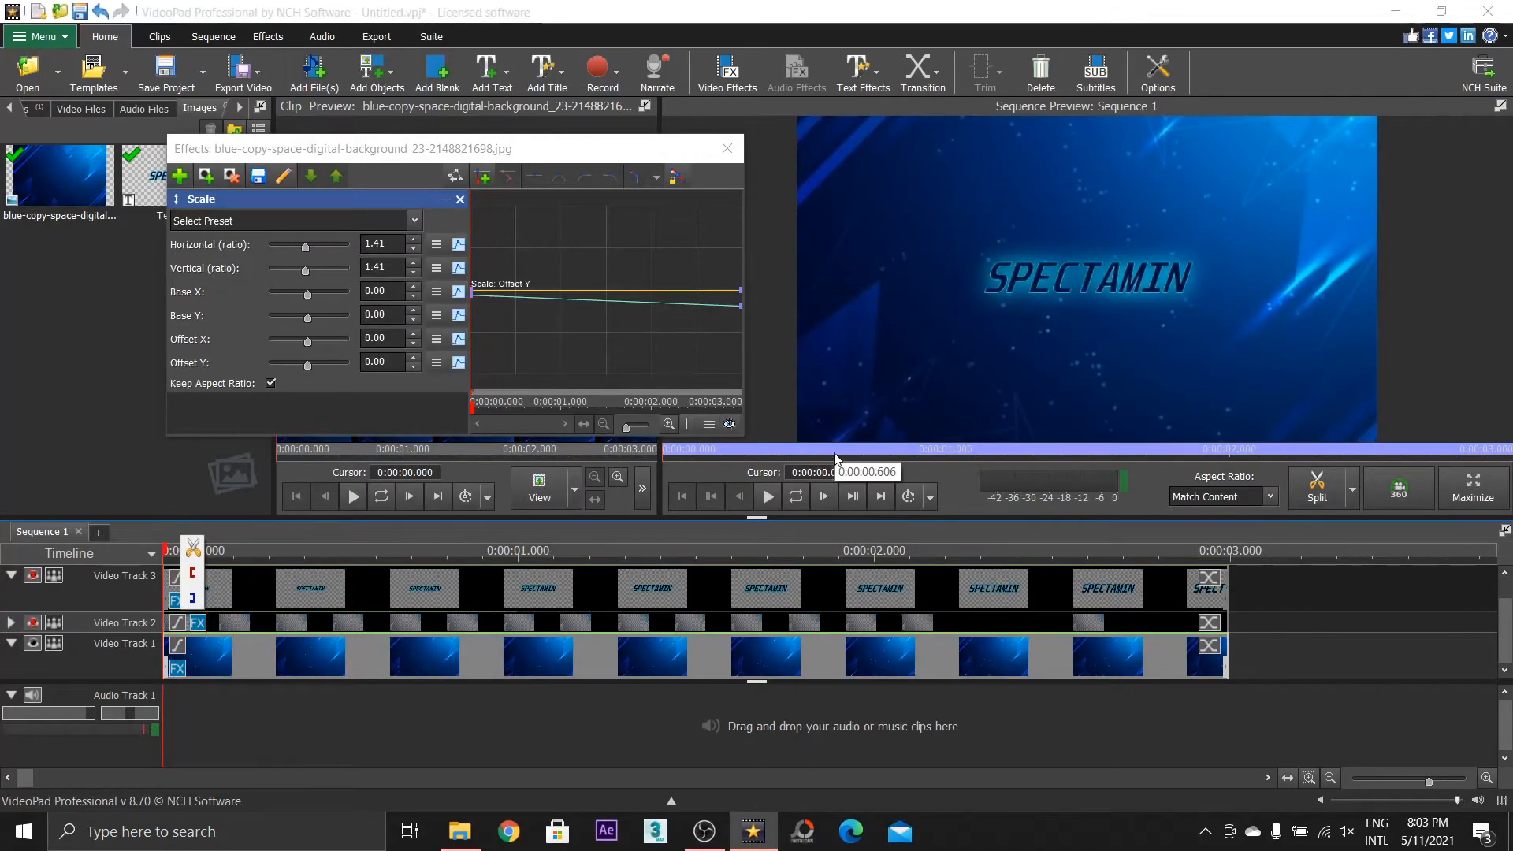
left_click(768, 496)
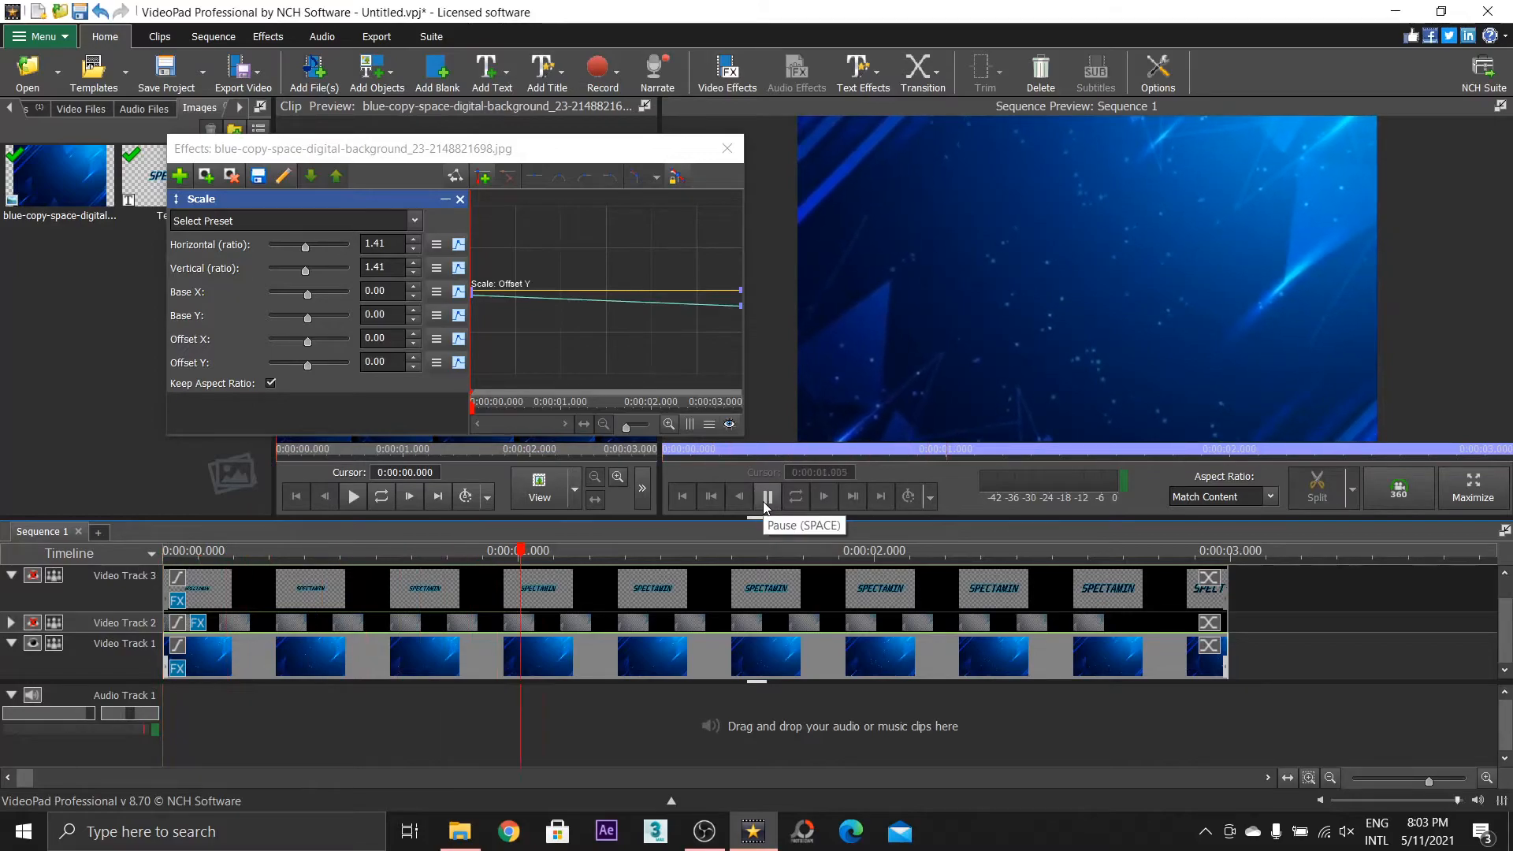
left_click(765, 499)
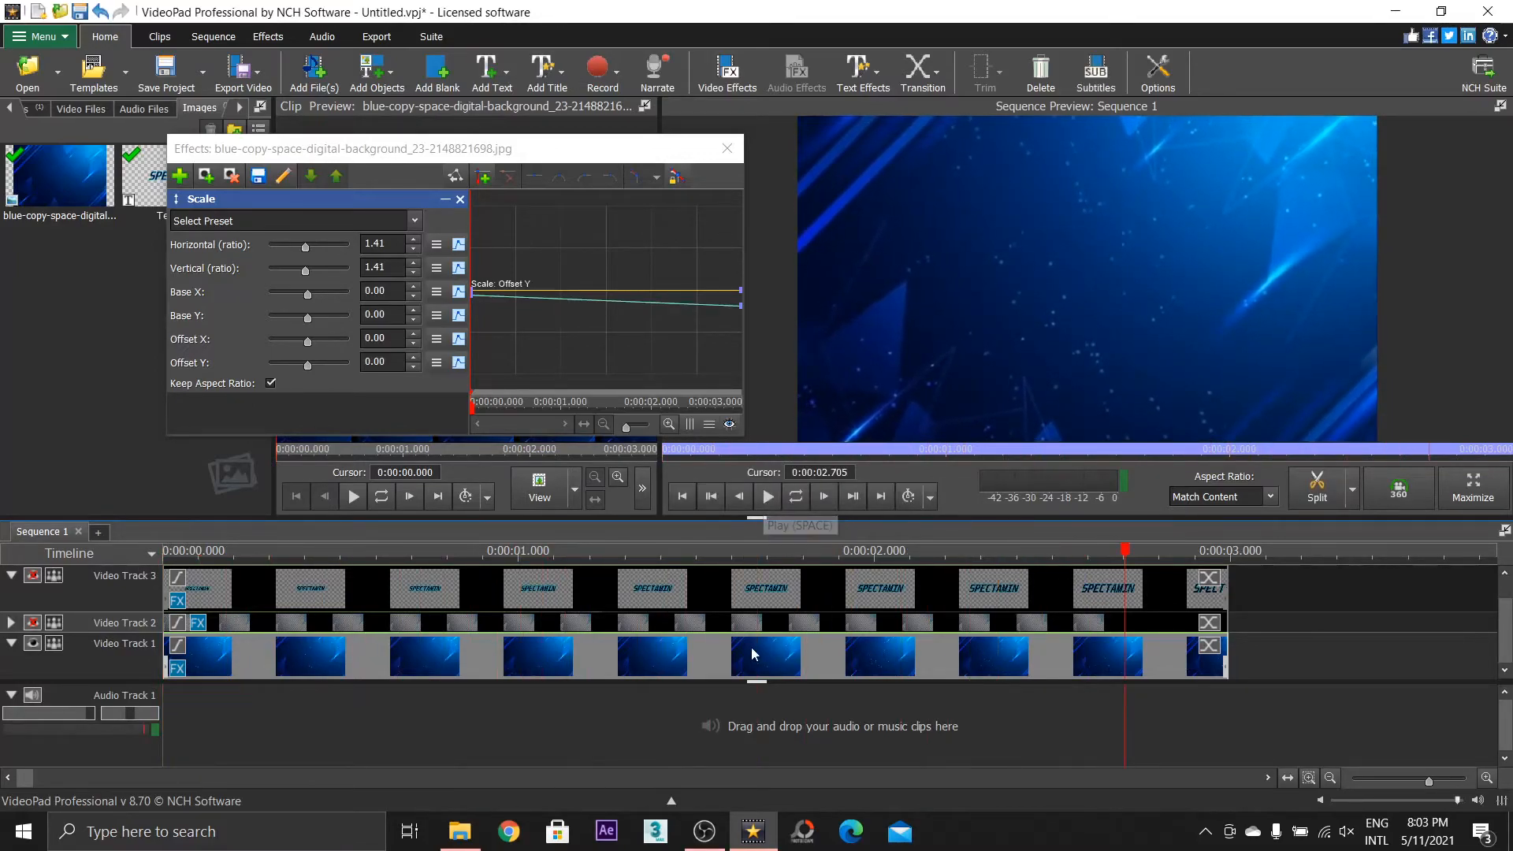
Add a Blur effect to the Video Track 1 background
left_click(179, 176)
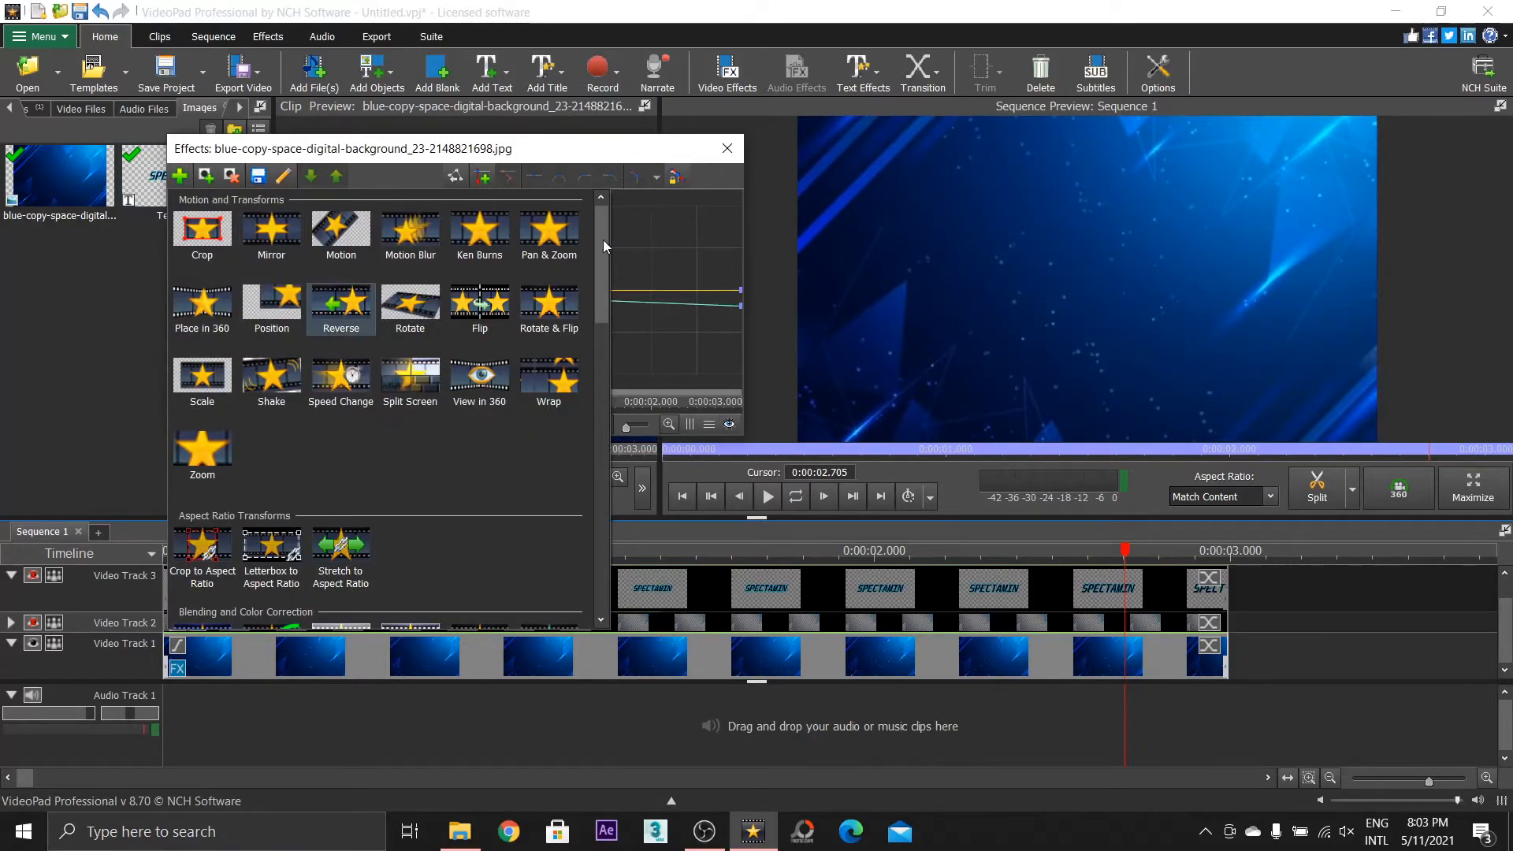
scroll(602, 240, "down", 1)
scroll(602, 280, "down", 5)
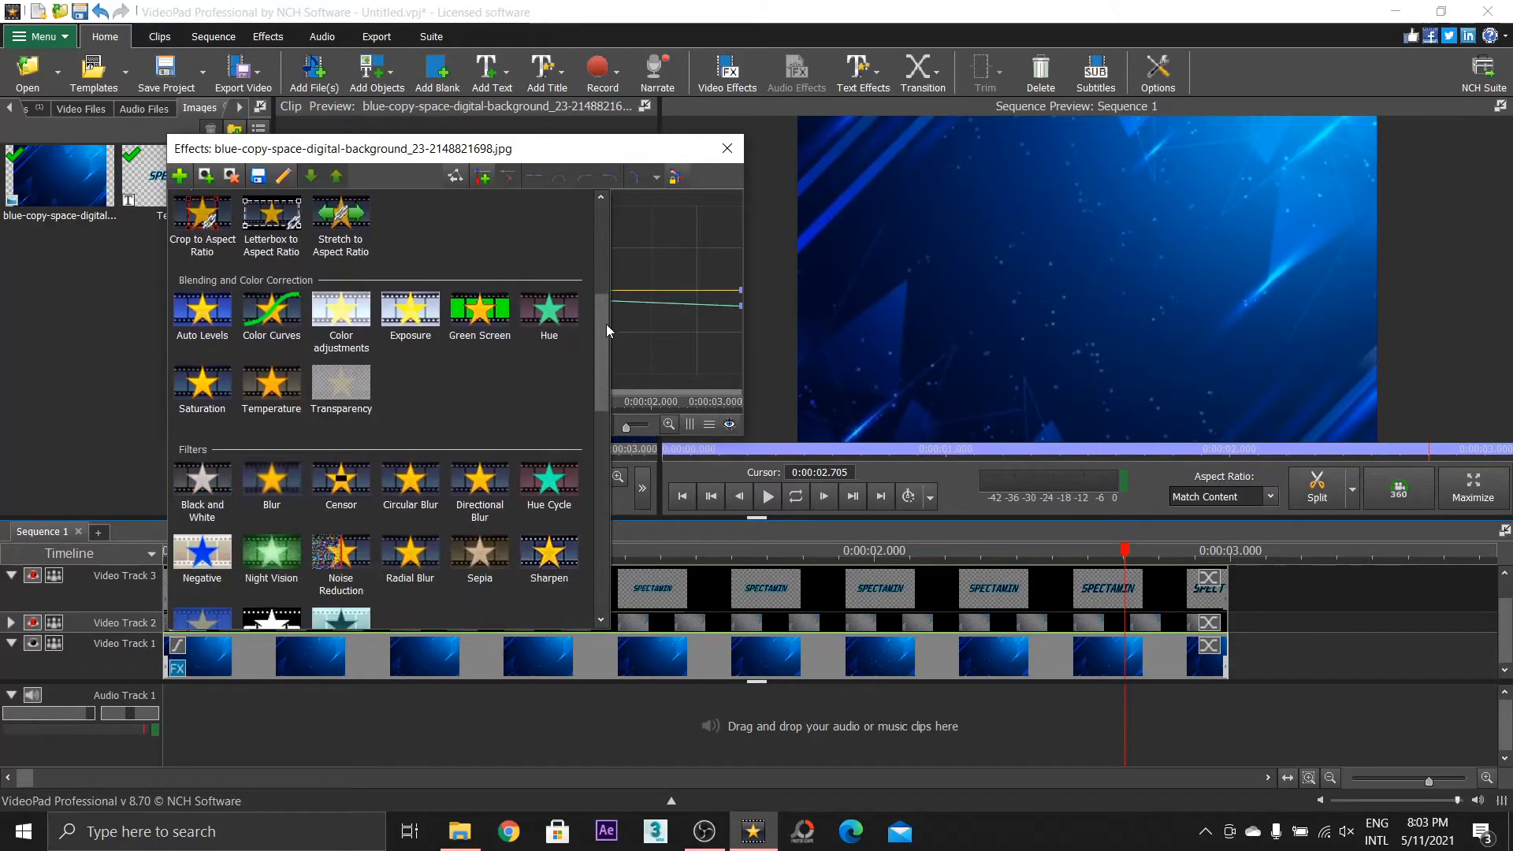
left_click(254, 323)
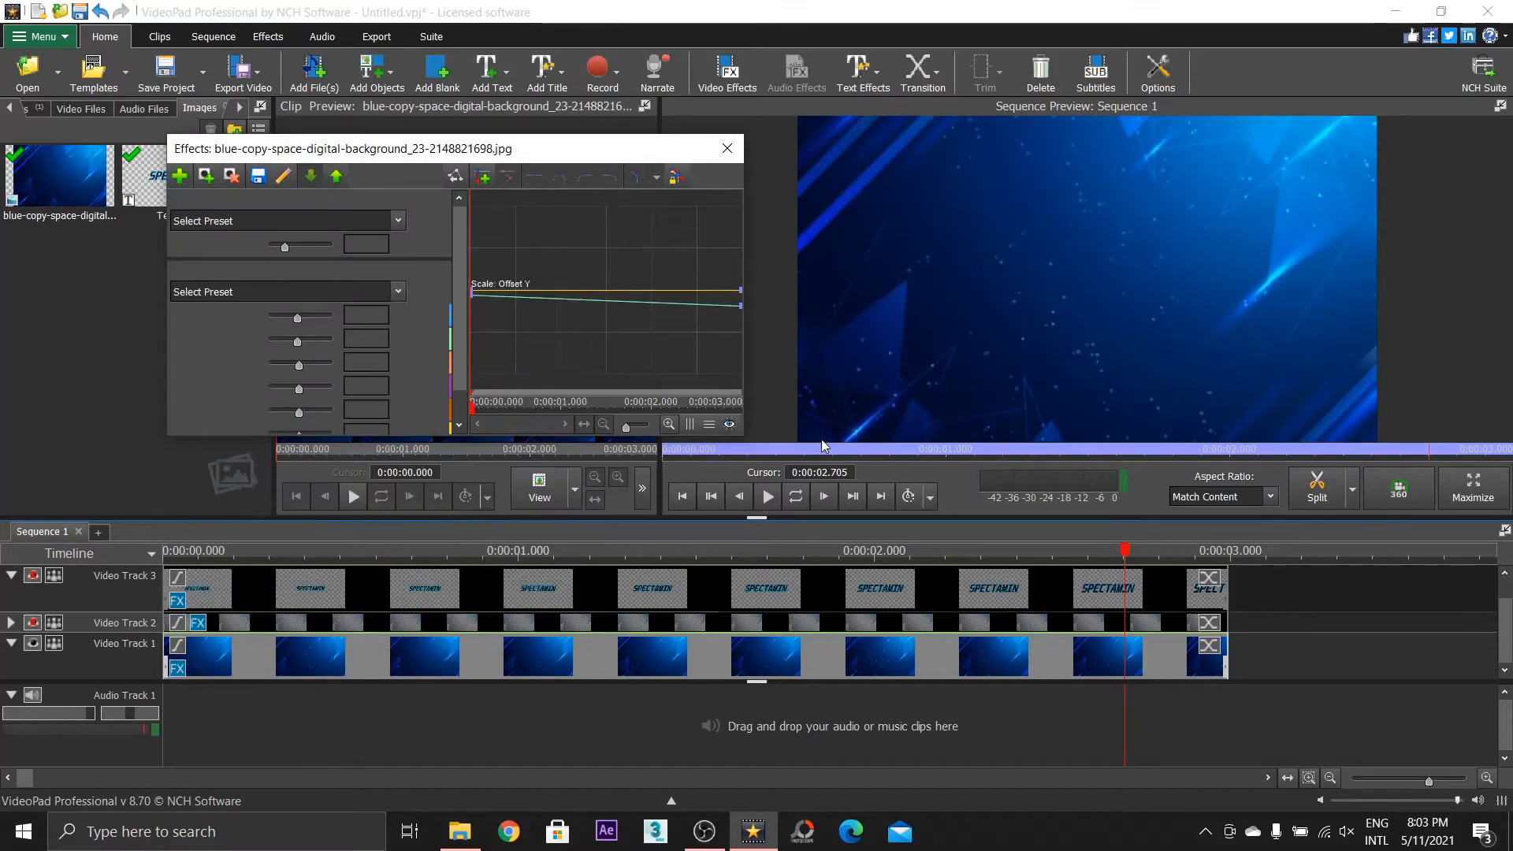
Keyframe the background's blurriness to go from 6.63 at the start of the clip to 0.00 at its end
left_click_drag(517, 407, 472, 409)
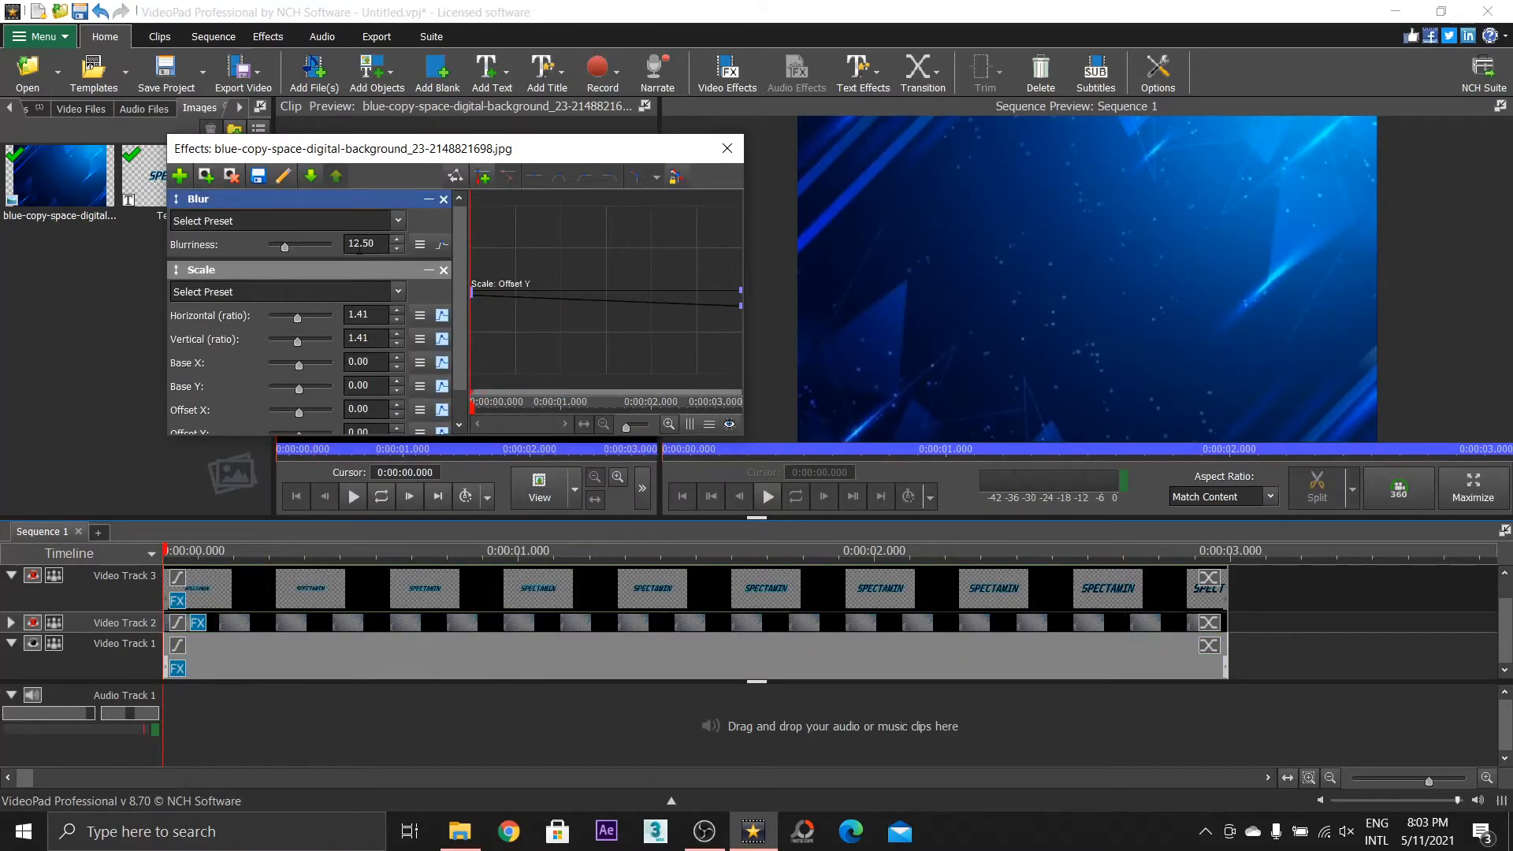
left_click(442, 244)
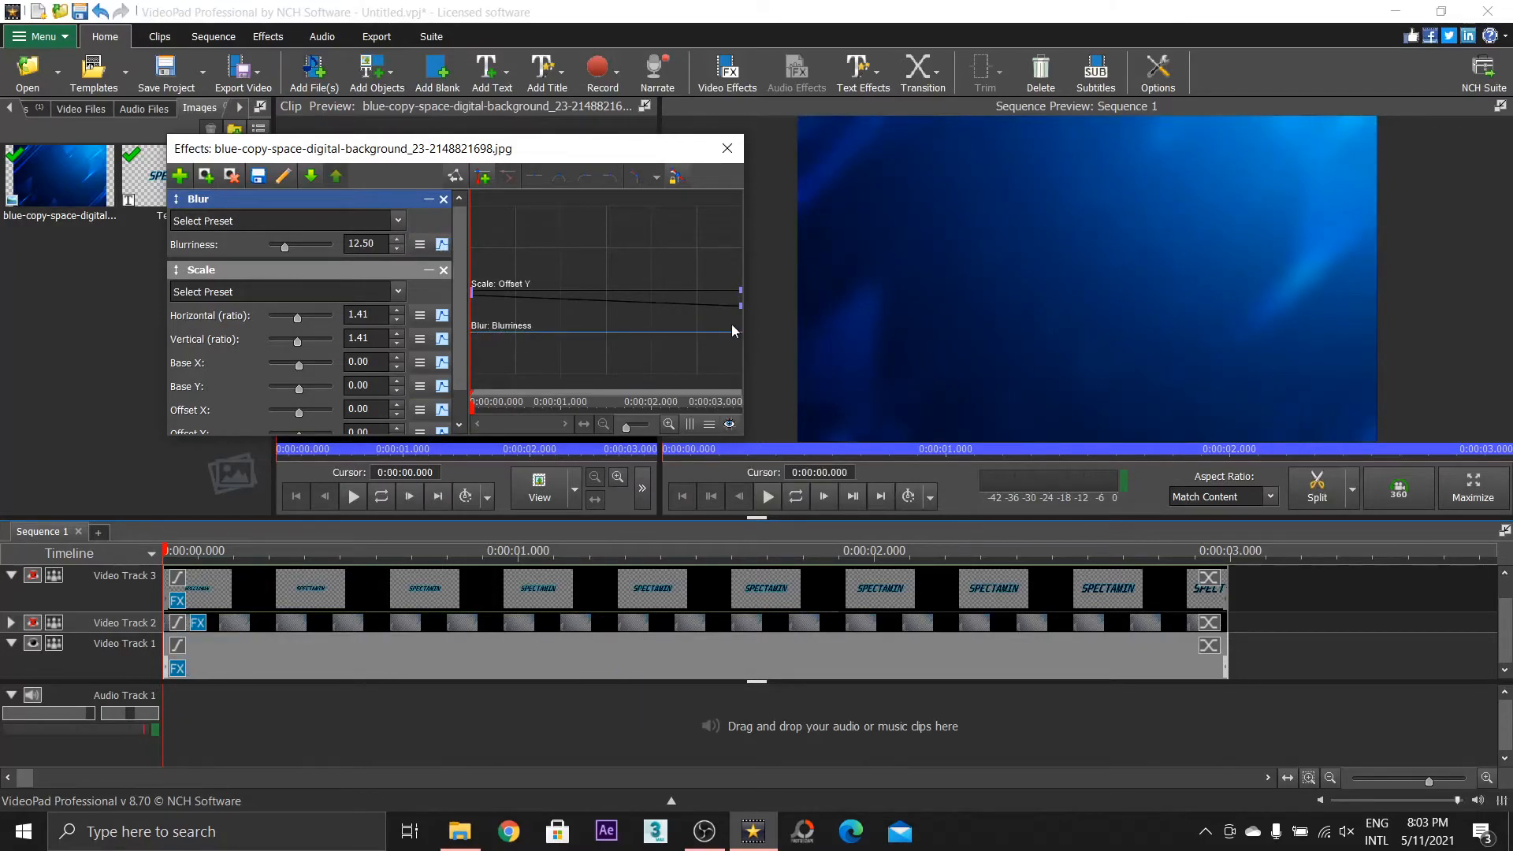
left_click(482, 178)
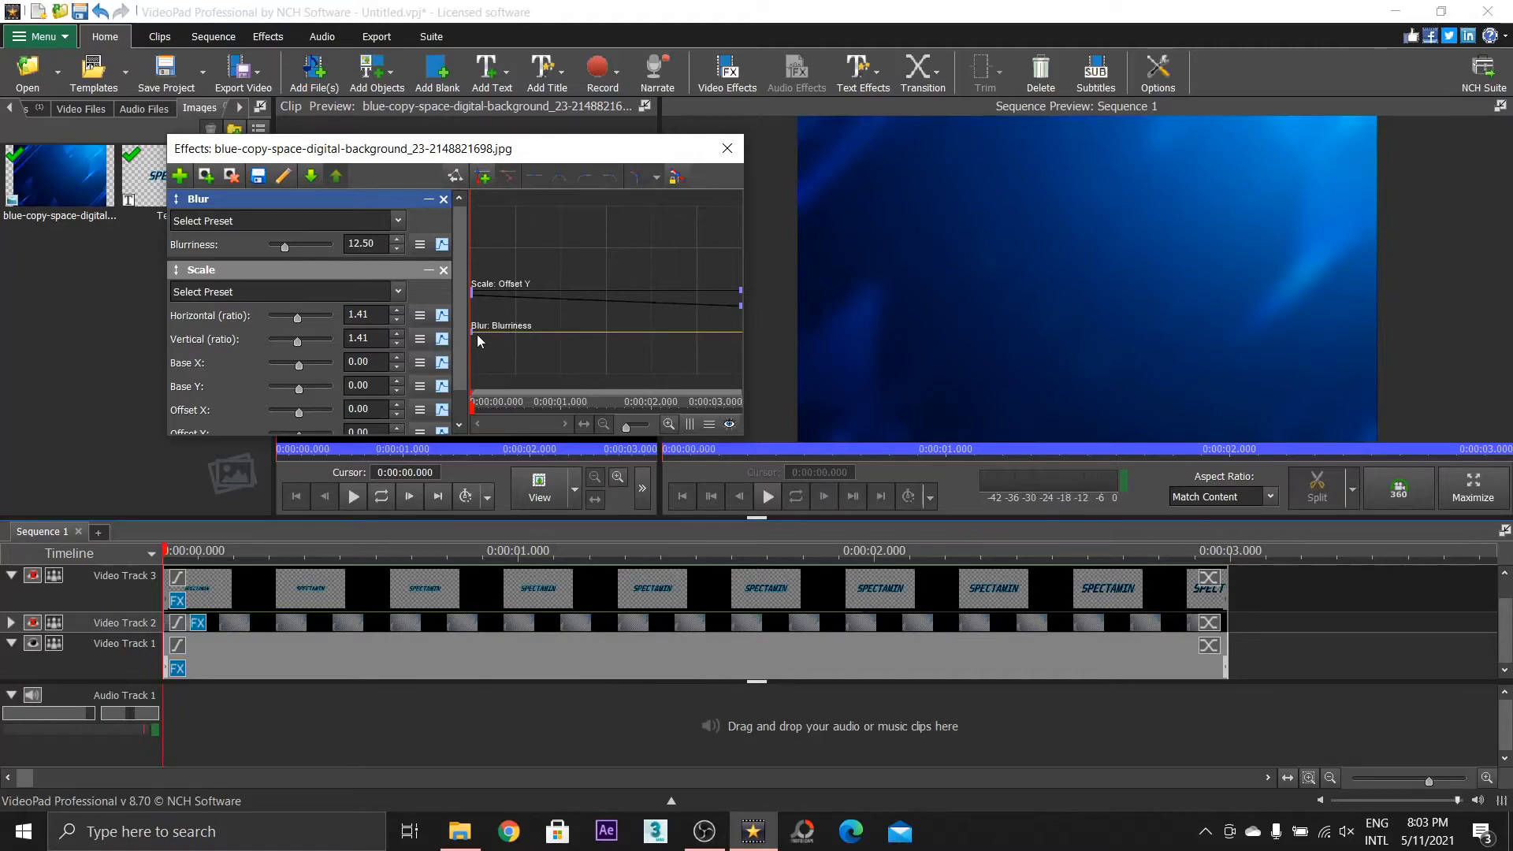
left_click_drag(477, 406, 776, 419)
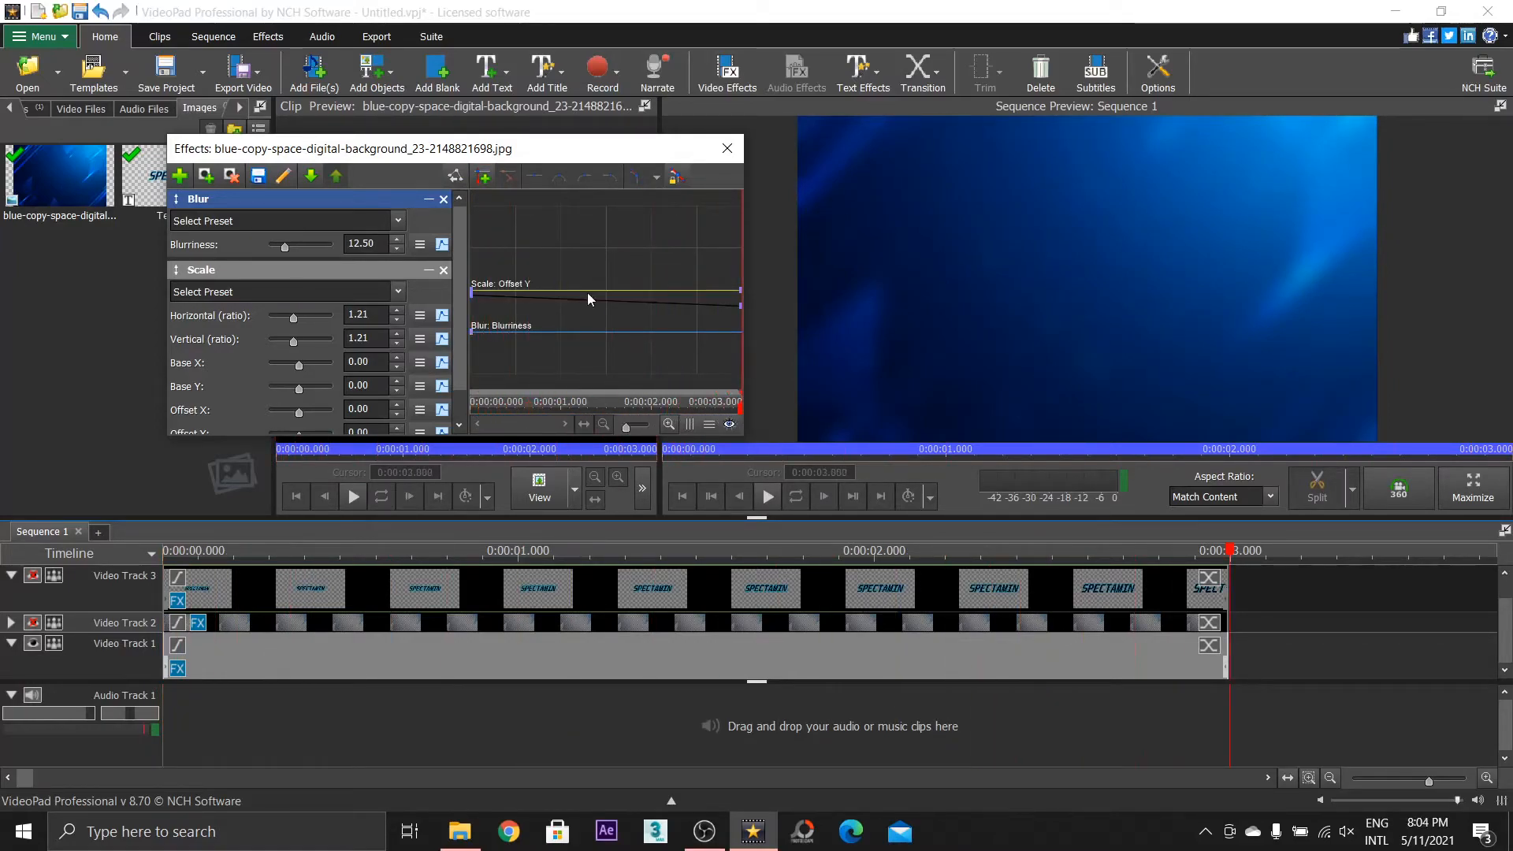
left_click_drag(281, 248, 243, 248)
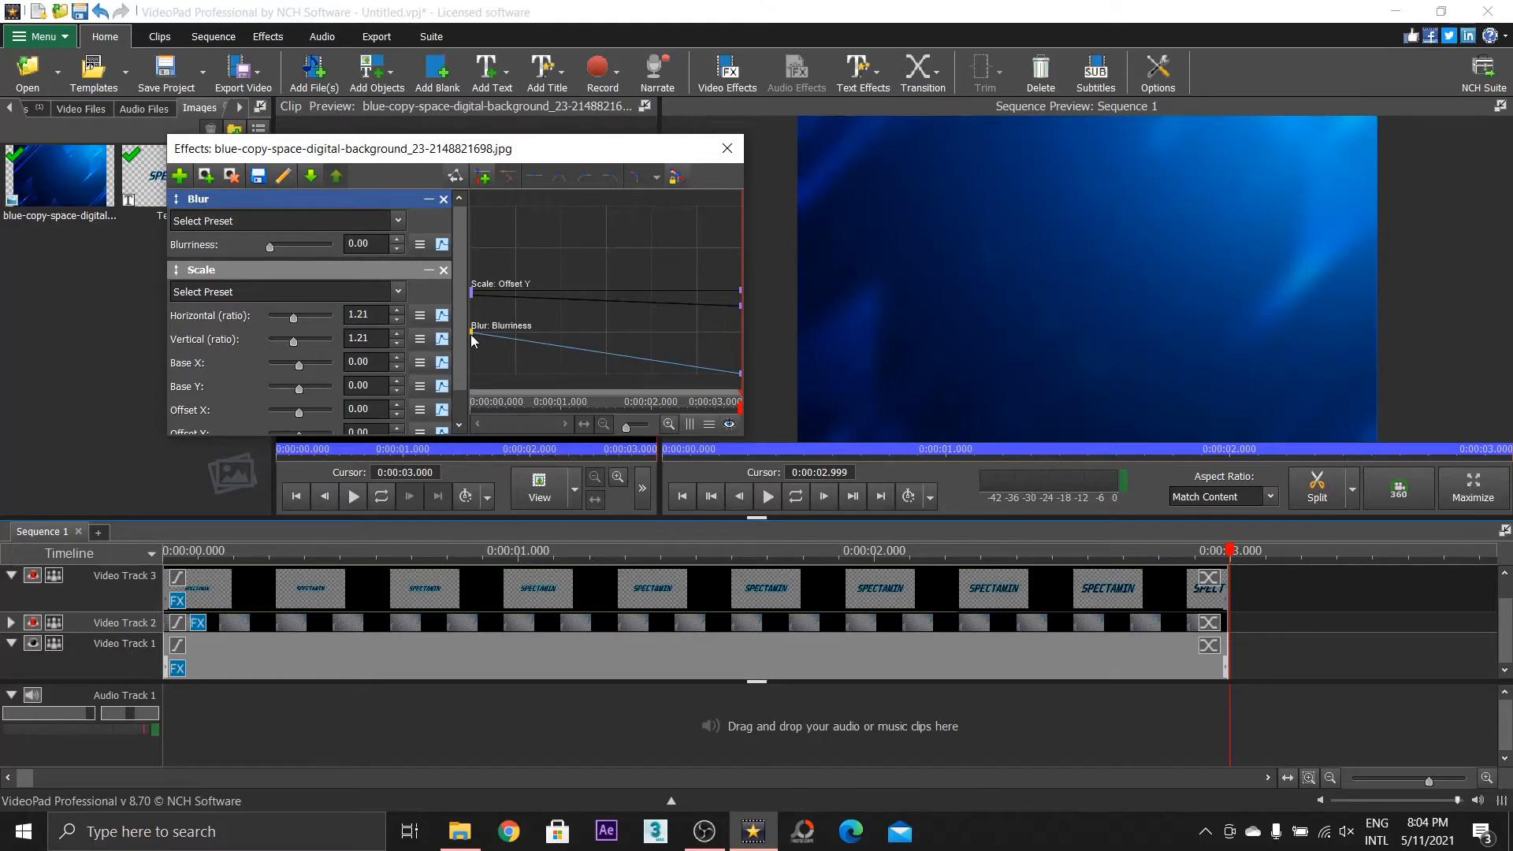
left_click_drag(474, 339, 473, 359)
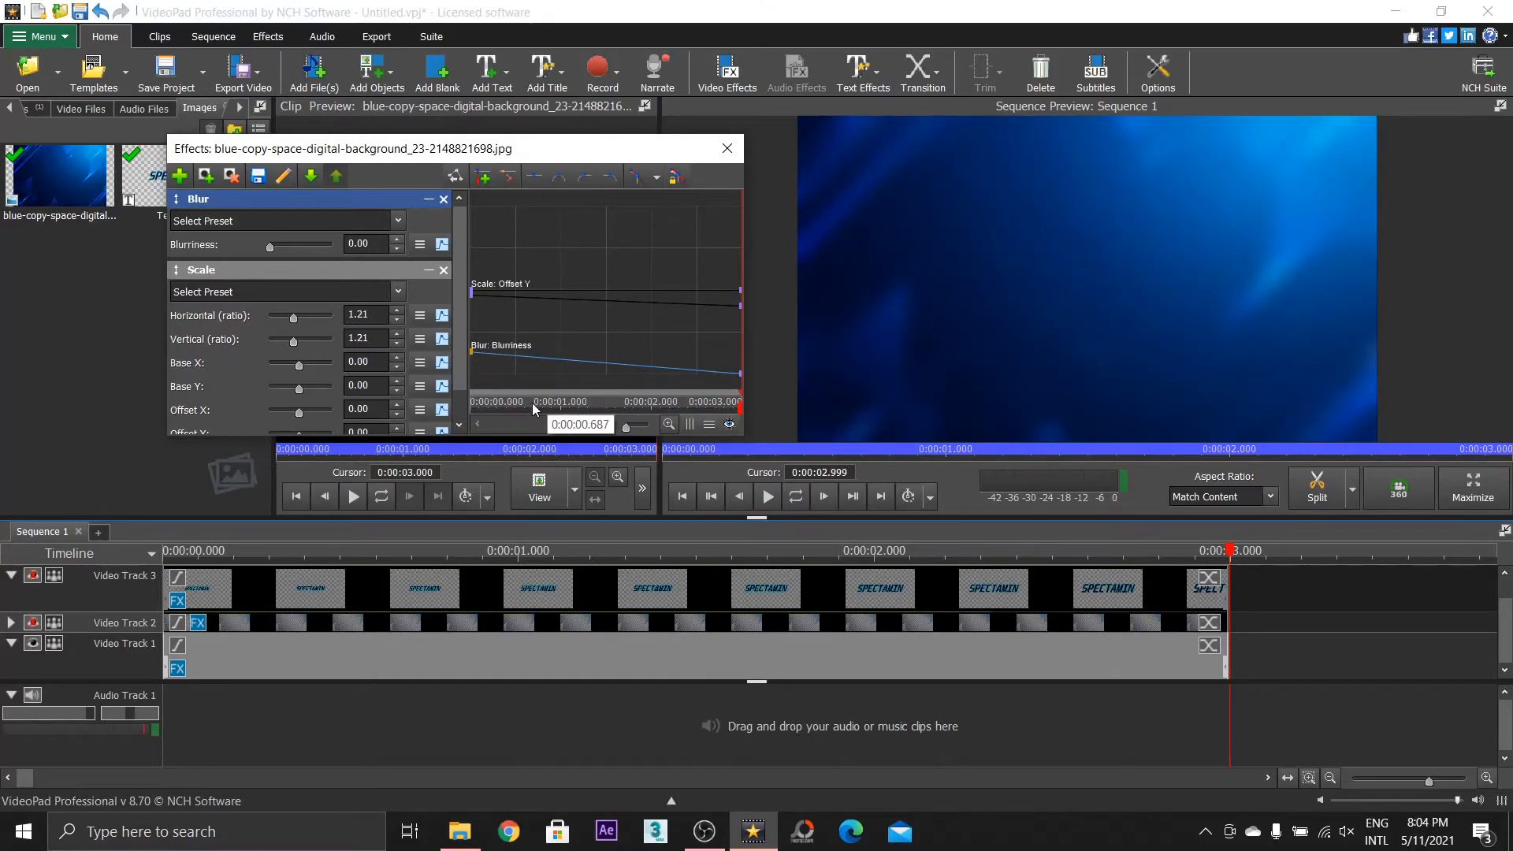
left_click_drag(532, 403, 432, 406)
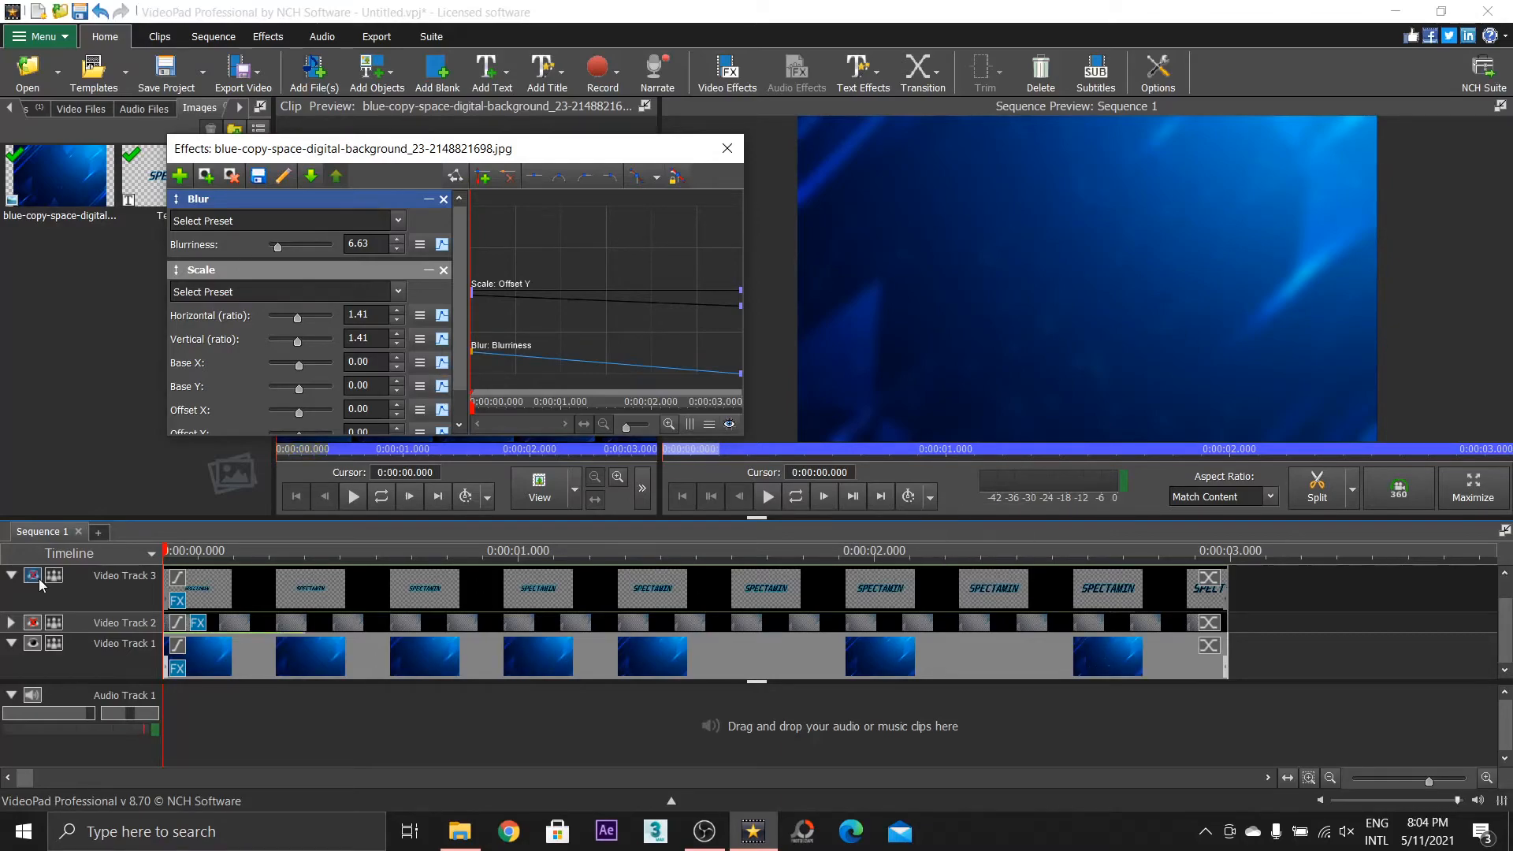
Show Video Tracks 2 and 3 again and play the sequence repeatedly to review the title over the blurred background
left_click(36, 608)
left_click(35, 623)
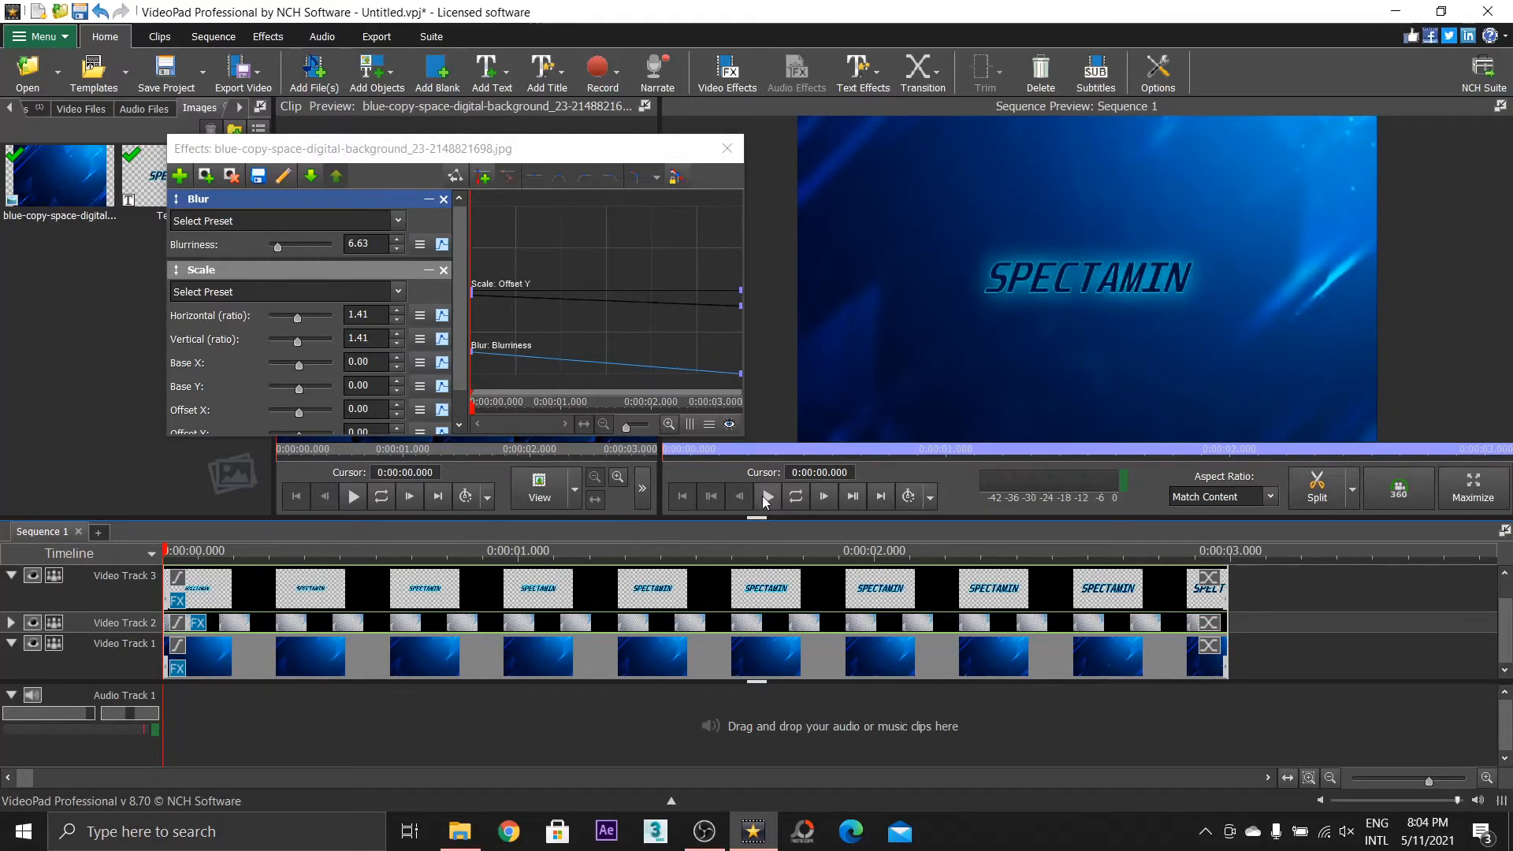
left_click(765, 498)
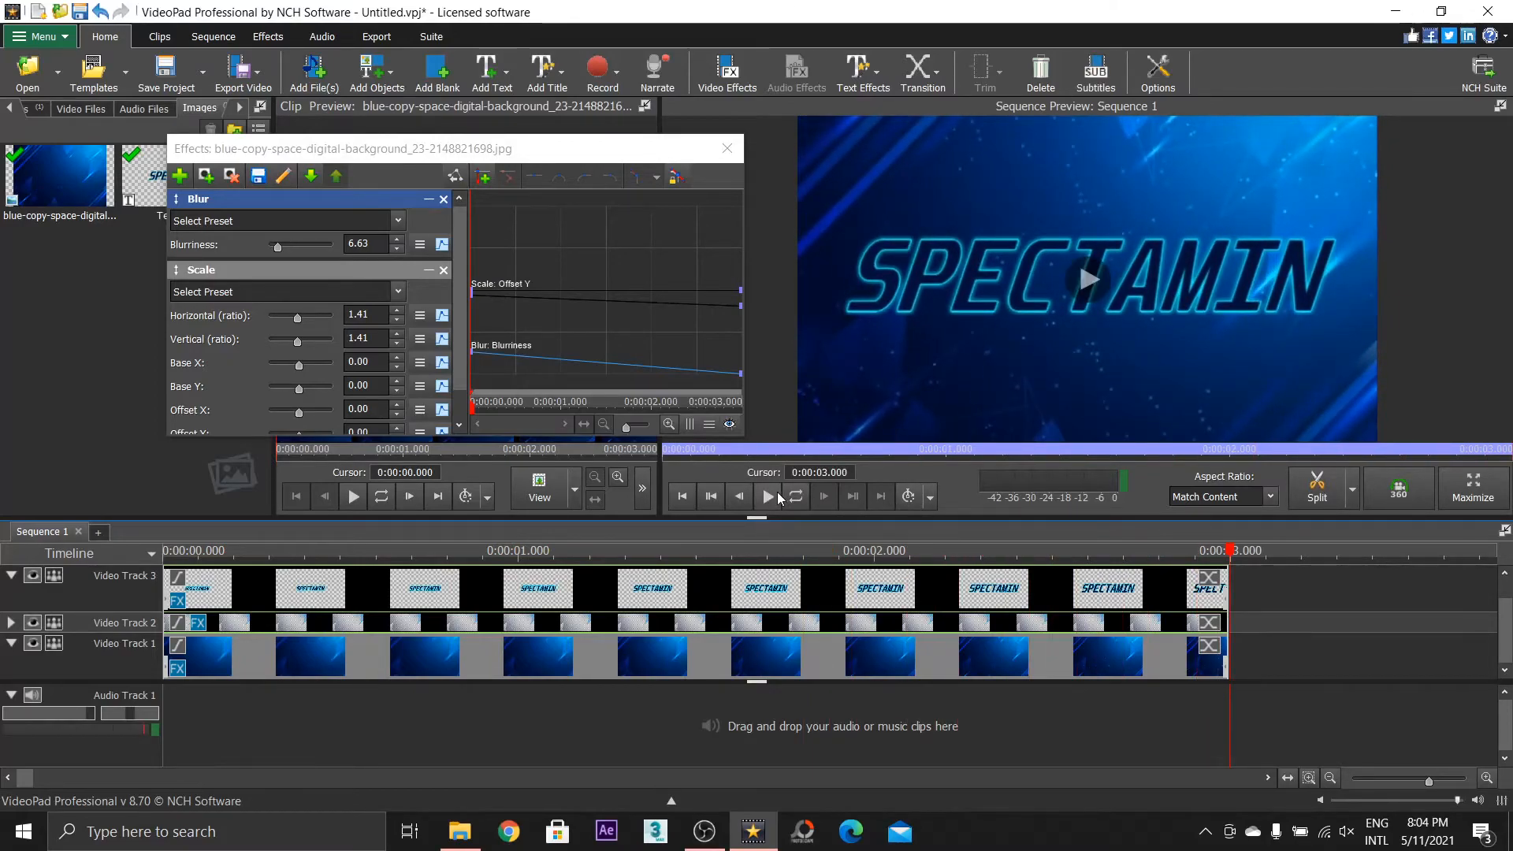
left_click(768, 496)
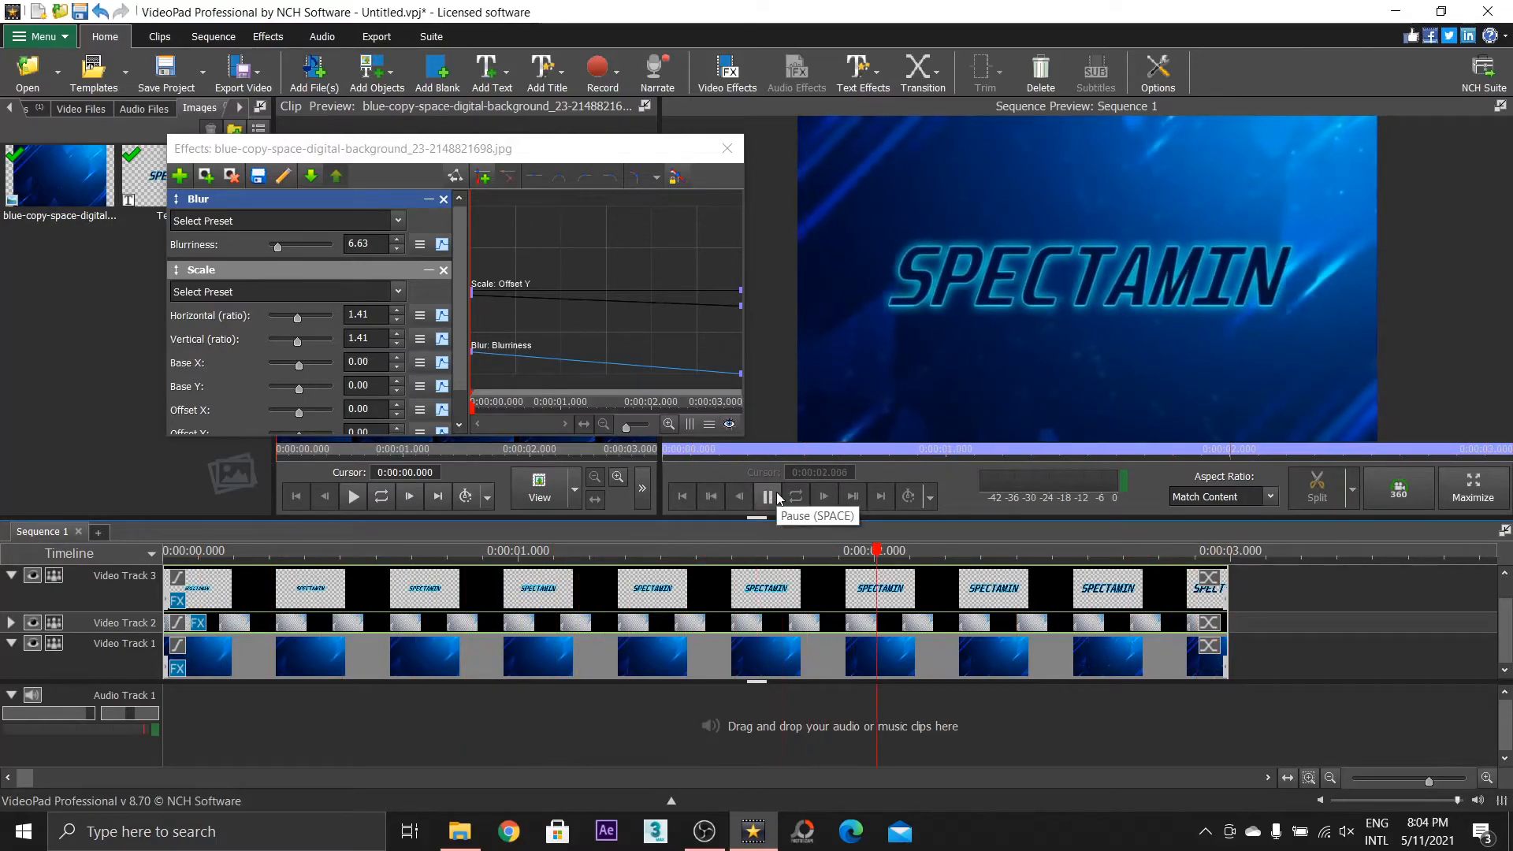
left_click(777, 497)
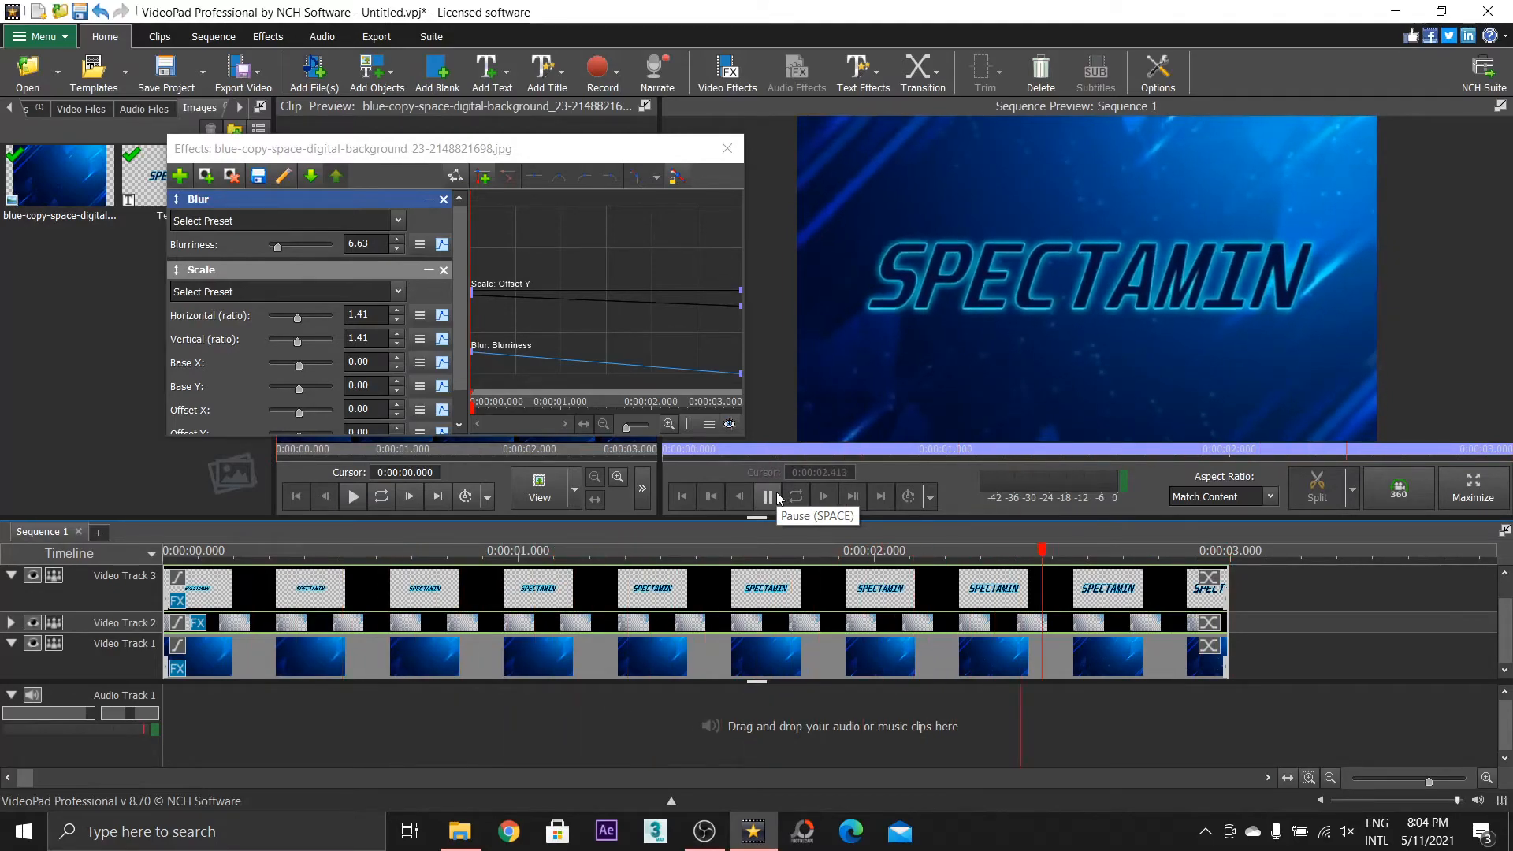
left_click(777, 497)
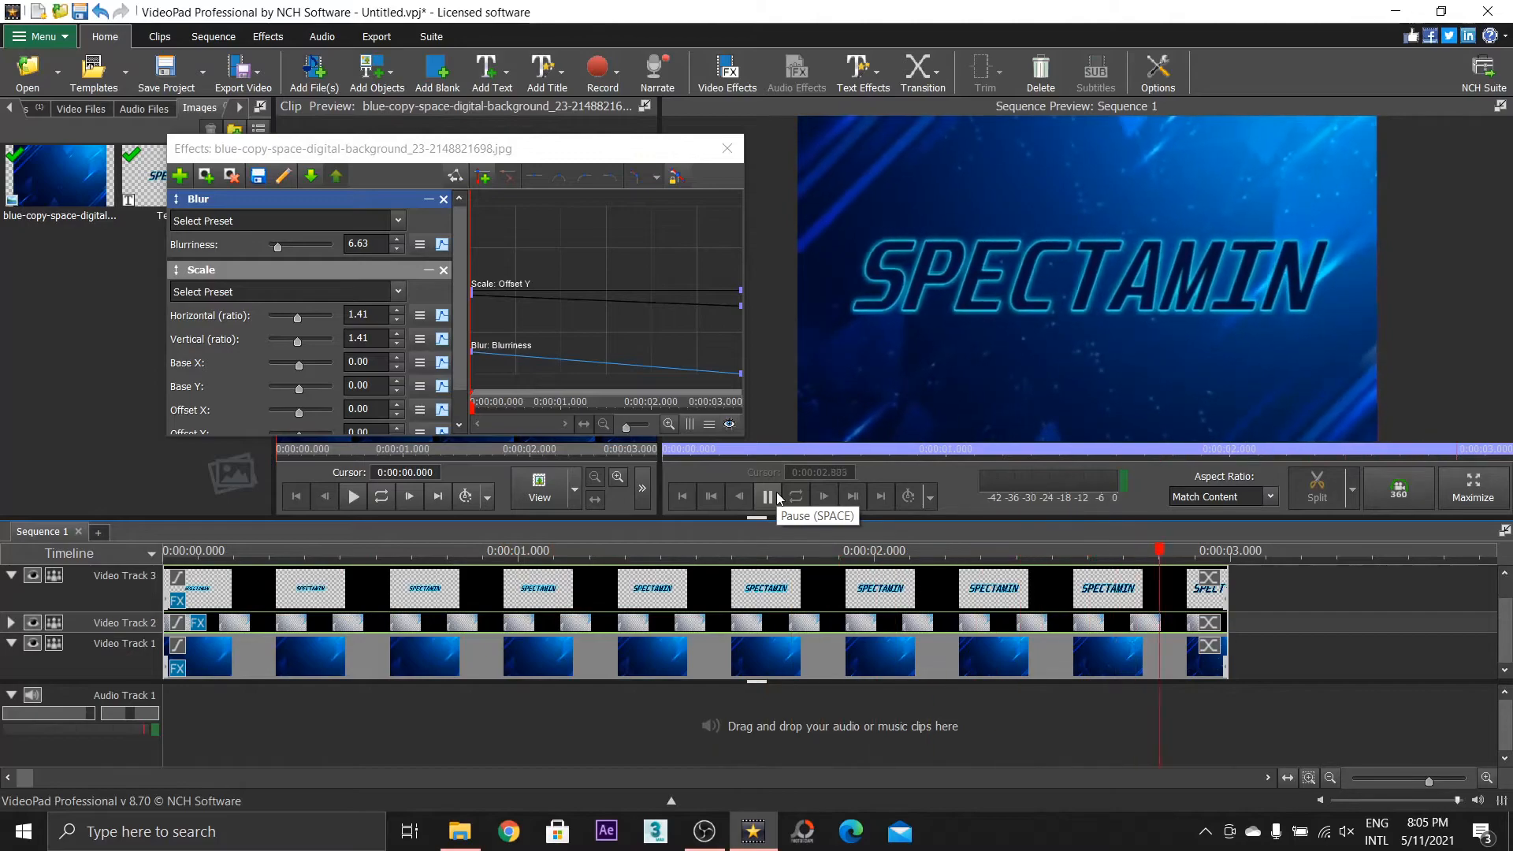
left_click(776, 497)
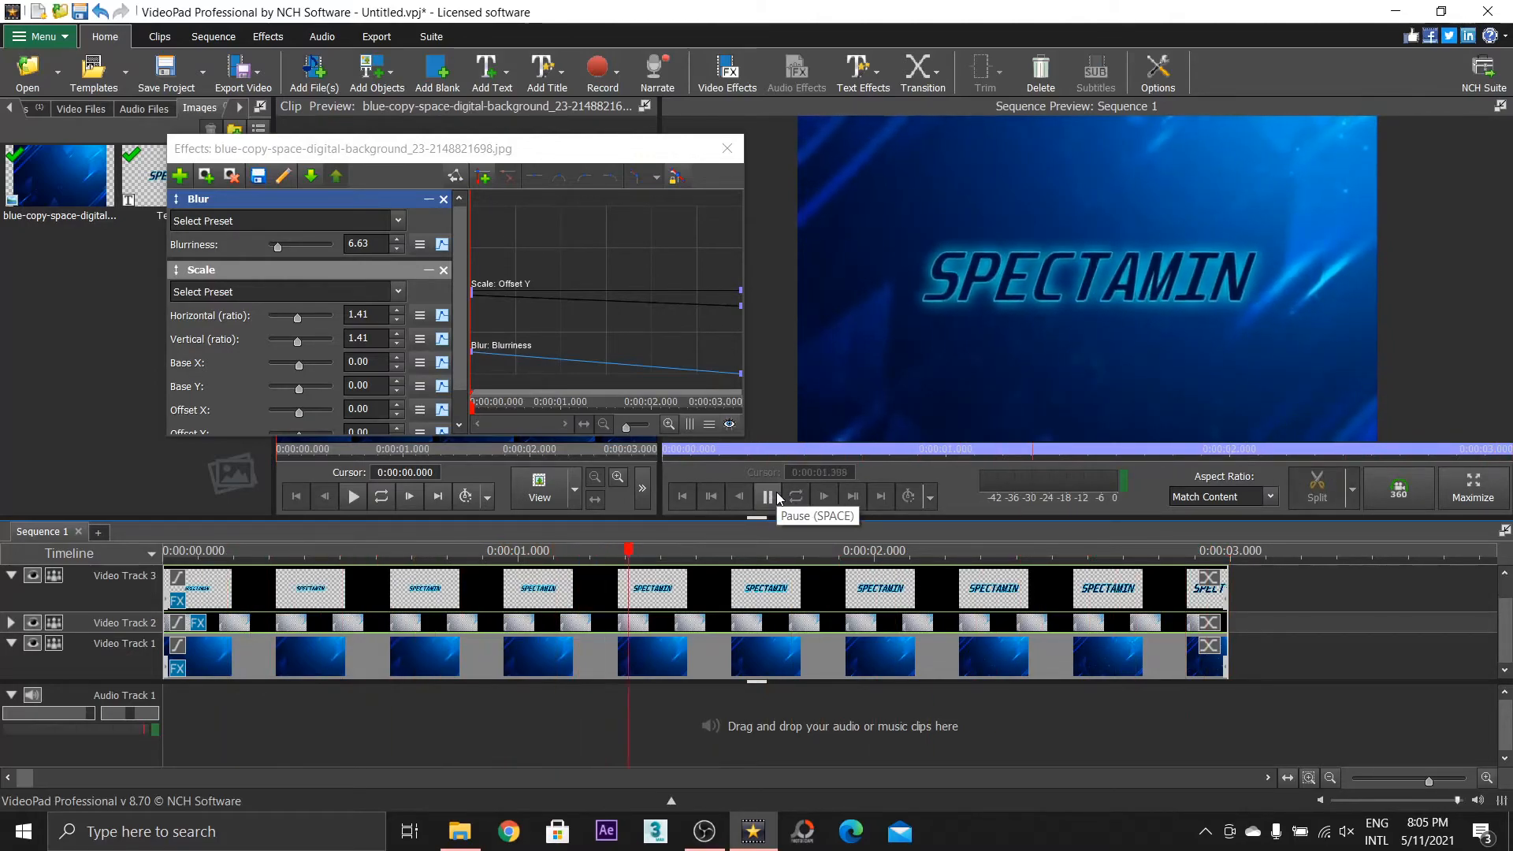
left_click(776, 497)
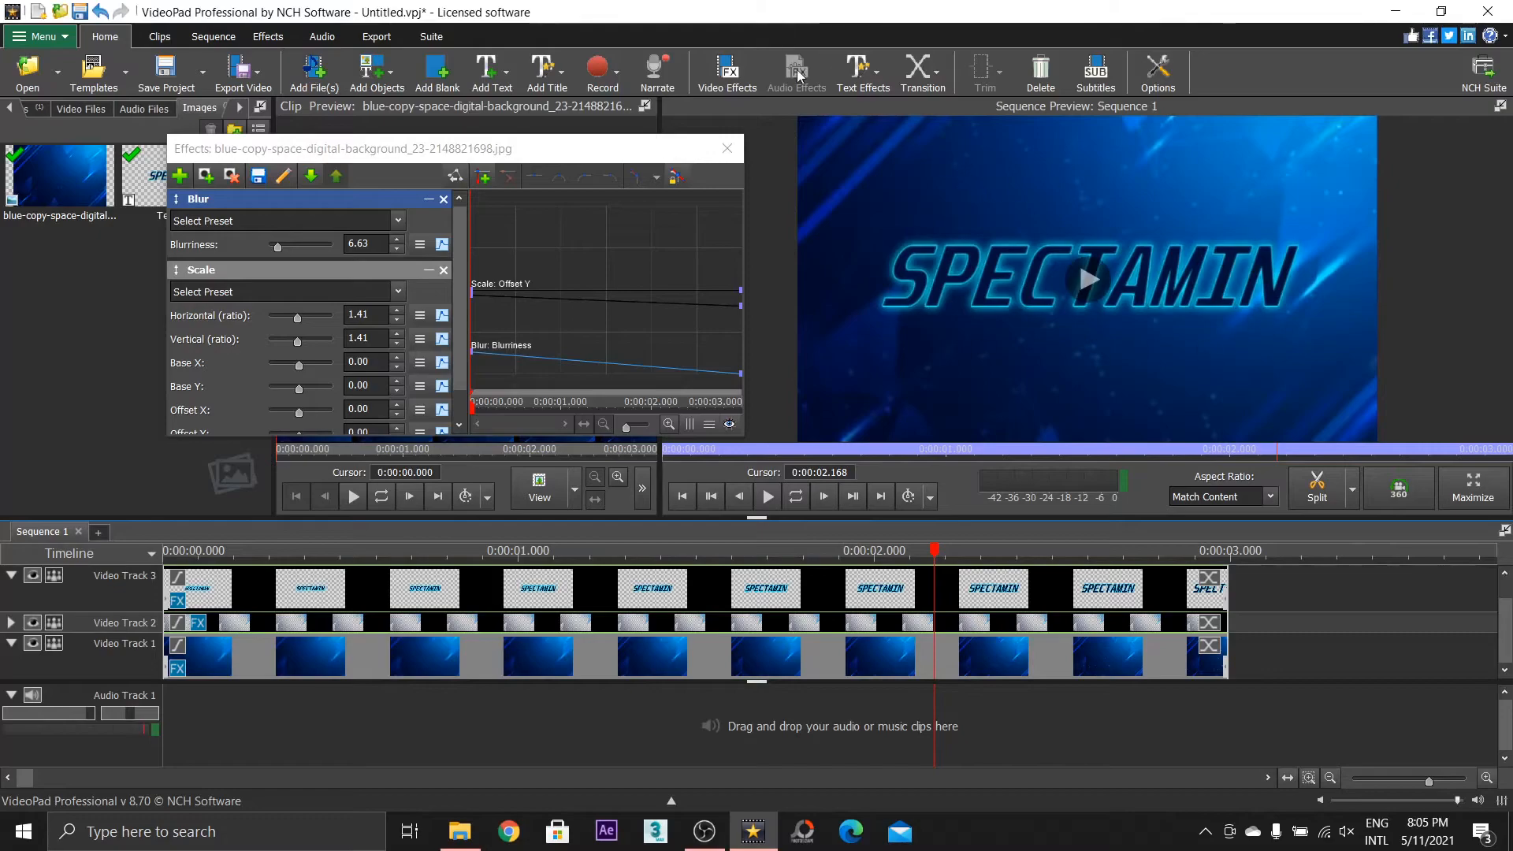
Scrub back through the sequence to the start and replay it to examine how the background blur changes
left_click_drag(934, 550, 862, 582)
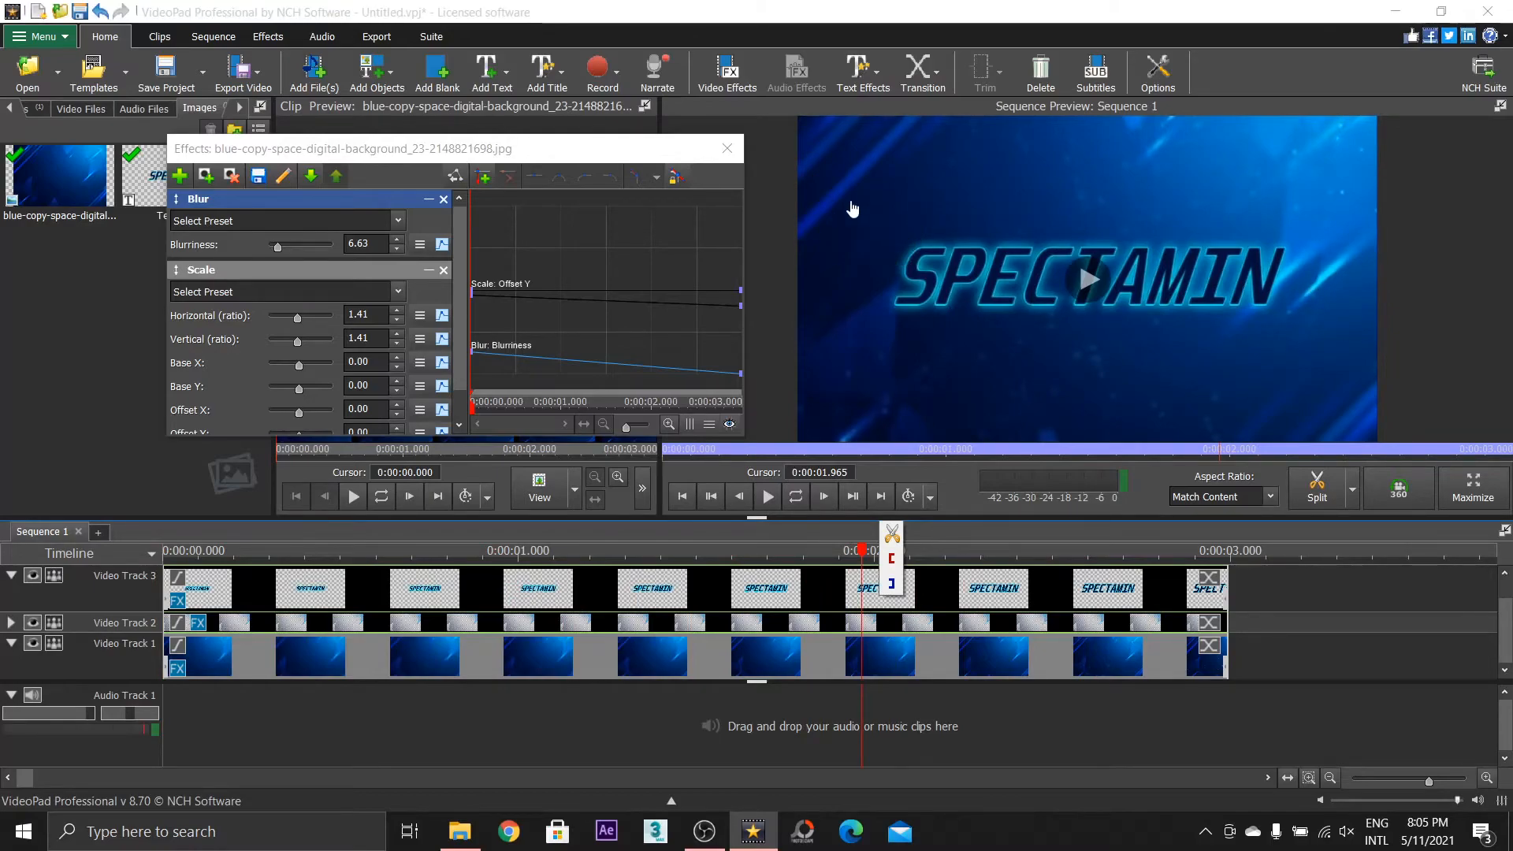
left_click_drag(736, 557, 719, 583)
left_click_drag(826, 592, 318, 581)
left_click(766, 497)
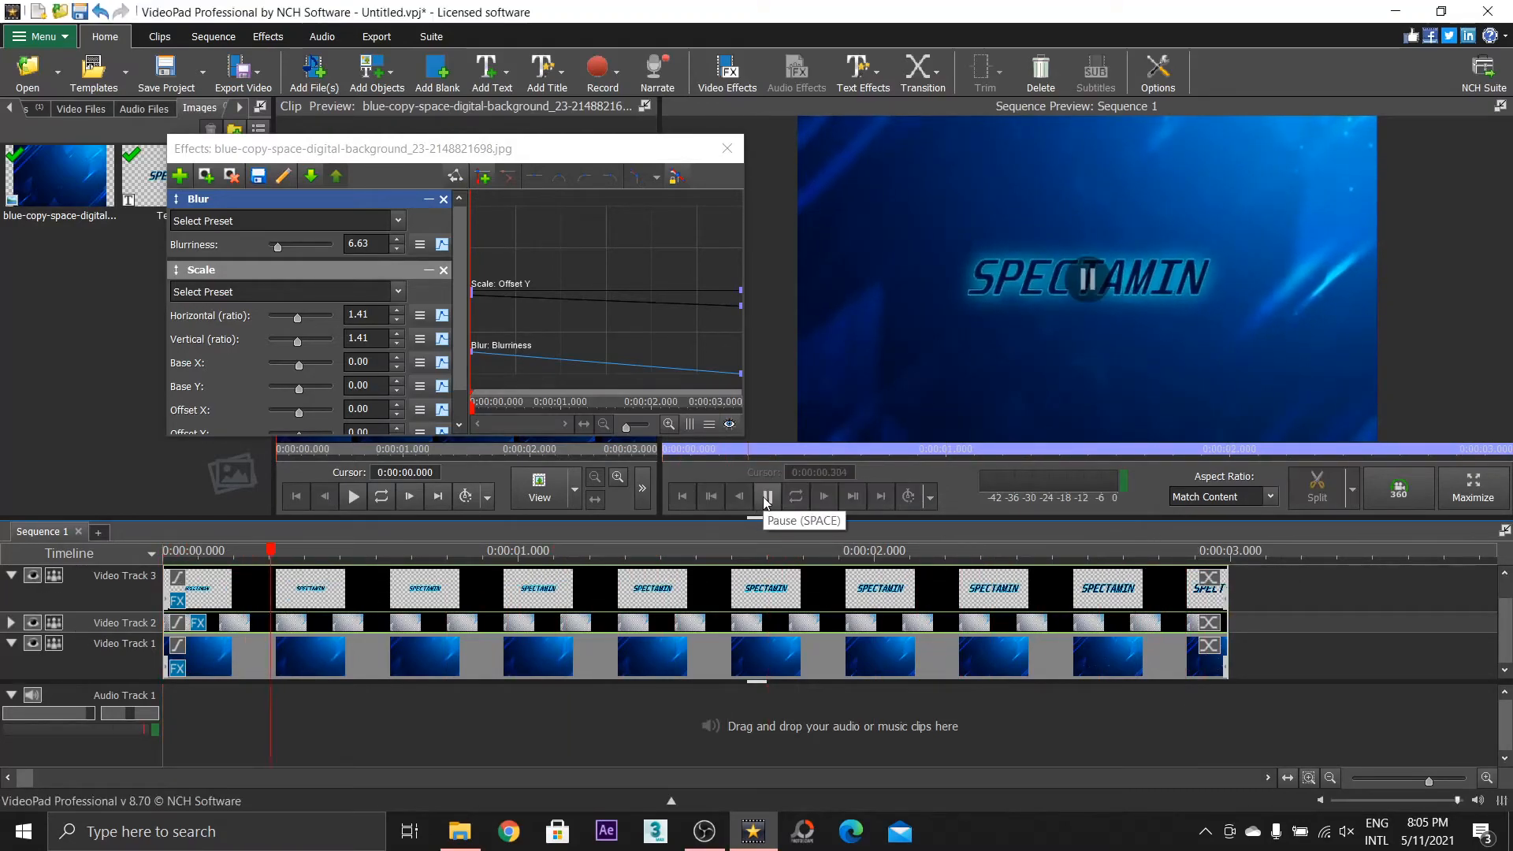
left_click(767, 497)
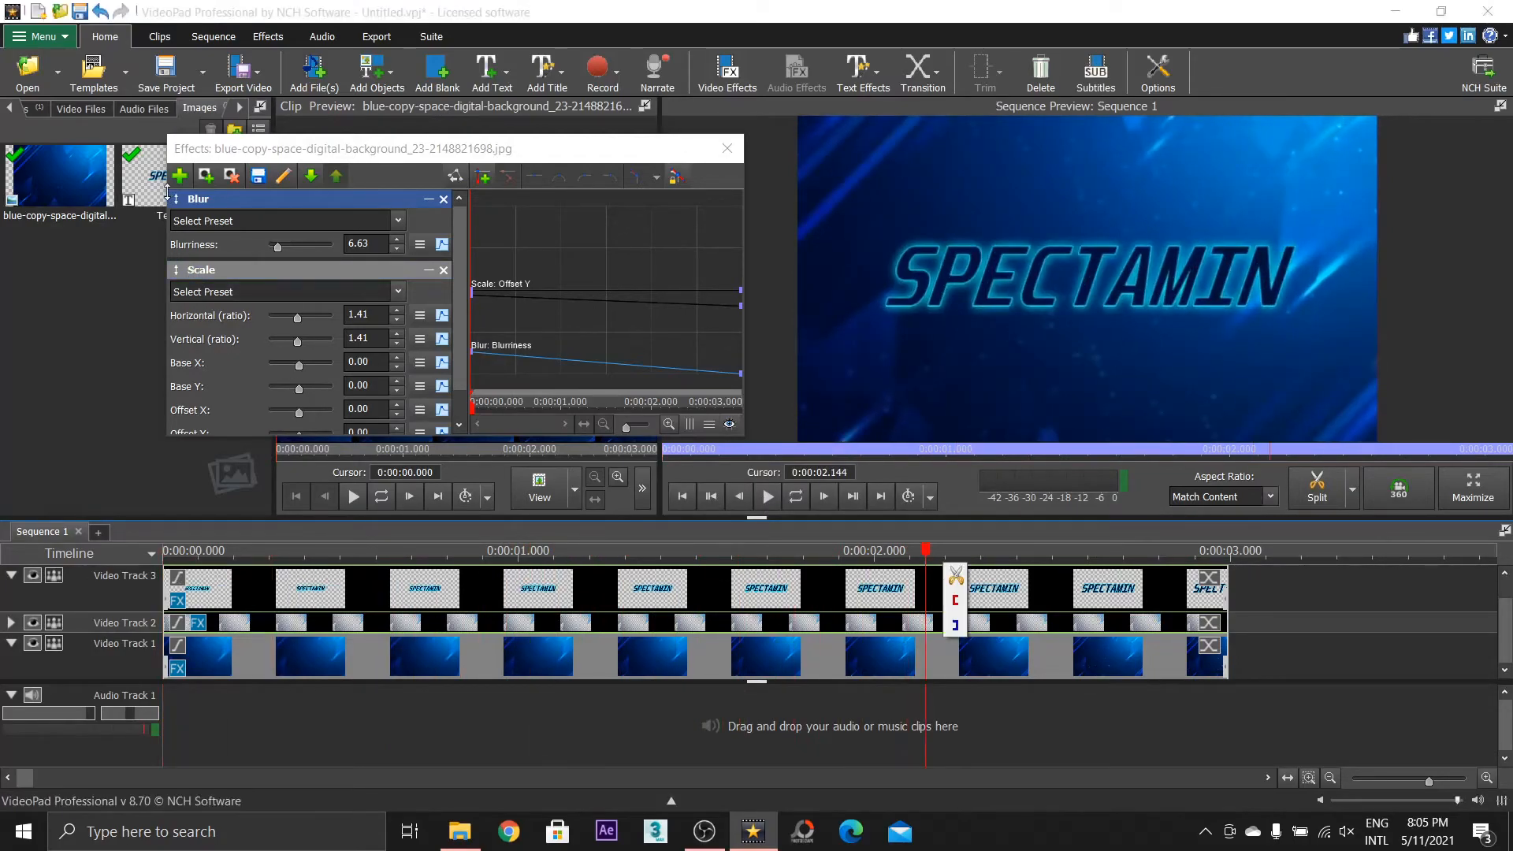
Collapse the Blur and Scale settings, hide Video Tracks 2 and 3, and return to the start of the sequence
left_click(429, 199)
left_click(446, 219)
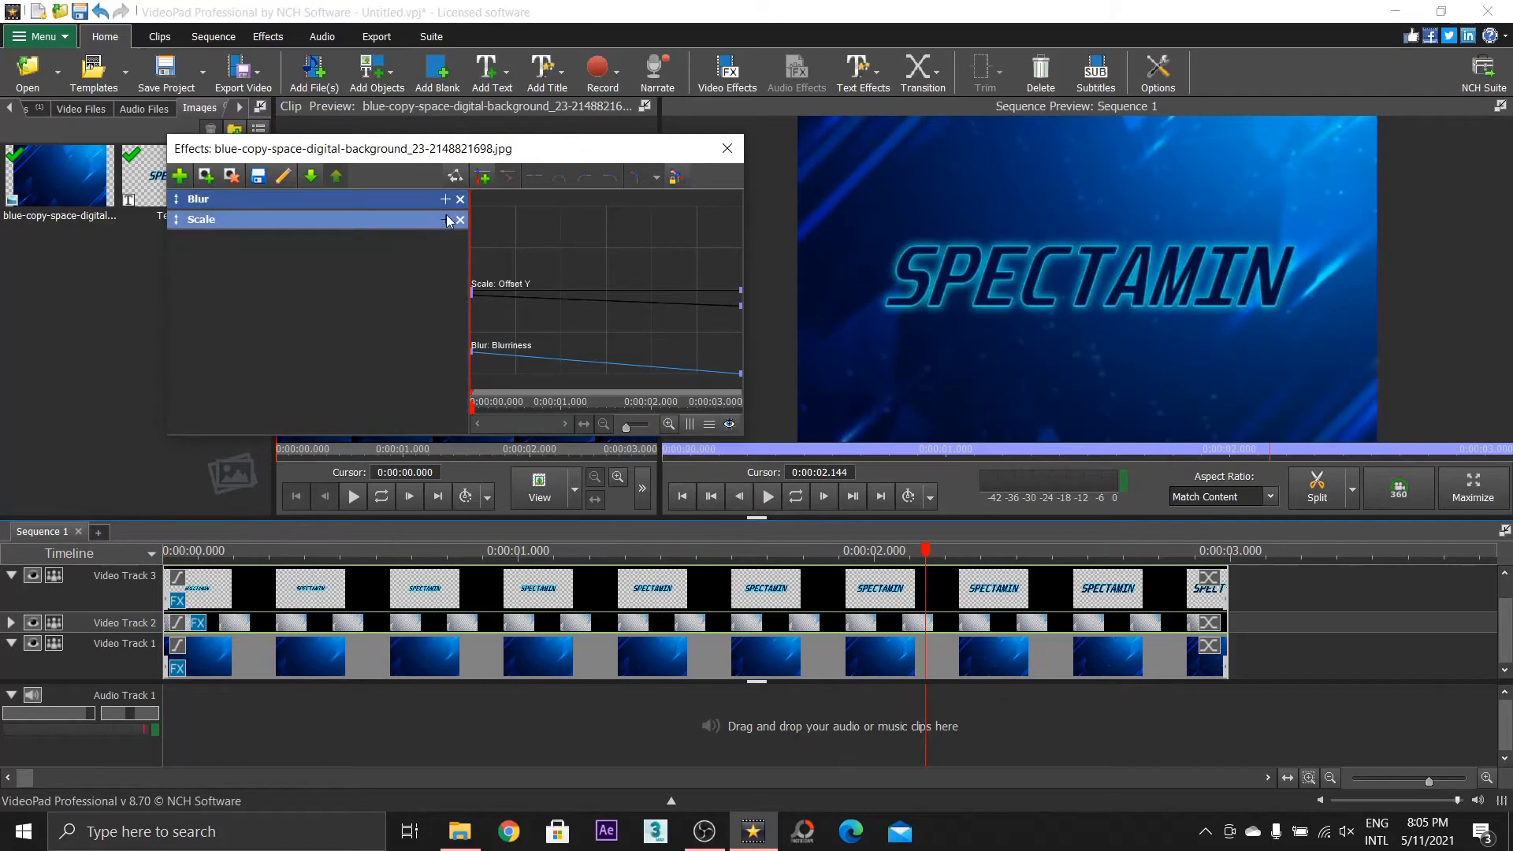
left_click(32, 623)
left_click(32, 576)
left_click_drag(309, 557, 4, 622)
Reselect the Video Track 1 background and turn off the keyframe animation of its Blur effect's blurriness
left_click(394, 600)
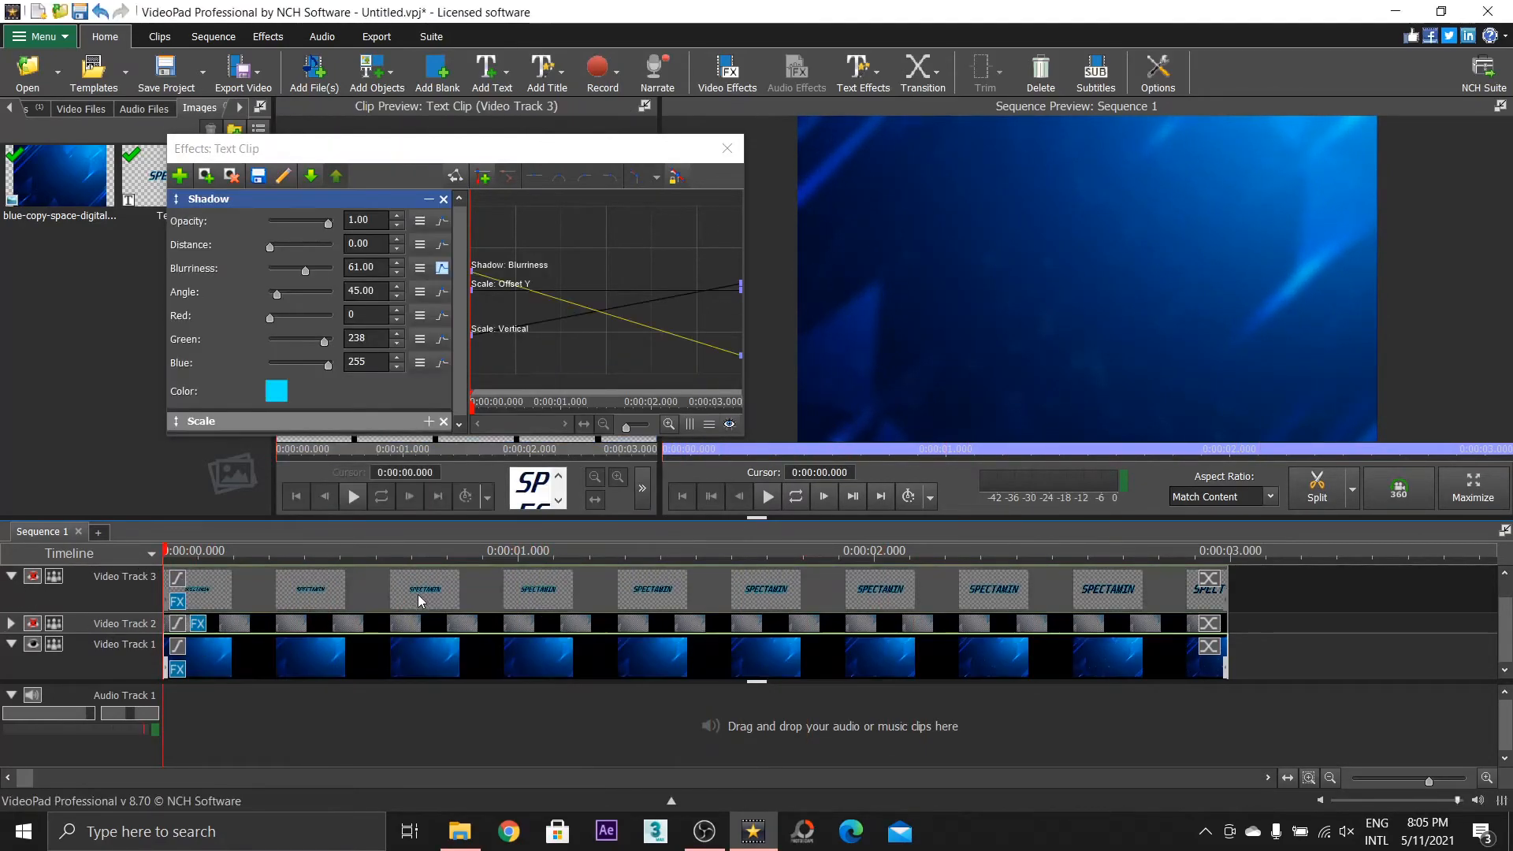
left_click(322, 669)
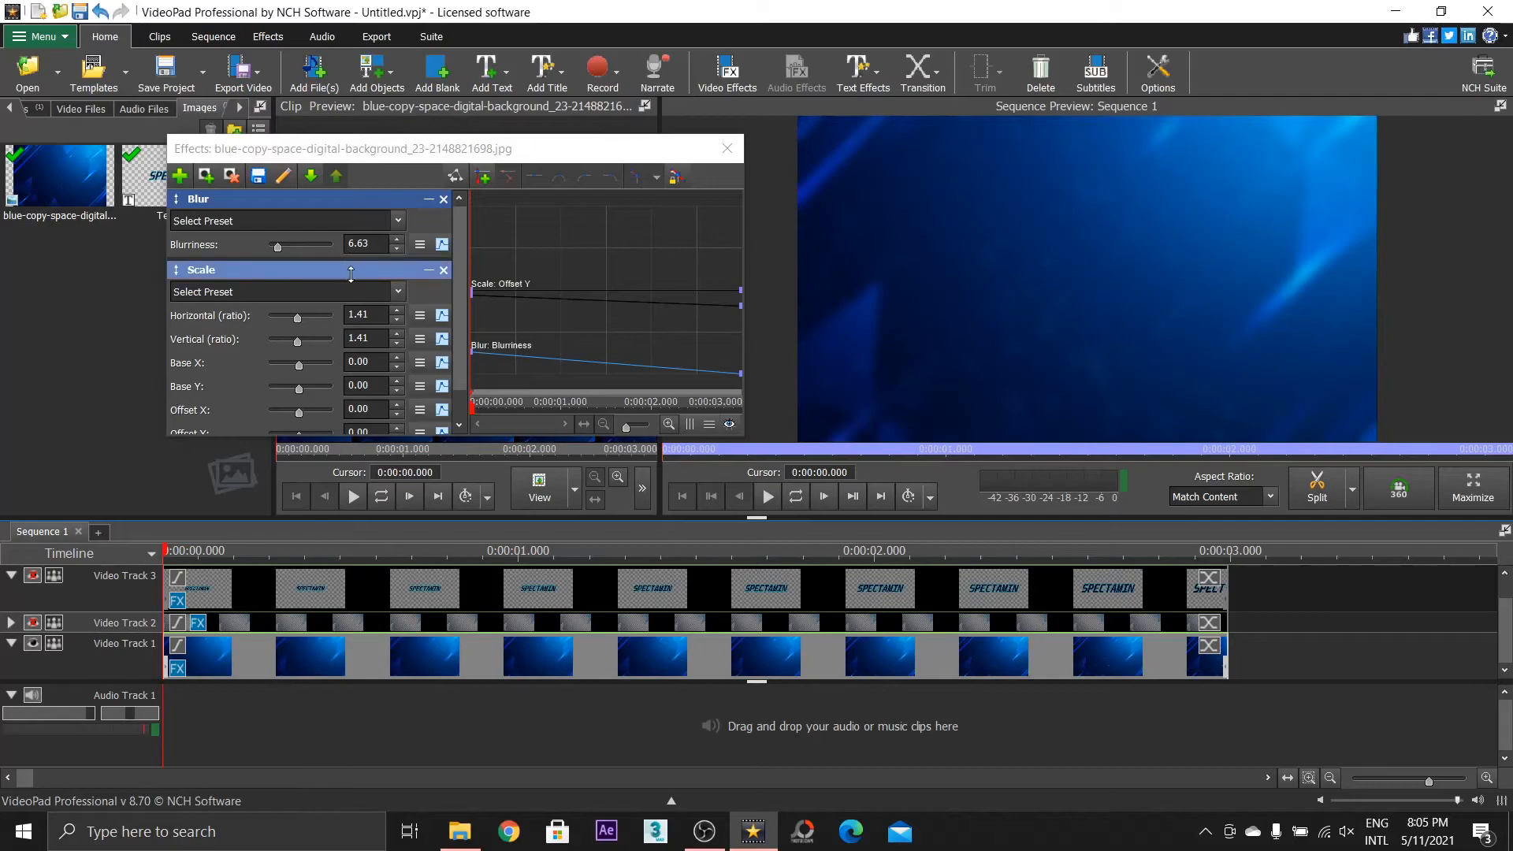
left_click(426, 271)
left_click(445, 199)
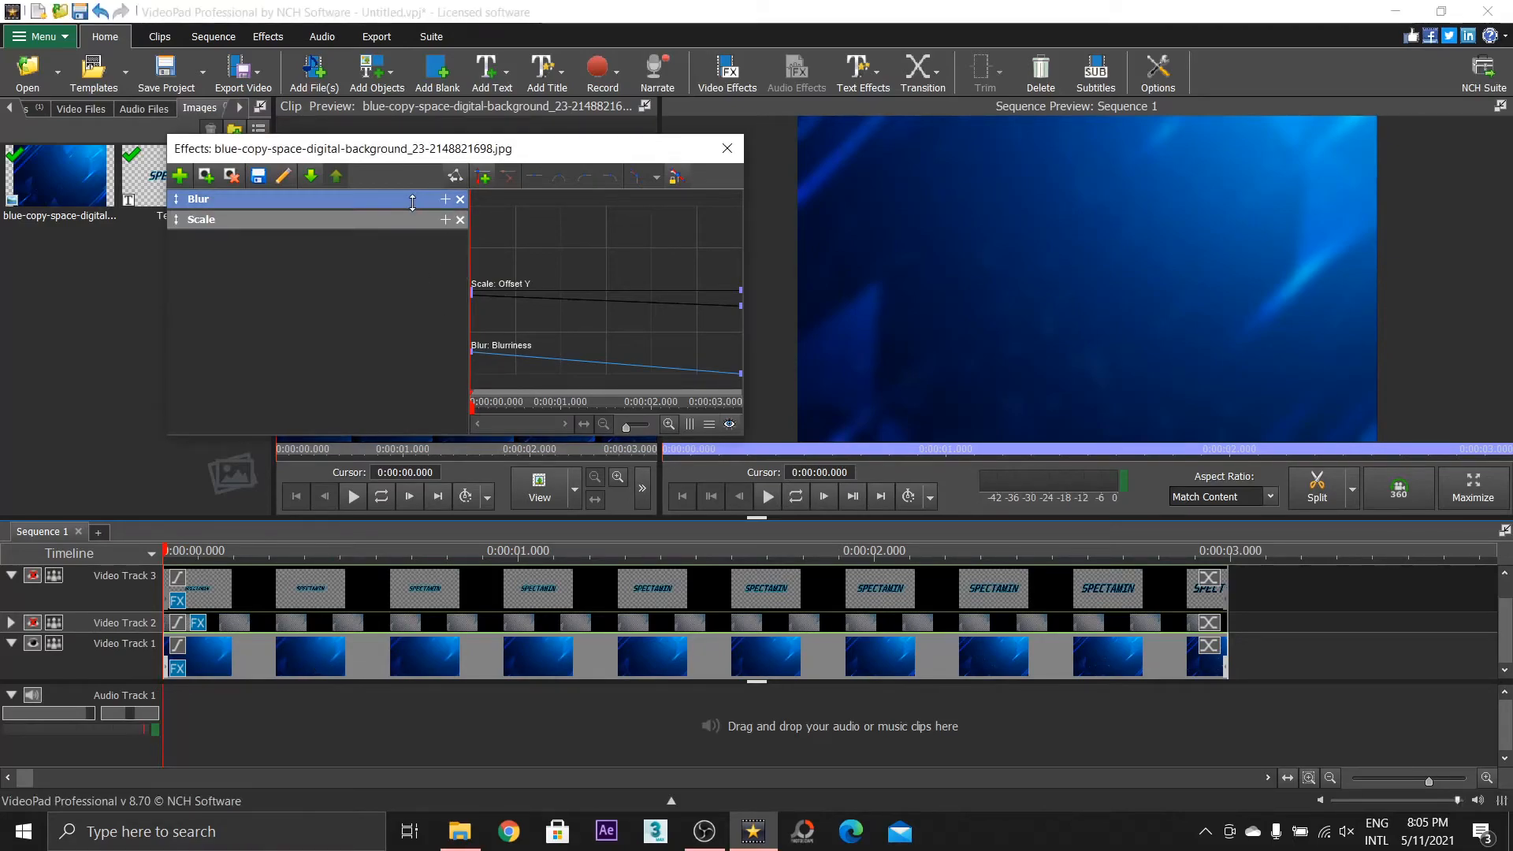
left_click(445, 220)
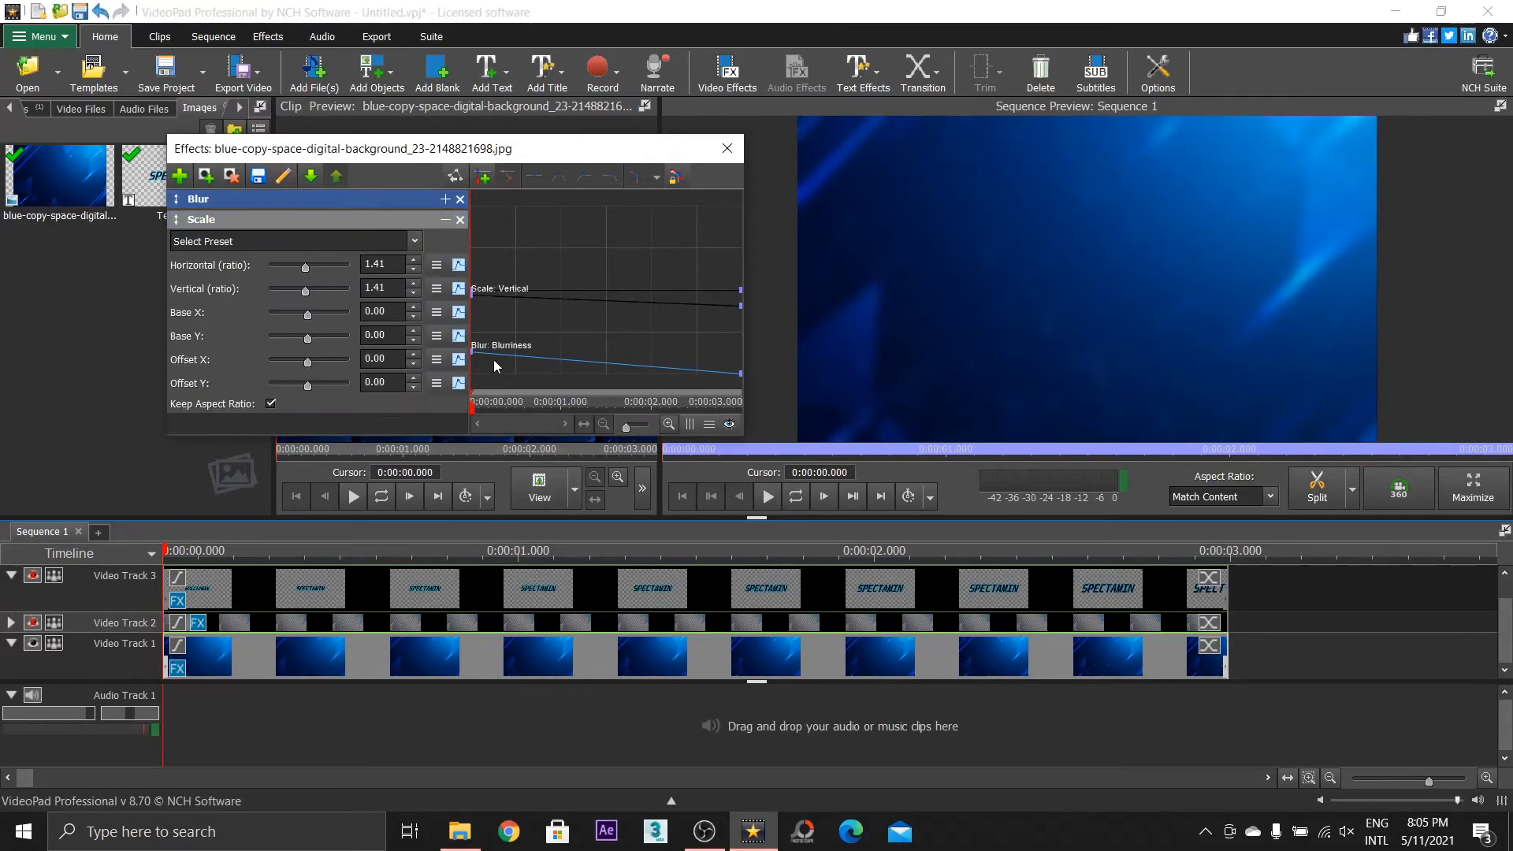
left_click(445, 199)
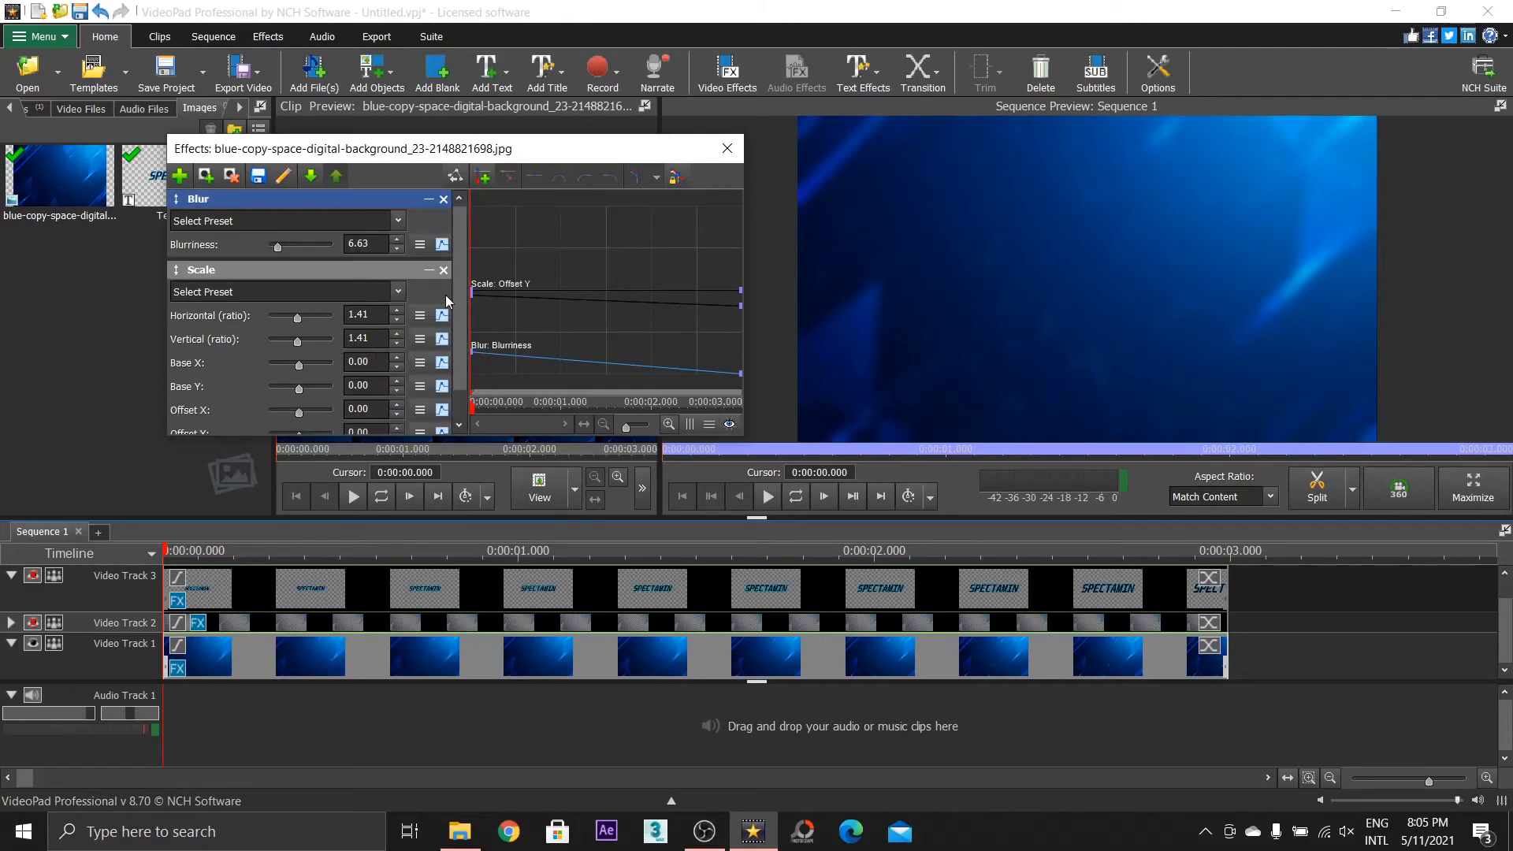
left_click(442, 247)
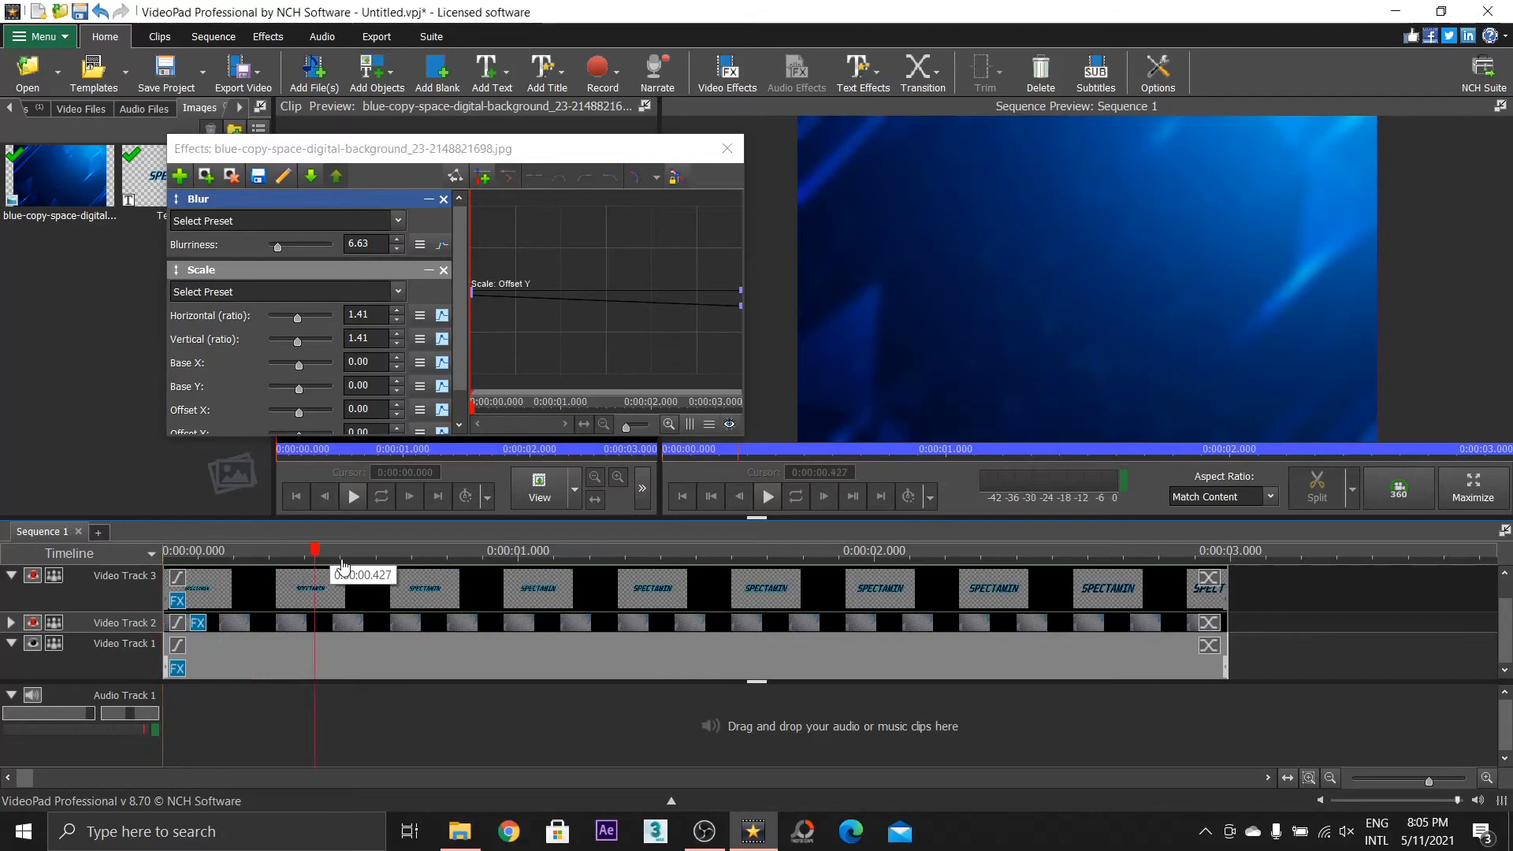
Turn off keyframe animation for the Base X, Base Y, Offset X and Offset Y values of the background's Scale effect
left_click(427, 201)
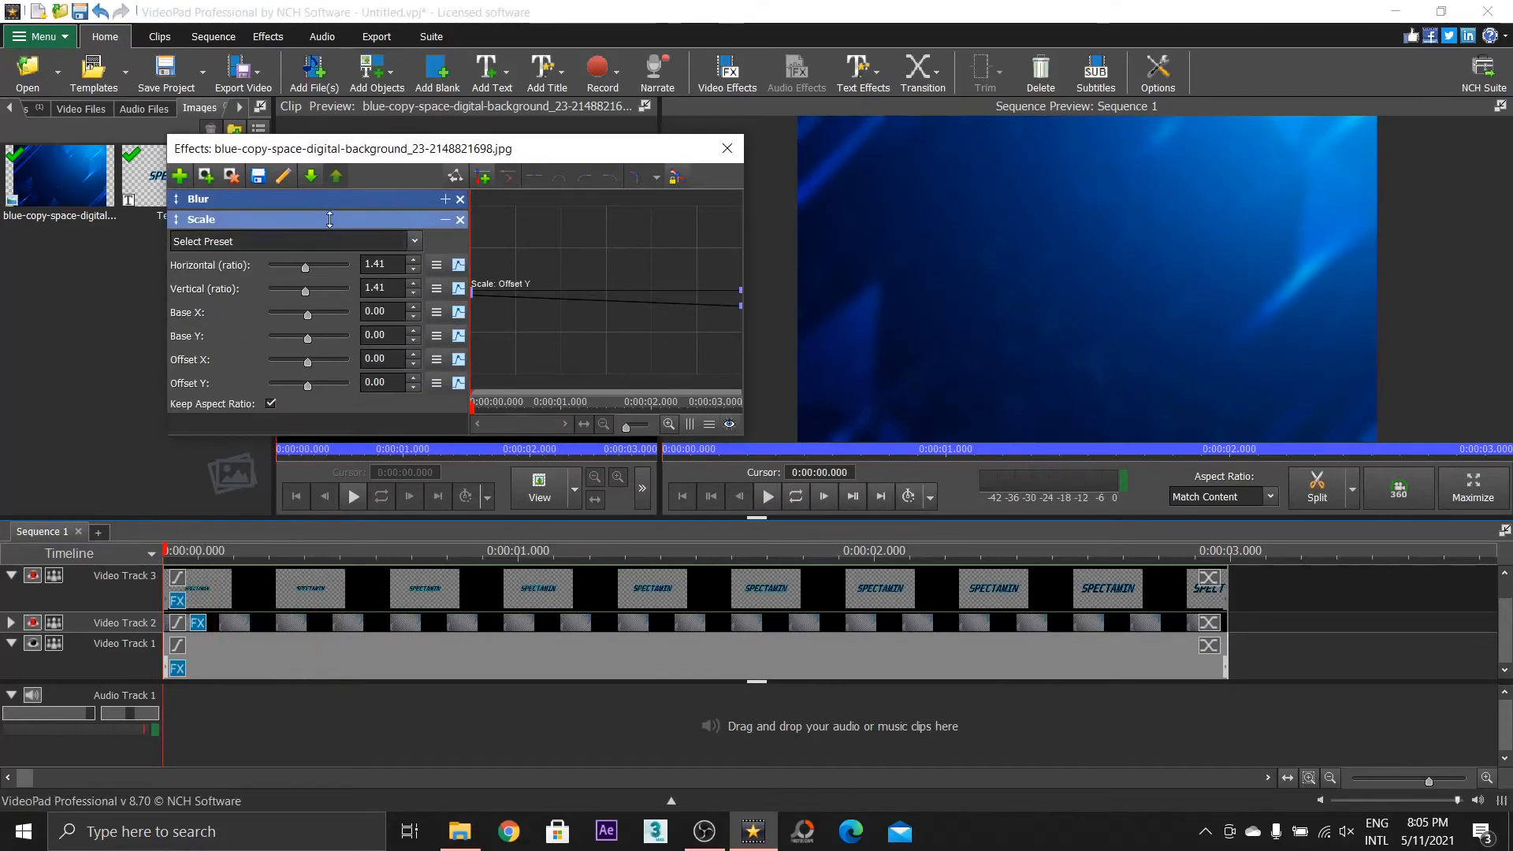
left_click(459, 312)
left_click(459, 336)
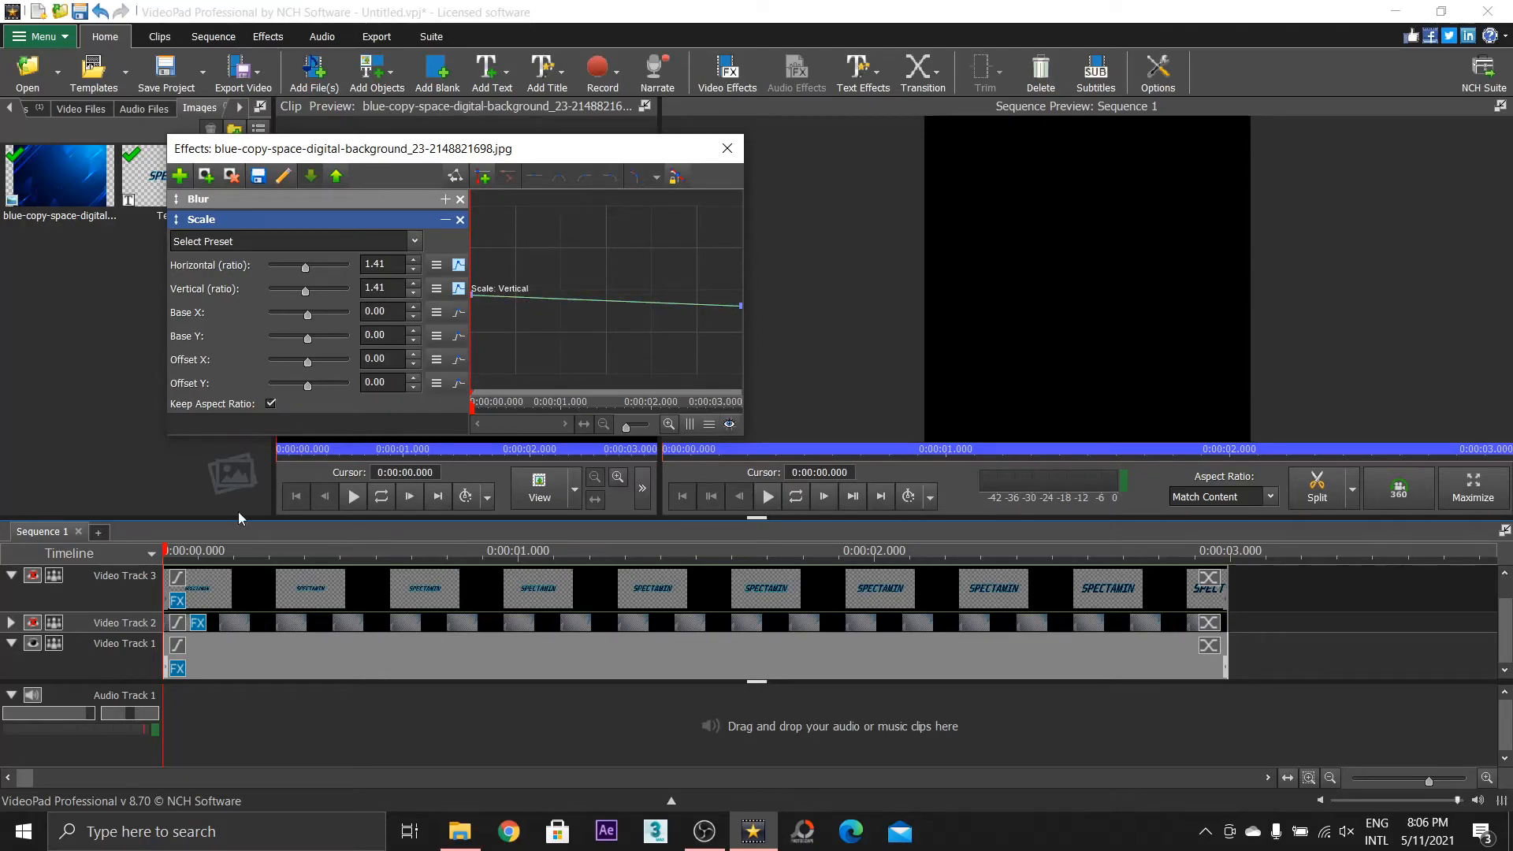
Scrub through the Video Track 1 background and back toward the start to check its scale animation
left_click(180, 551)
left_click_drag(174, 558, 163, 561)
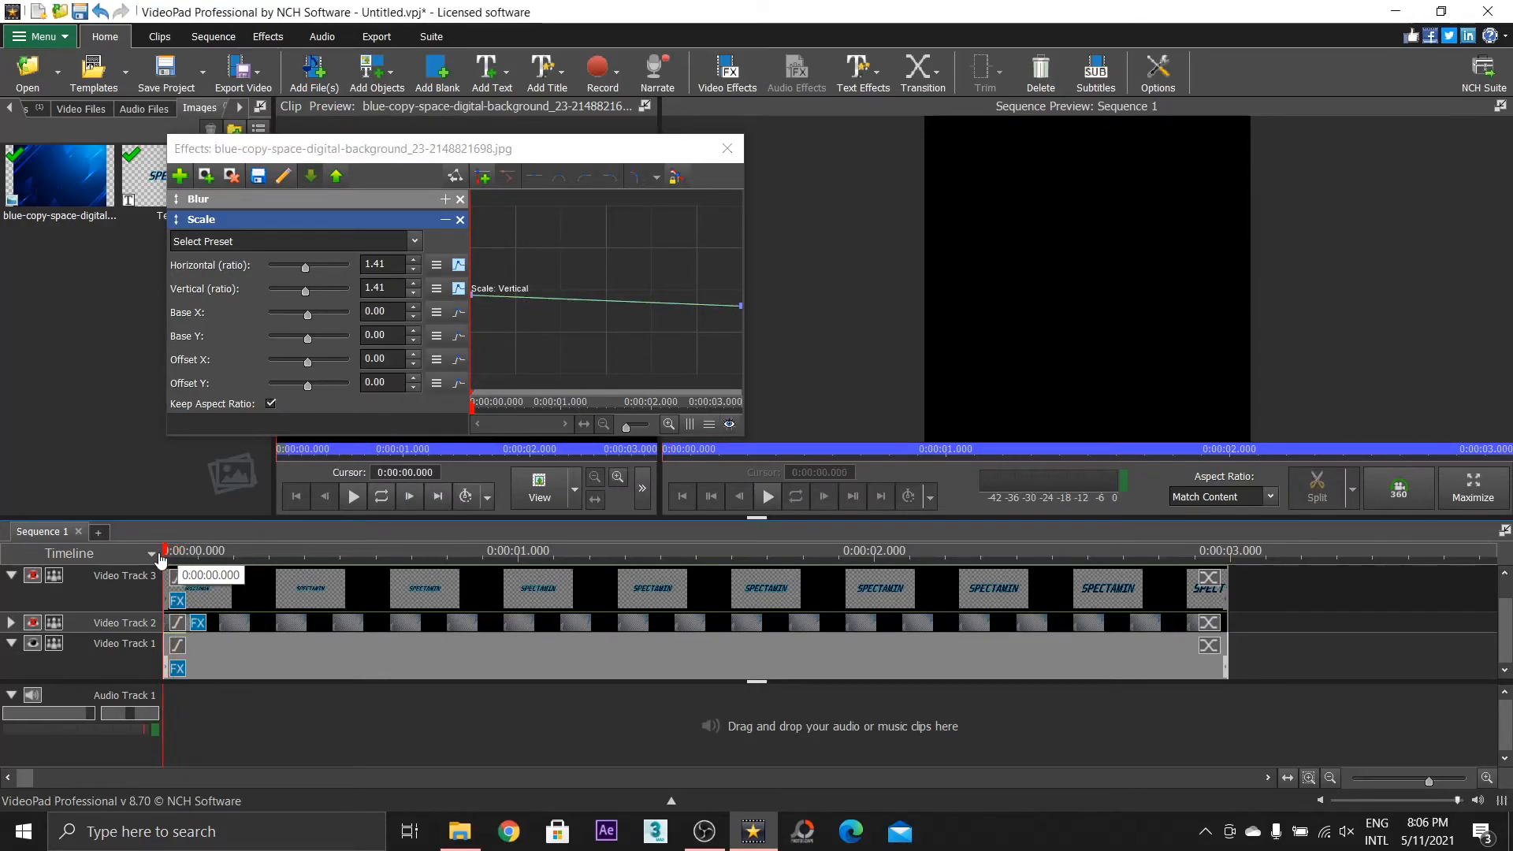
left_click_drag(474, 407, 594, 410)
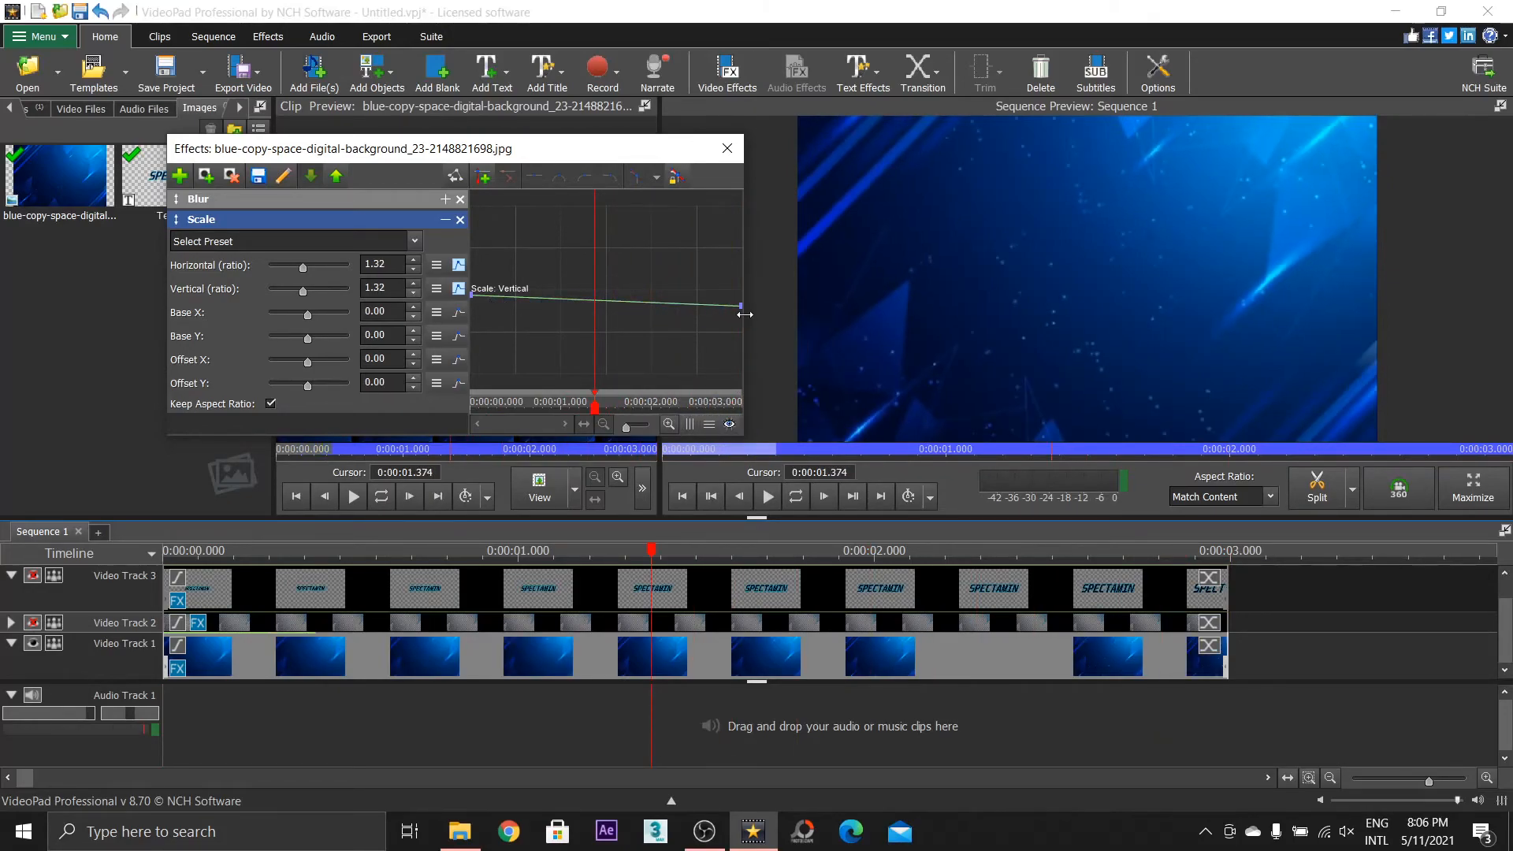
left_click(473, 404)
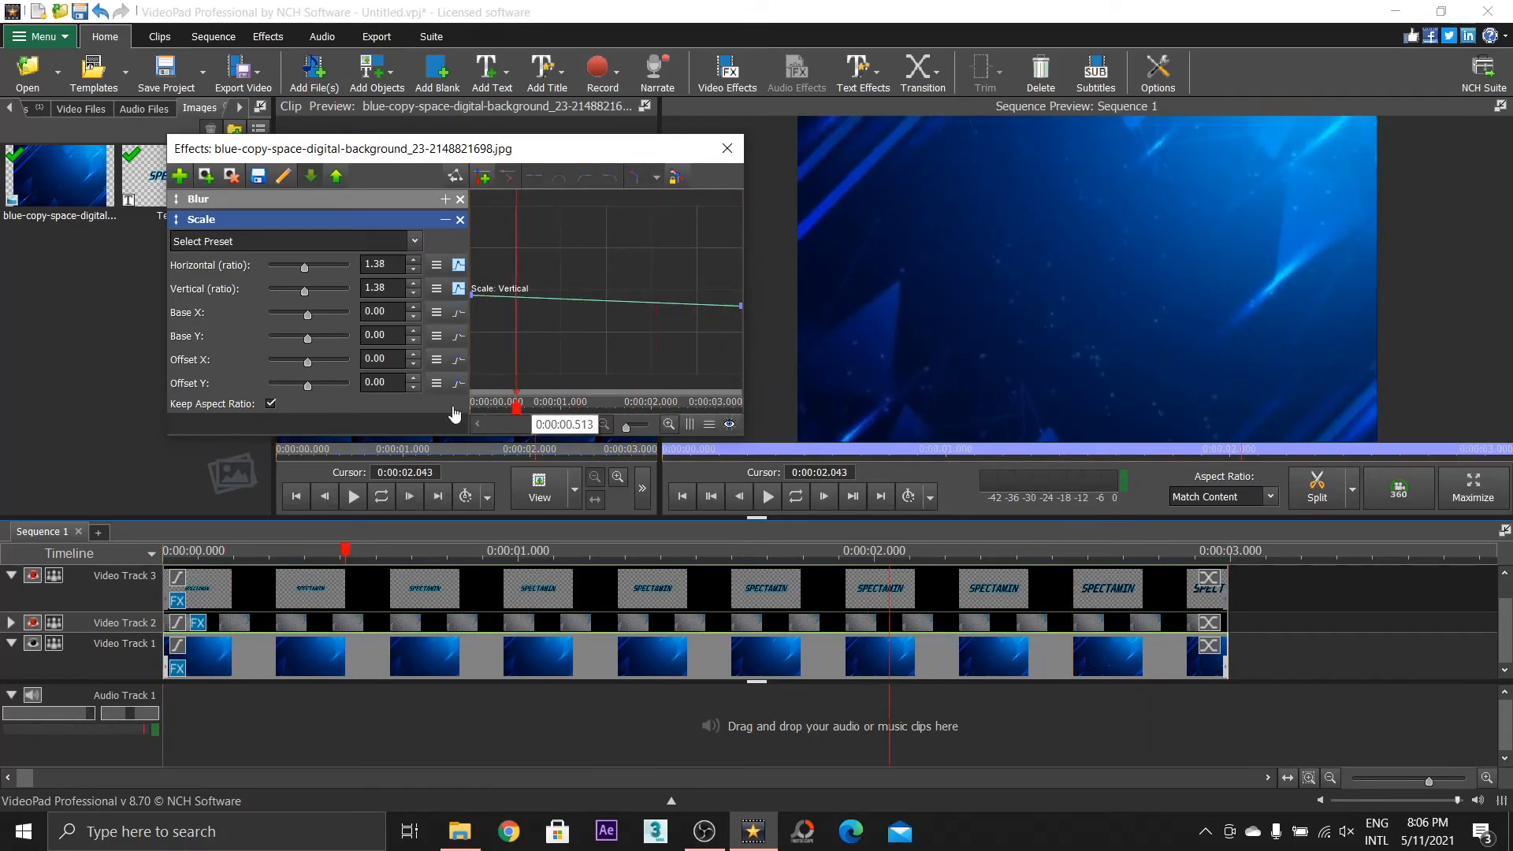
Hide the effect animation editor and scrub the Video Track 1 background through to the end of the sequence
left_click_drag(1152, 541, 1190, 581)
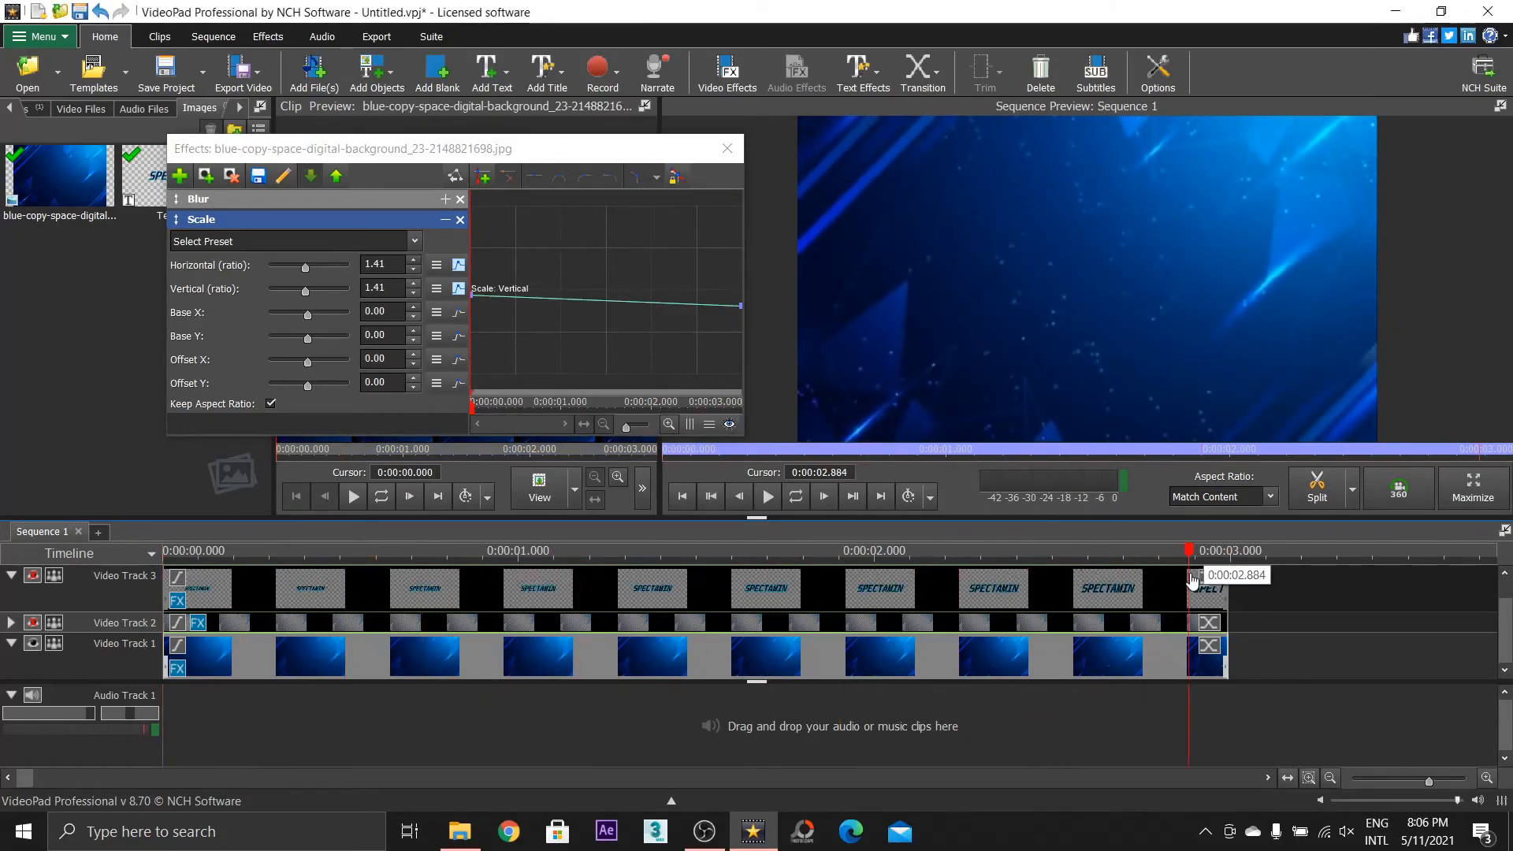
left_click(456, 177)
left_click(438, 181)
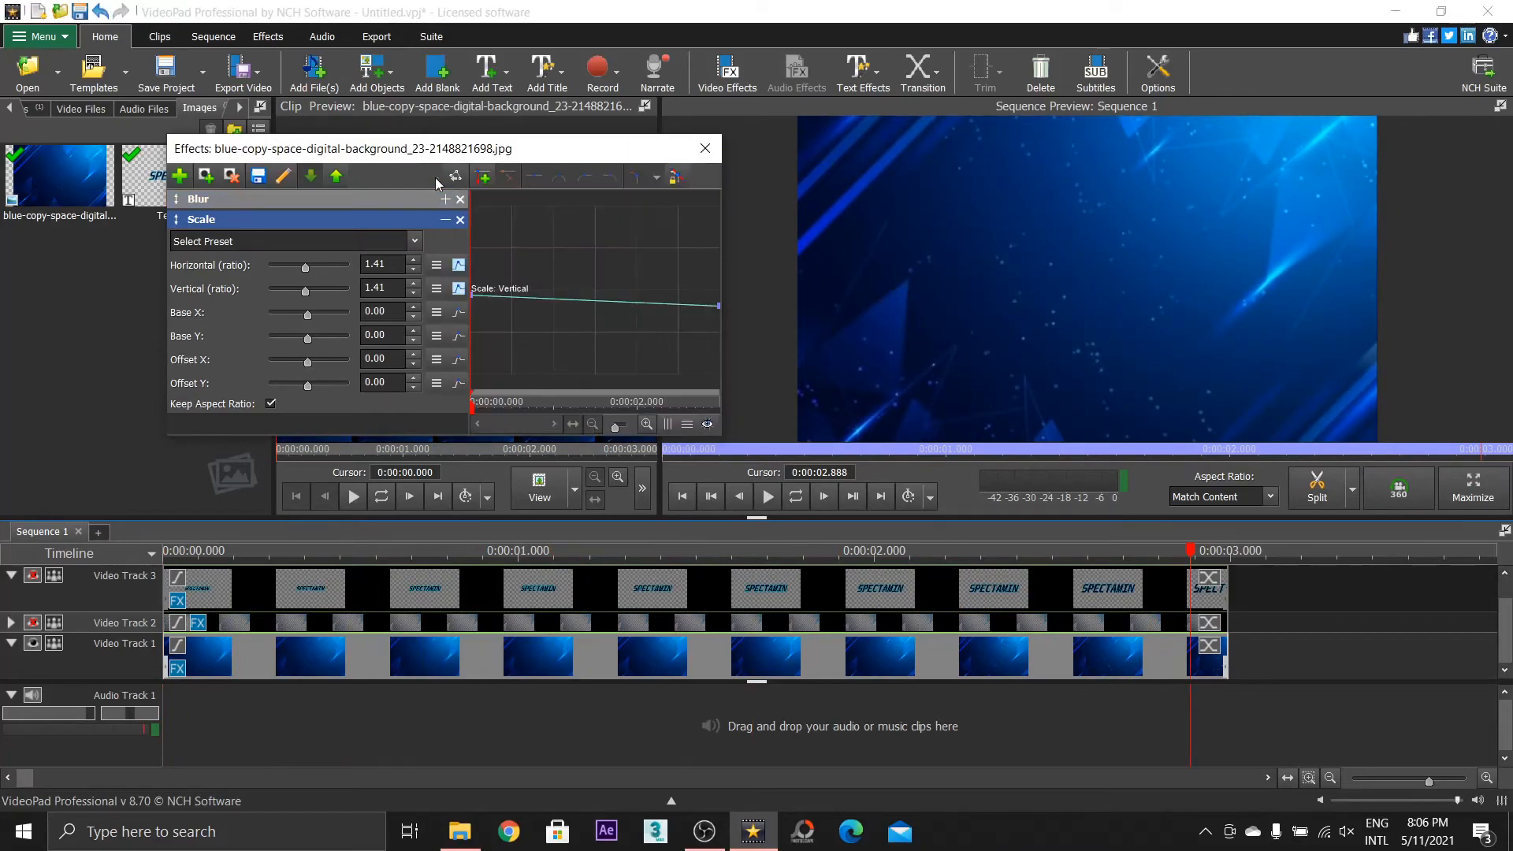
left_click(428, 184)
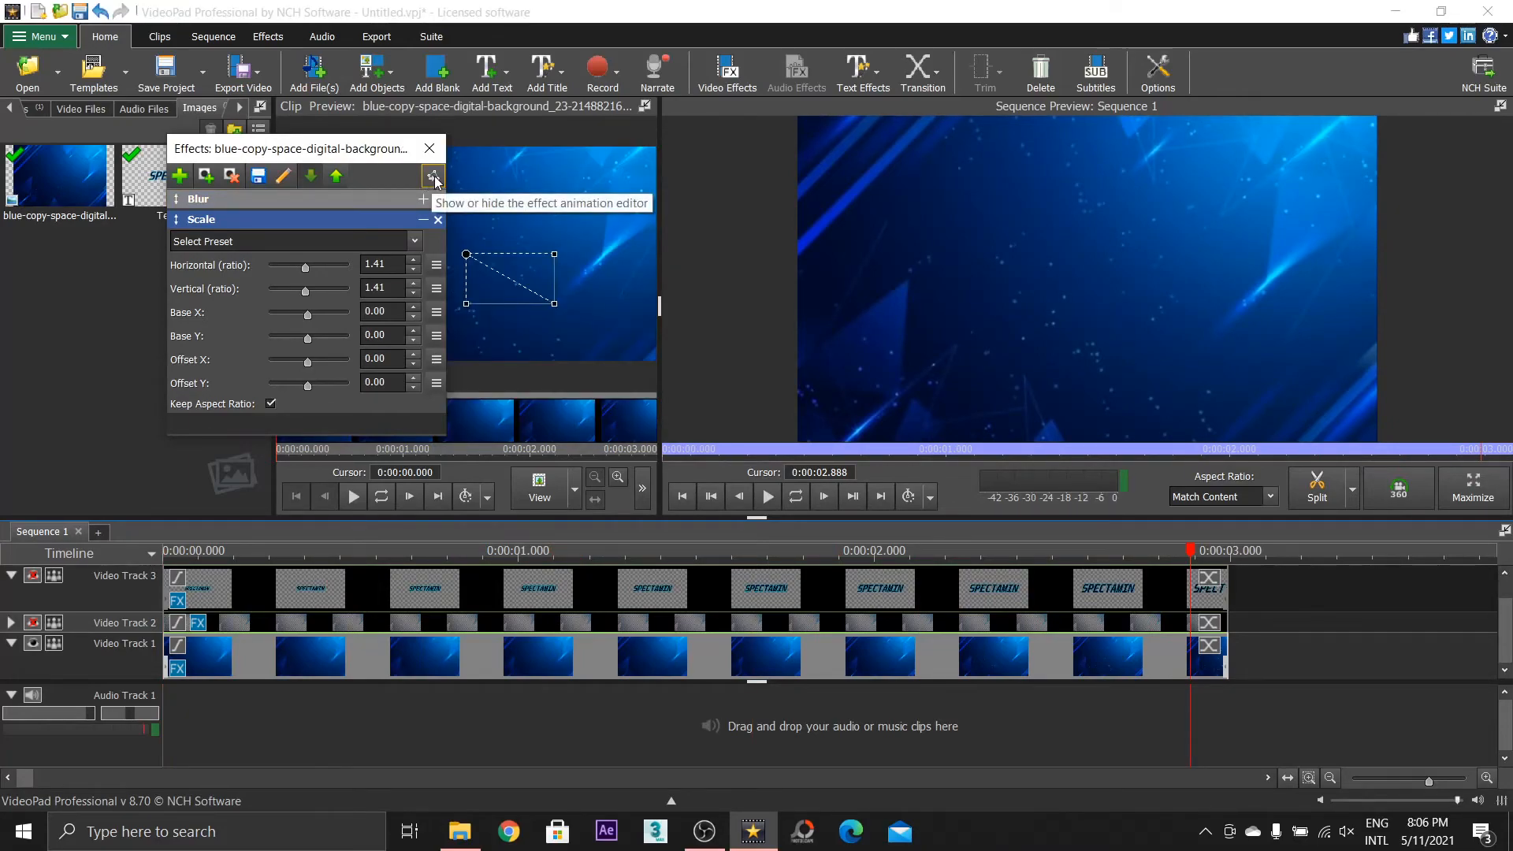
left_click_drag(268, 553, 1230, 640)
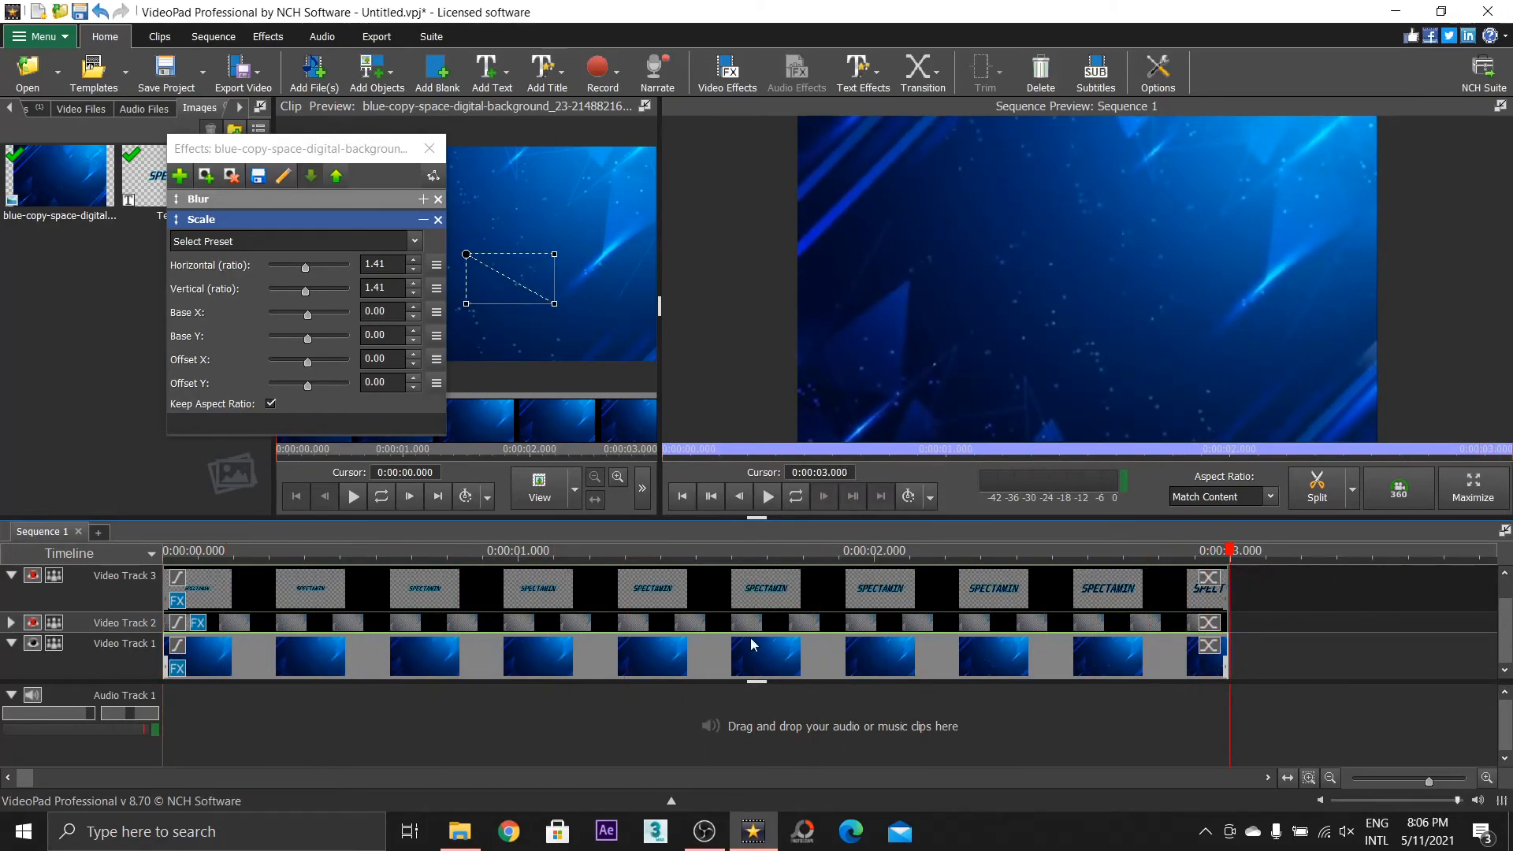
Show only Video Track 2 by hiding Video Track 1, and scrub through the sequence to check that layer
left_click(32, 623)
left_click(32, 643)
left_click_drag(211, 553, 1251, 618)
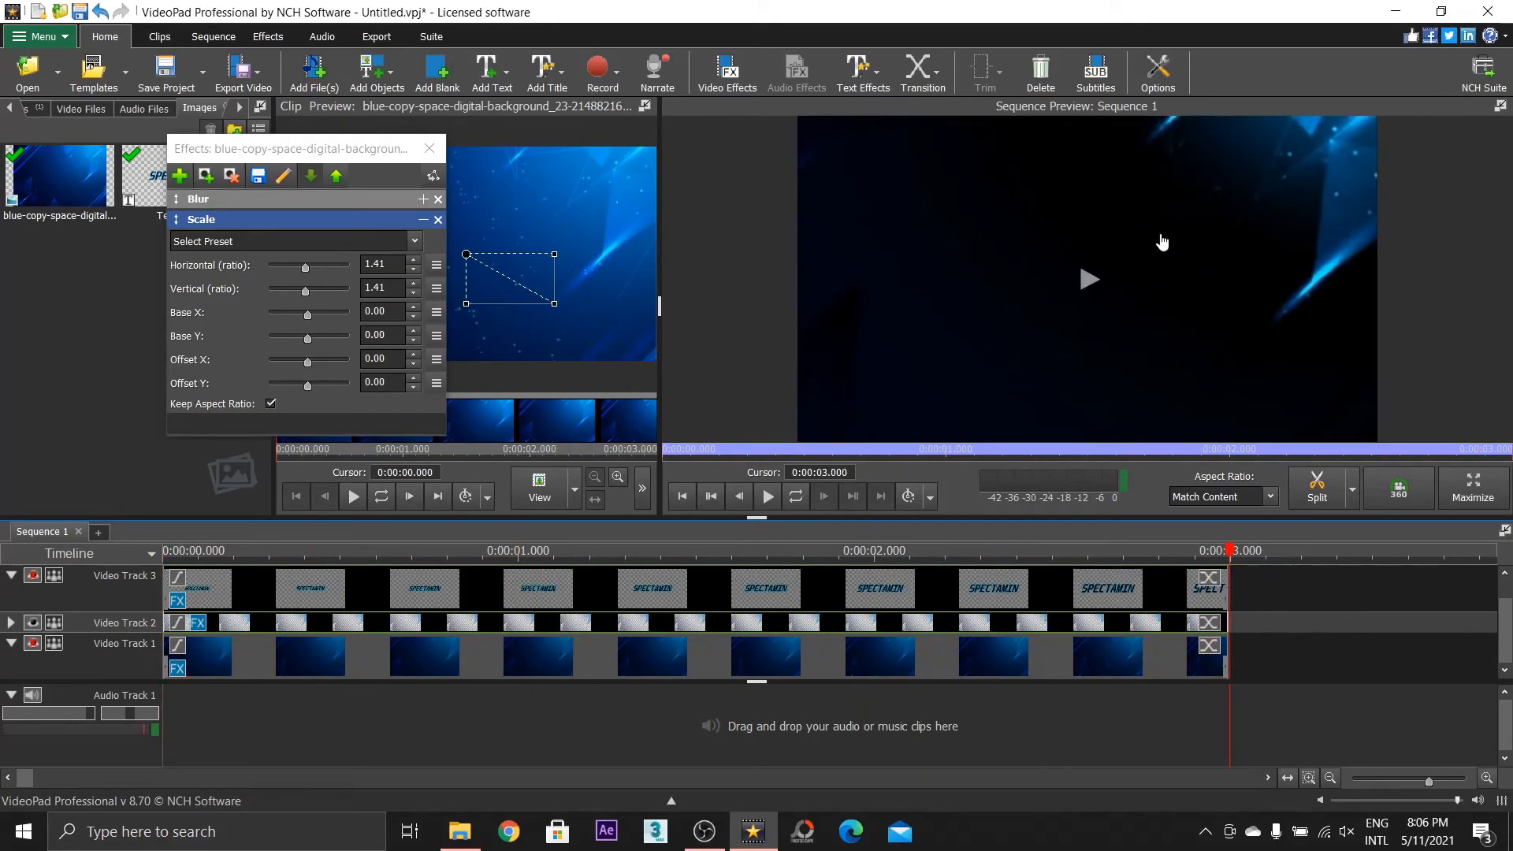
Show only the SPECTAMIN text on Video Track 3 and scrub back to the start to check its animation
left_click(31, 623)
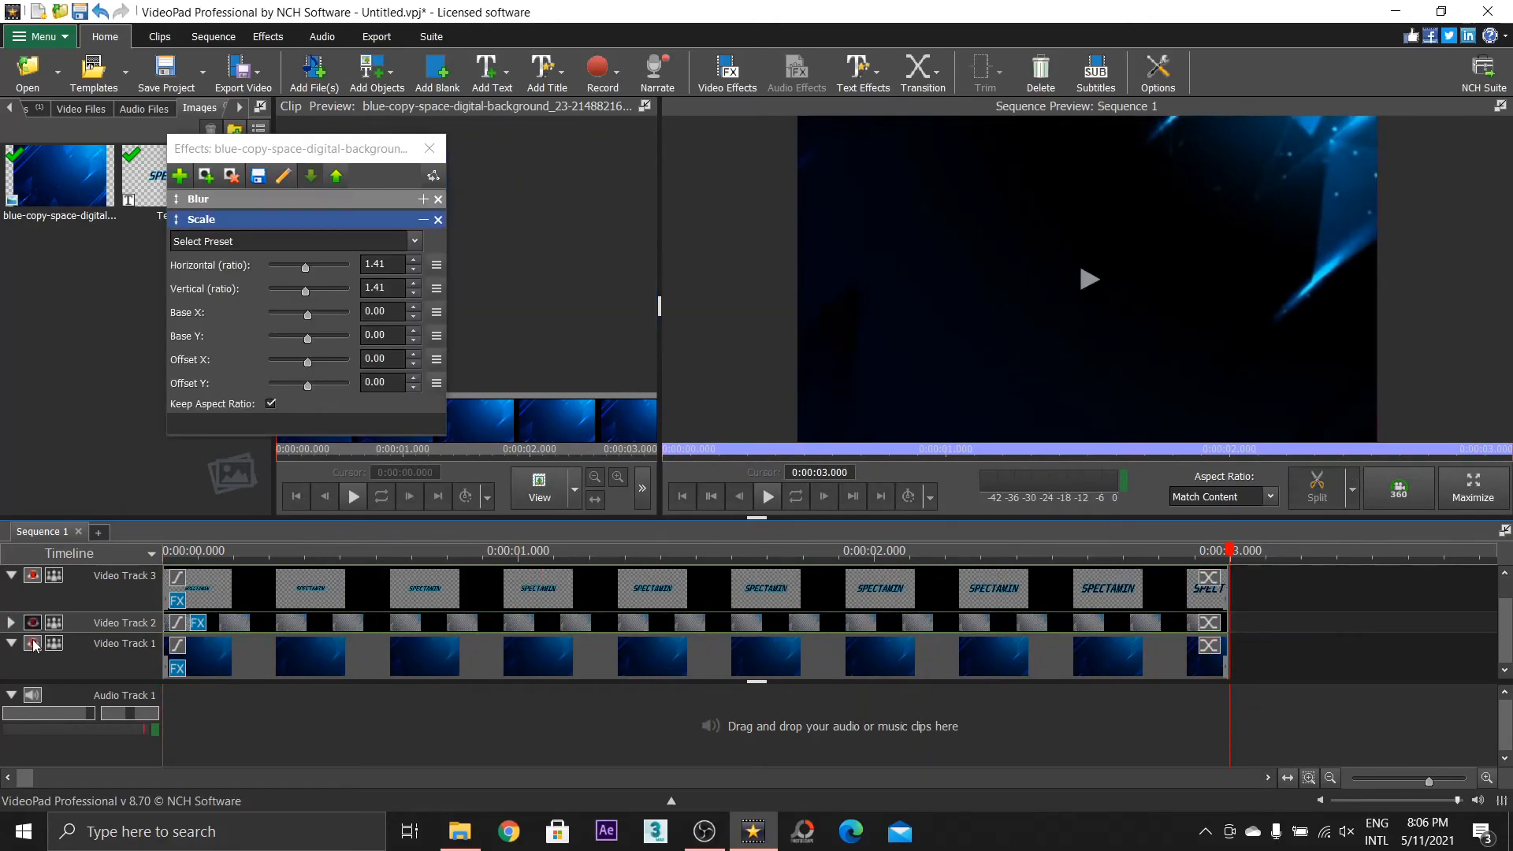
left_click(32, 575)
left_click_drag(248, 572, 193, 609)
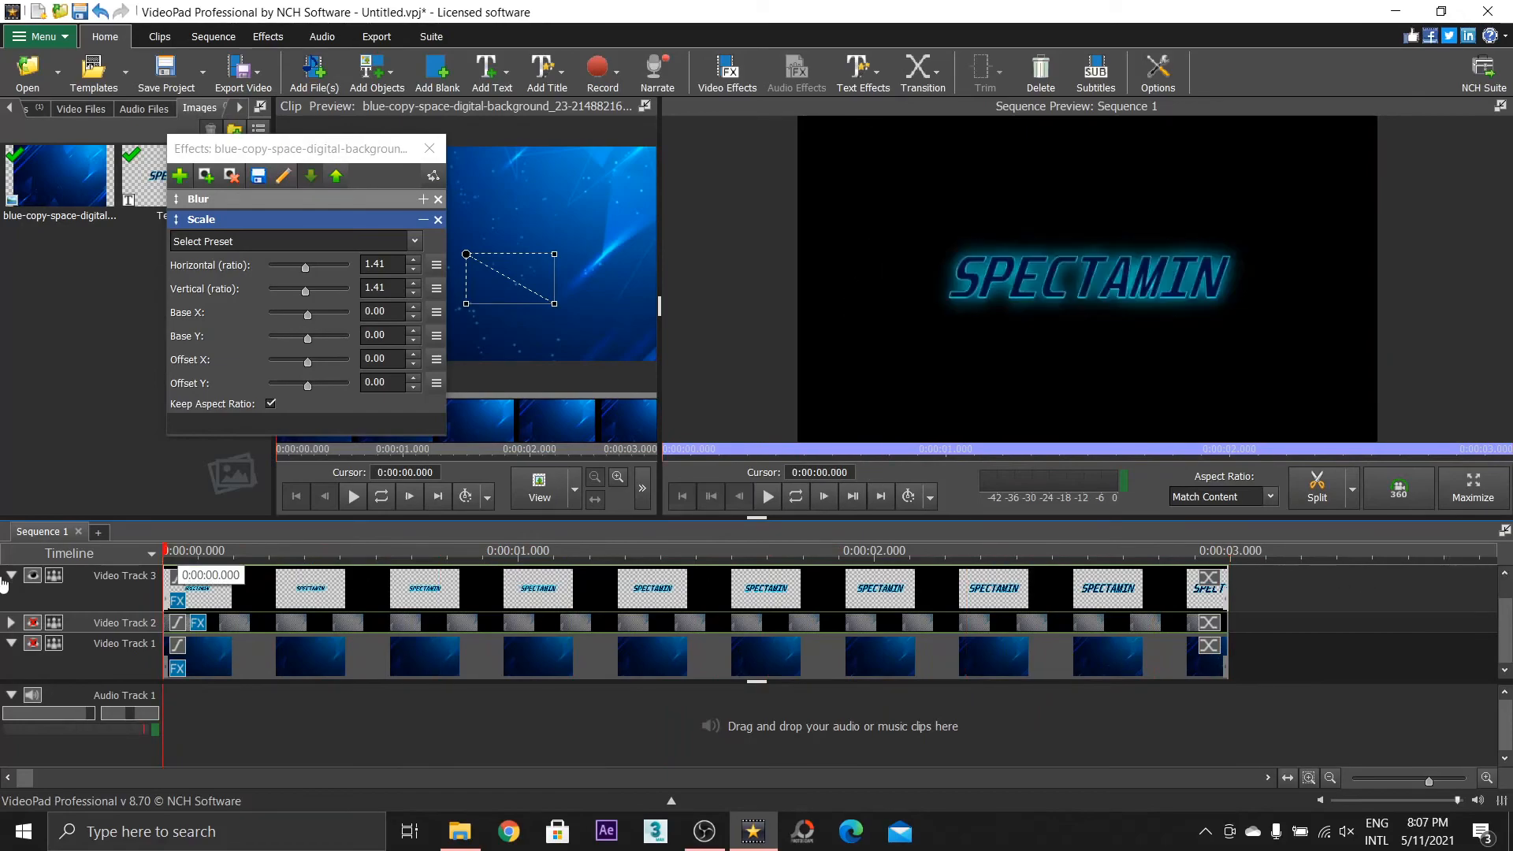
Make all three video tracks visible, scrub the combined title back to the start, and close the Effects window
left_click(33, 643)
left_click_drag(160, 564, 8, 694)
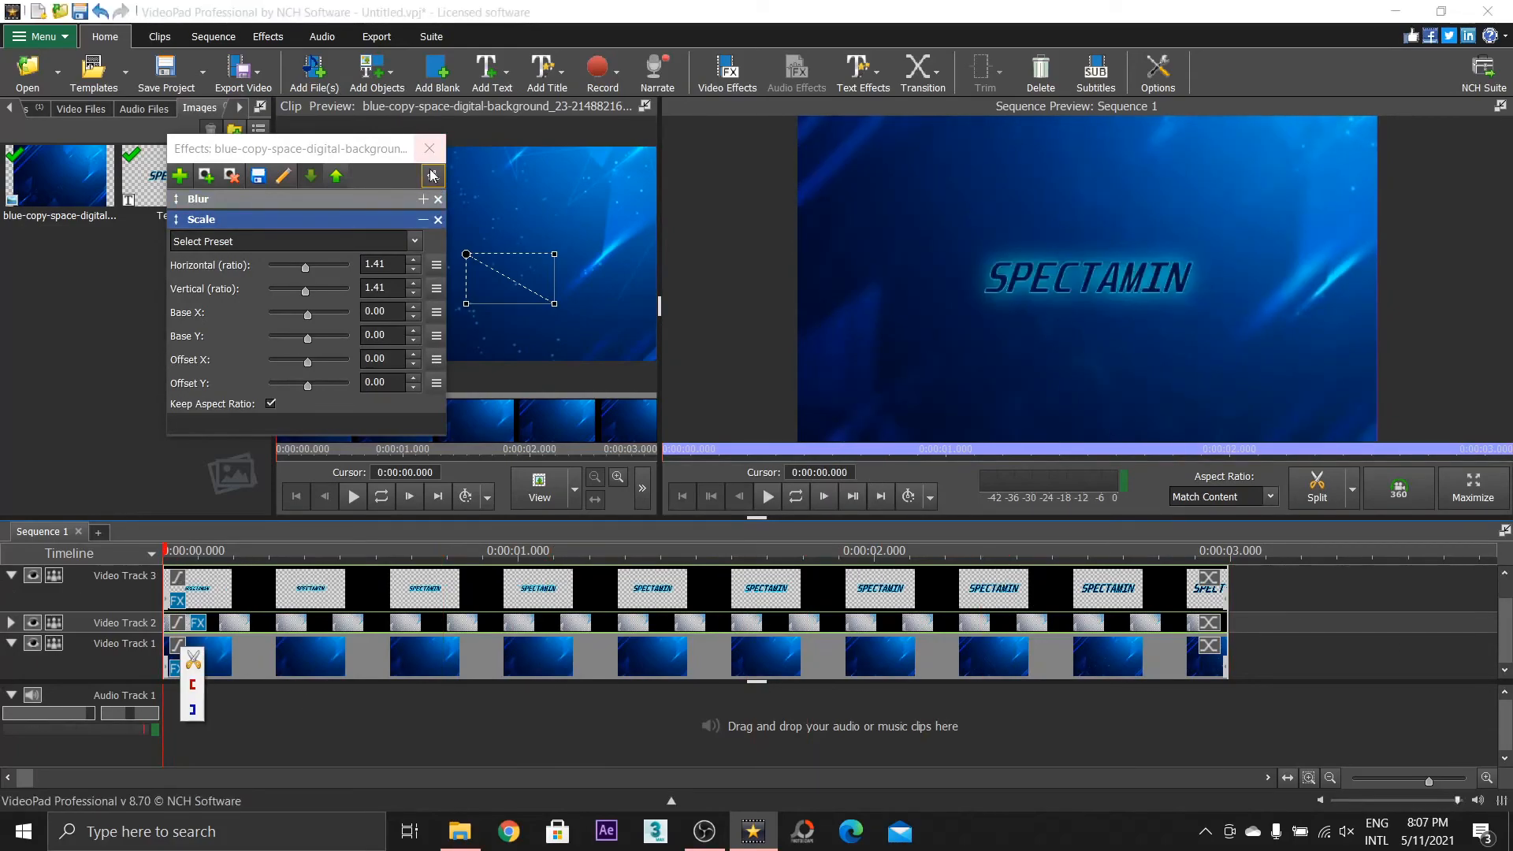
left_click(430, 149)
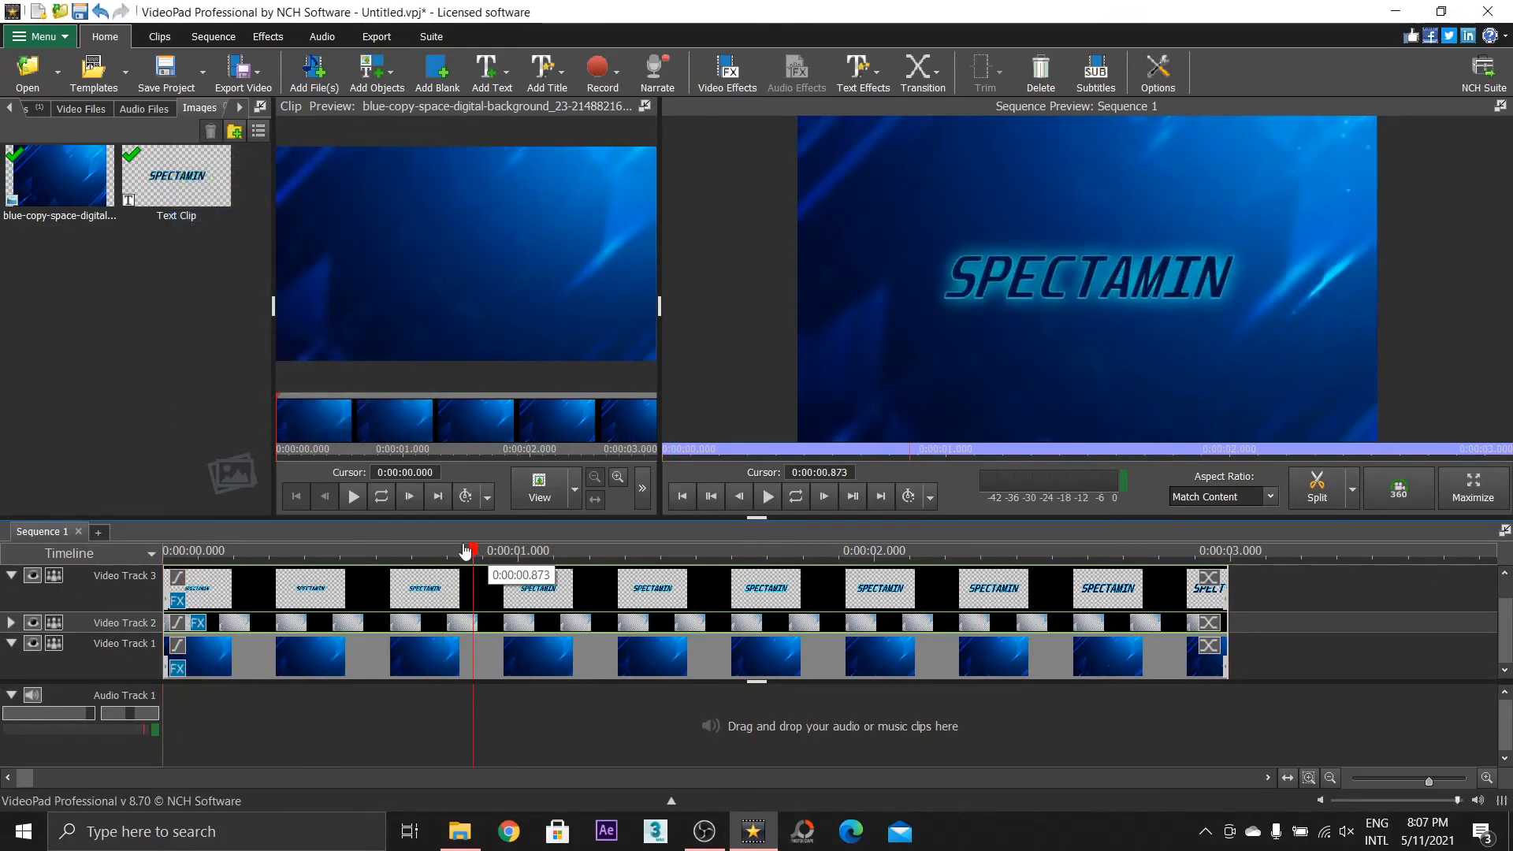
Set up a video file export of the sequence in .avi format with a frame rate of Constant 30fps
left_click(241, 69)
left_click(241, 111)
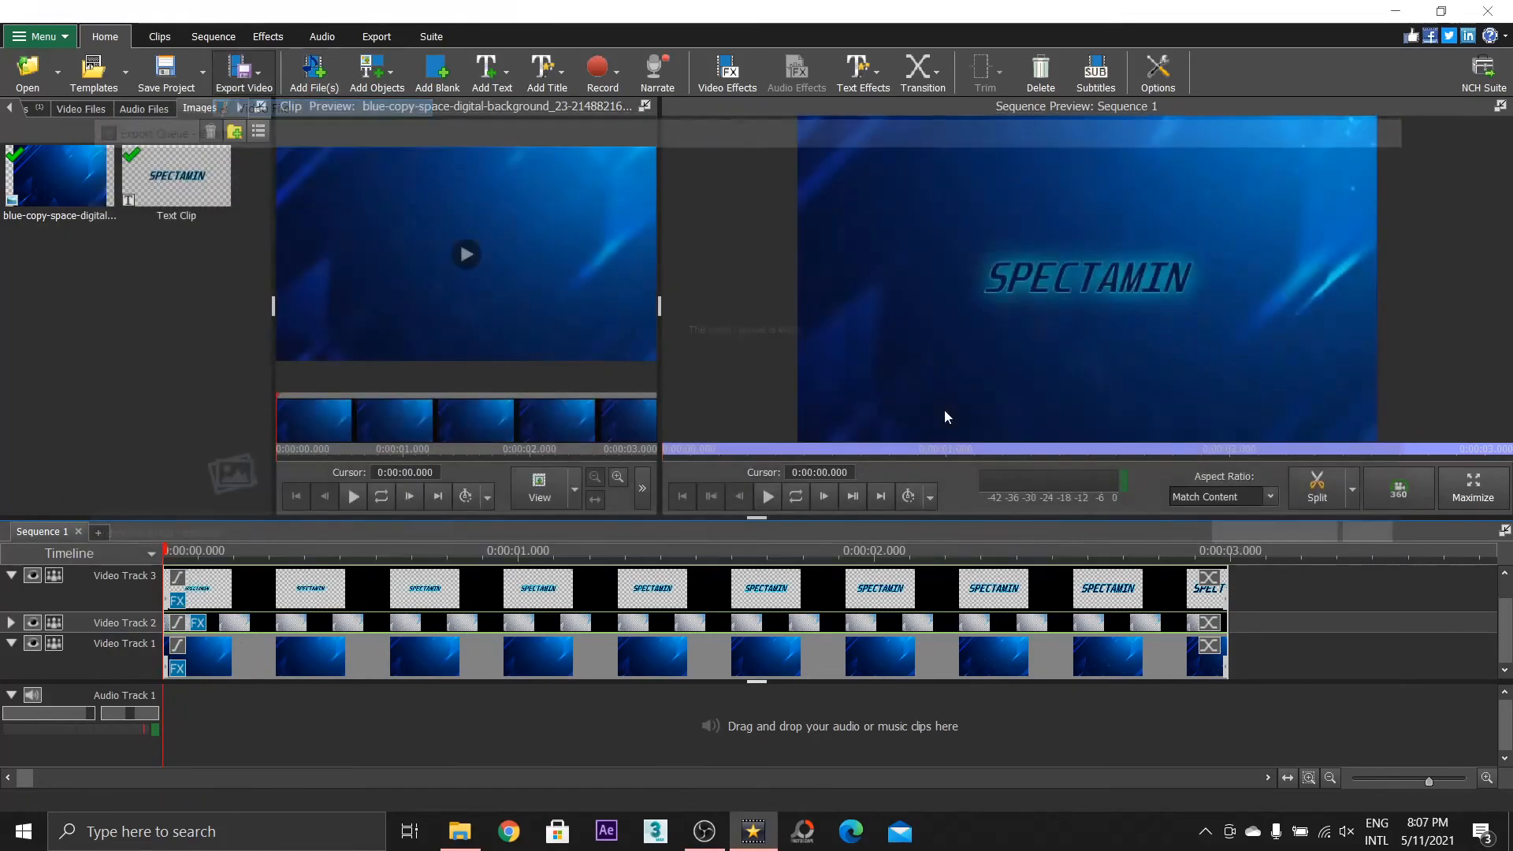
left_click(660, 353)
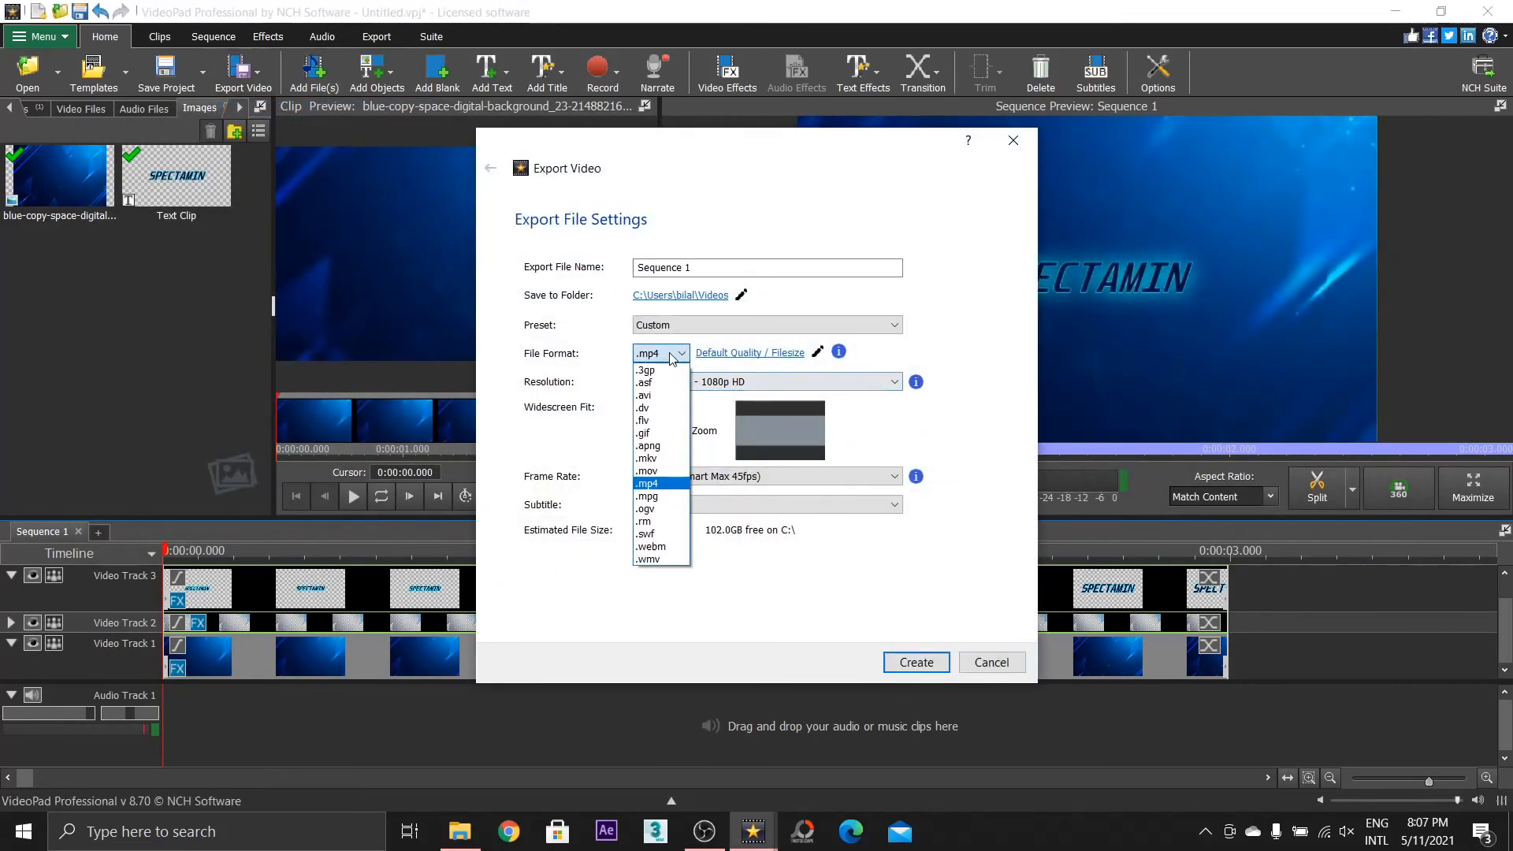
left_click(662, 401)
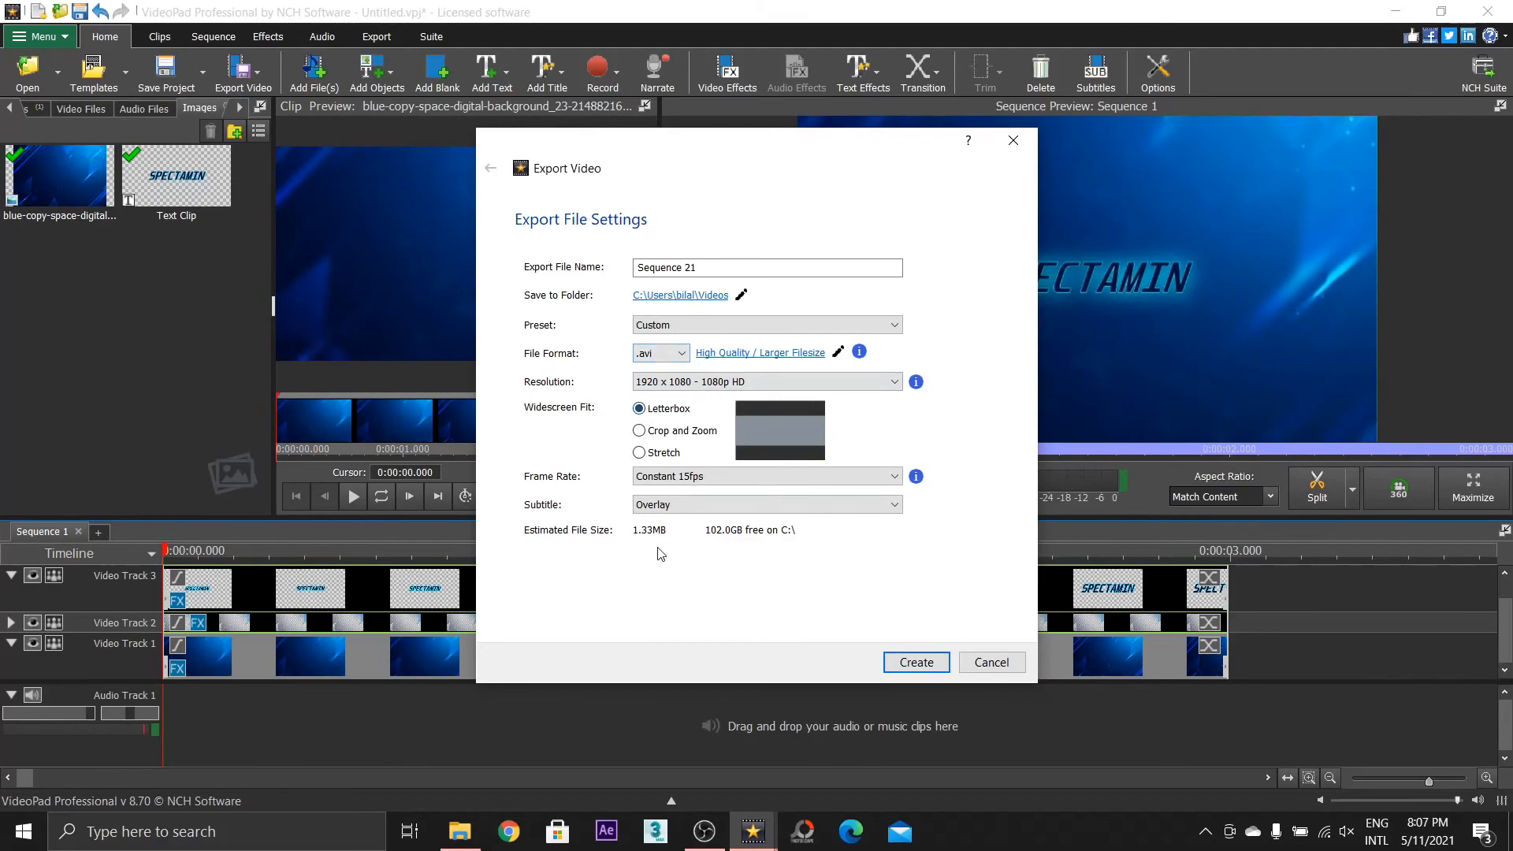
left_click(683, 477)
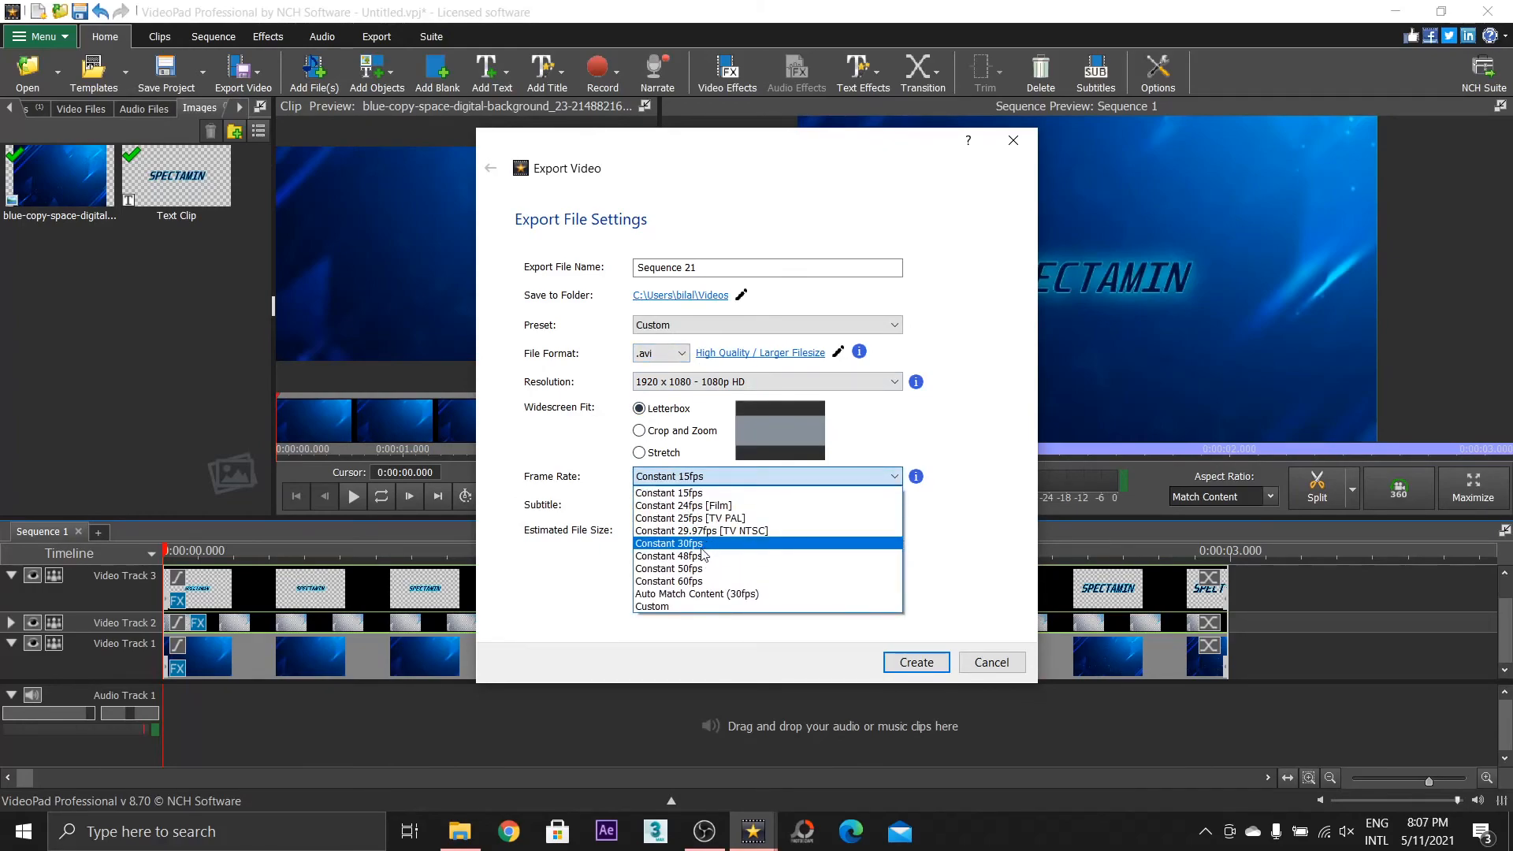
left_click(678, 544)
Name the export file "Animated Title in Videopad" and create the video
left_click_drag(705, 268, 546, 266)
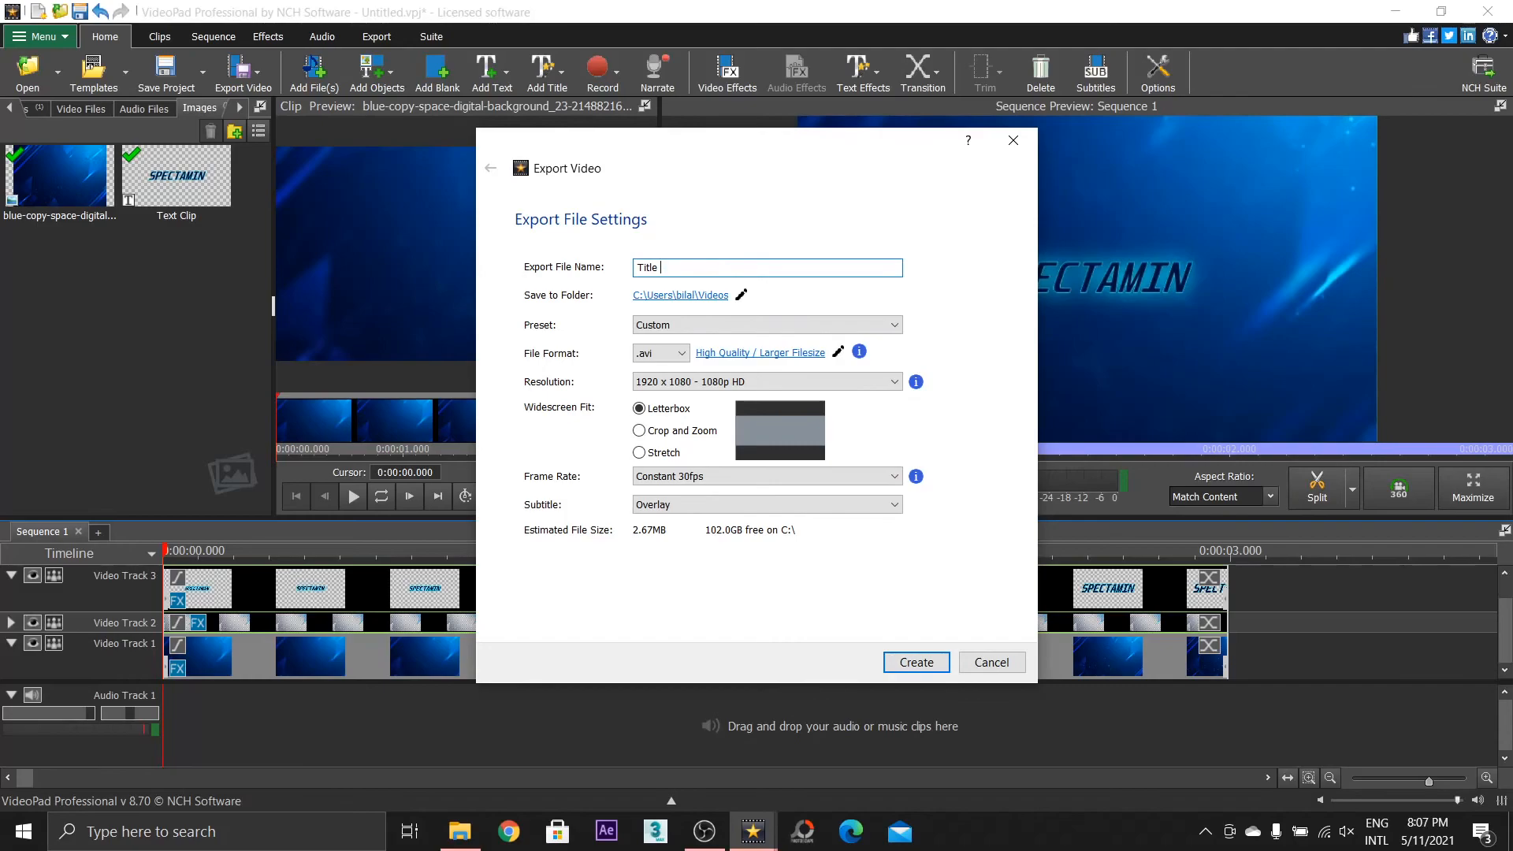
type("mated Title in Videopad")
left_click(916, 662)
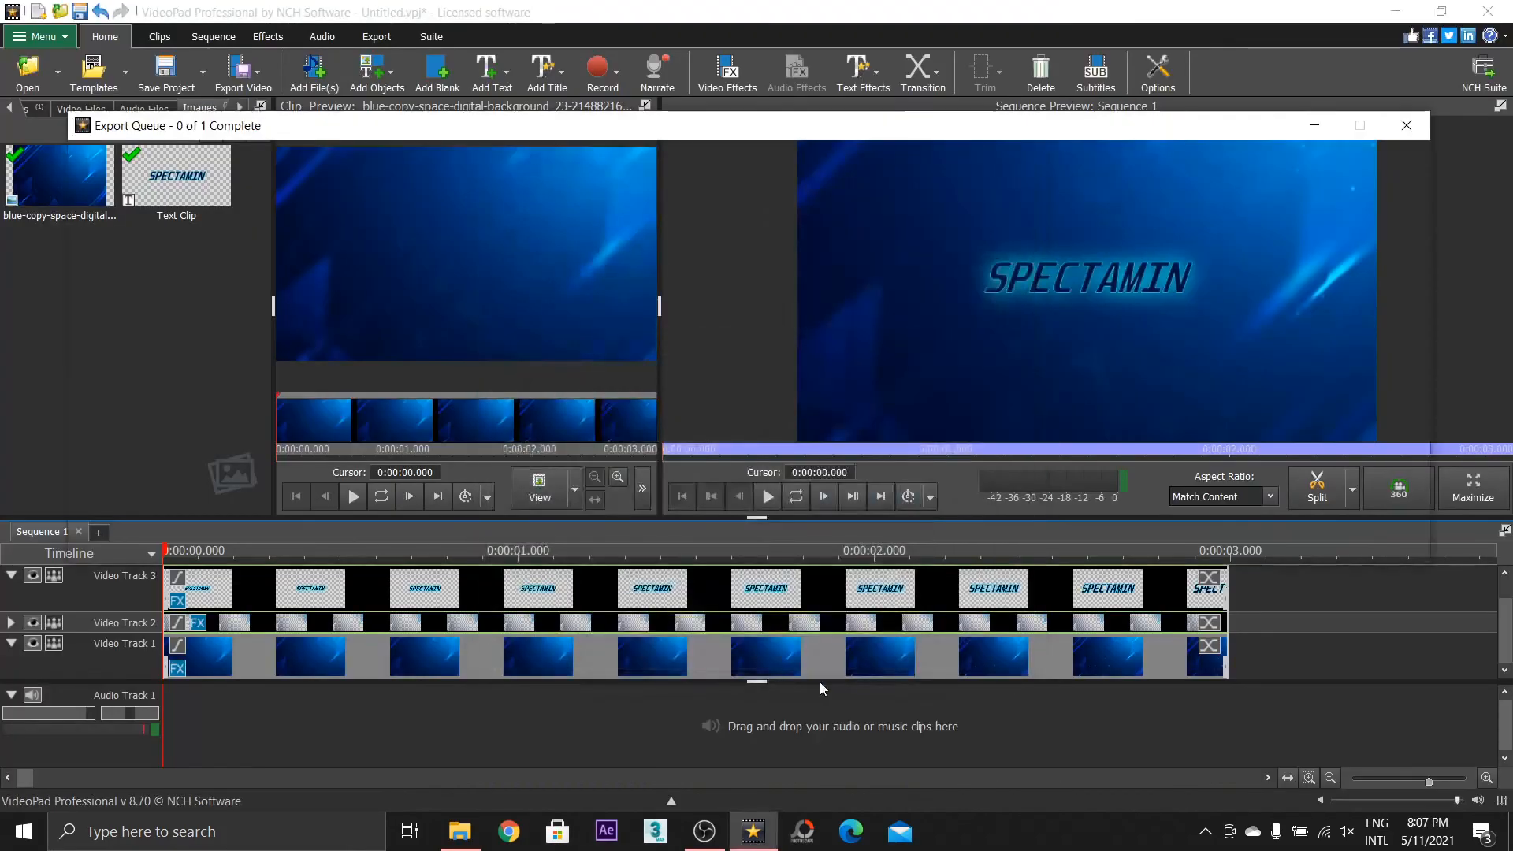
left_click_drag(442, 139, 517, 196)
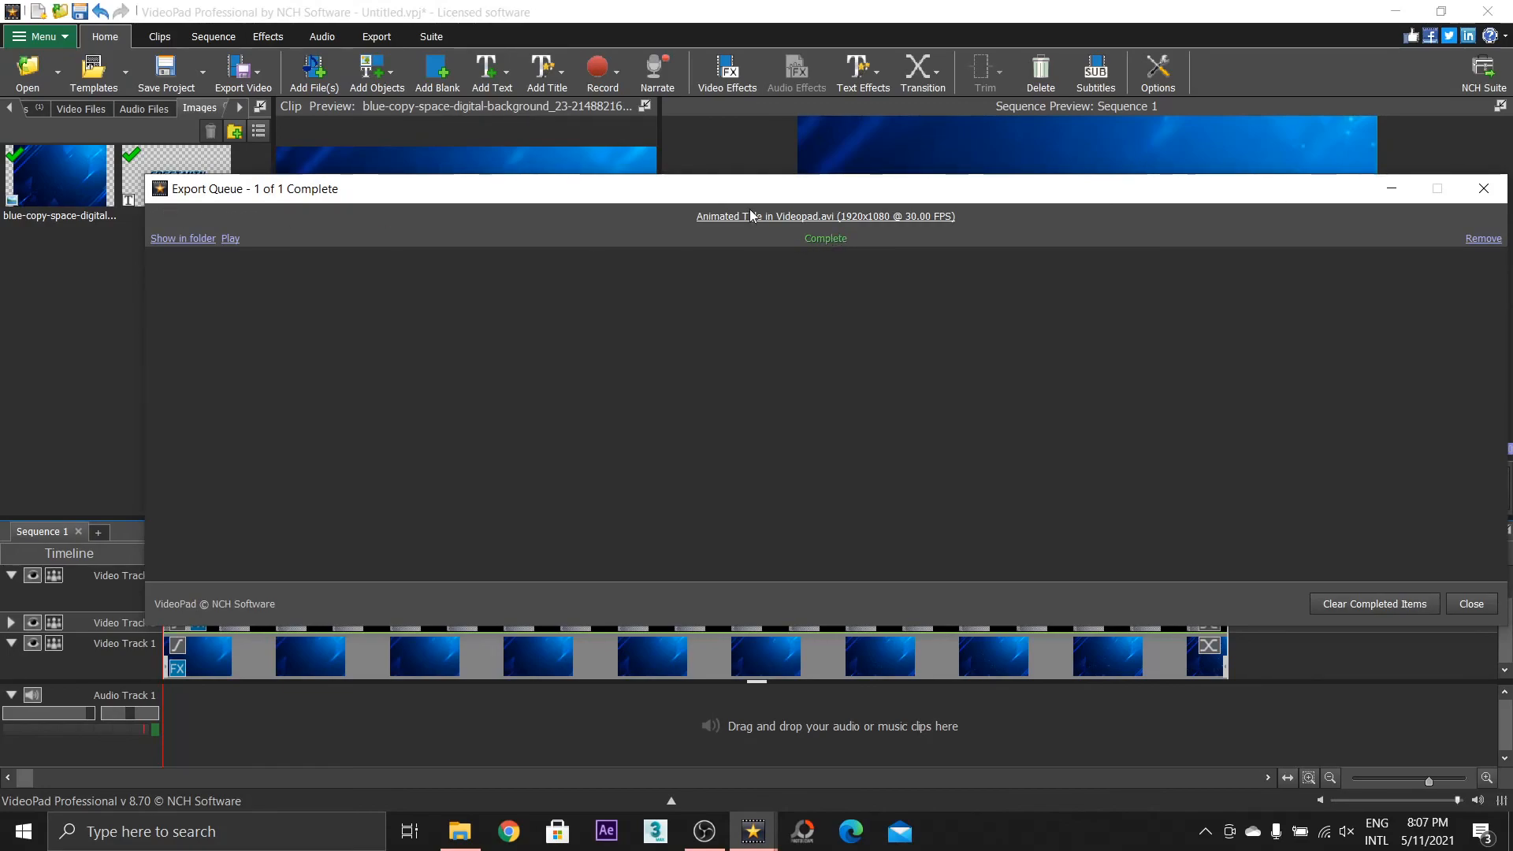
left_click_drag(796, 196, 774, 164)
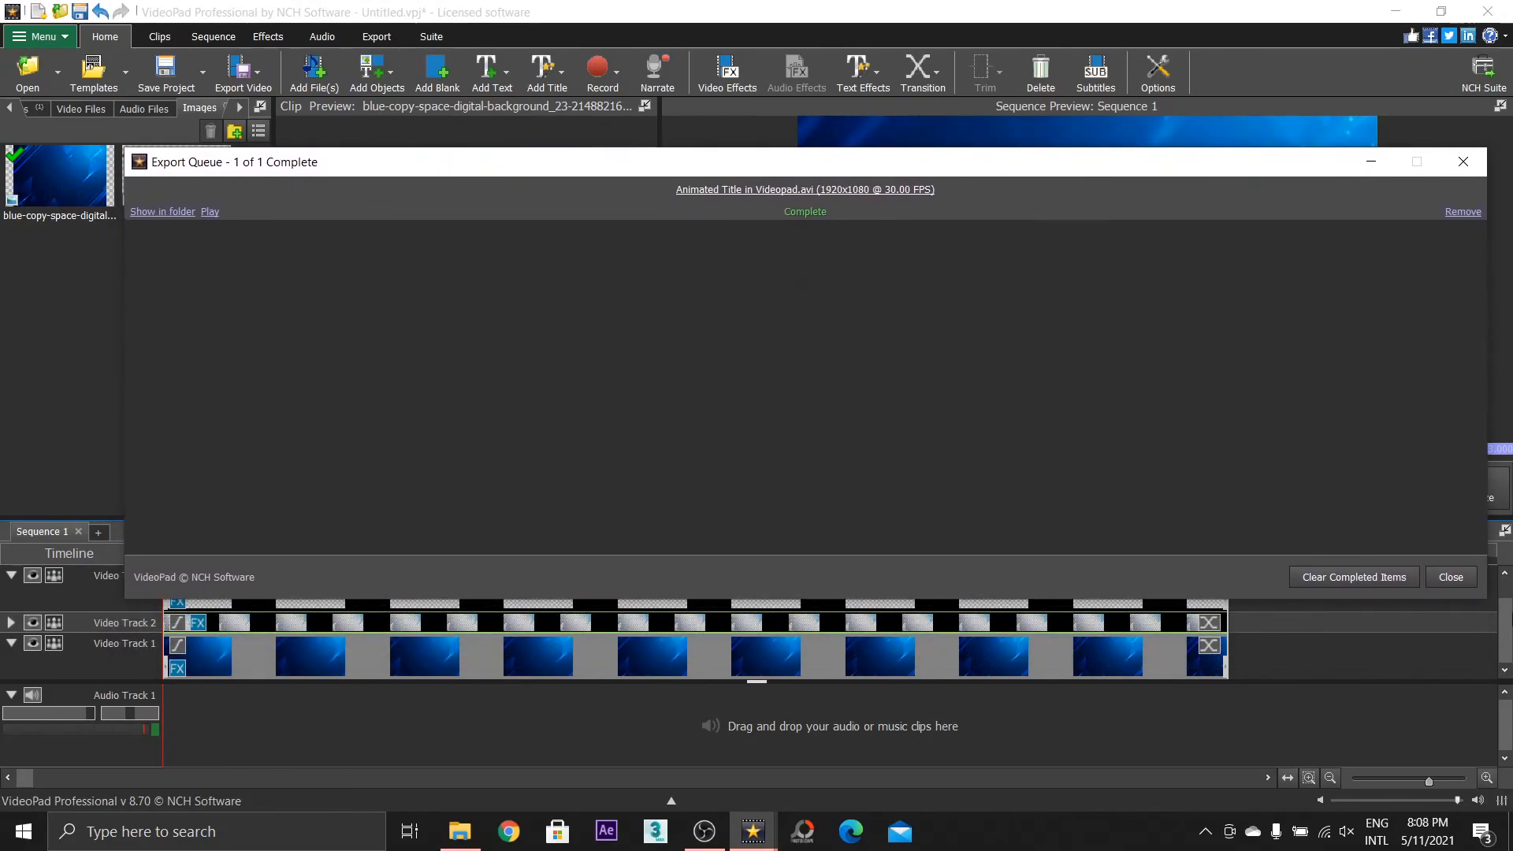
left_click_drag(1483, 599, 1491, 766)
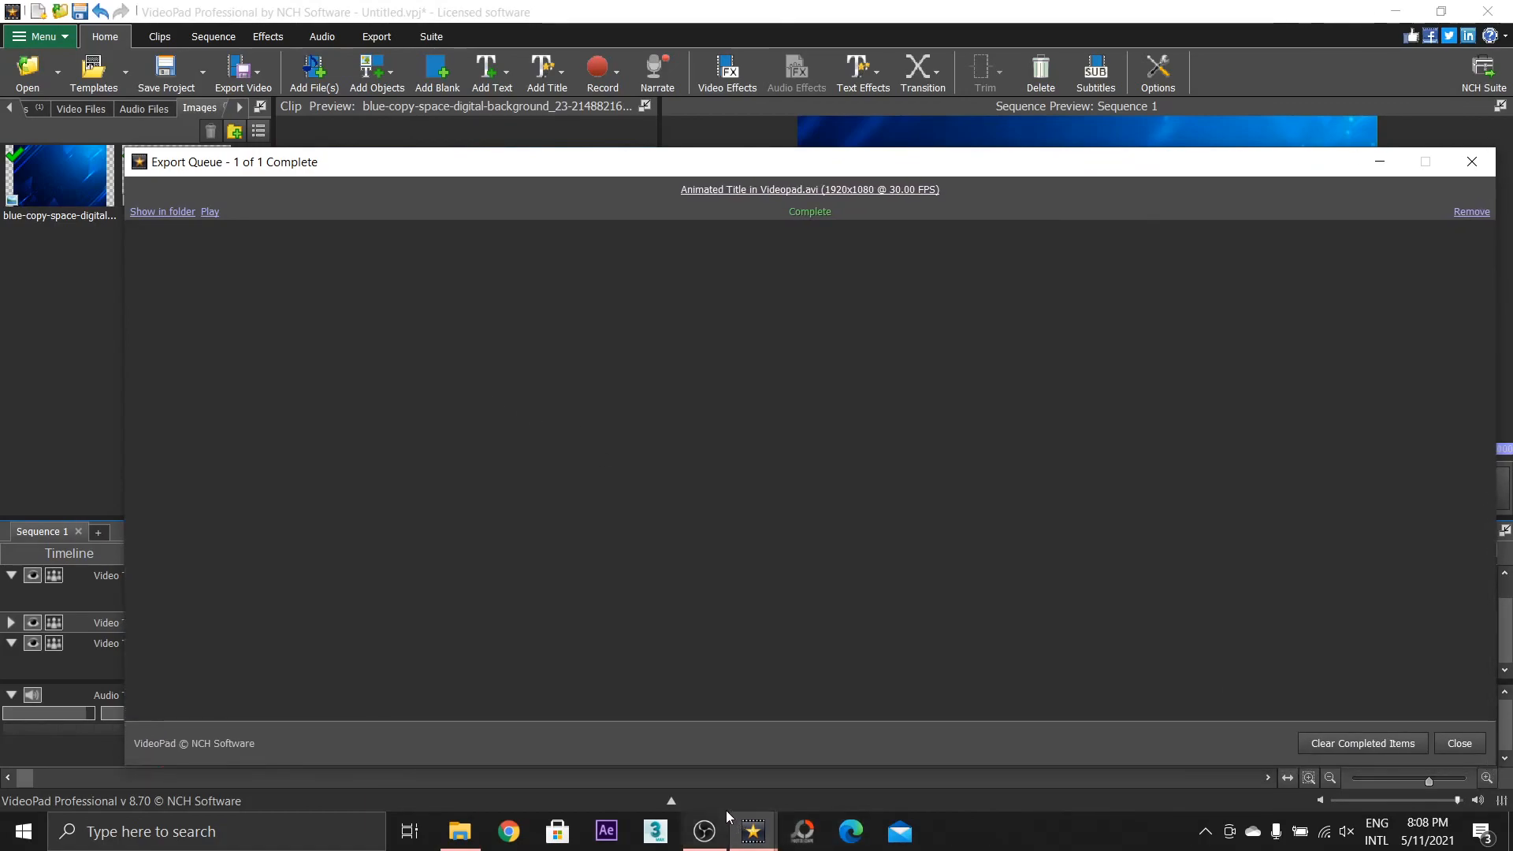
left_click(704, 832)
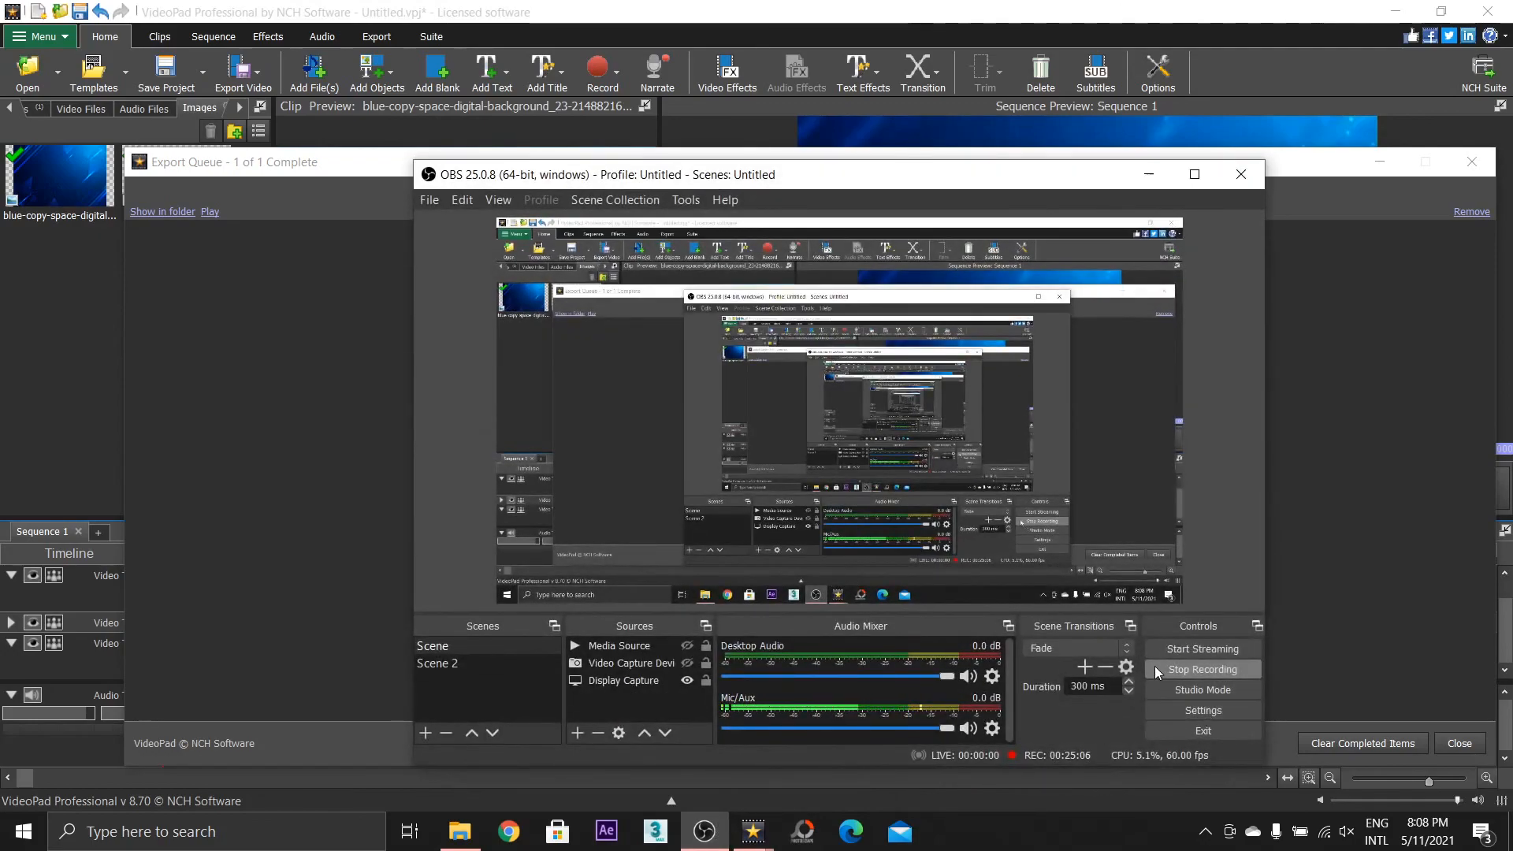